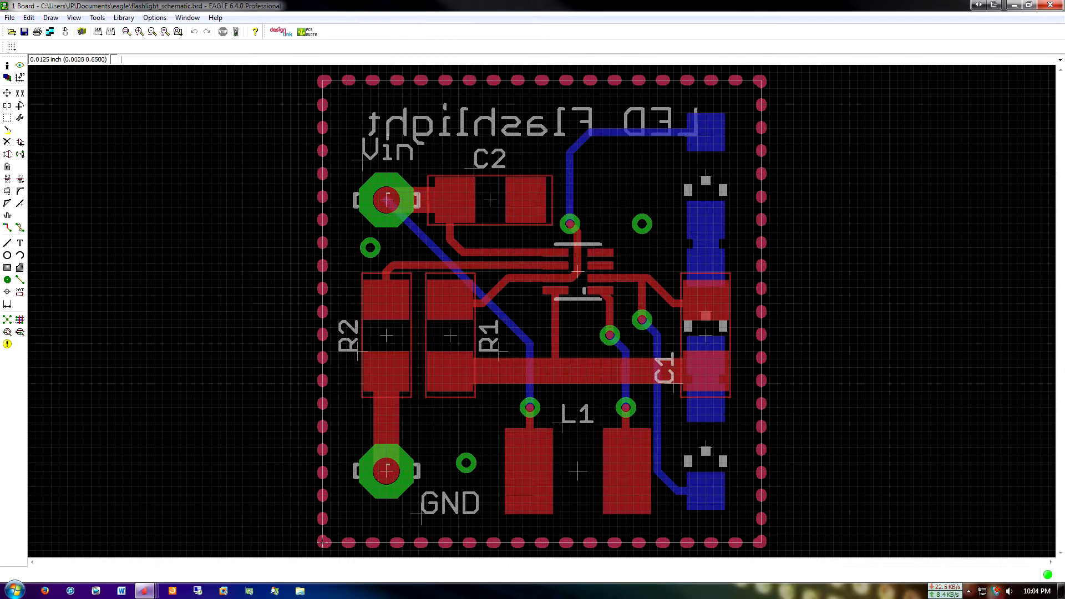
Examine the board's full layer list in the display settings, from Top through bDocu, leaving the layer visibility as is
click(7, 77)
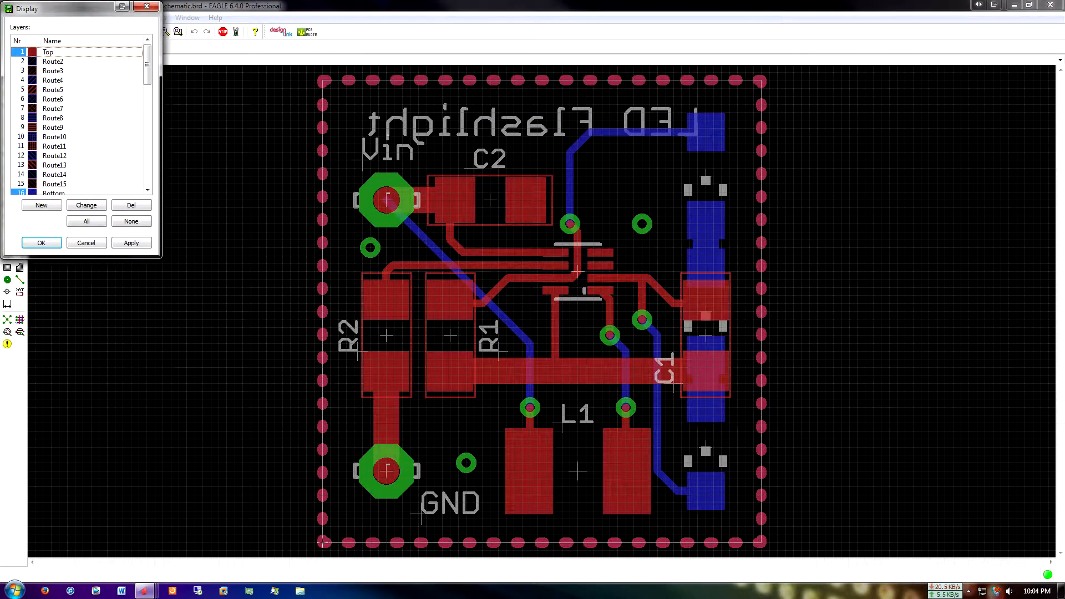
scroll(78, 119, down, 3)
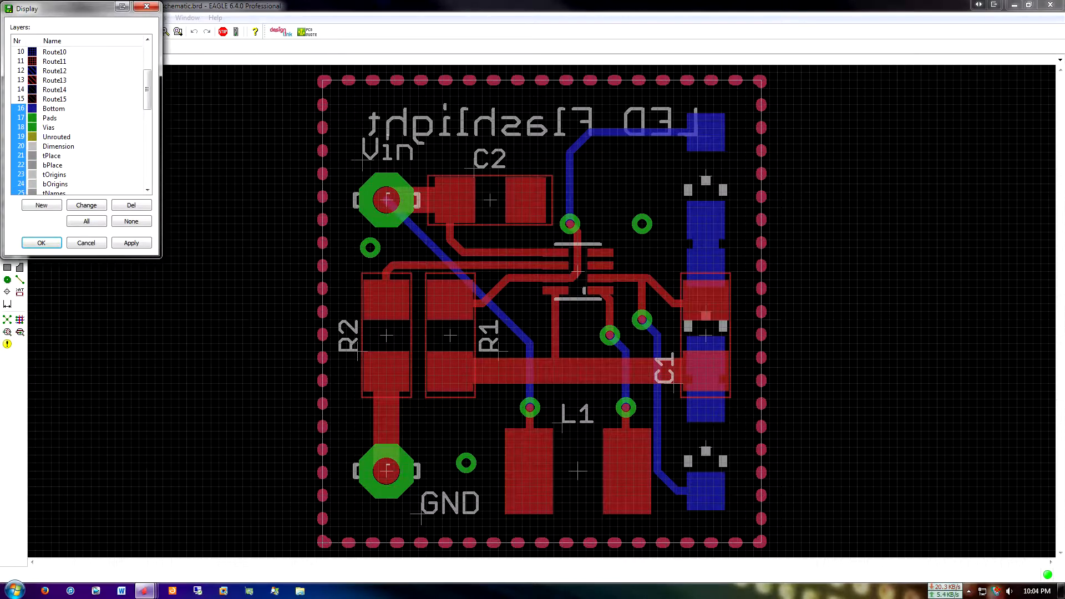
scroll(77, 120, up, 3)
drag(67, 8, 127, 102)
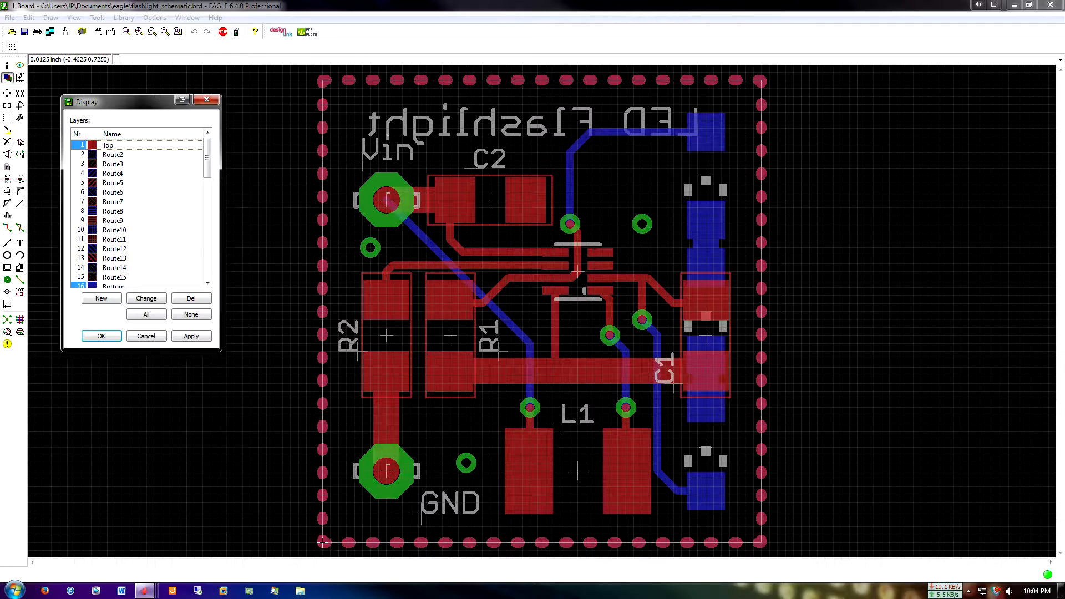
scroll(139, 214, down, 4)
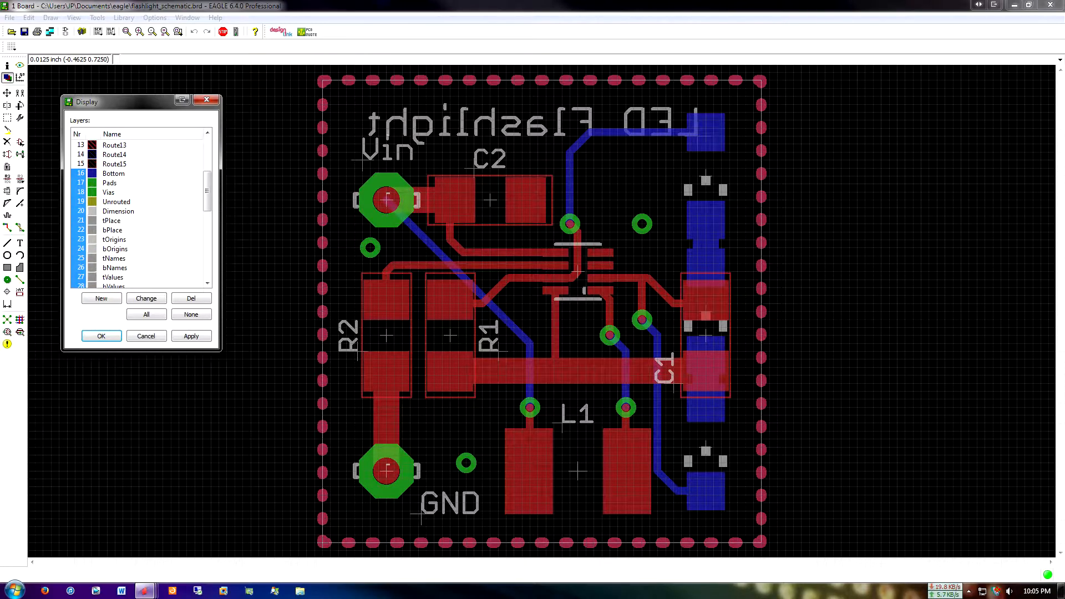
drag(127, 101, 199, 101)
scroll(213, 214, up, 4)
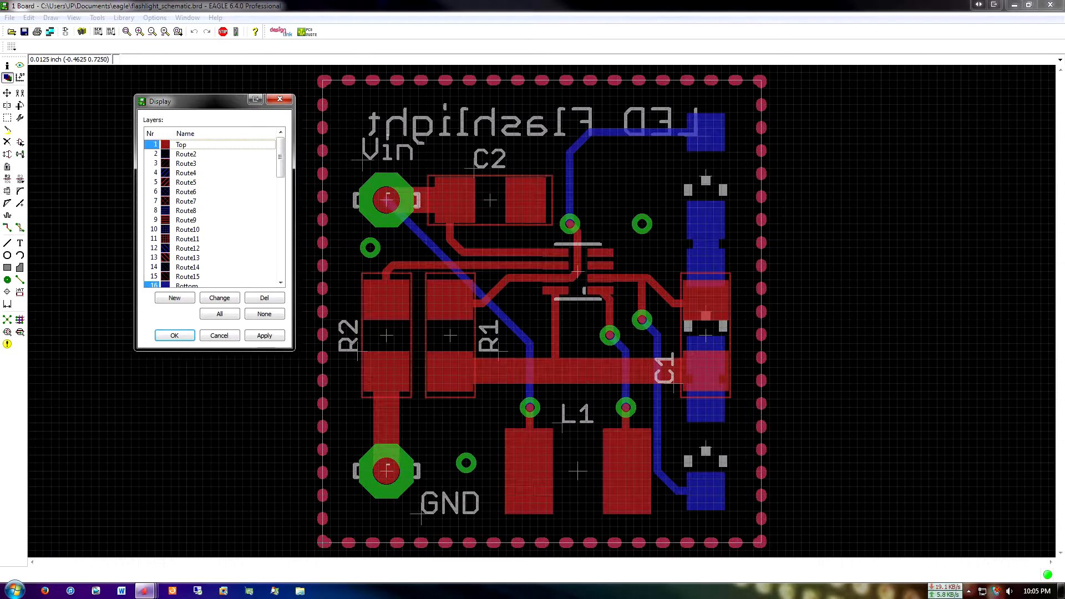
scroll(214, 214, down, 4)
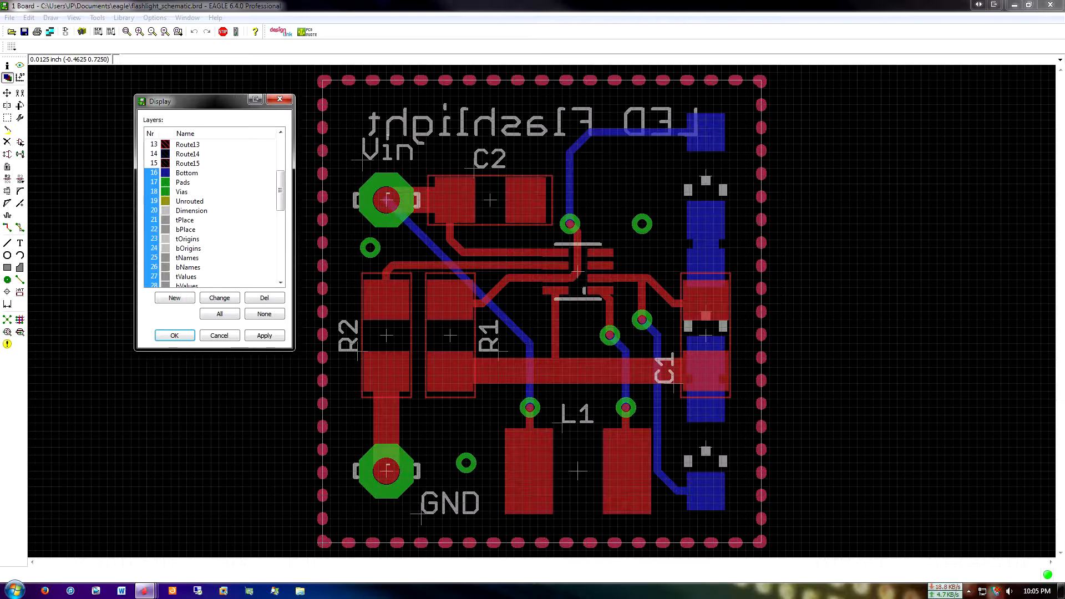
scroll(214, 214, down, 1)
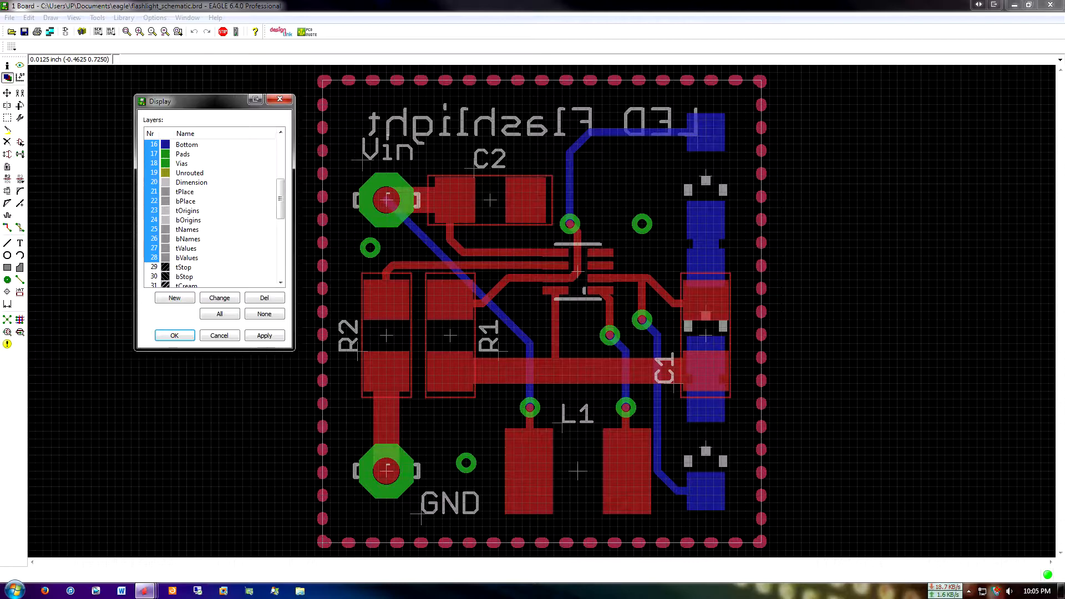
scroll(211, 211, down, 1)
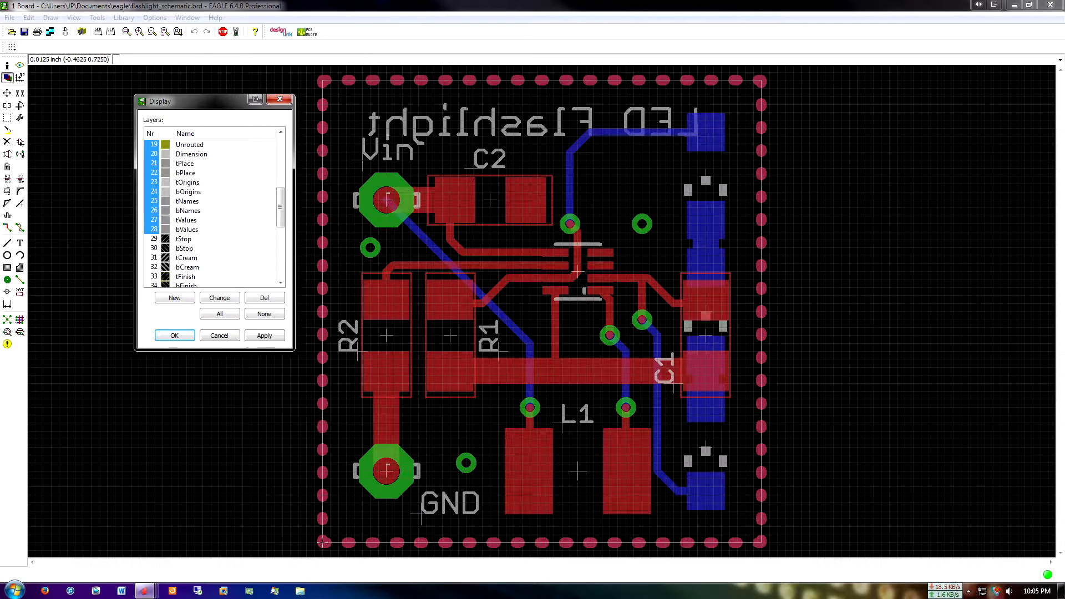
scroll(211, 214, down, 4)
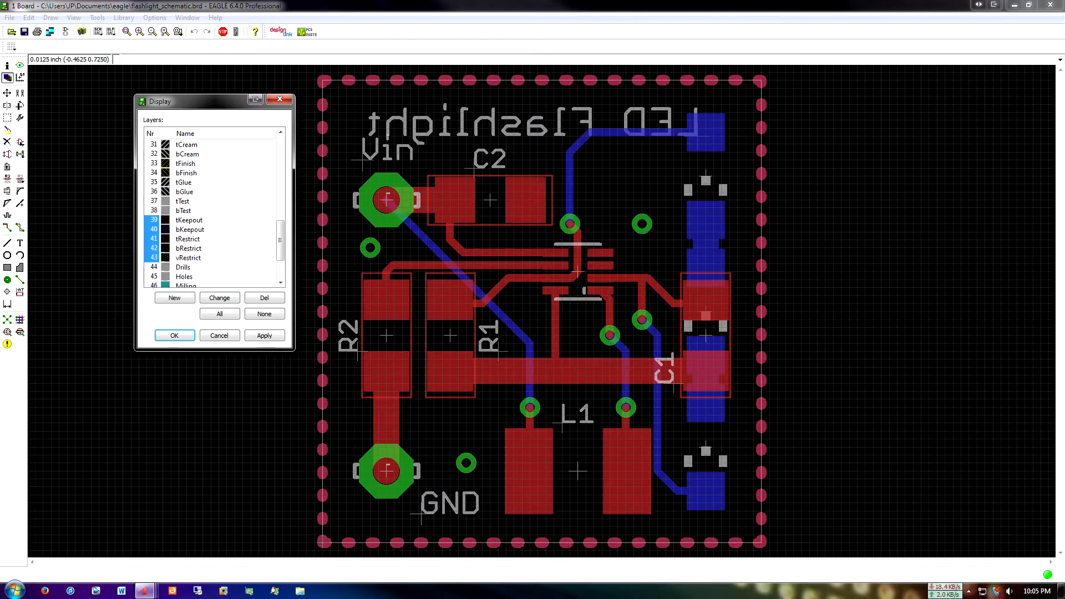
scroll(210, 213, down, 2)
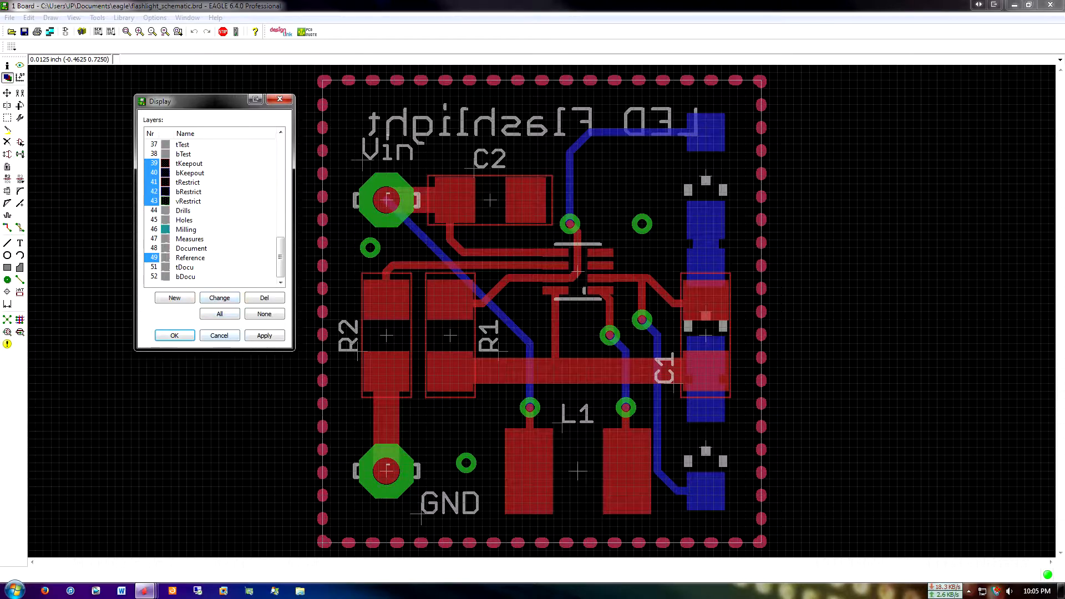
click(219, 335)
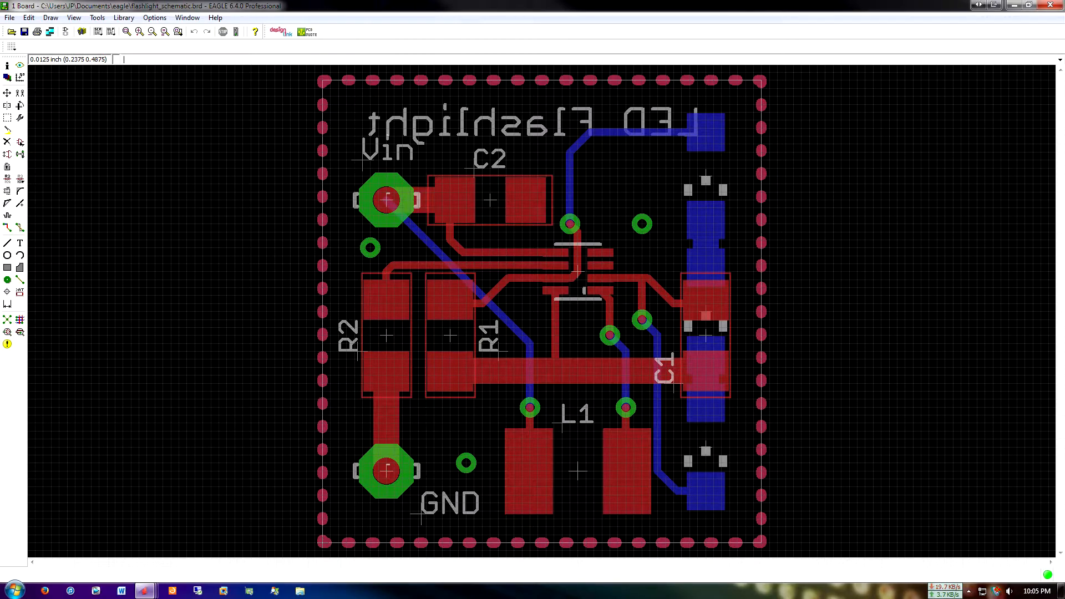
Dock the board window to one half of the screen and open the CAM Processor for this board in an enlarged window beside it
drag(621, 6, 481, 87)
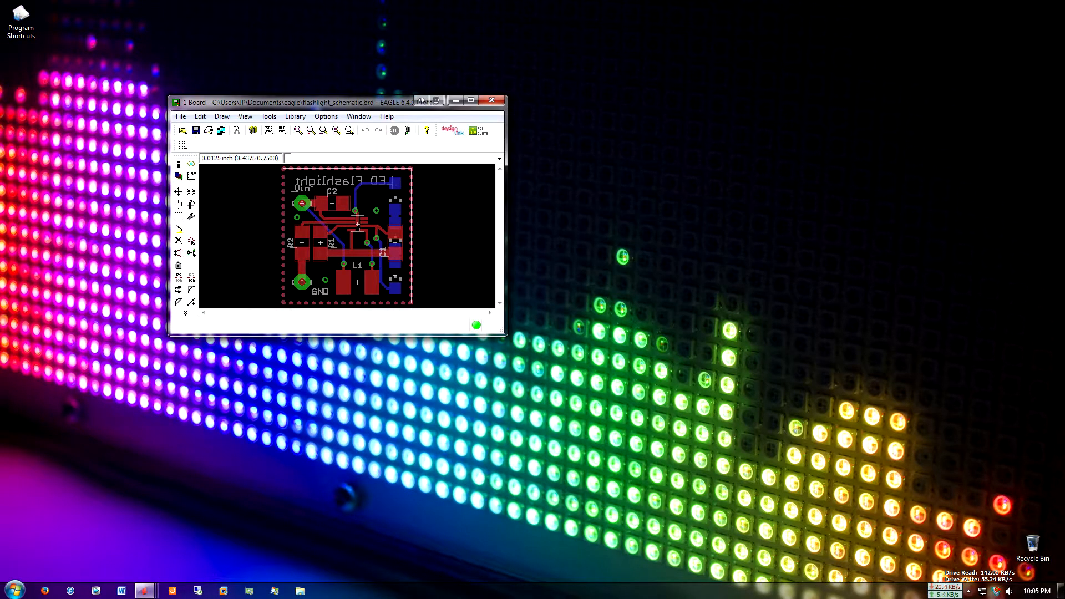
drag(393, 102, 0, 114)
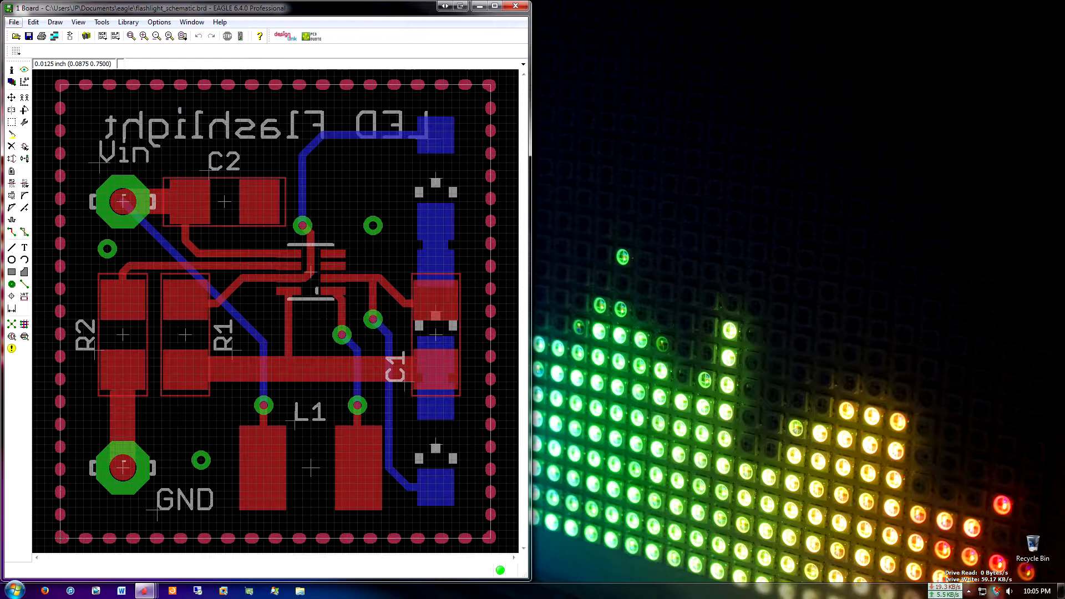
click(14, 22)
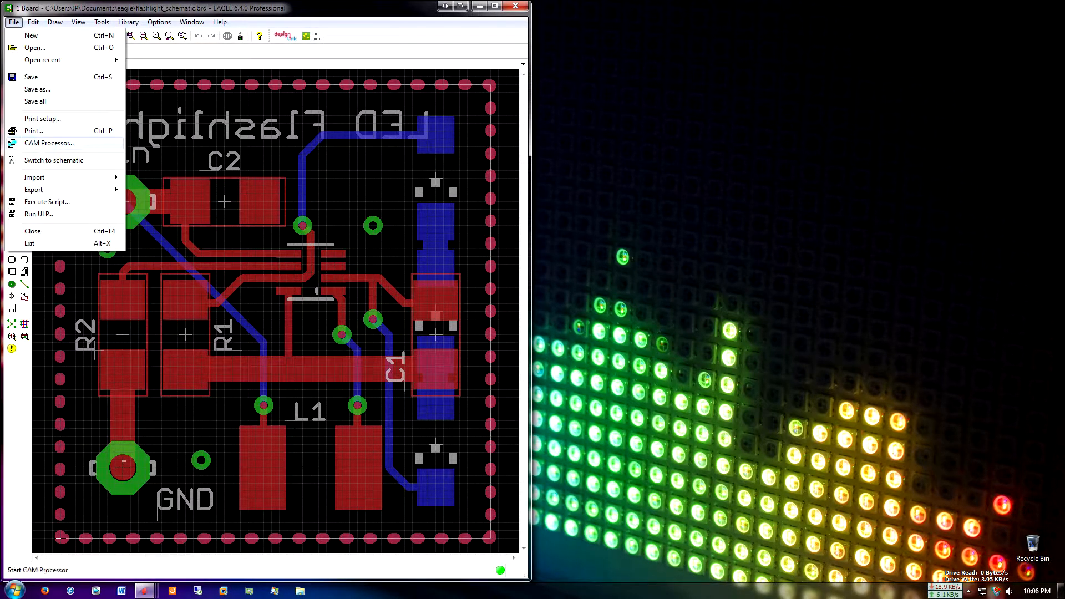
click(49, 143)
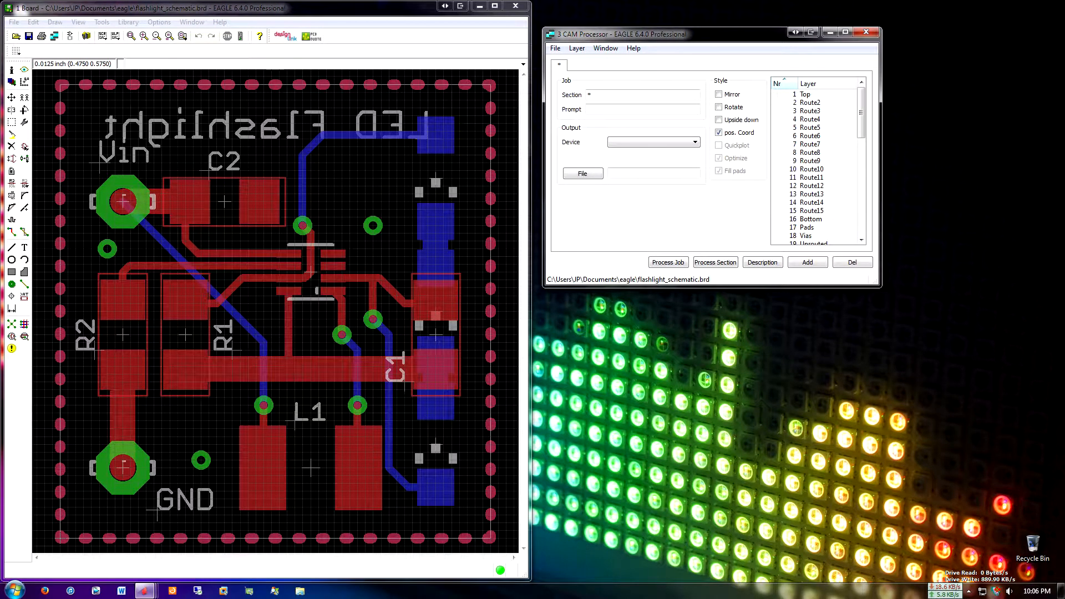
drag(881, 287, 1047, 523)
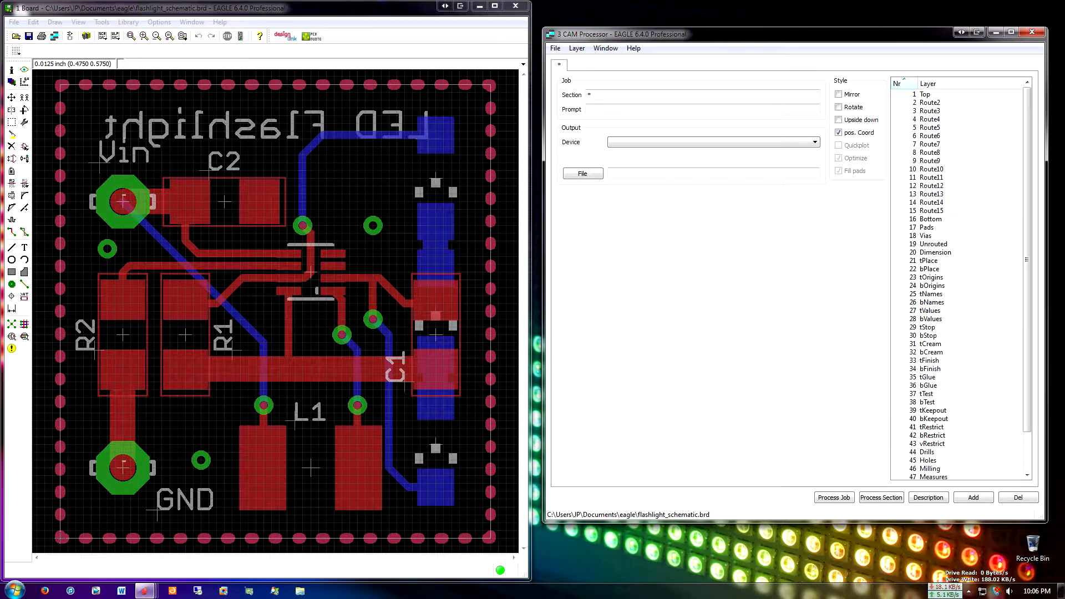
mouse_move(1028, 259)
mouse_down()
mouse_move(1027, 289)
mouse_move(1028, 260)
mouse_up()
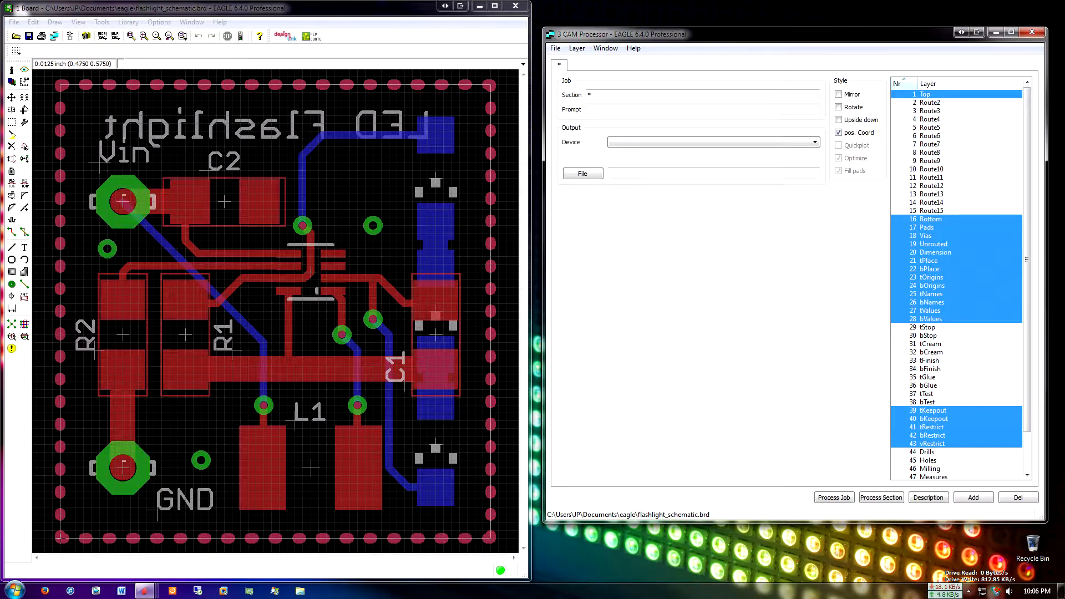
click(555, 48)
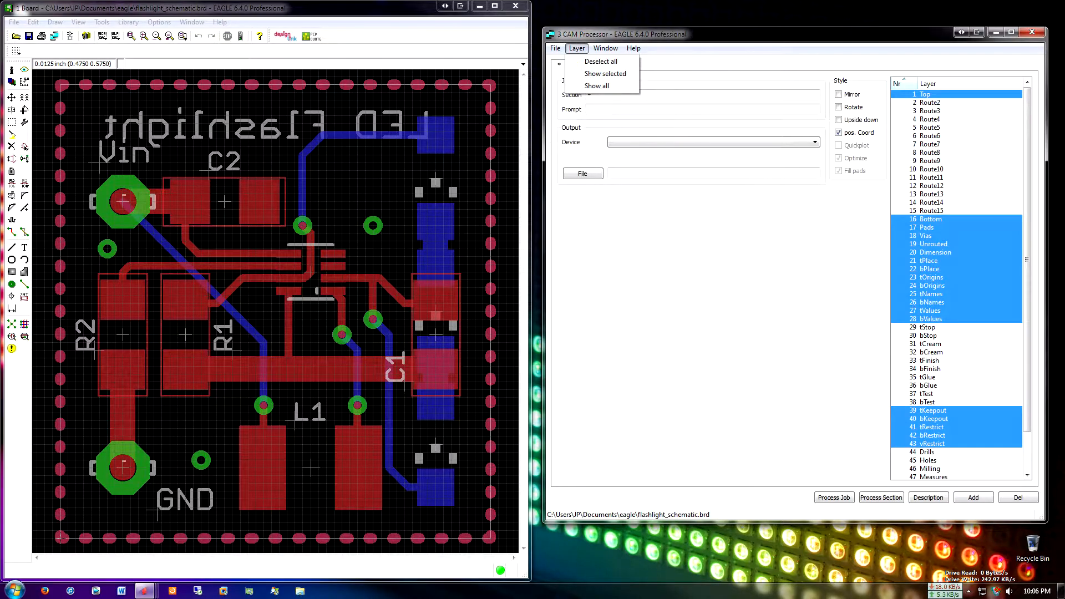
mouse_move(575, 62)
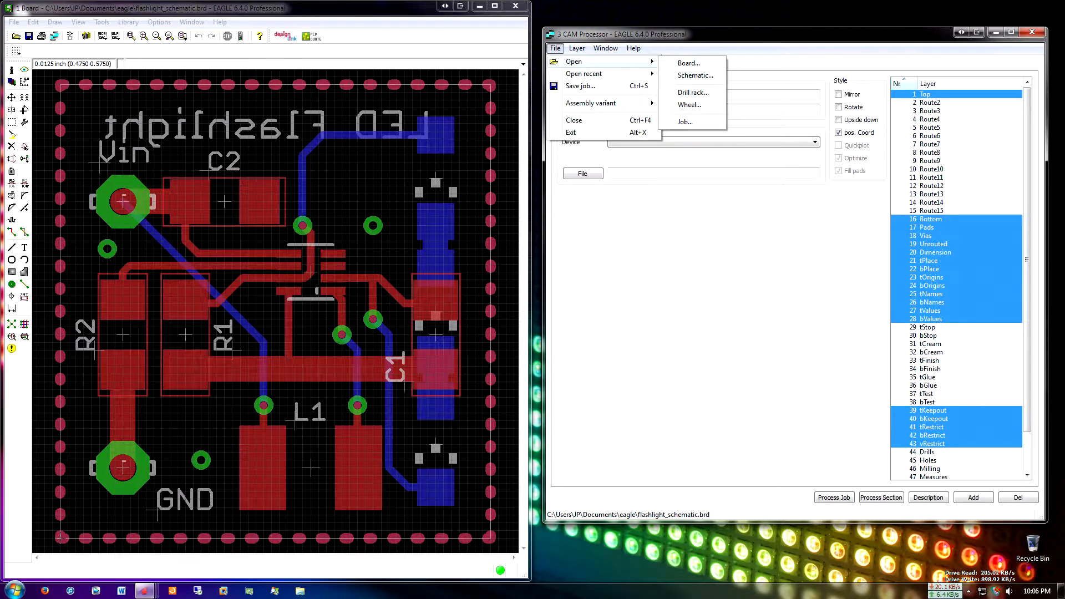
click(686, 122)
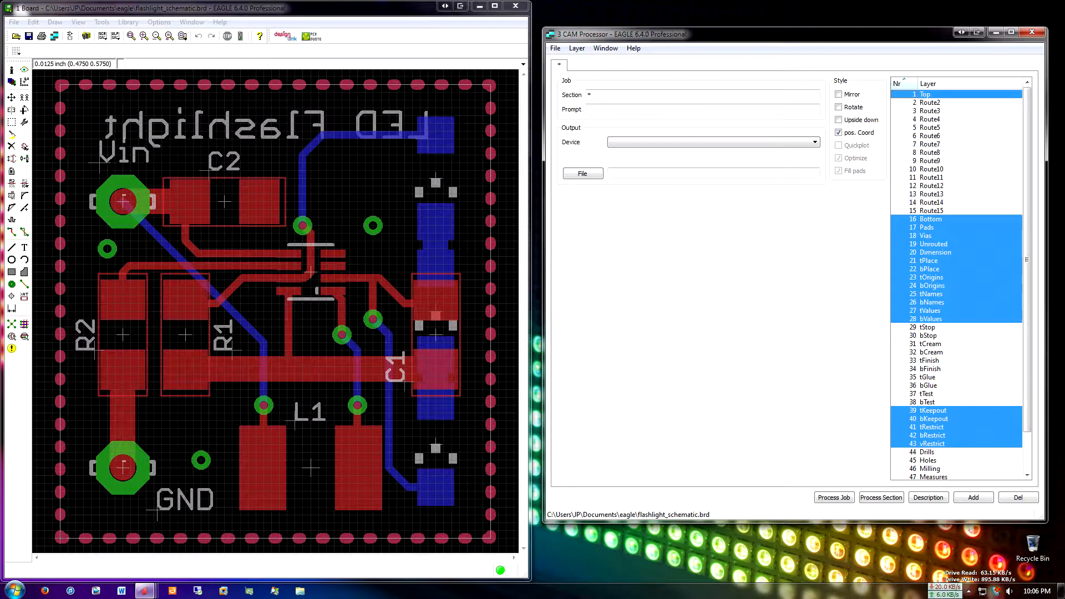
Switch to Firefox and search Google for "sparkfun electronics eagle pcb cam file"
click(44, 591)
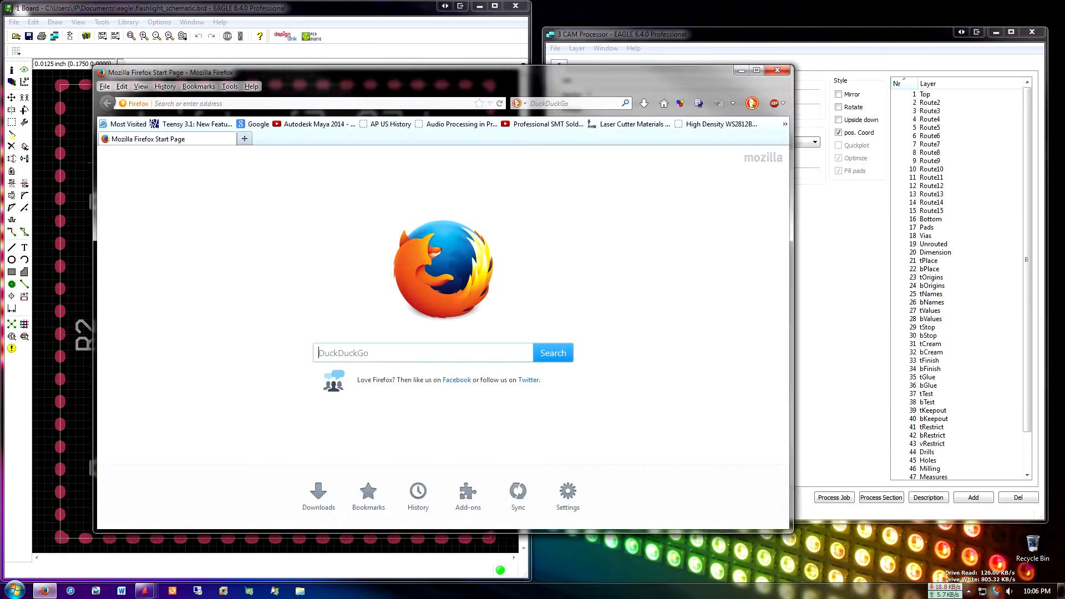
click(255, 124)
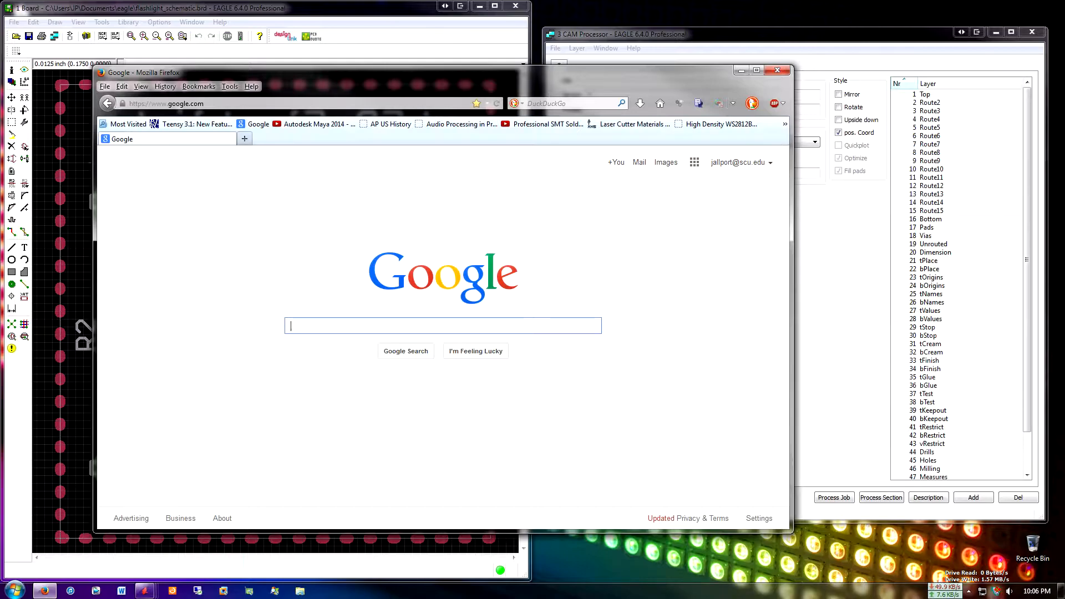
text(sparkfun electronics)
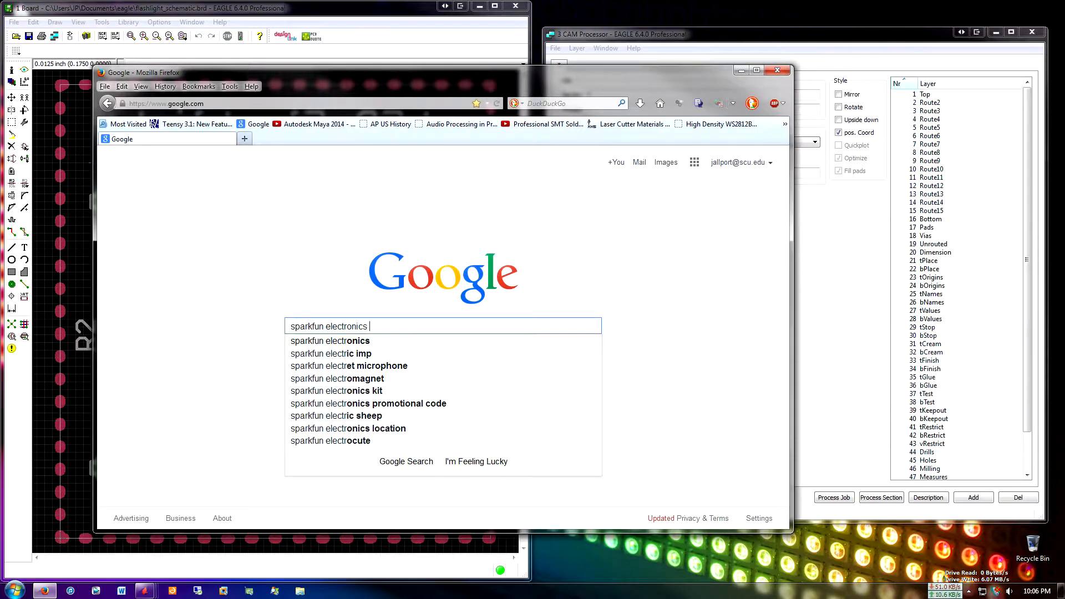
text( eagle pcb cam file)
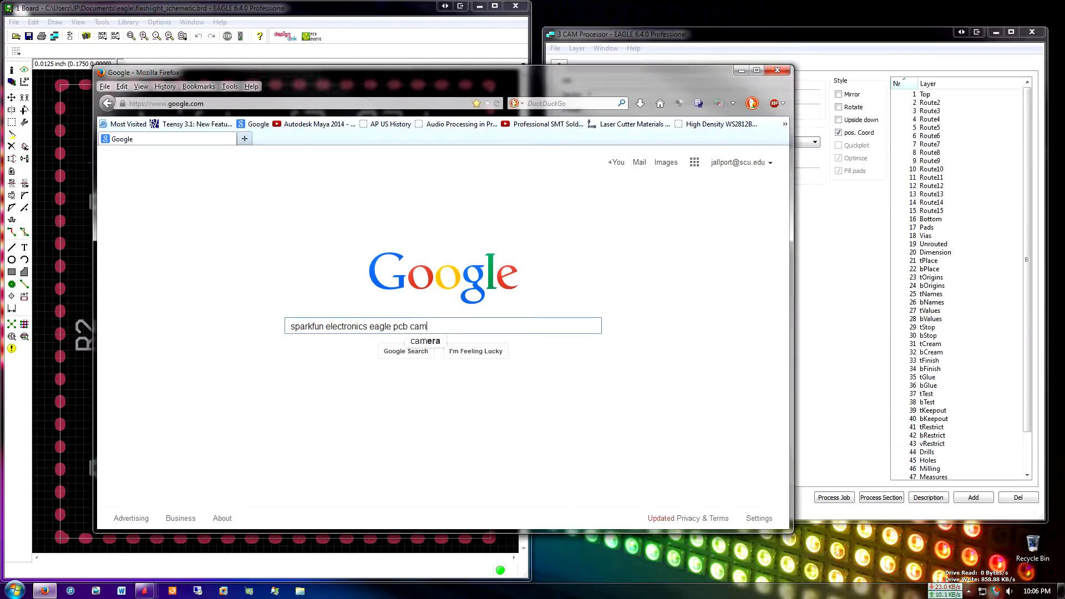
key(Return)
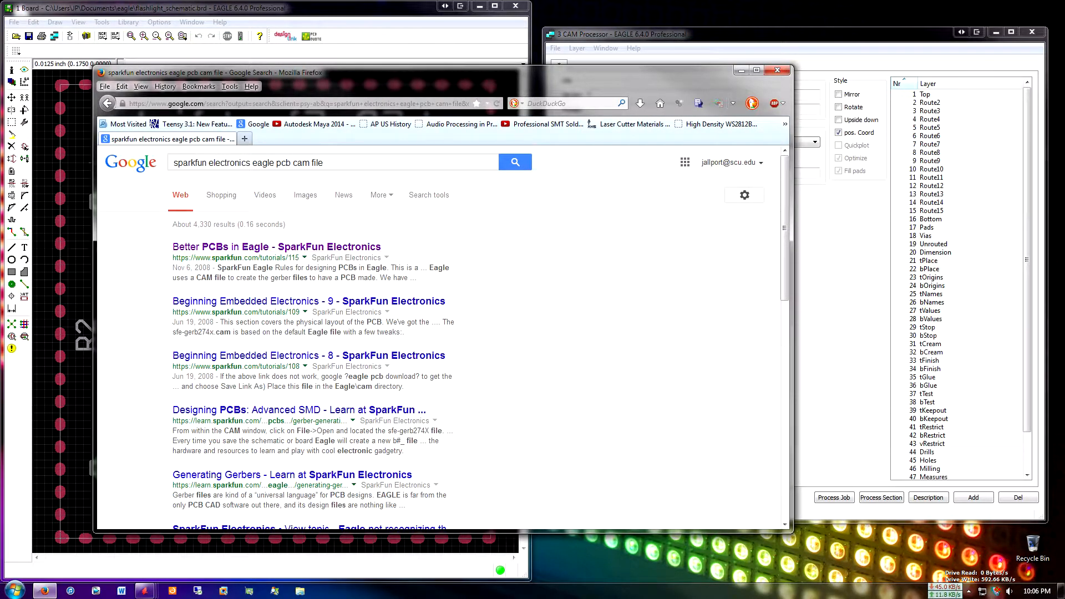
From SparkFun's "Better PCBs in Eagle" tutorial, save the SparkFun CAM file to the Desktop as sfe-gerb274x.cam and close the browser
click(277, 247)
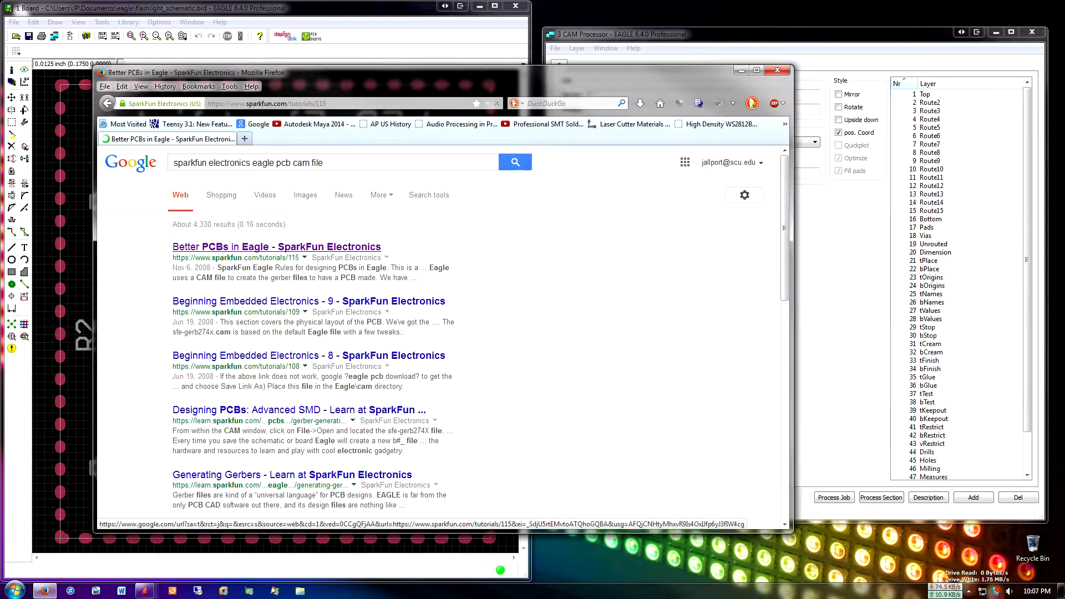
drag(444, 72, 547, 83)
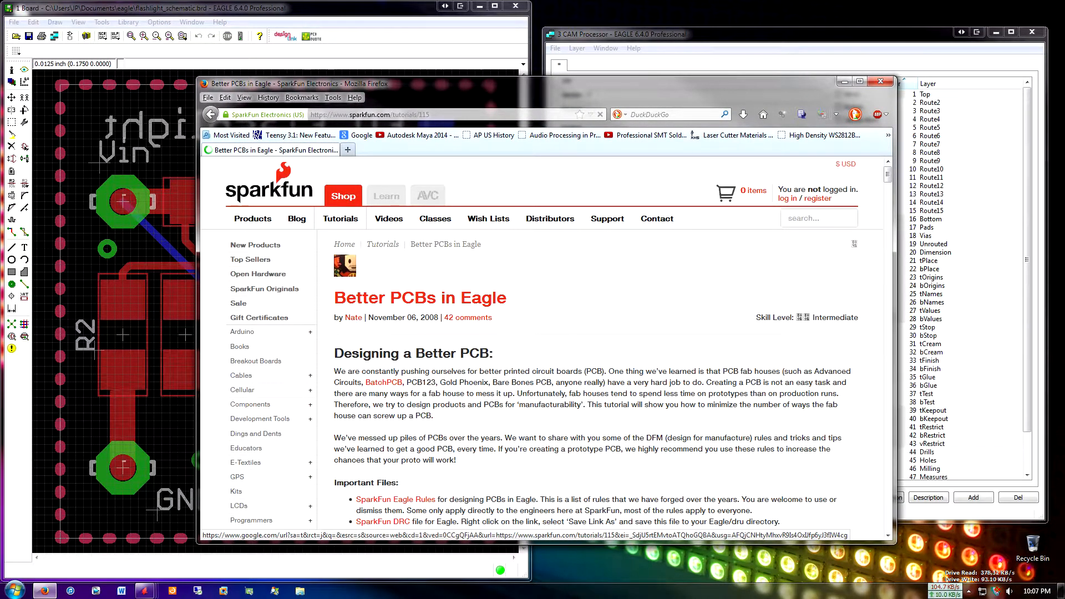
scroll(383, 280, down, 8)
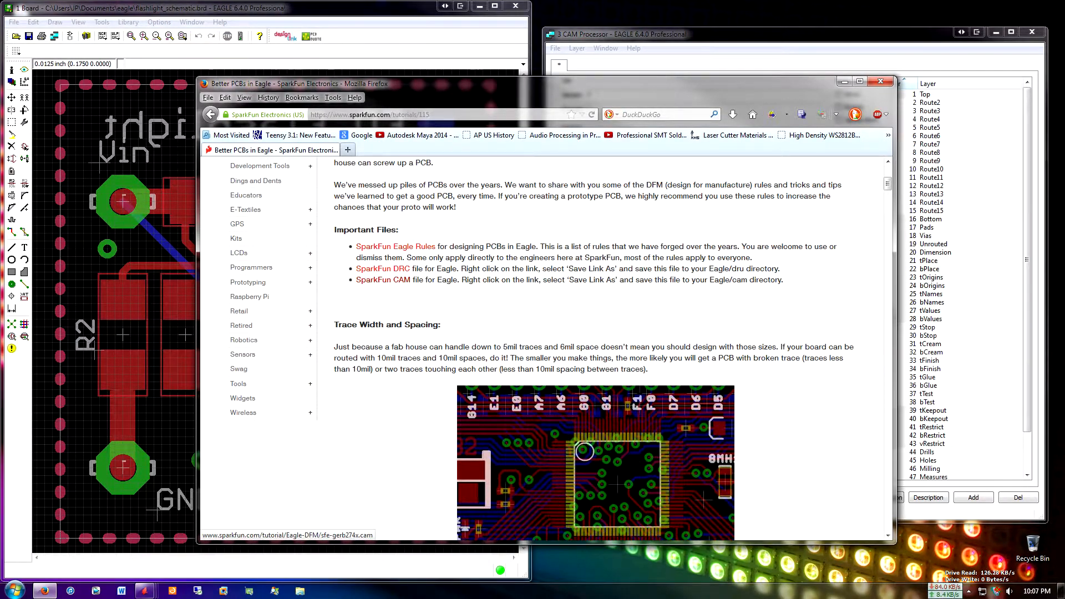
right_click(395, 281)
click(438, 343)
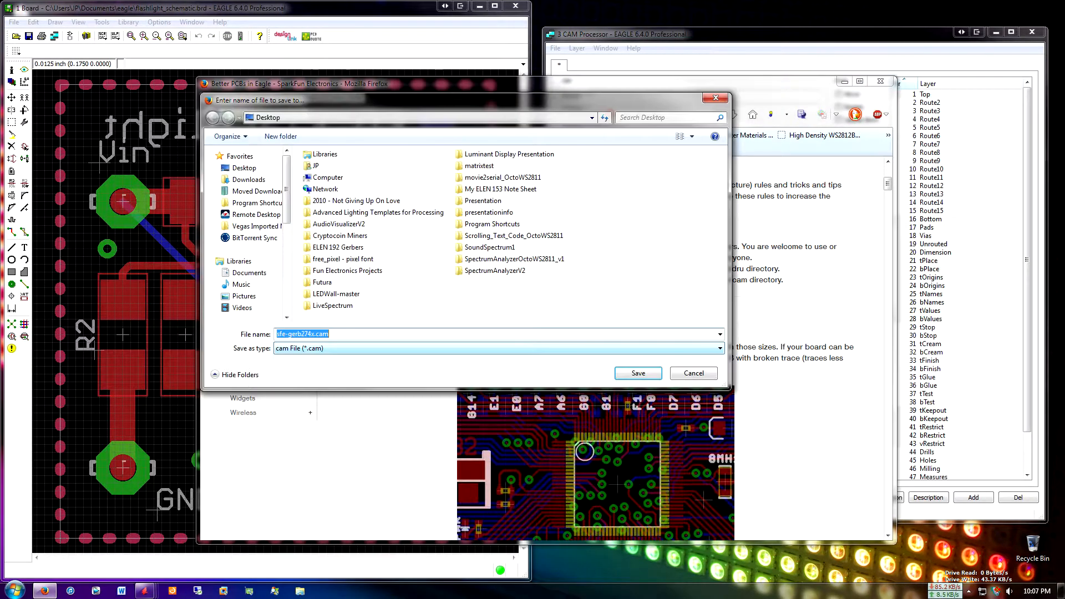
key(Return)
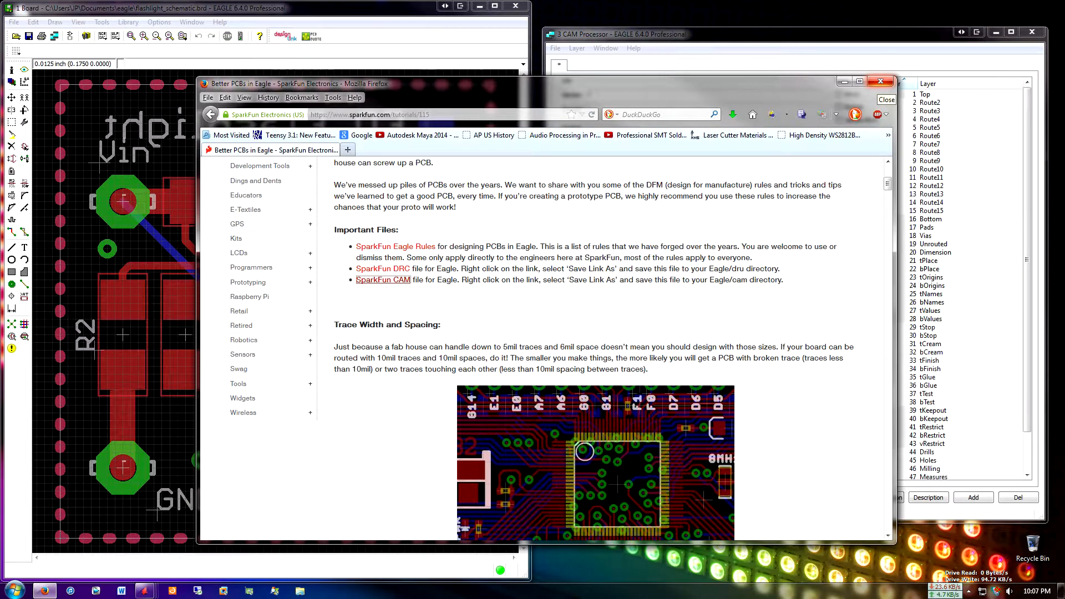
click(880, 82)
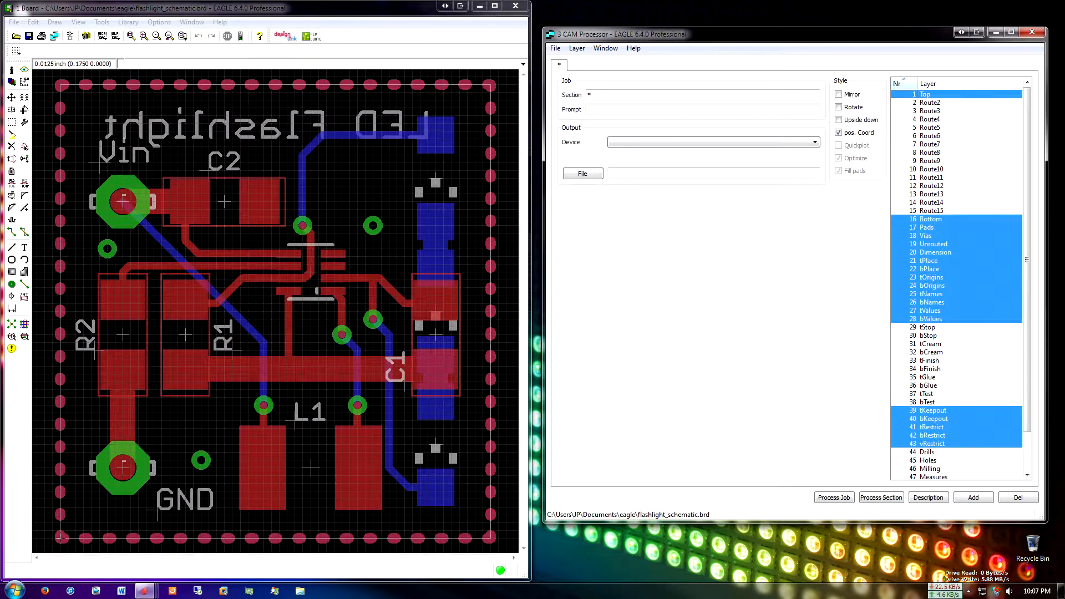
Load the sfe-gerb274x.cam job from the Desktop into the CAM Processor
click(555, 48)
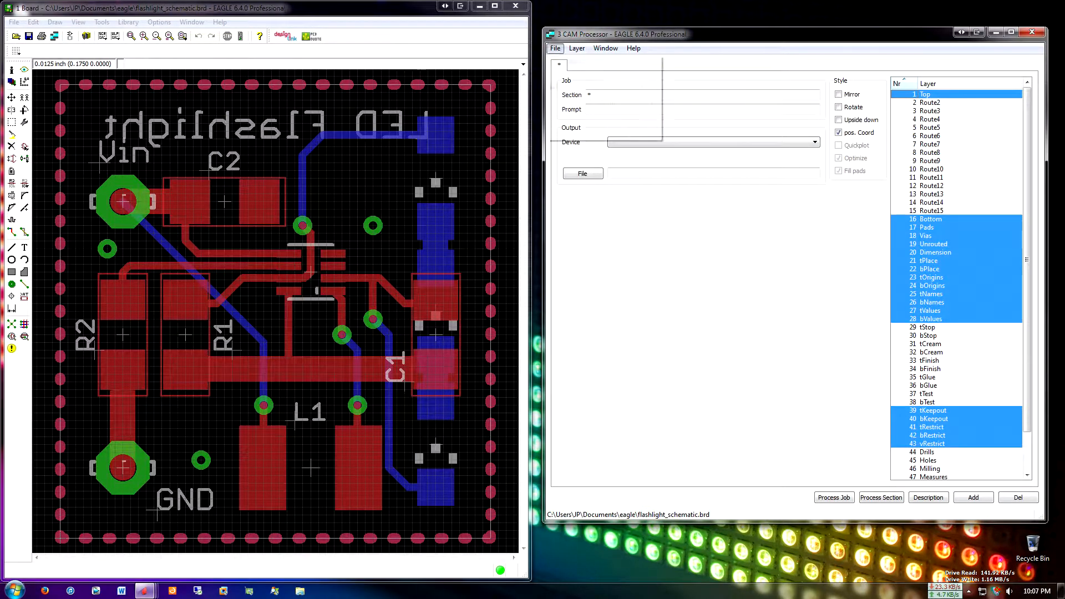
mouse_move(577, 48)
mouse_move(610, 62)
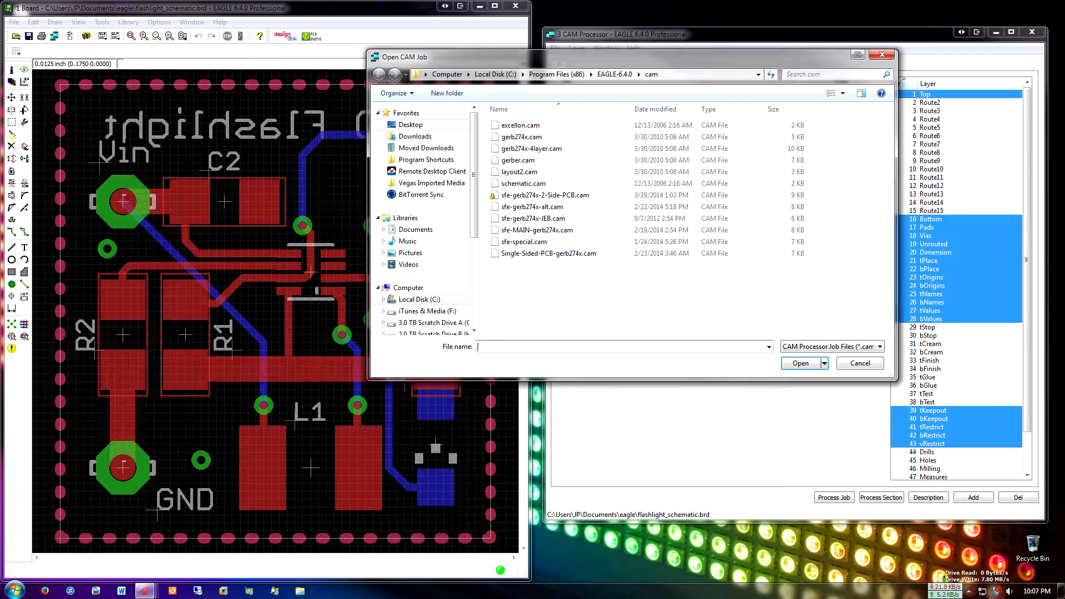
click(410, 125)
click(678, 181)
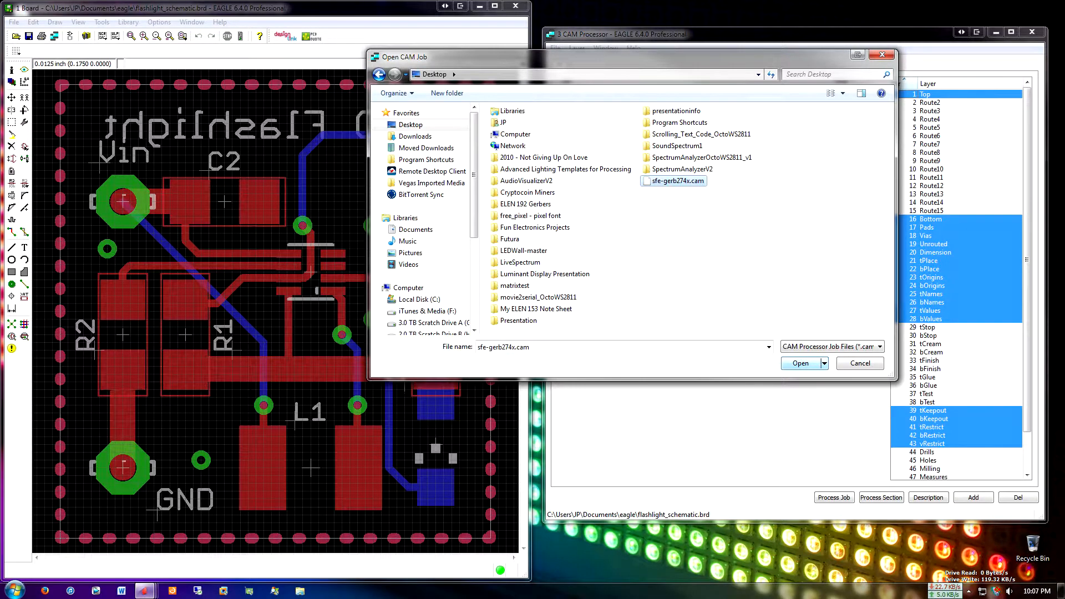
key(Return)
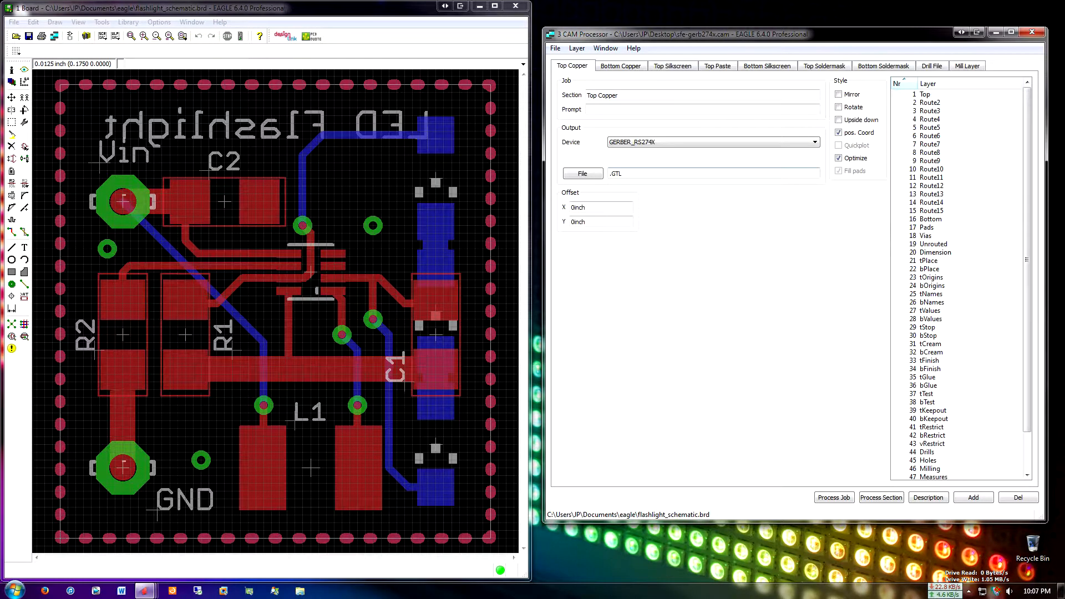
Examine the output device and file extension of the job sections from Top Copper through Top Soldermask, comparing them with the board
click(714, 142)
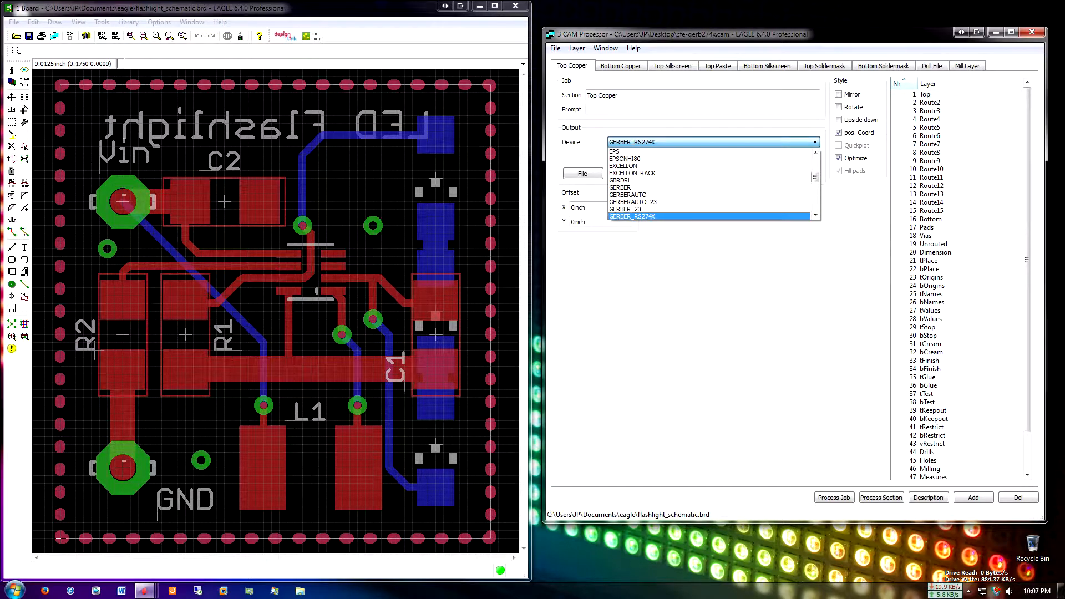
key(Escape)
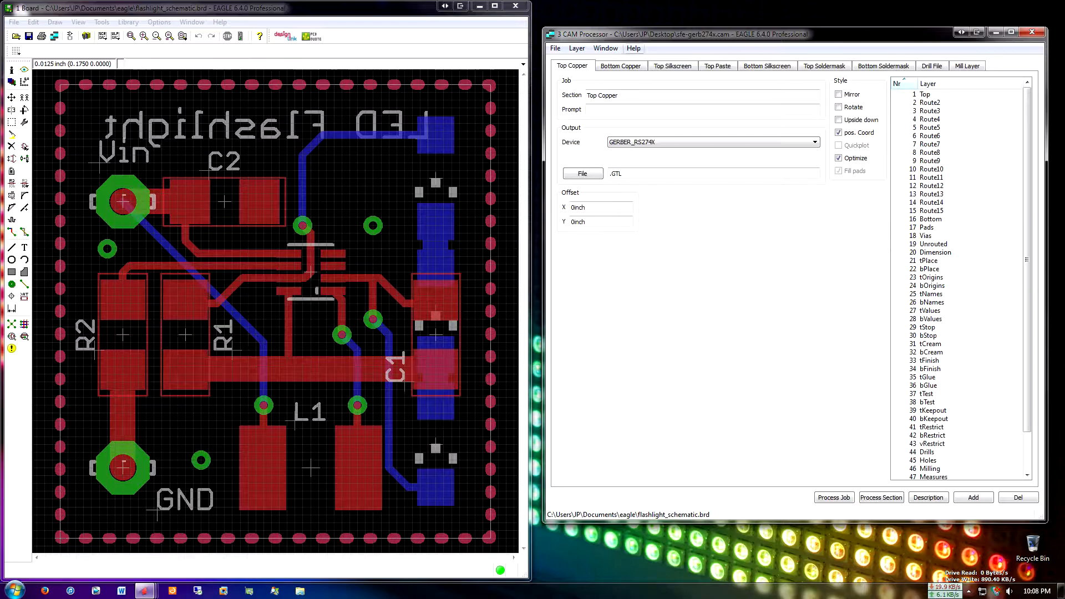
click(621, 66)
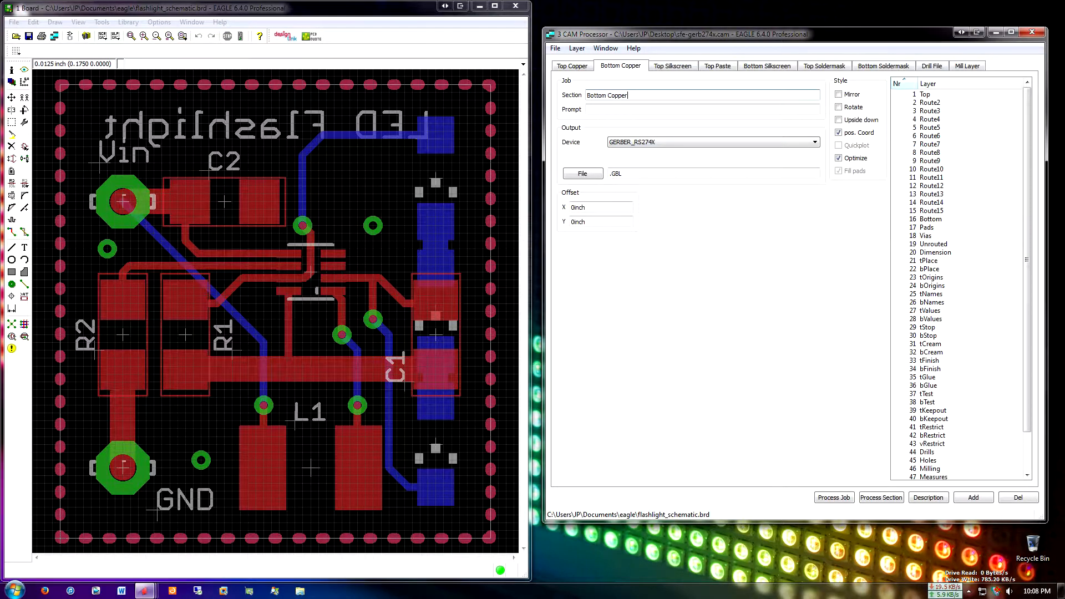
click(672, 66)
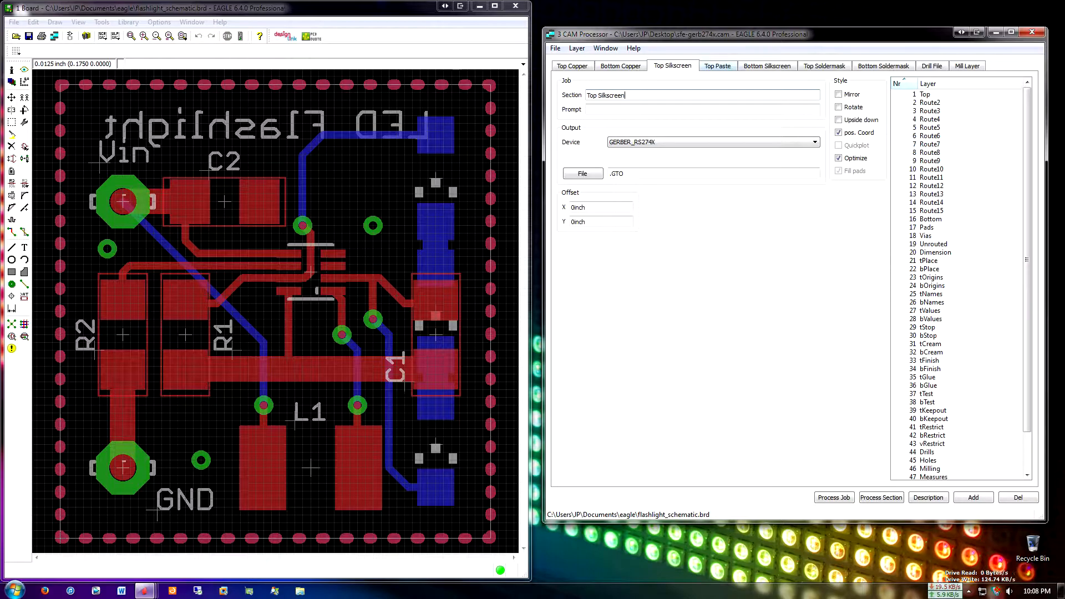
mouse_move(288, 124)
middle_down()
mouse_move(311, 140)
mouse_move(296, 133)
middle_up()
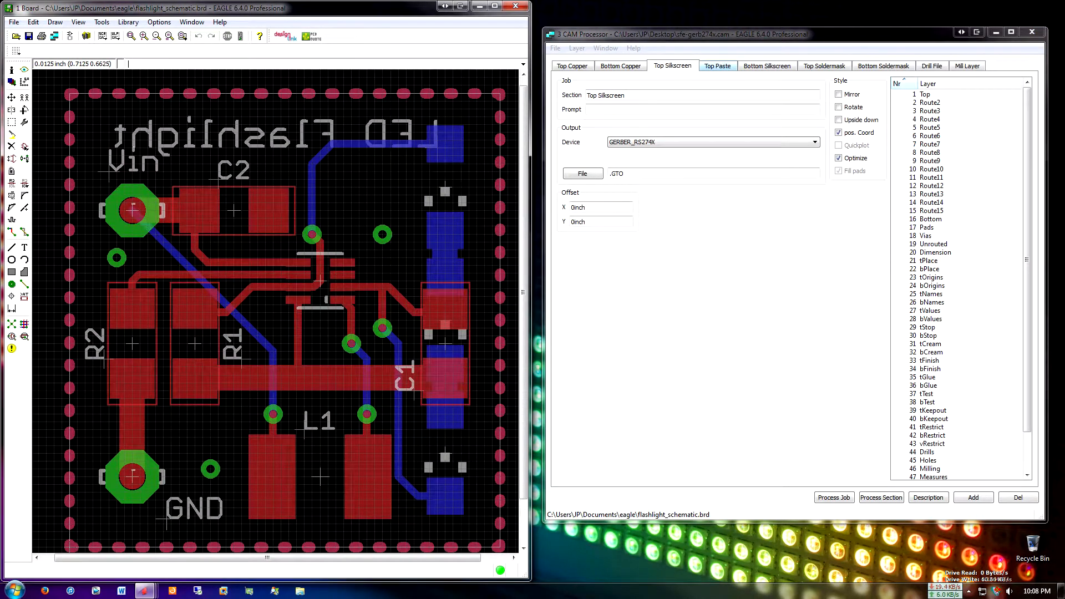
click(717, 66)
middle_drag(424, 353, 411, 343)
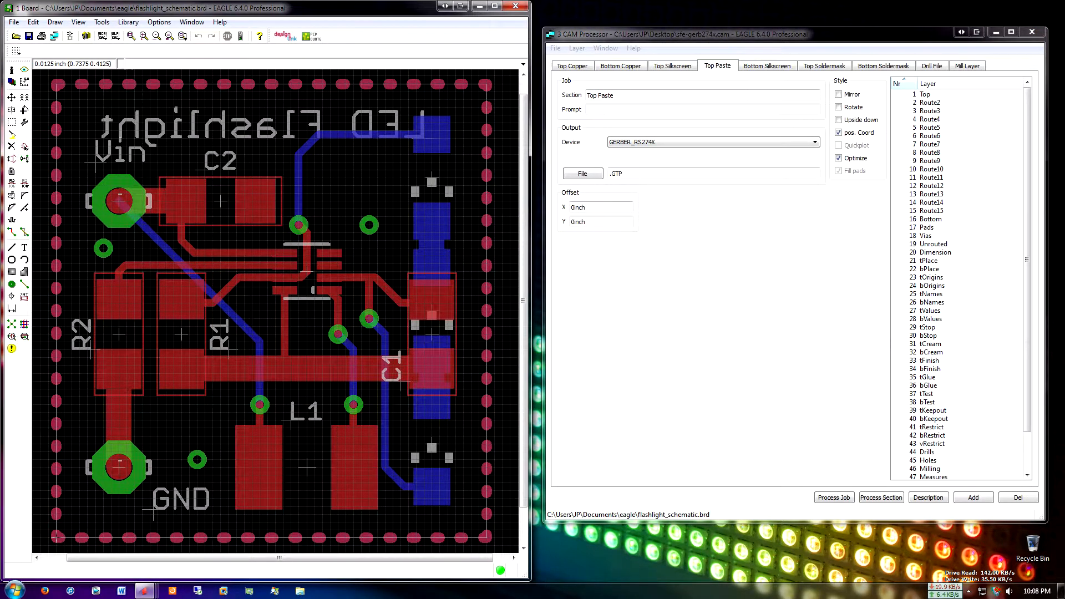
click(767, 66)
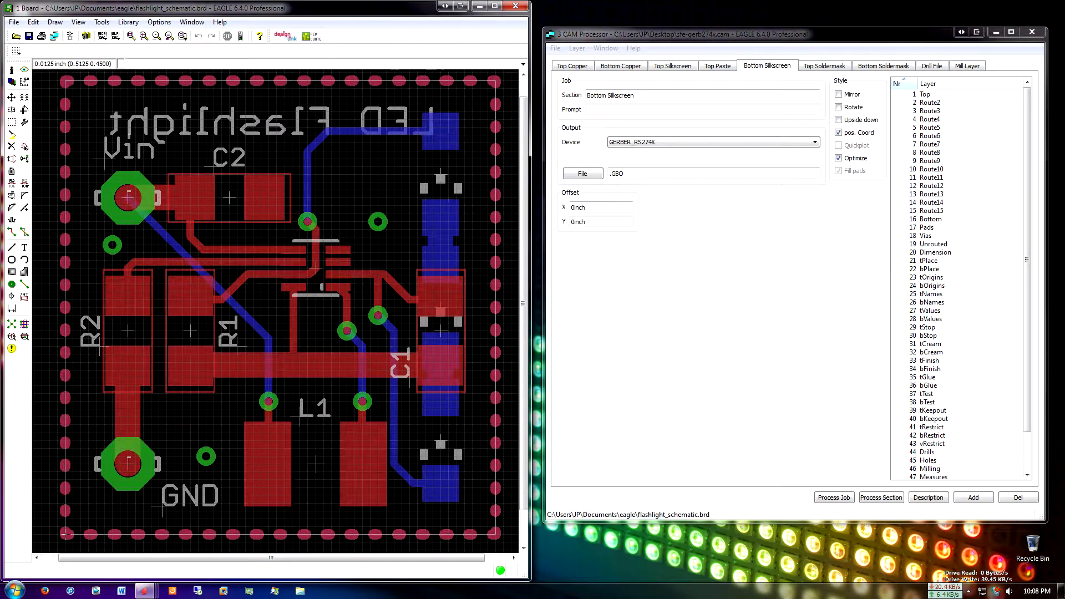
click(825, 66)
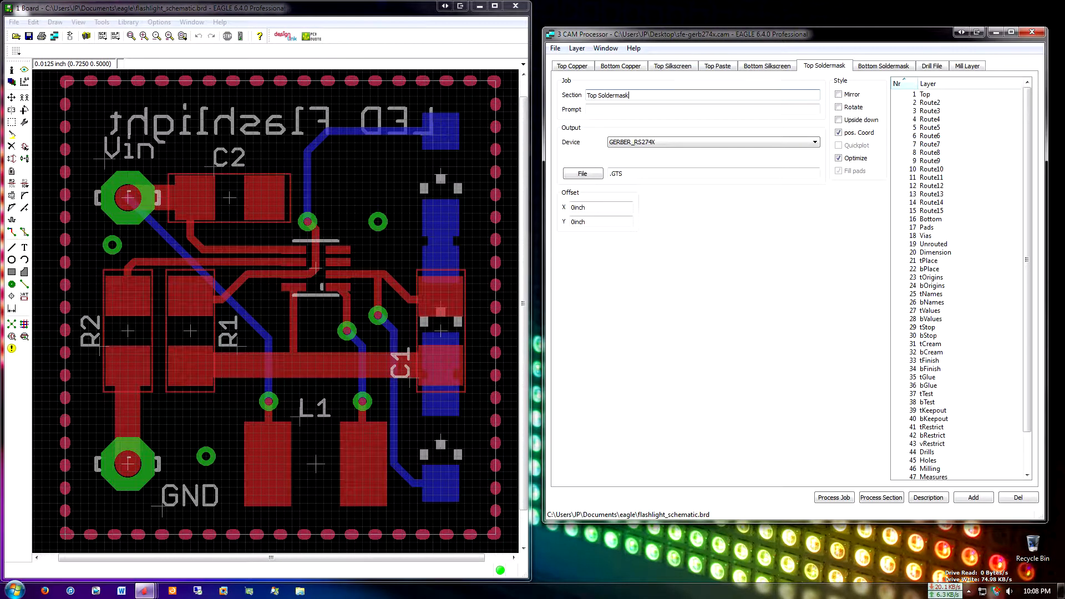
middle_drag(323, 323, 311, 325)
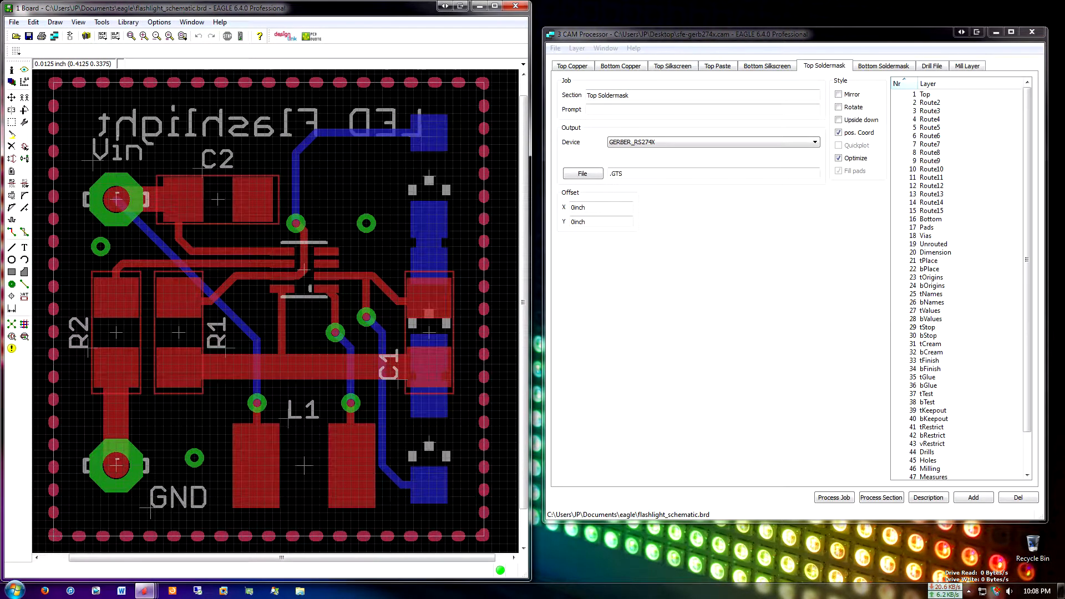
middle_drag(320, 309, 327, 309)
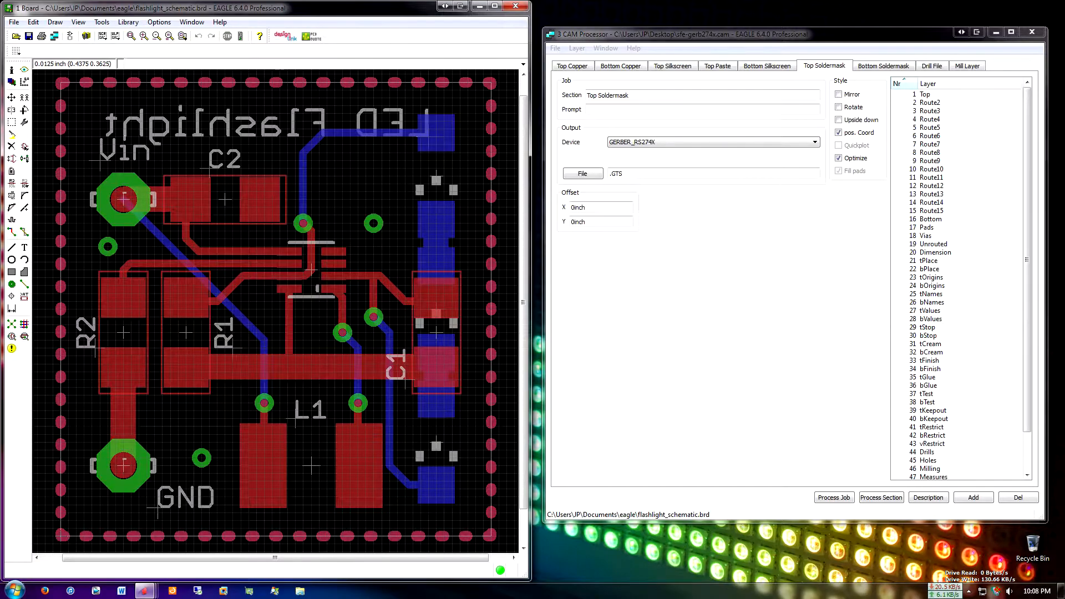
middle_drag(334, 309, 333, 309)
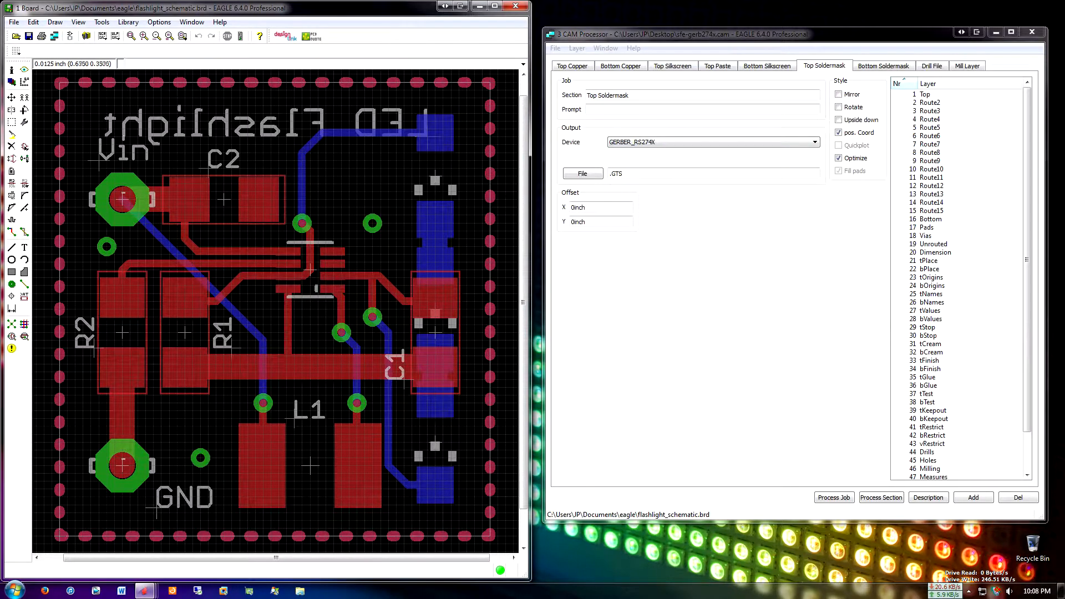
Examine the Bottom Soldermask, Drill File and Mill Layer sections, including the drill output device, and compare them with the board
click(884, 66)
click(932, 66)
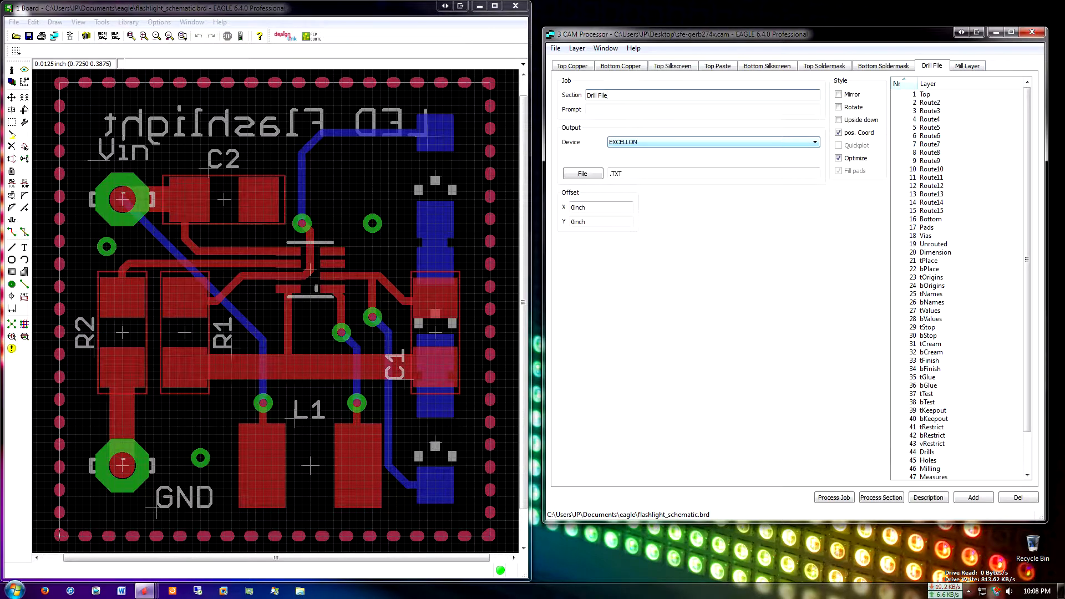
click(714, 142)
click(713, 142)
click(967, 65)
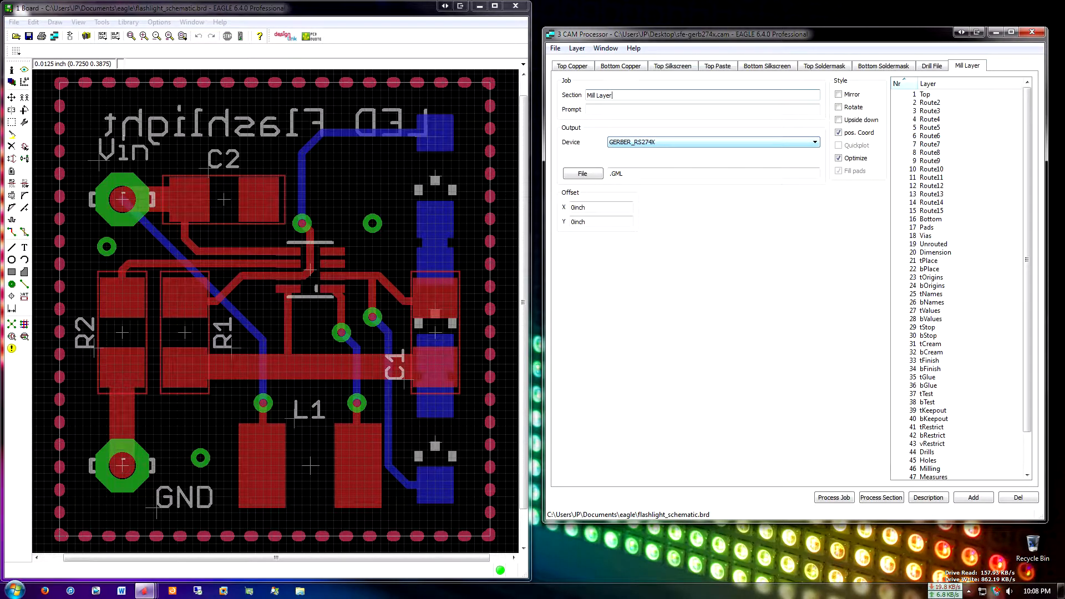
middle_drag(153, 497, 154, 499)
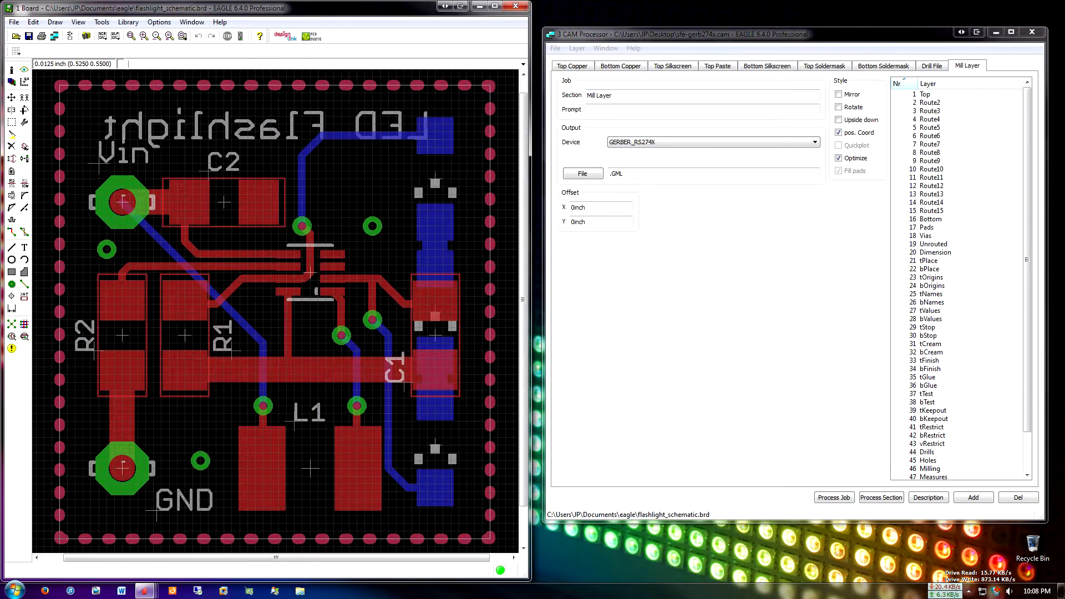
middle_drag(472, 539, 477, 541)
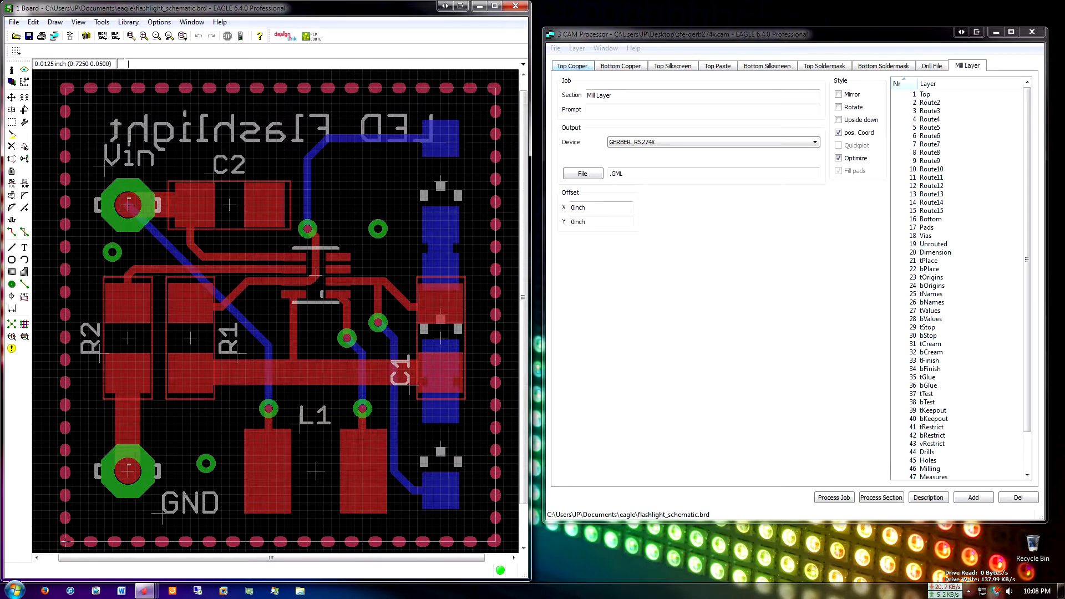
Include the Dimension layer in the Bottom Copper section and return to the Top Copper section
click(672, 67)
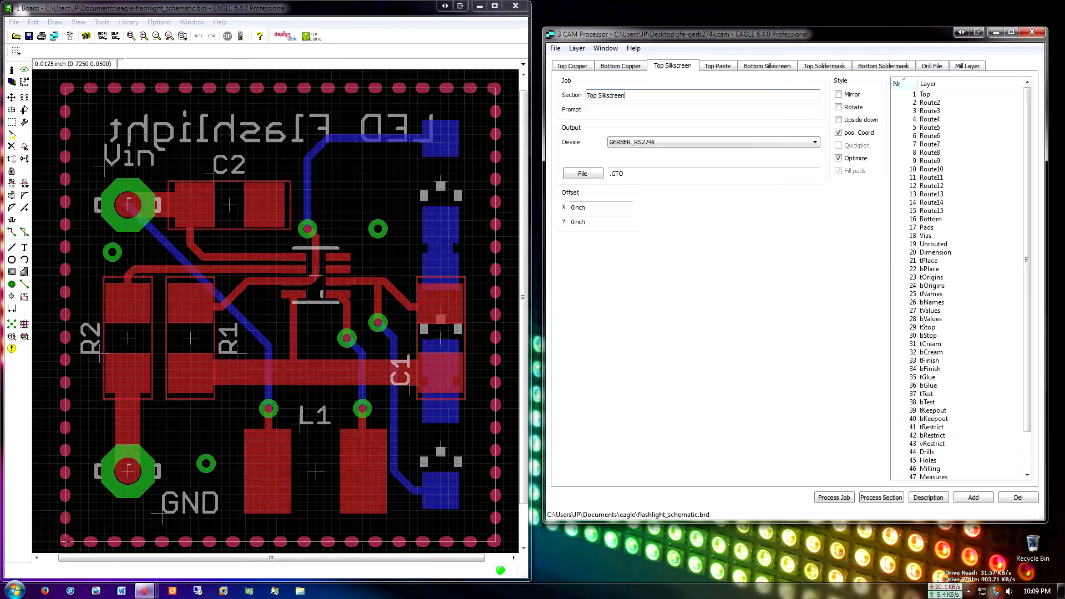
click(768, 66)
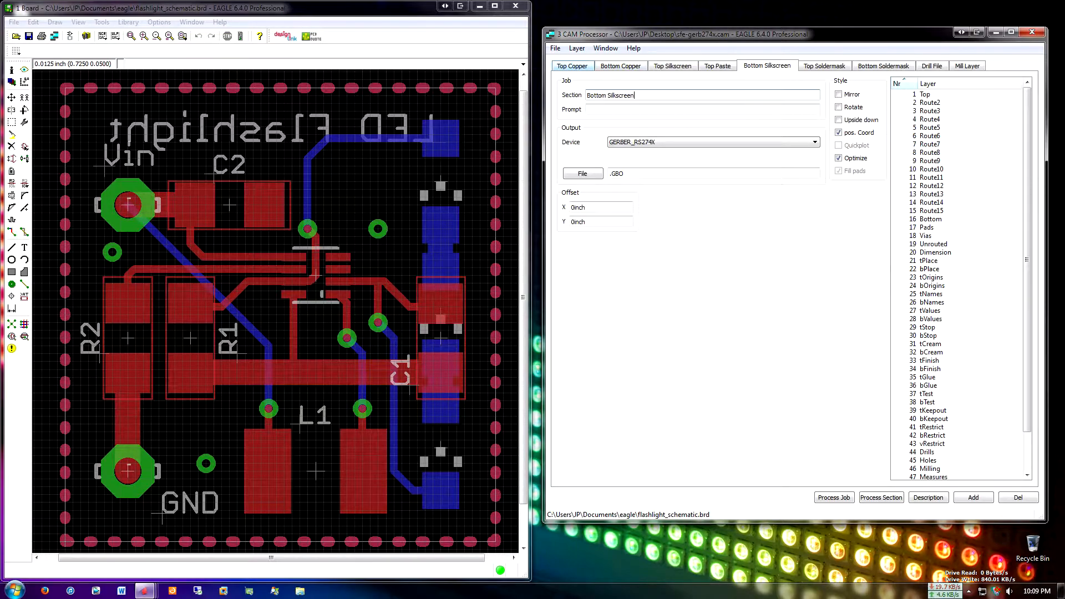
click(621, 66)
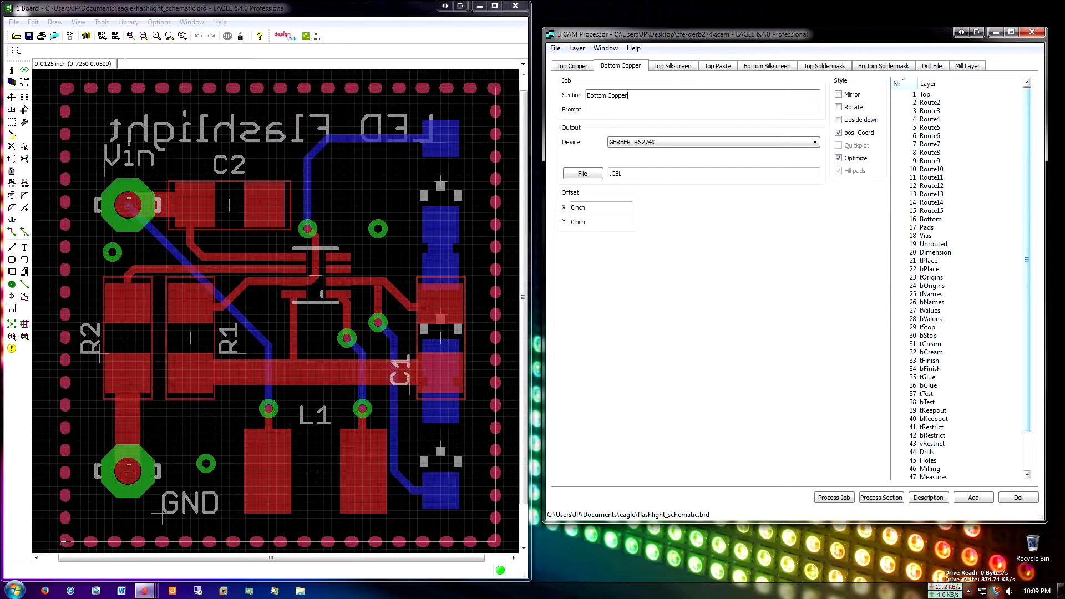
click(935, 252)
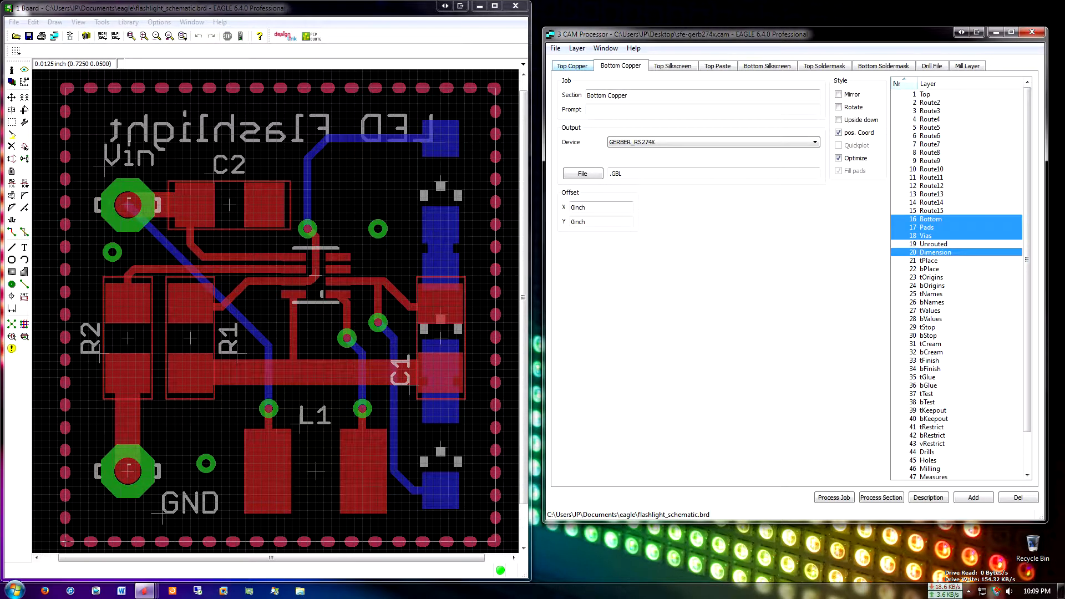
click(572, 66)
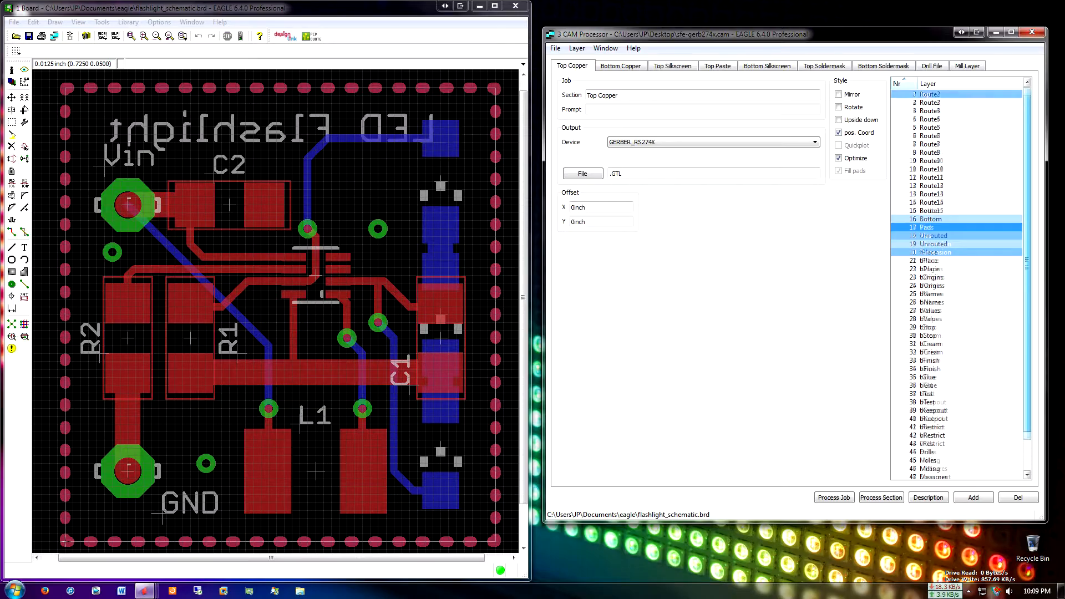
Hide the Top and Bottom copper layers in the board view to expose the board outline
middle_drag(438, 144, 439, 143)
right_click(460, 87)
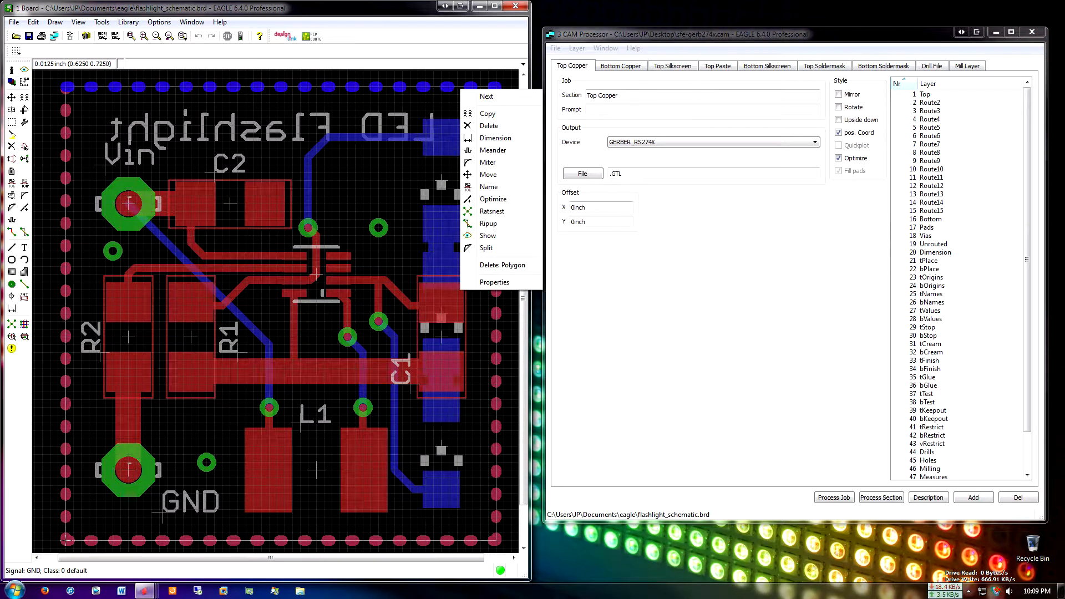
click(11, 82)
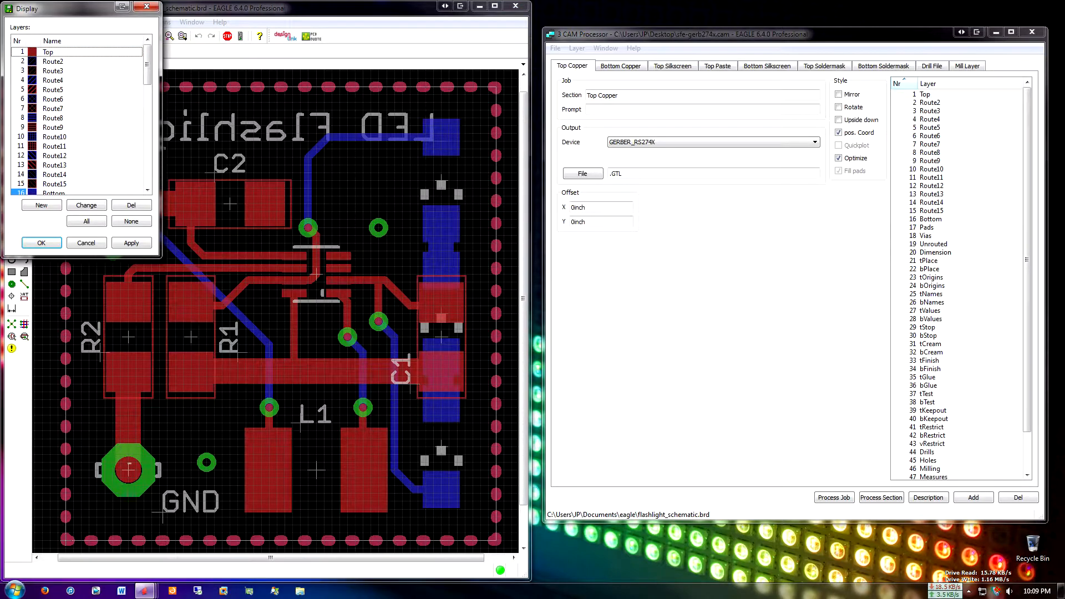
click(21, 192)
scroll(21, 188, down, 1)
scroll(21, 188, up, 1)
click(131, 243)
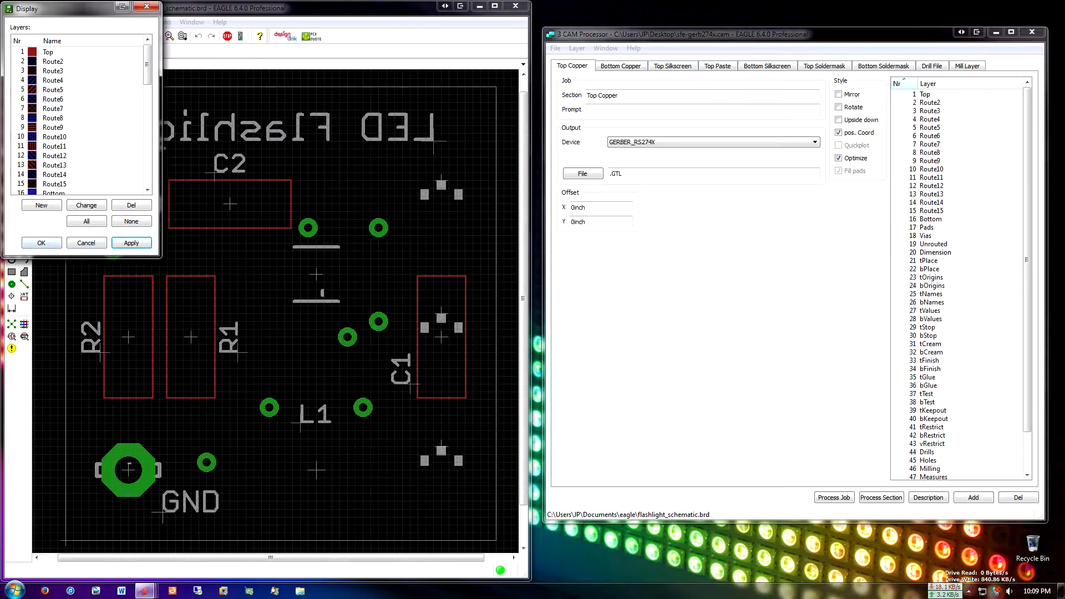
click(42, 243)
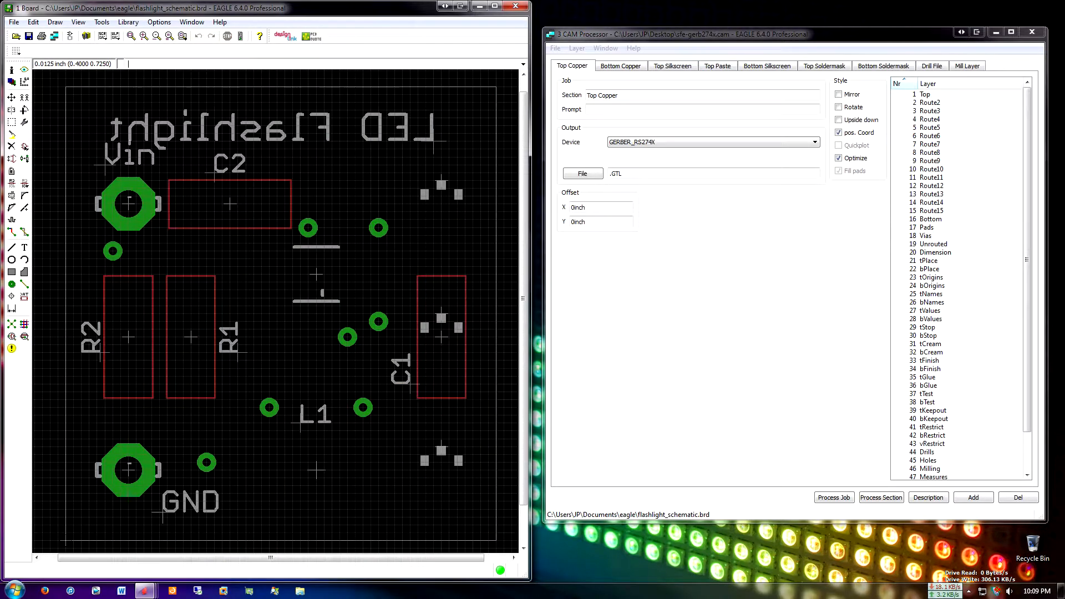
Inspect the properties of the board's upper outline wire and close them without changes
right_click(304, 87)
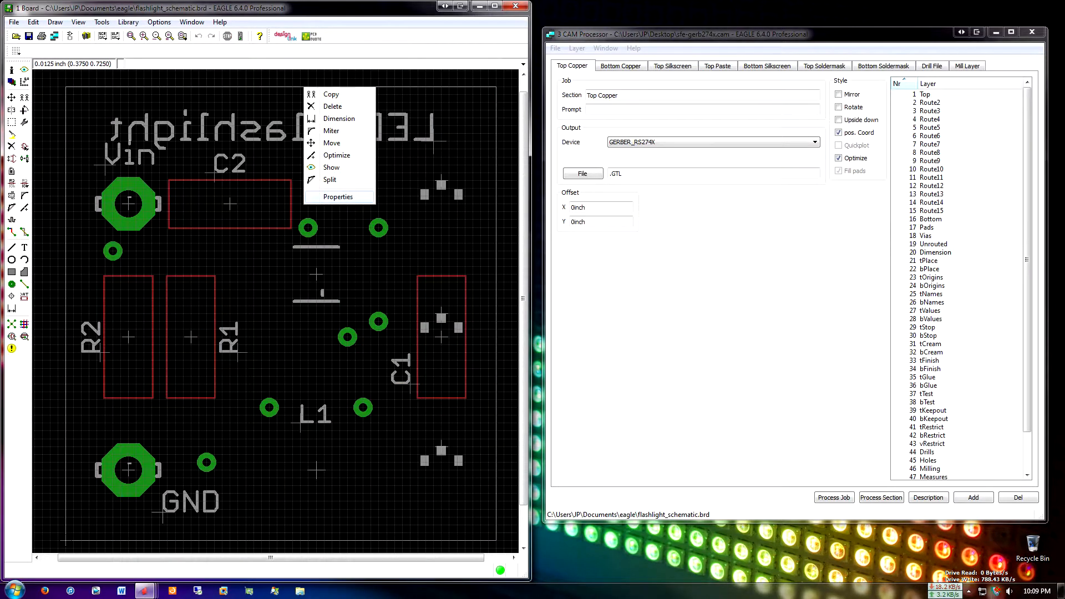
click(338, 197)
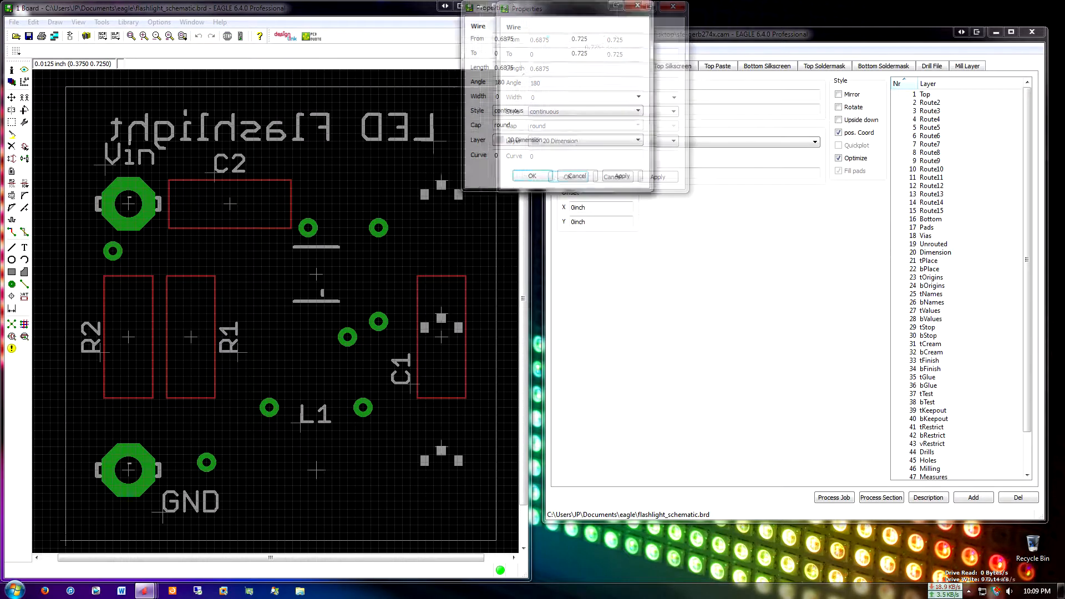
drag(532, 9, 289, 77)
click(369, 246)
Run the PCB Quote service to check the board's fabrication parameters, including its dimensions, and close the report
click(312, 37)
drag(288, 110, 525, 107)
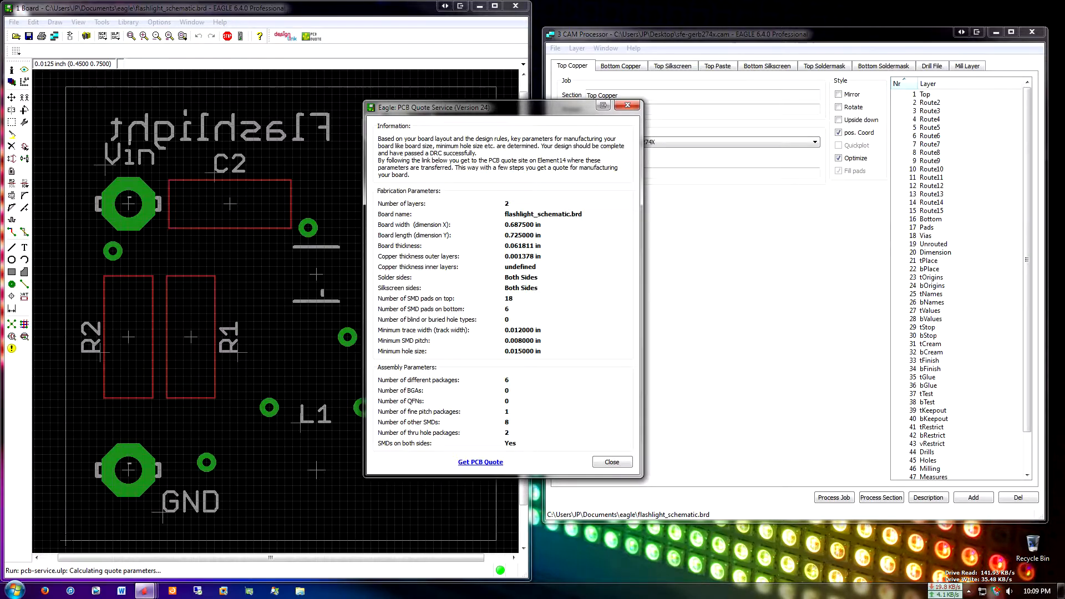
click(612, 463)
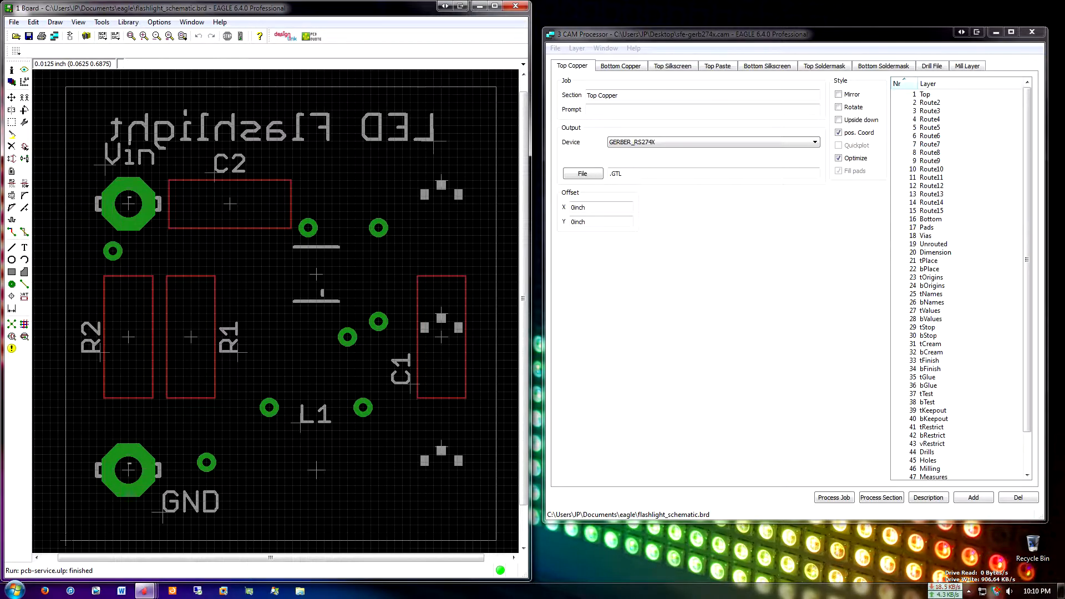
Check the layers selected in the Top Copper and Bottom Copper sections and open the Top Silkscreen section
key(alt+Tab)
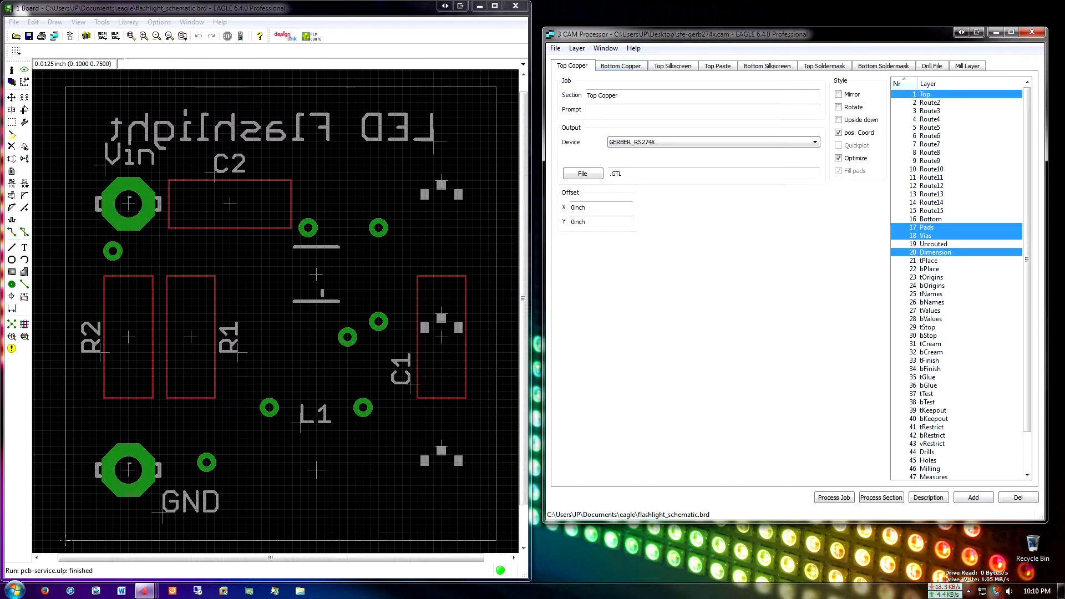
click(621, 66)
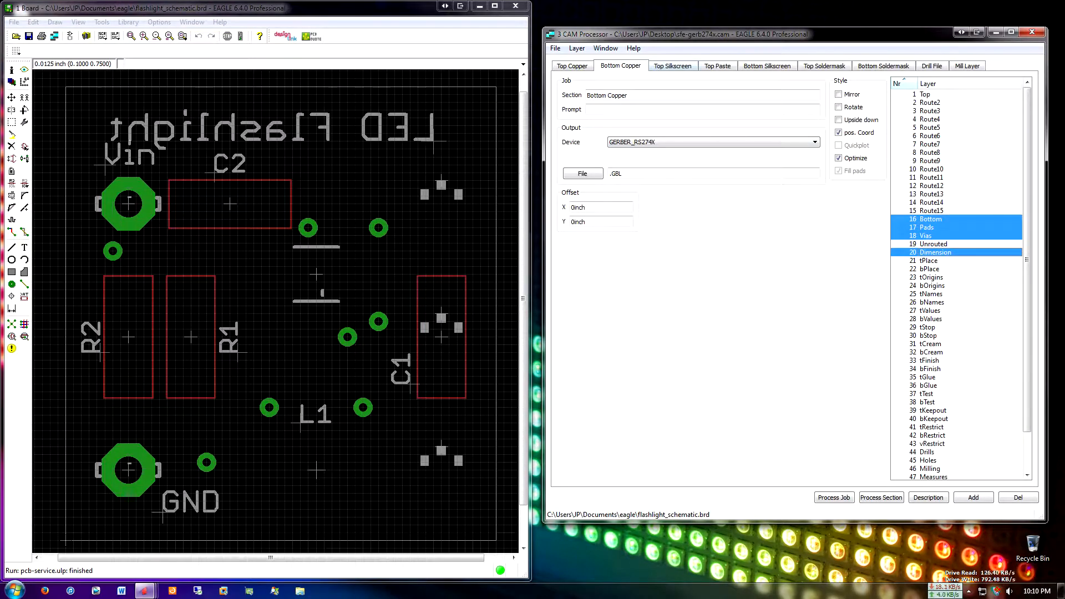
click(672, 66)
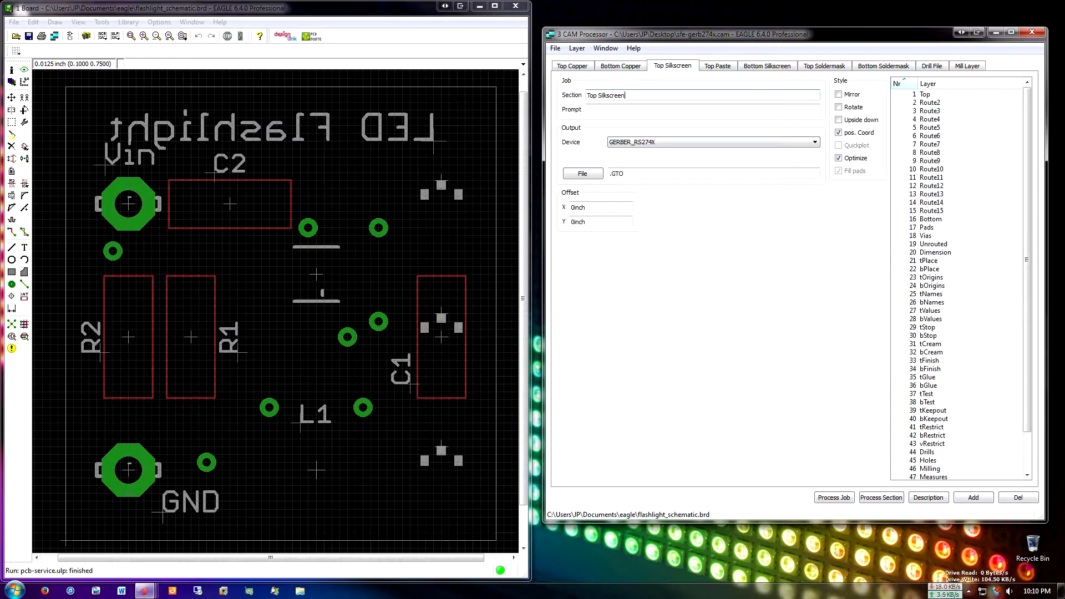
Show the Top and Bottom copper layers in the board view again and return to the CAM Processor
click(12, 82)
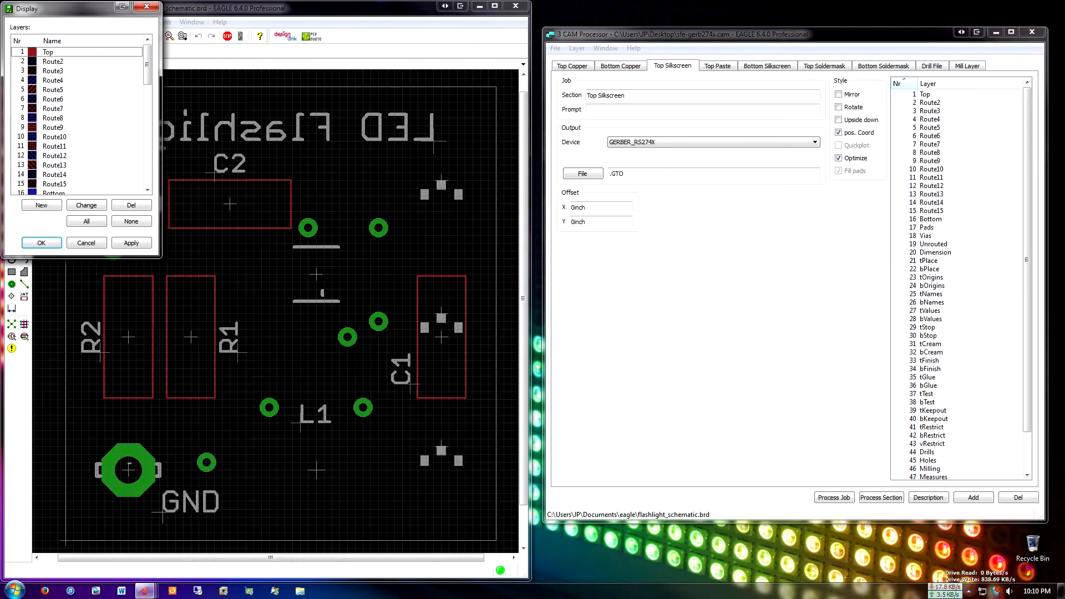
click(21, 165)
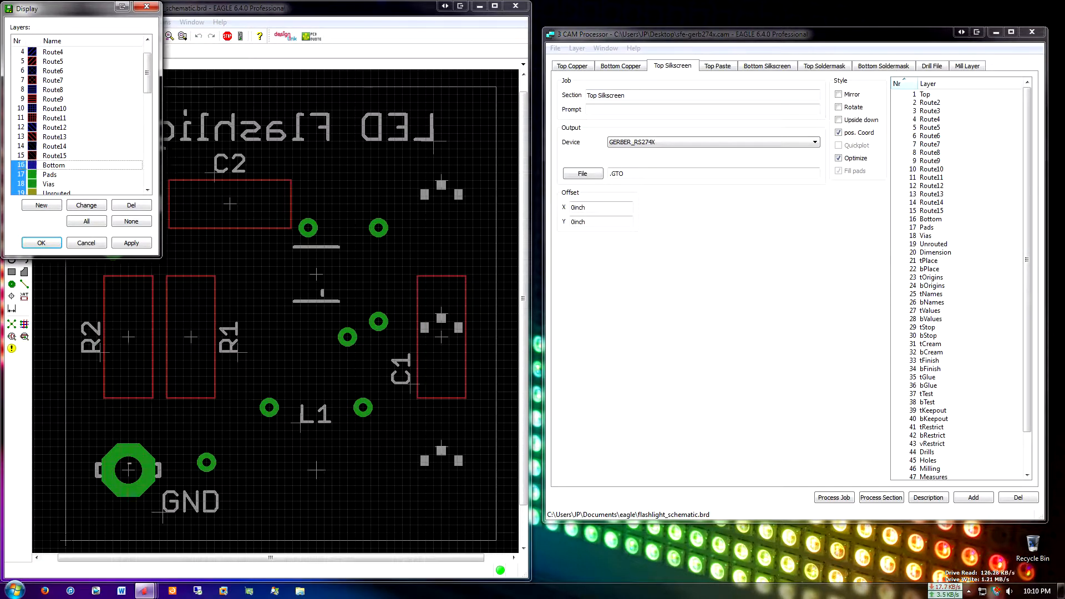
click(131, 243)
click(41, 243)
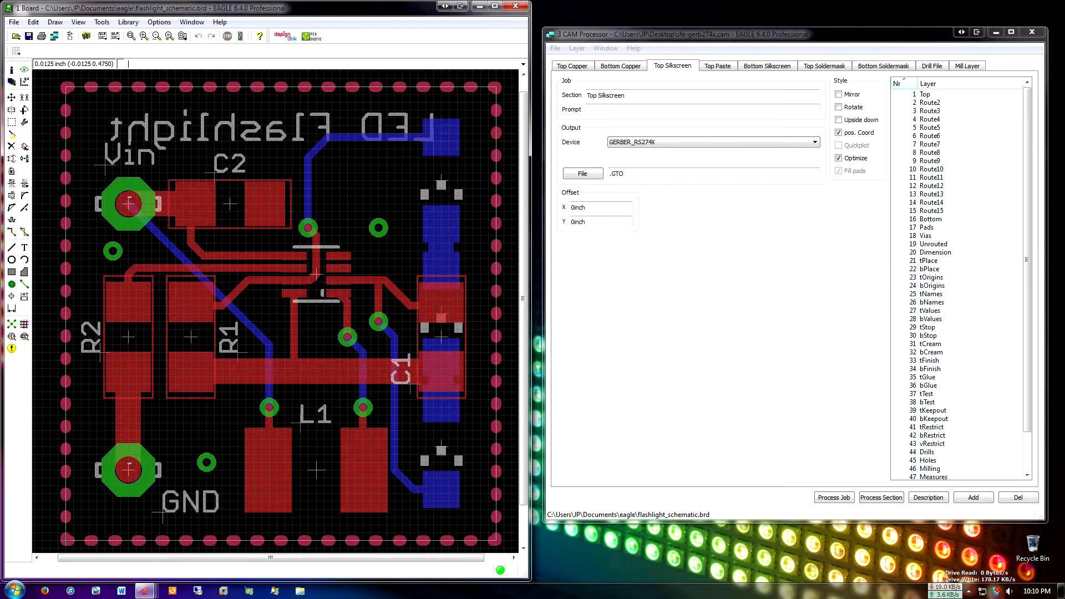
click(833, 36)
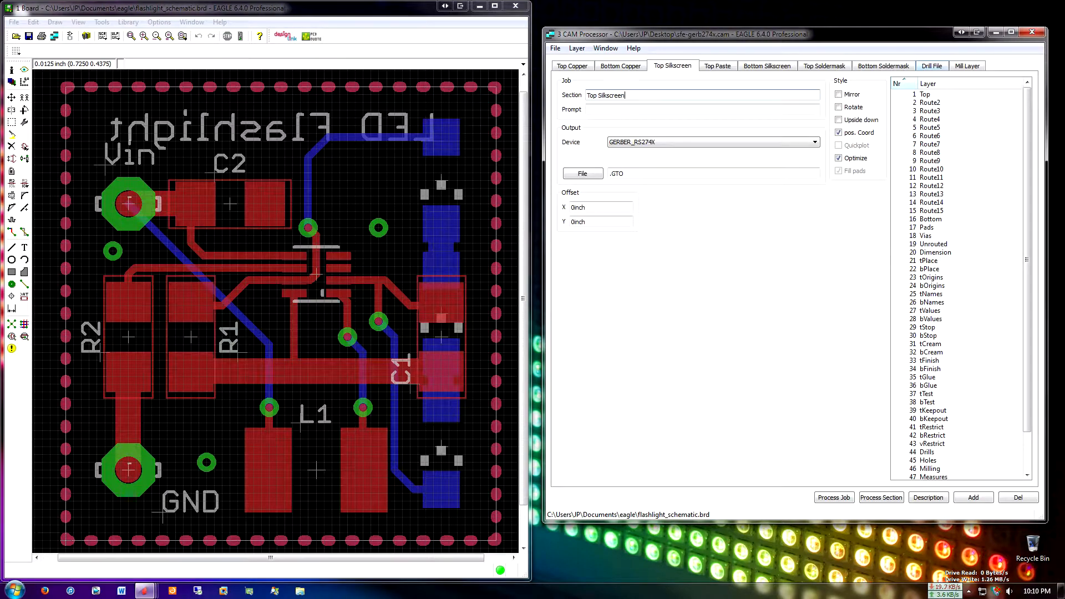
Check the tPlace layer against the Top Silkscreen section and hide tPlace in the board view
mouse_move(1027, 260)
mouse_down()
mouse_move(1027, 269)
mouse_move(1027, 260)
mouse_up()
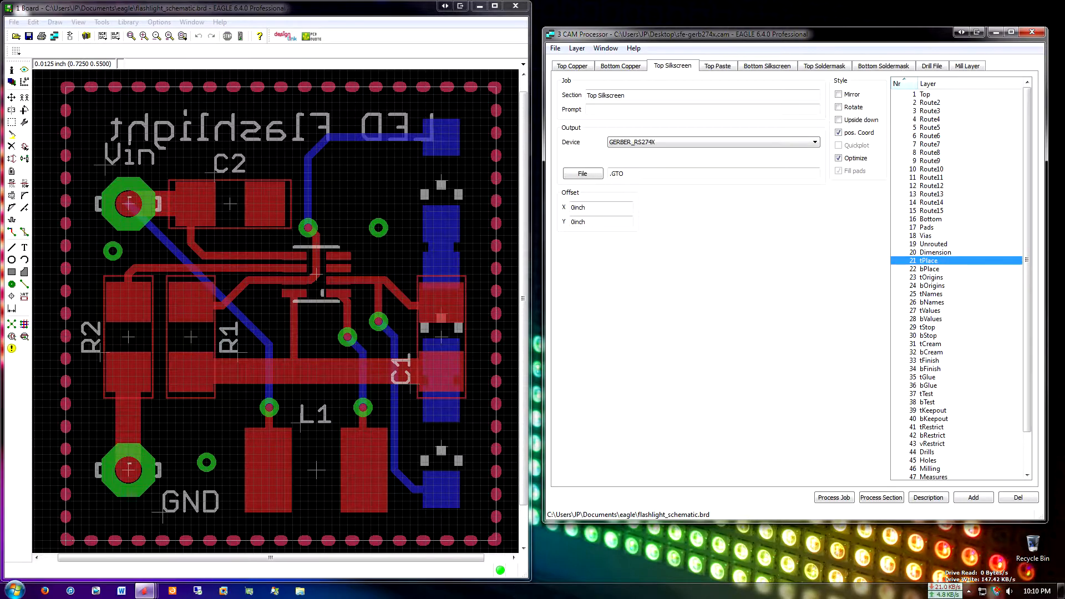
click(380, 9)
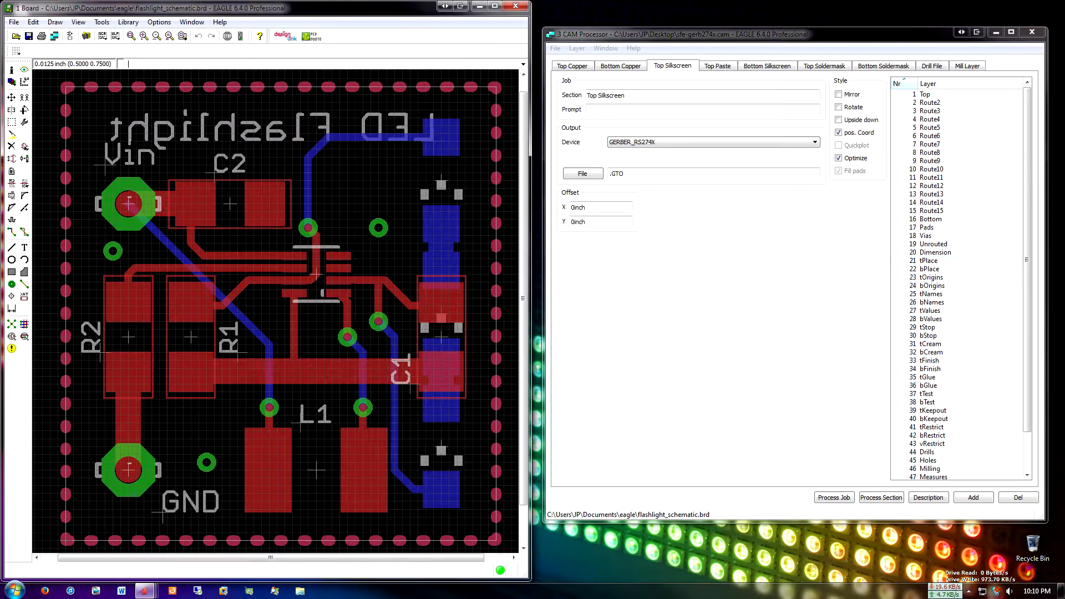
middle_drag(199, 204, 200, 199)
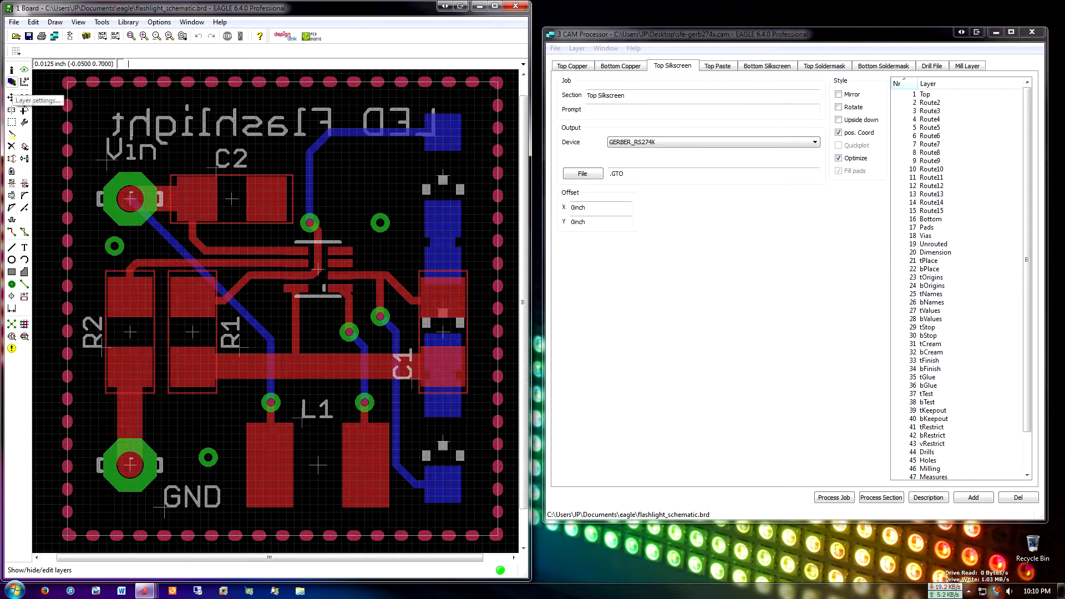
click(11, 82)
scroll(22, 128, down, 4)
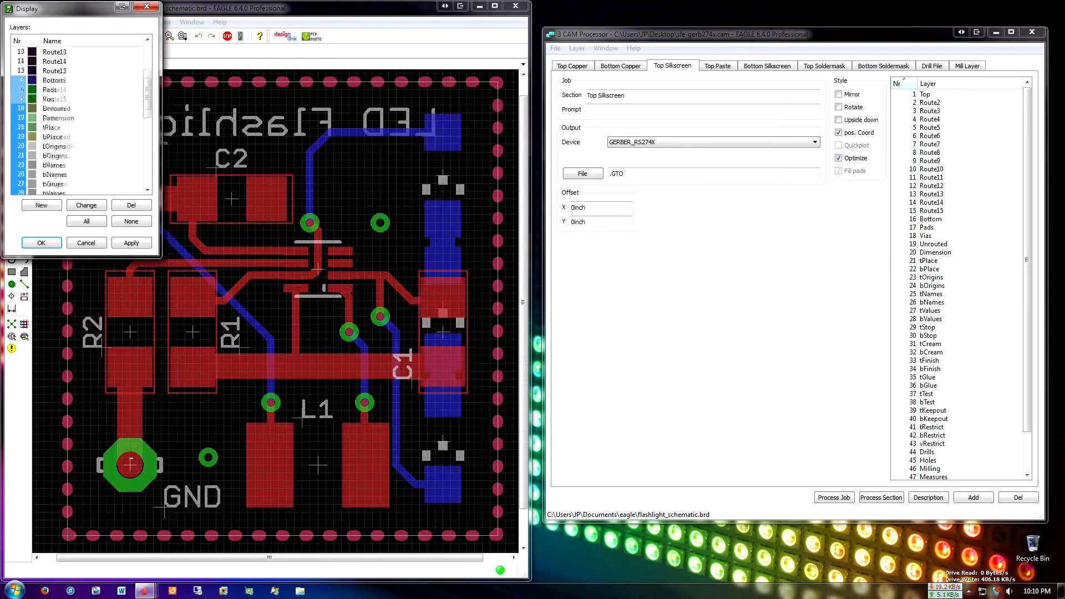
click(21, 128)
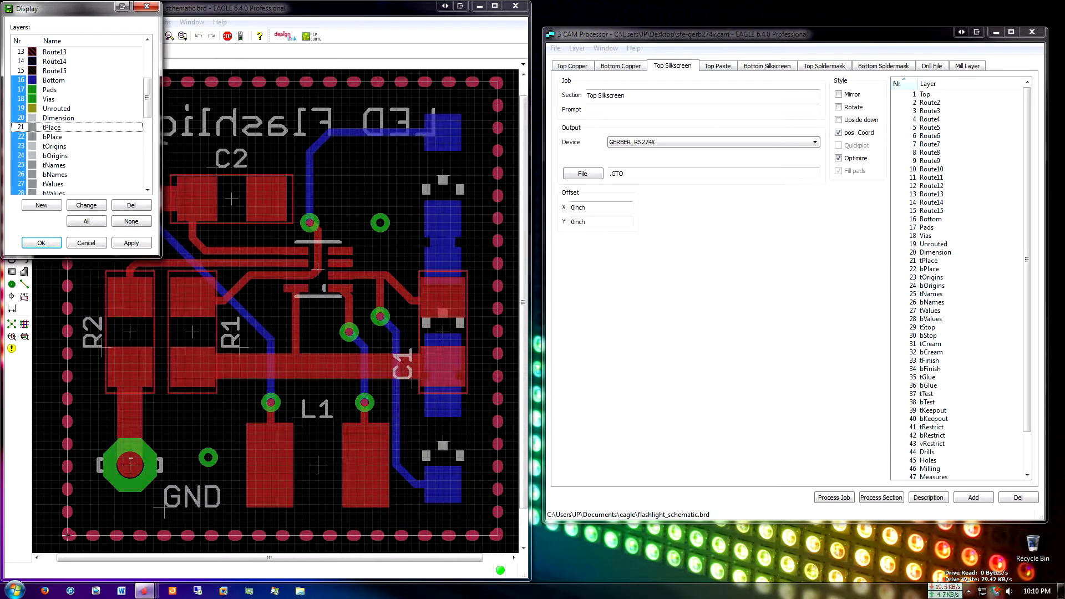
drag(56, 8, 632, 61)
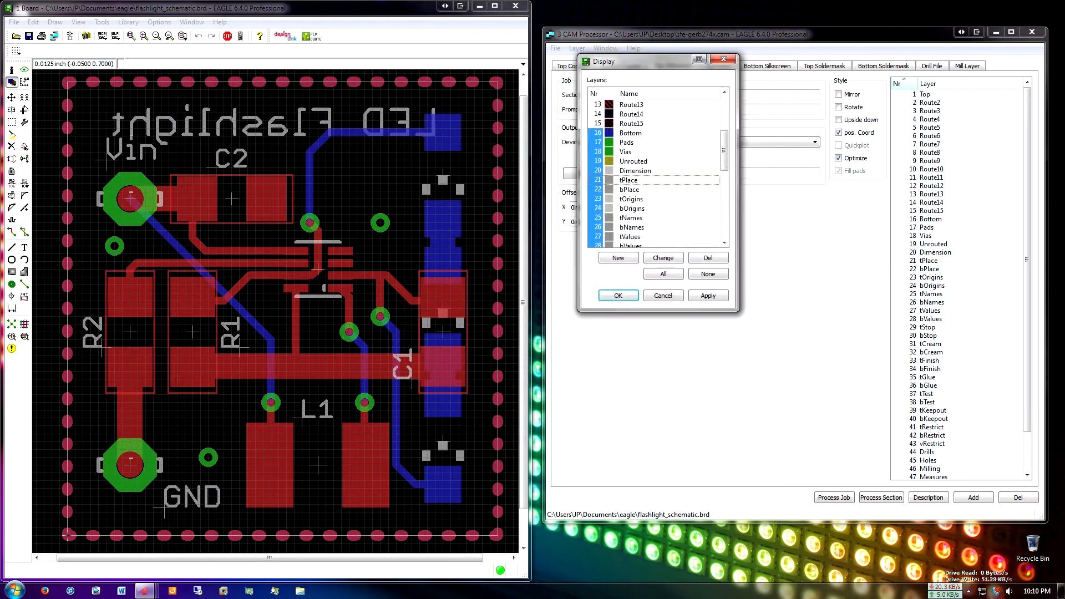
click(598, 180)
click(708, 295)
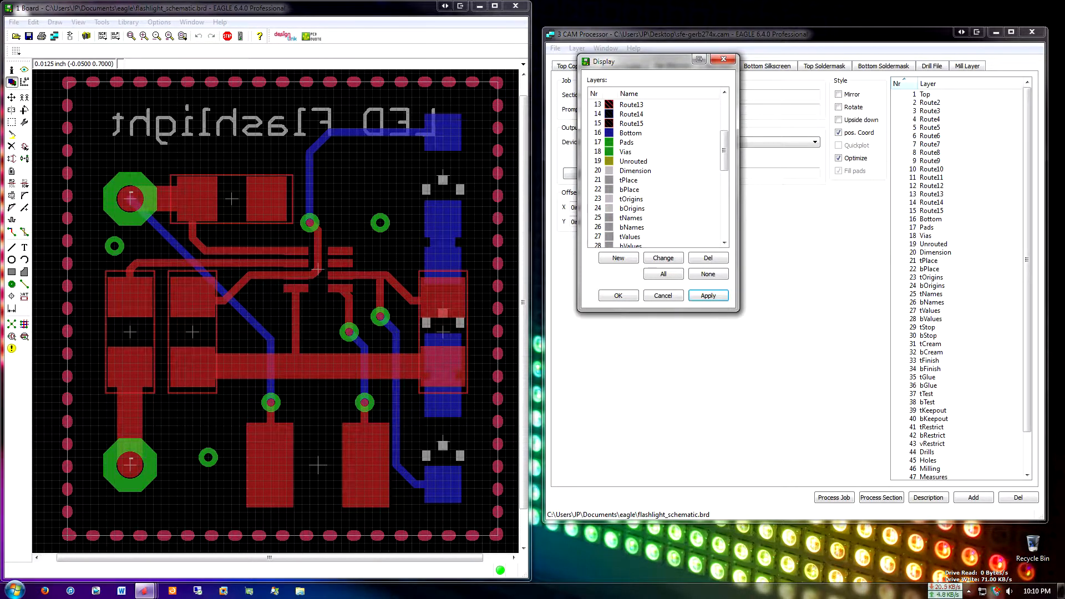
Show the tPlace layer in the board view again and hide it once more to compare the top silkscreen
click(664, 274)
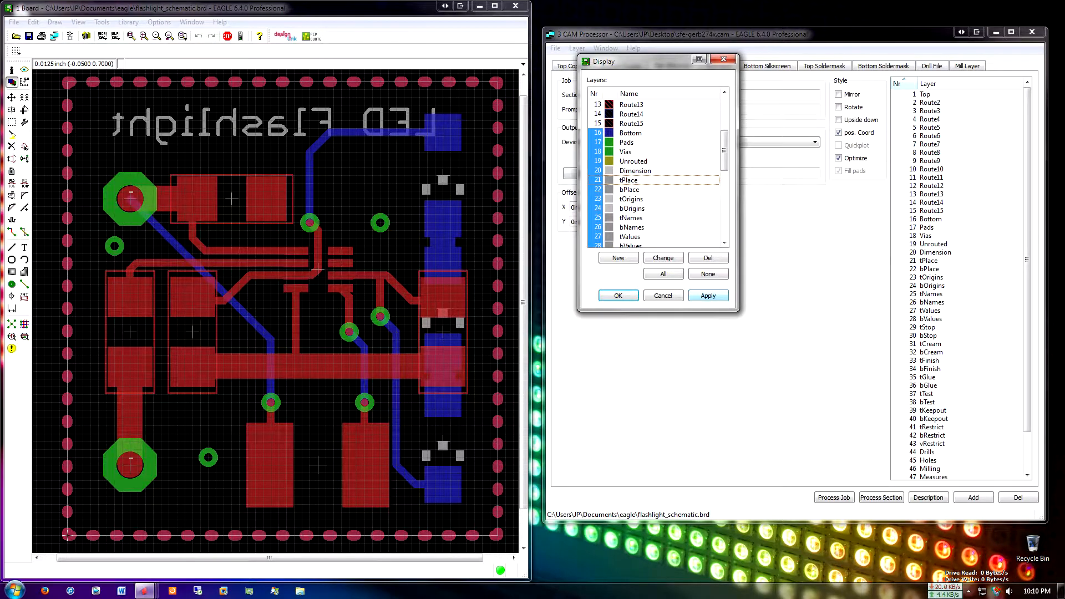
click(708, 296)
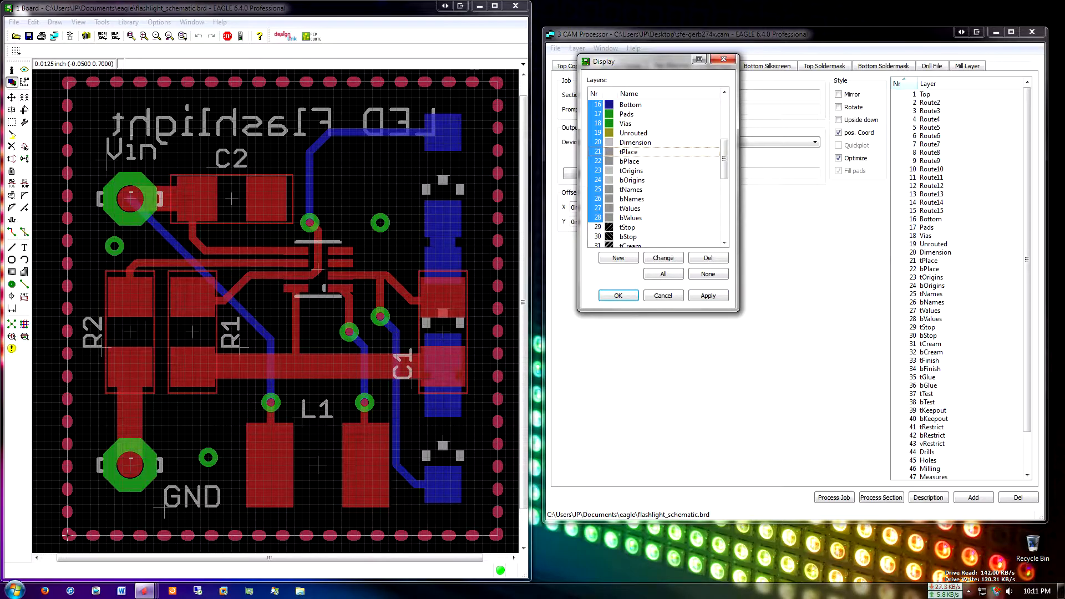
click(598, 152)
click(708, 296)
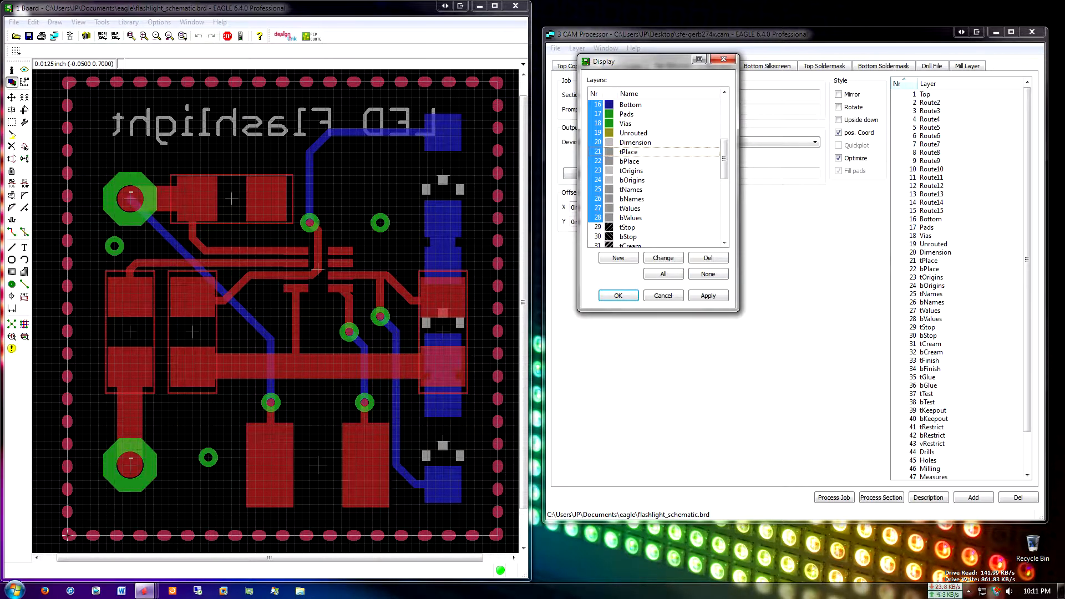
Hide only the bPlace layer in the board view, restore both silkscreen placement layers and close the layer settings
click(597, 162)
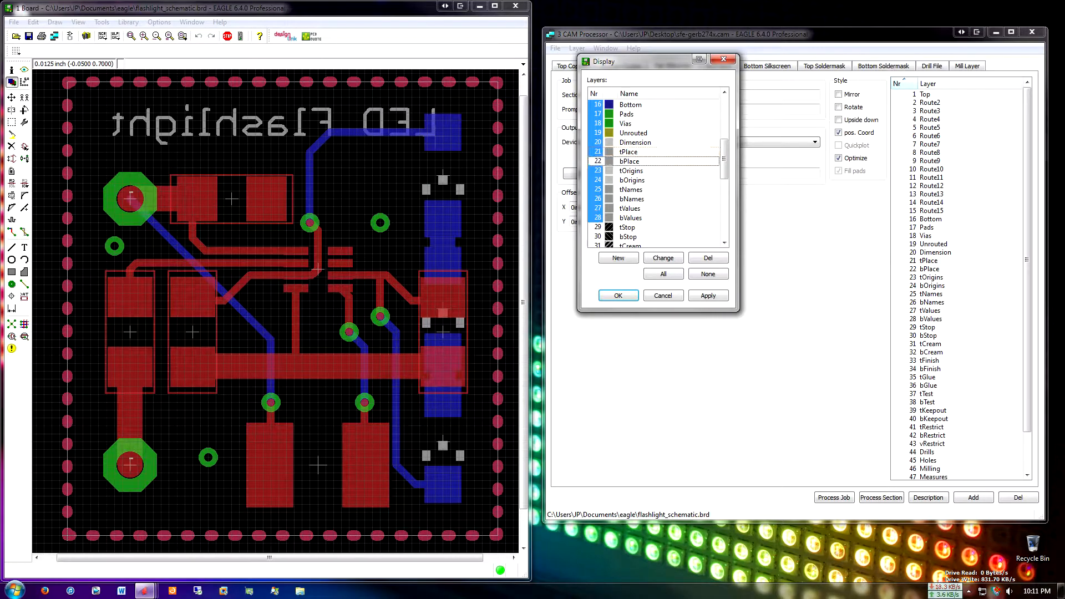
click(708, 296)
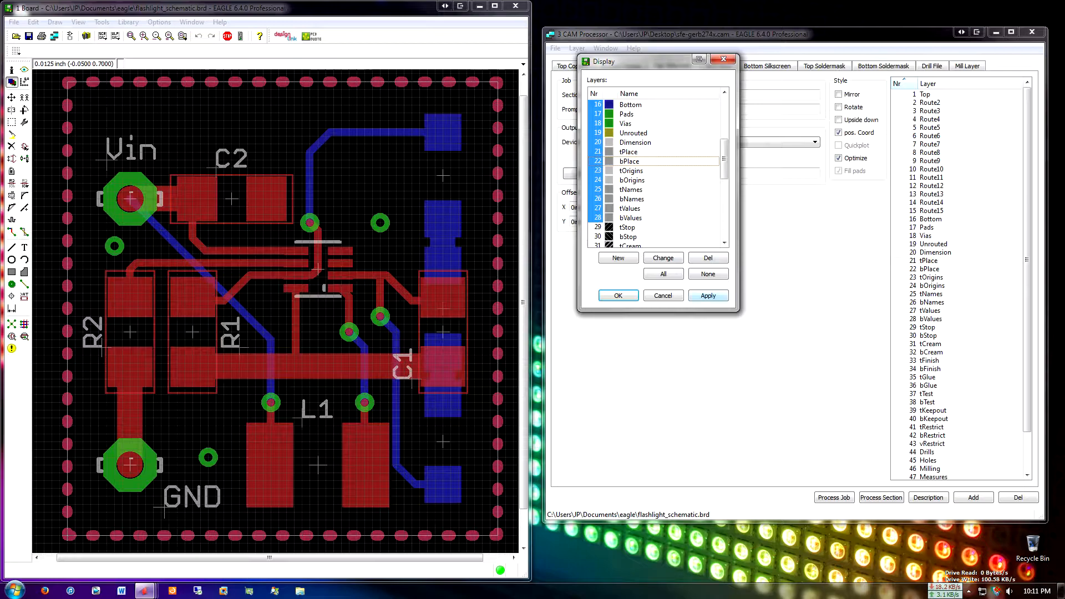
click(709, 295)
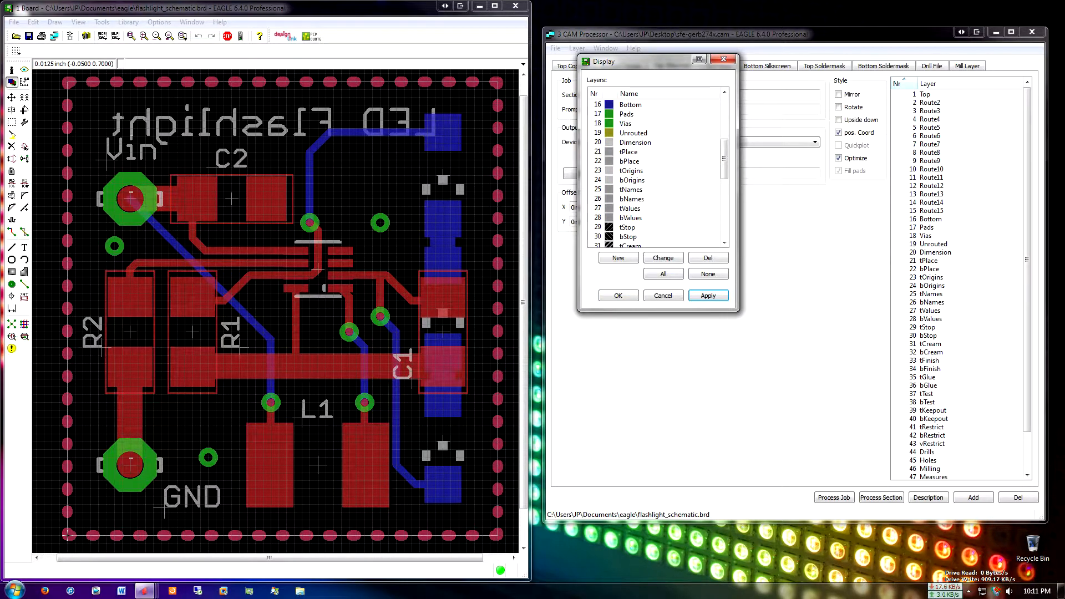
click(618, 296)
Inspect the layer choices in the properties of the mirrored "LED Flashlight" text and close them without changes
middle_drag(427, 152, 432, 153)
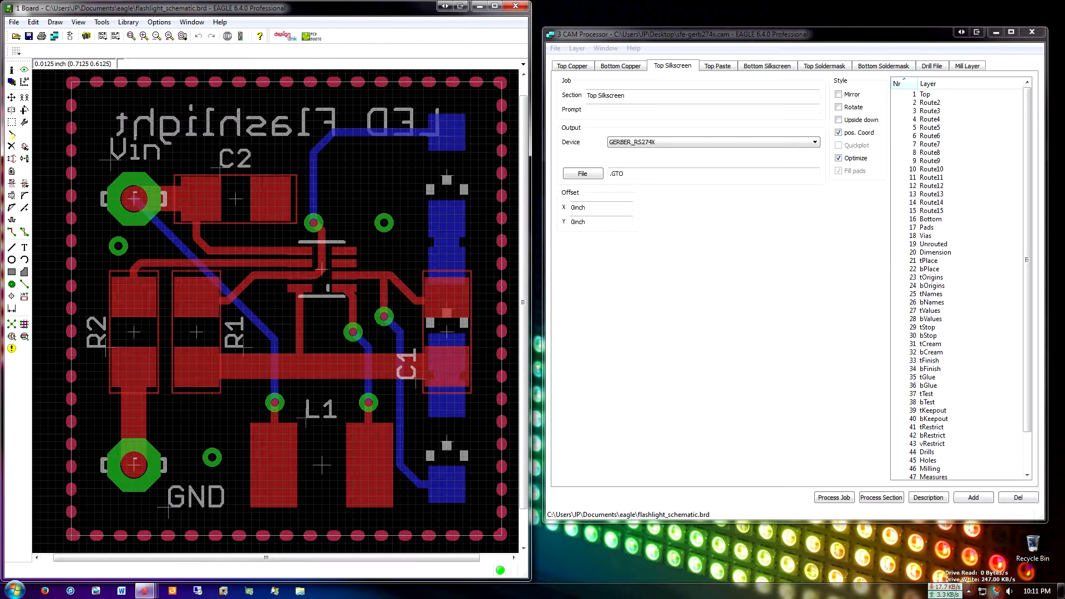
right_click(441, 138)
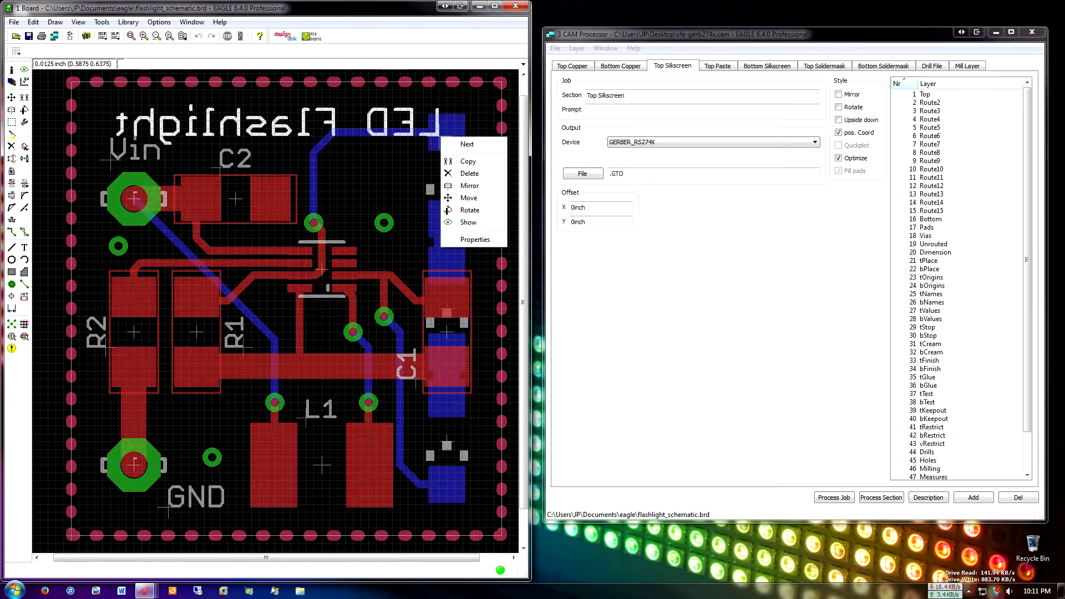
click(475, 239)
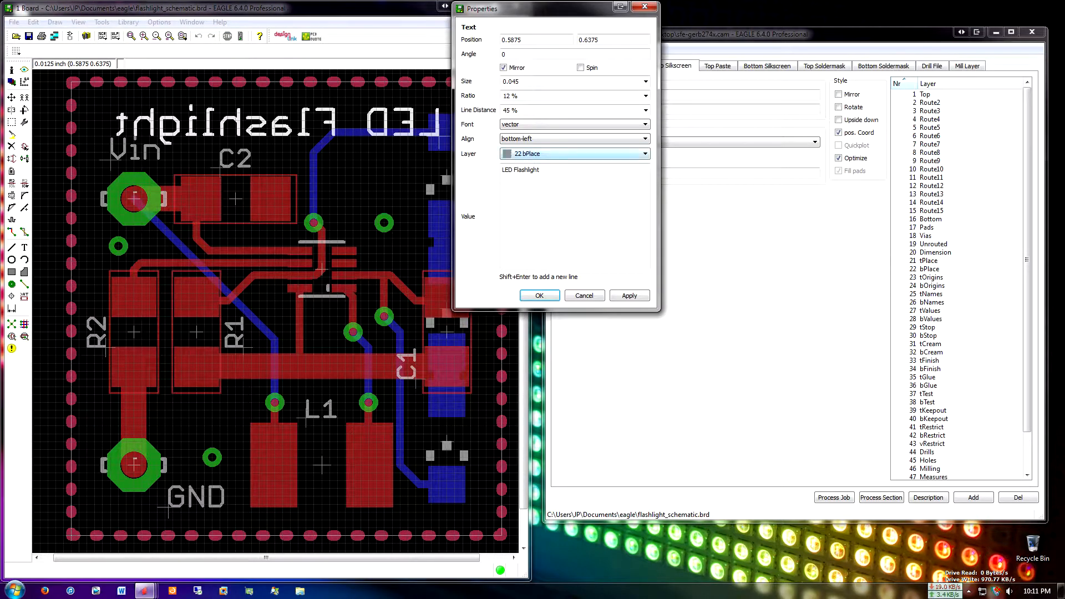
click(574, 153)
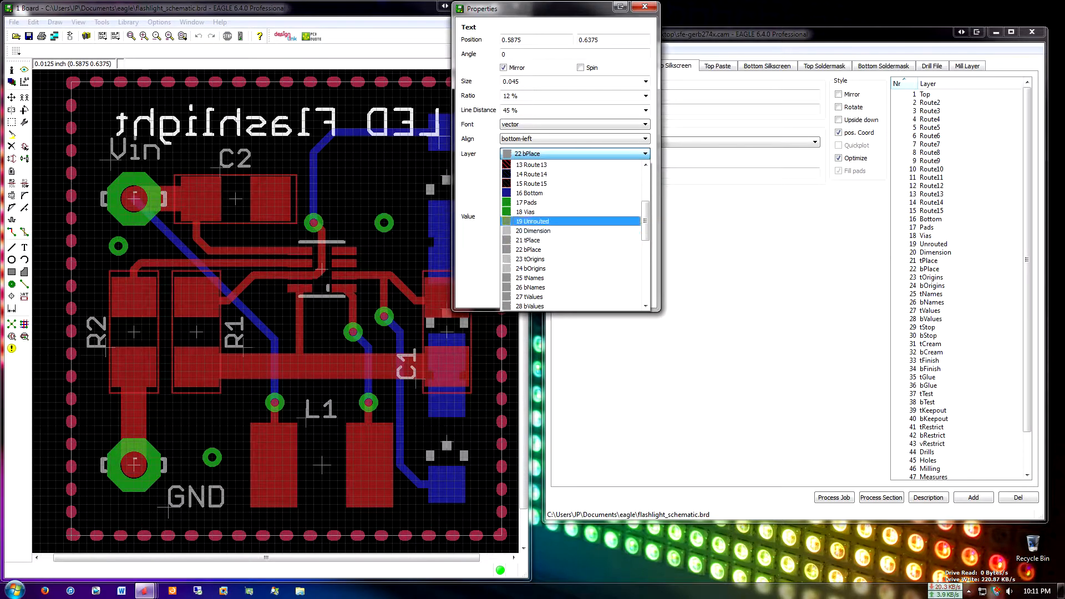
scroll(533, 222, down, 2)
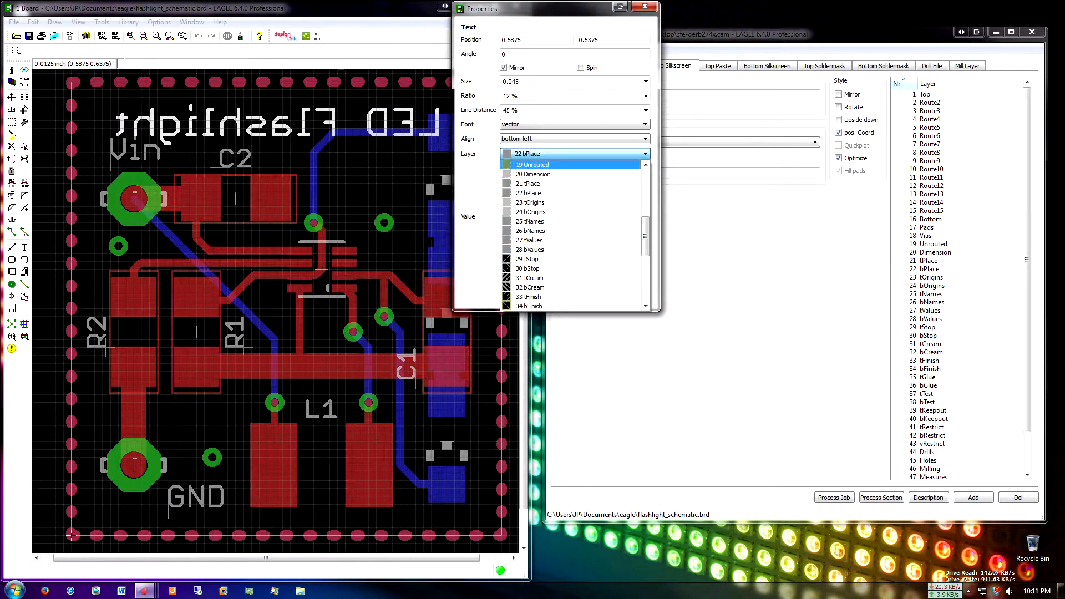
click(528, 193)
click(584, 295)
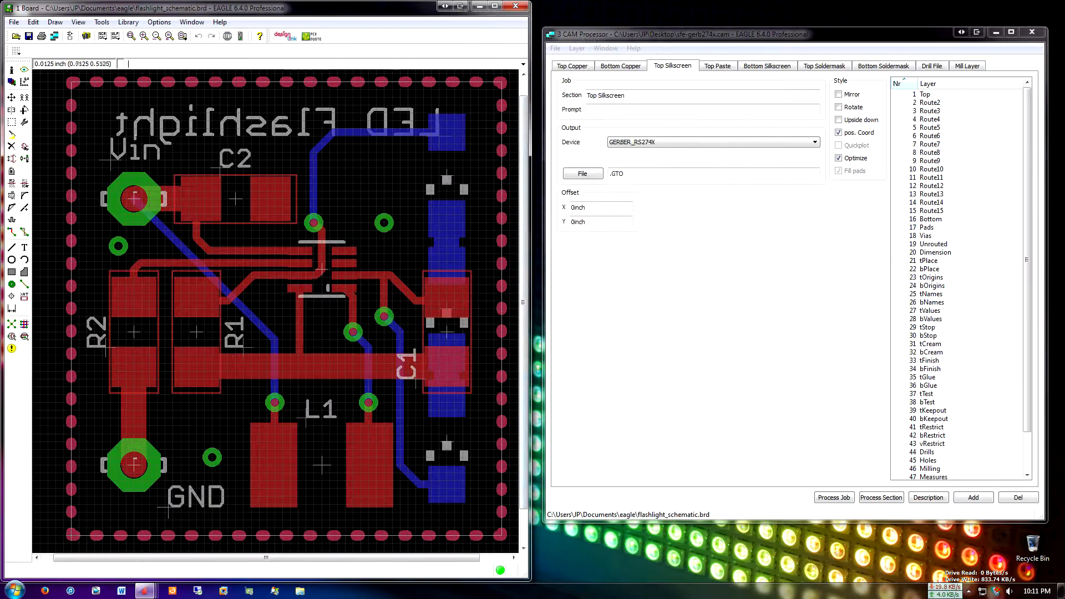
Review the board's layer display list around tPlace and bPlace and close it without changes
scroll(441, 324, up, 5)
scroll(459, 274, down, 5)
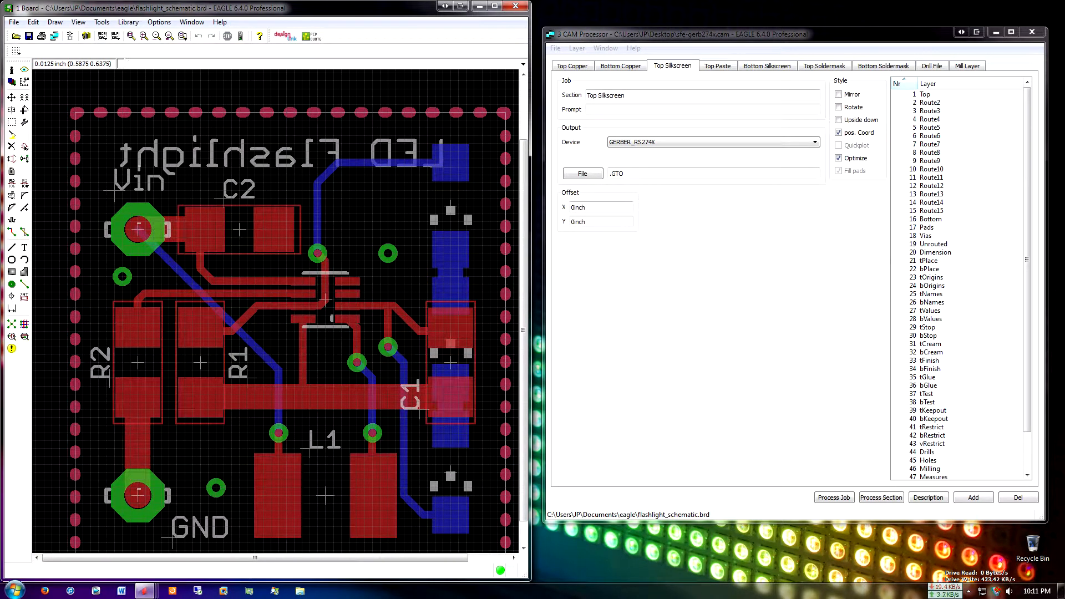
click(11, 81)
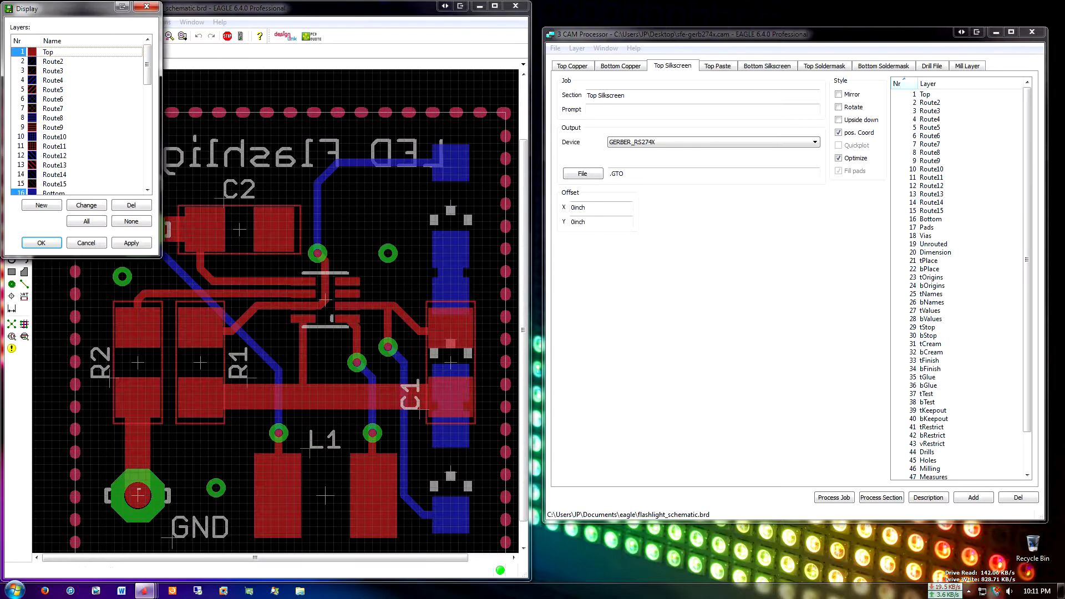
scroll(80, 116, down, 1)
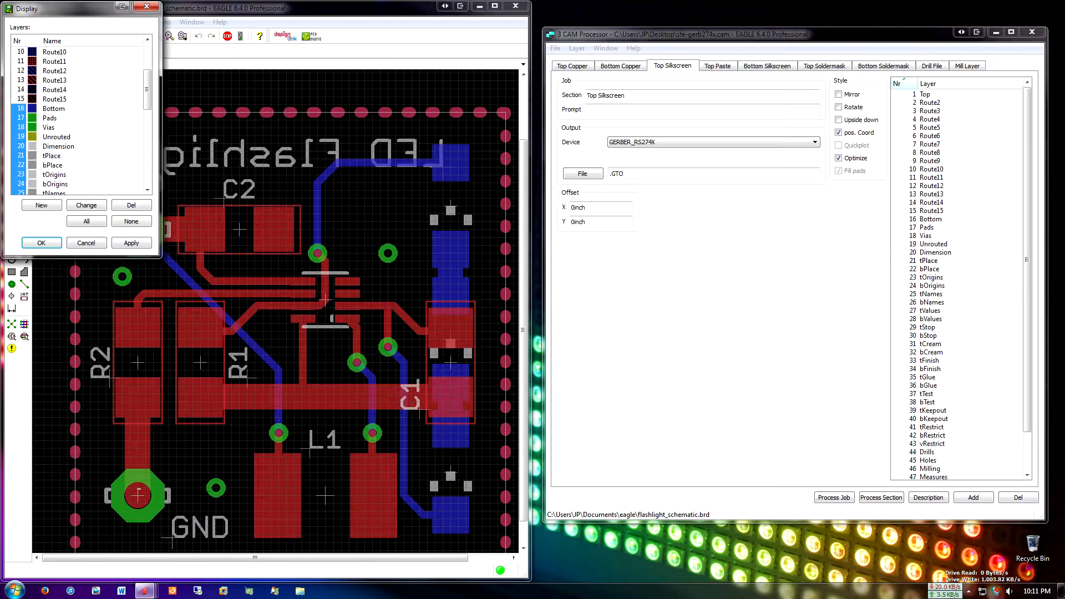
click(87, 243)
Set the layer of the mirrored "LED Flashlight" text to 26 bNames
scroll(449, 187, up, 2)
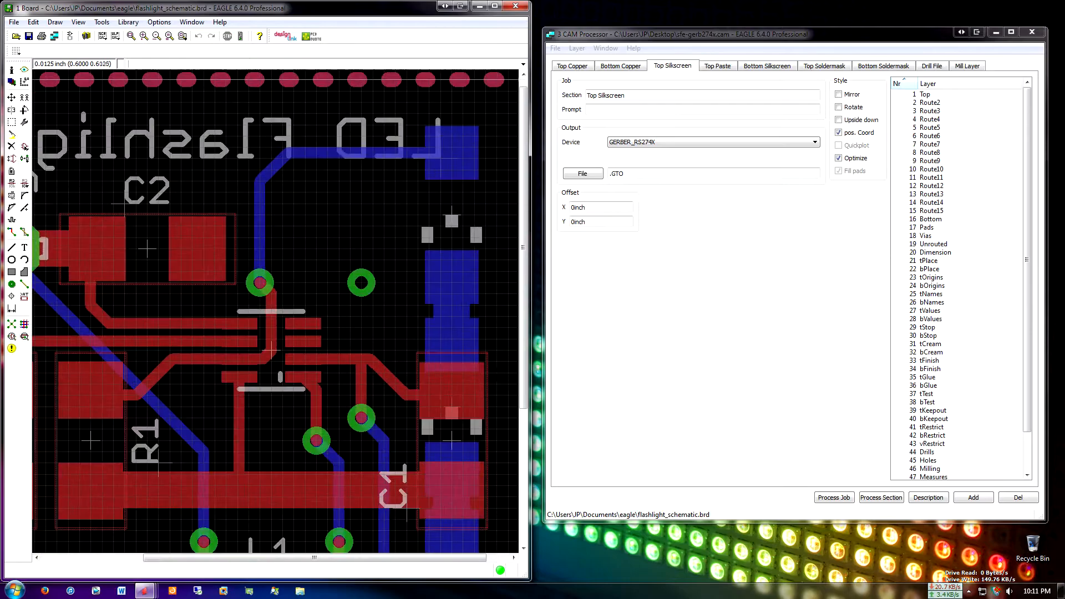
right_click(438, 156)
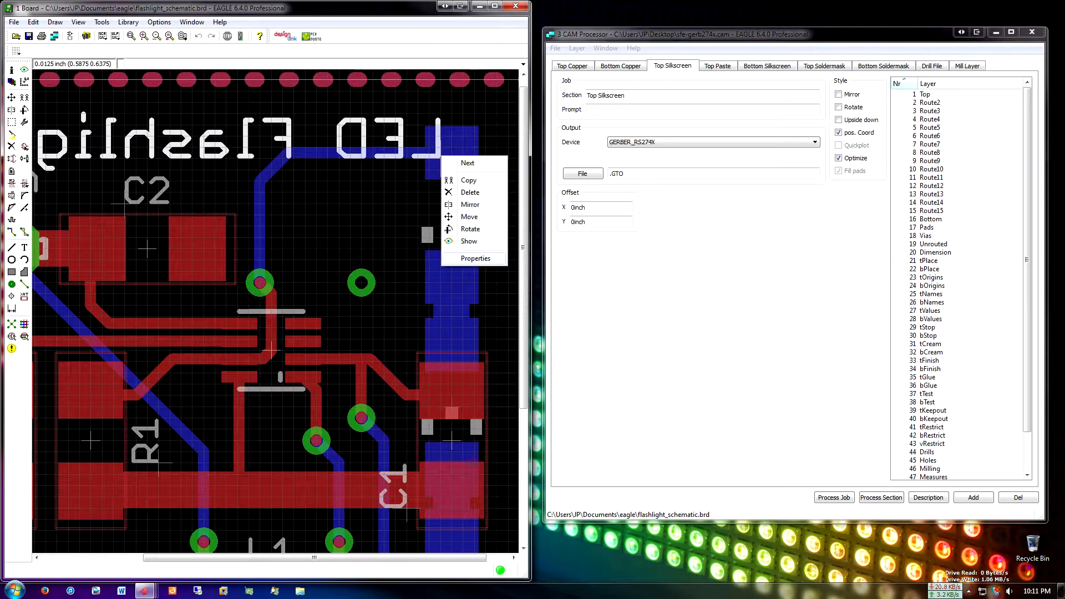
click(477, 257)
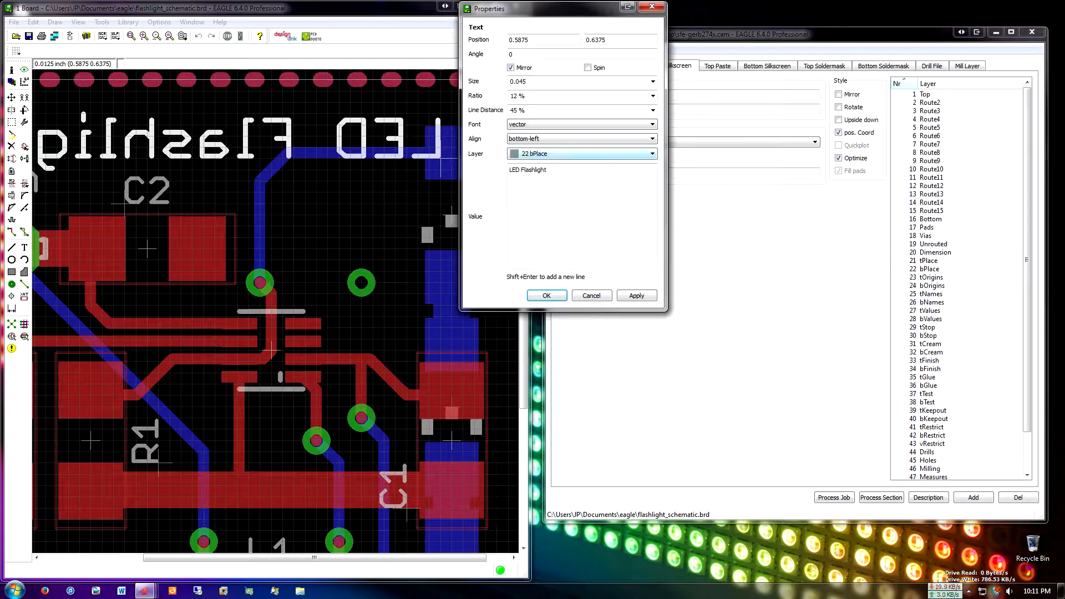
click(583, 154)
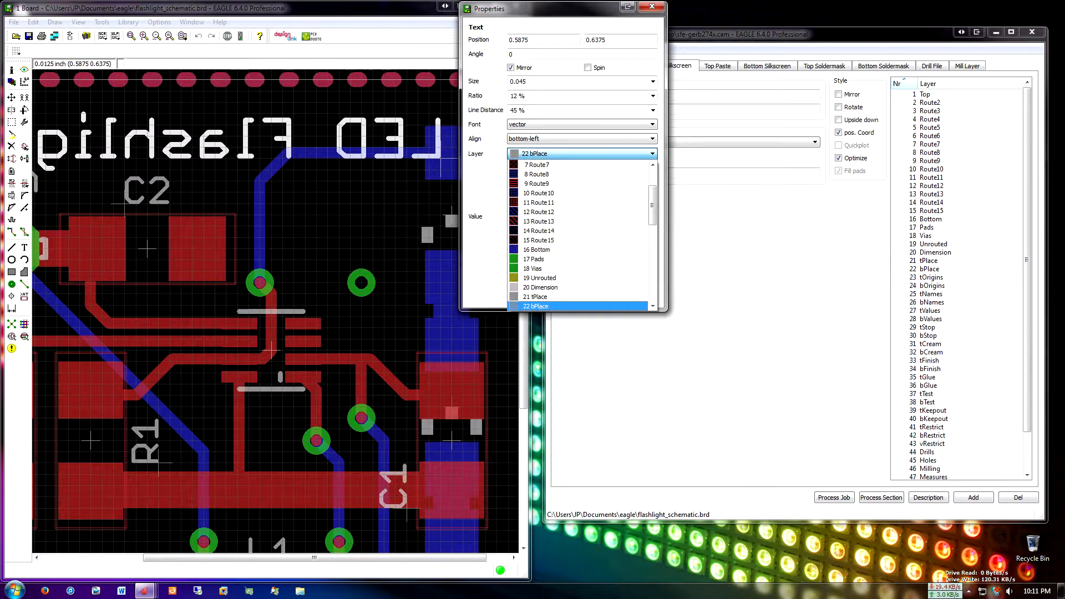
scroll(580, 220, down, 3)
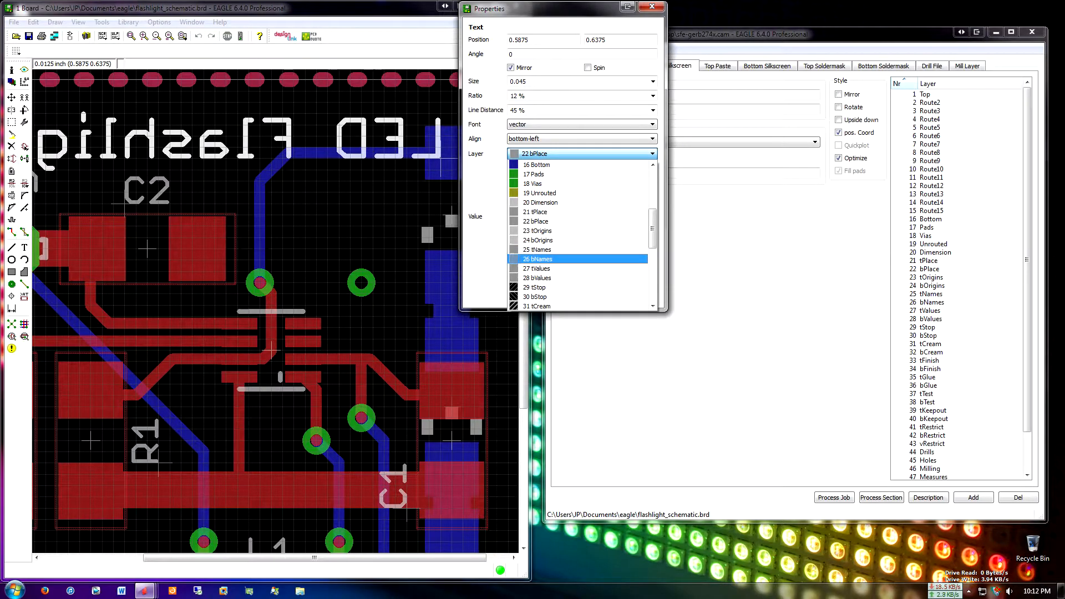
click(538, 259)
click(637, 295)
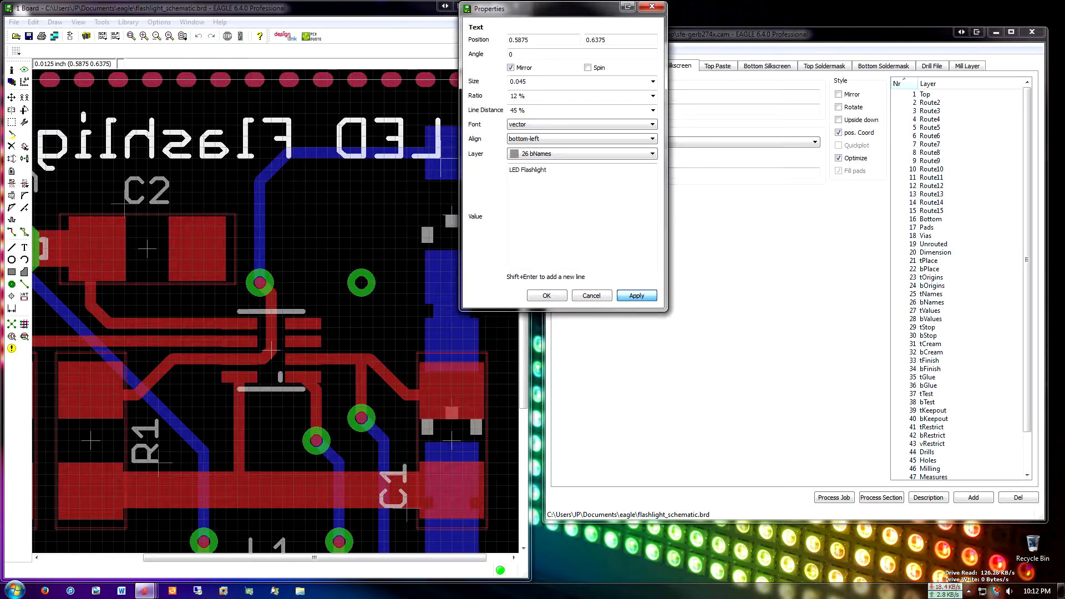
click(547, 296)
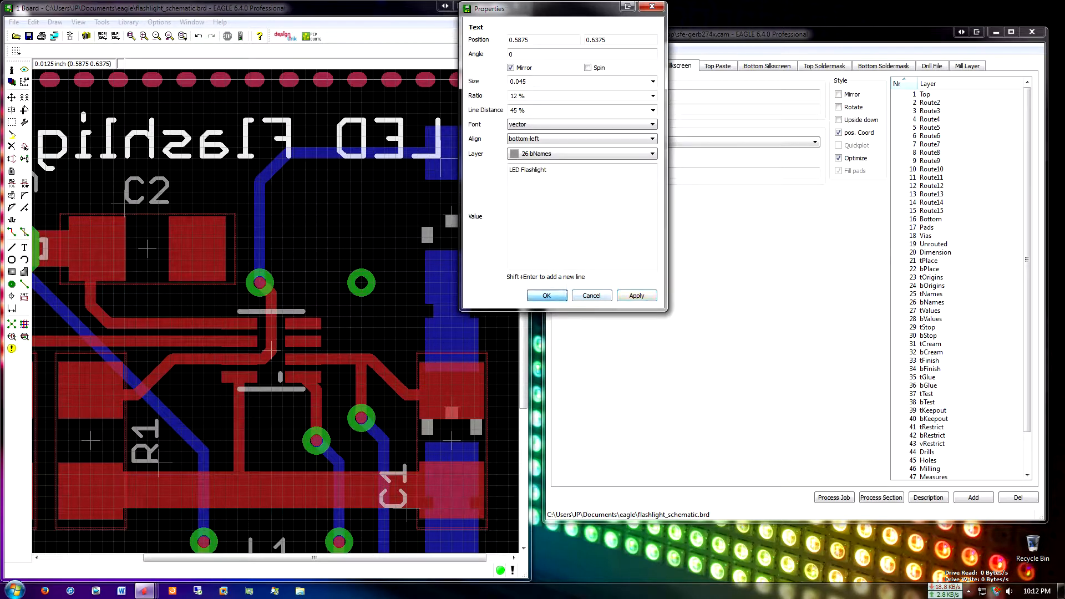
Set the layer of the "C2" label text to 25 tNames
scroll(415, 243, down, 5)
scroll(392, 285, up, 3)
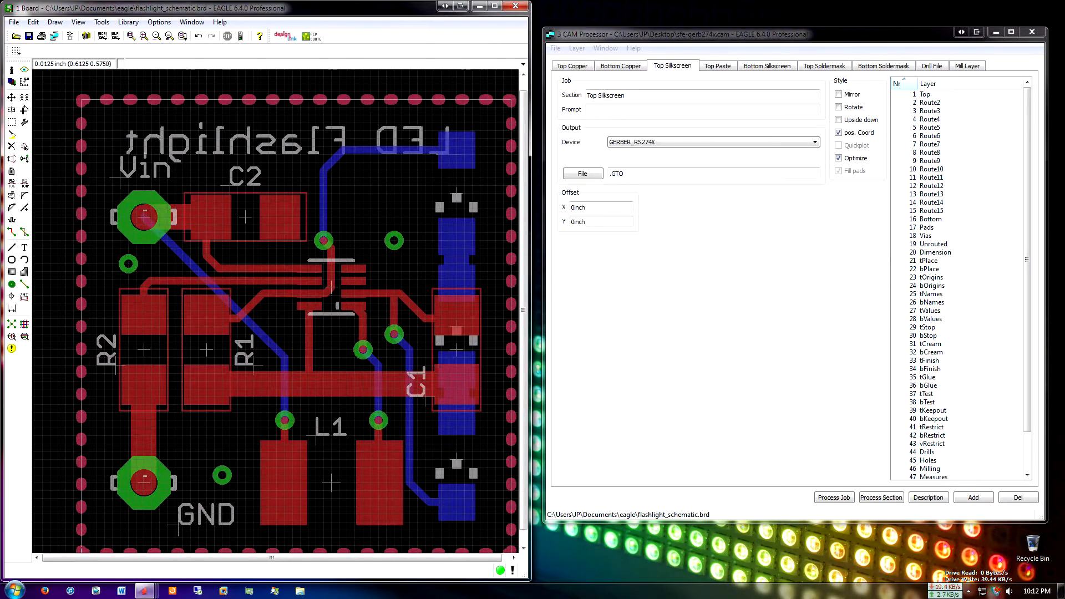
scroll(405, 333, up, 2)
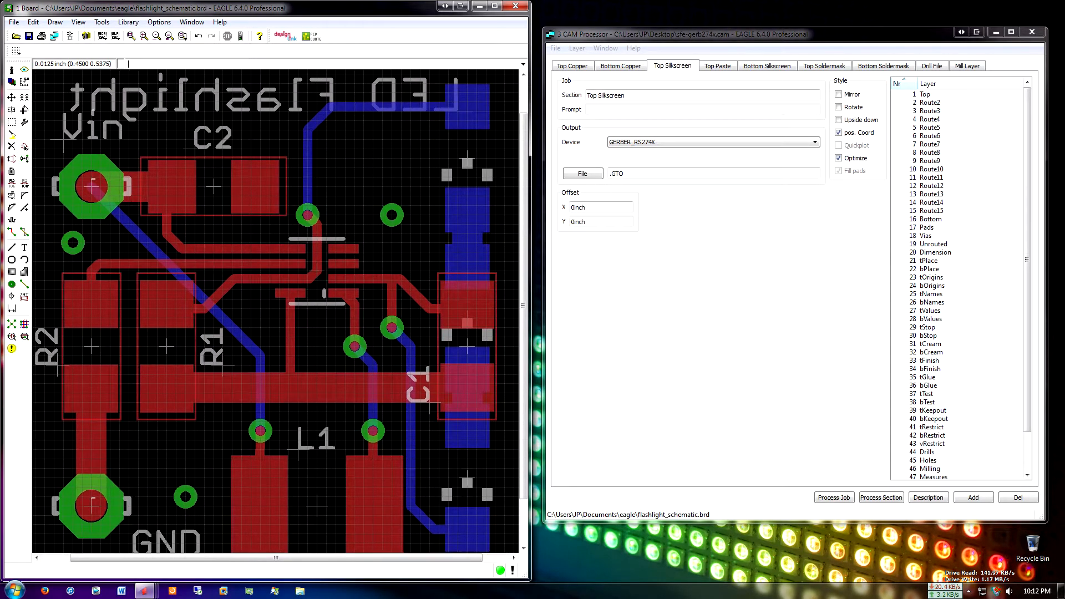
right_click(192, 145)
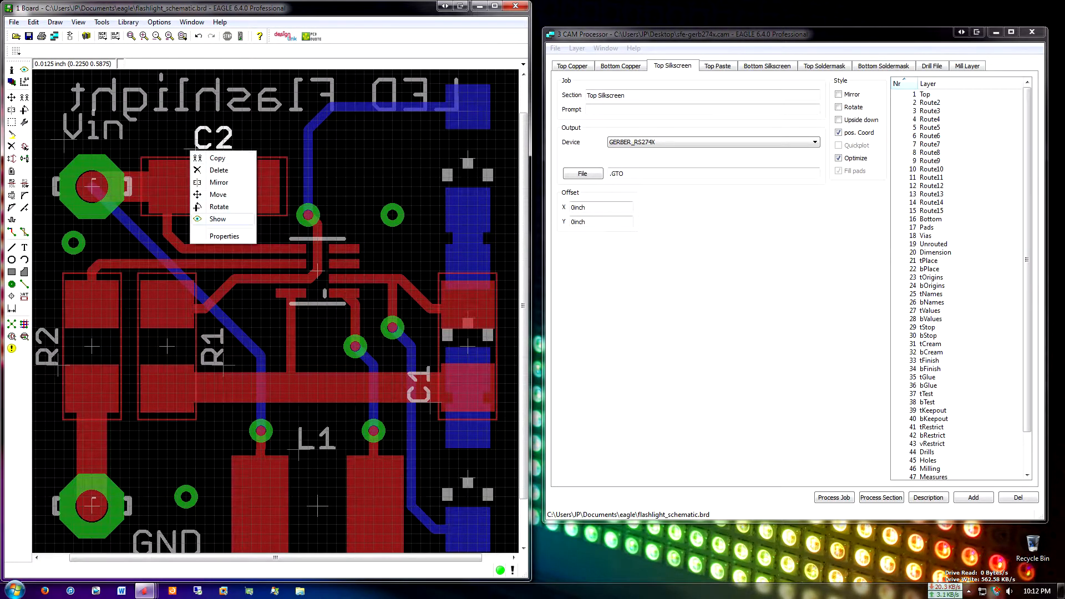
click(225, 233)
click(355, 153)
scroll(344, 232, down, 3)
click(366, 260)
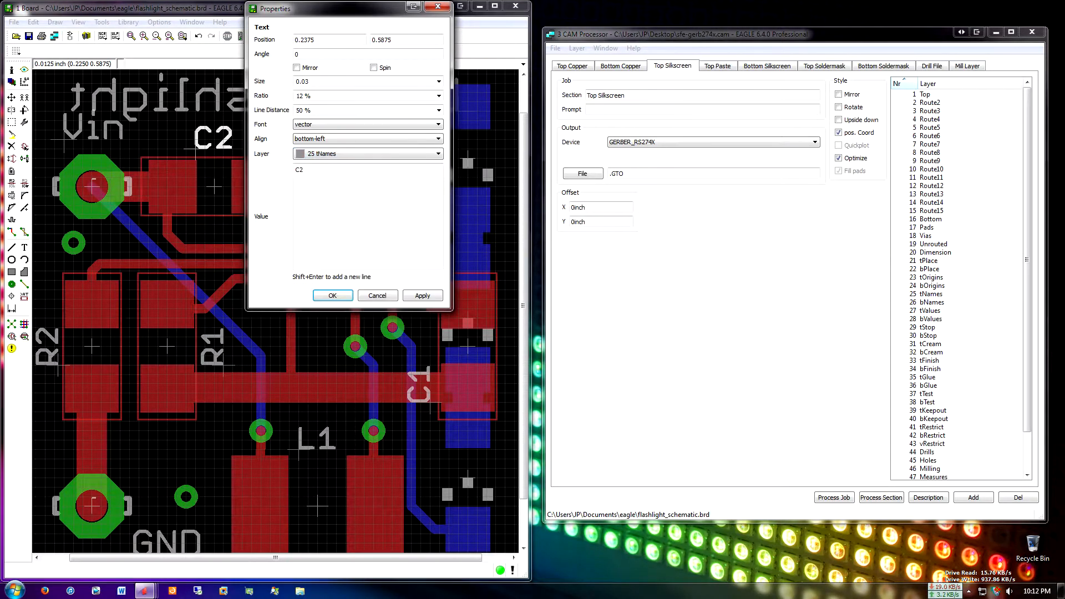
key(Return)
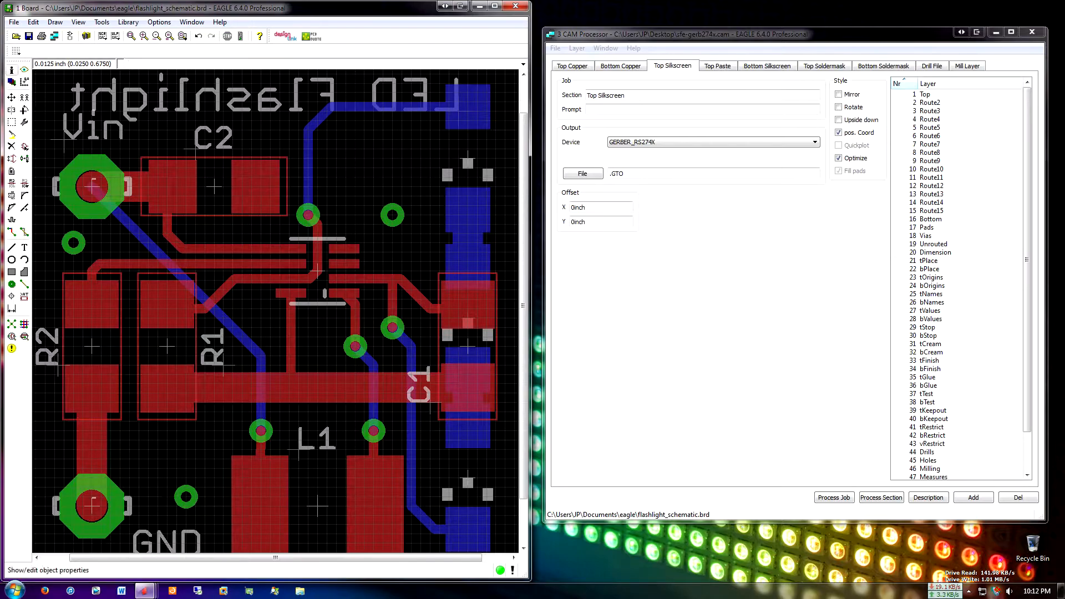
Set the layer of the "Vin" label text to 25 tNames
click(12, 71)
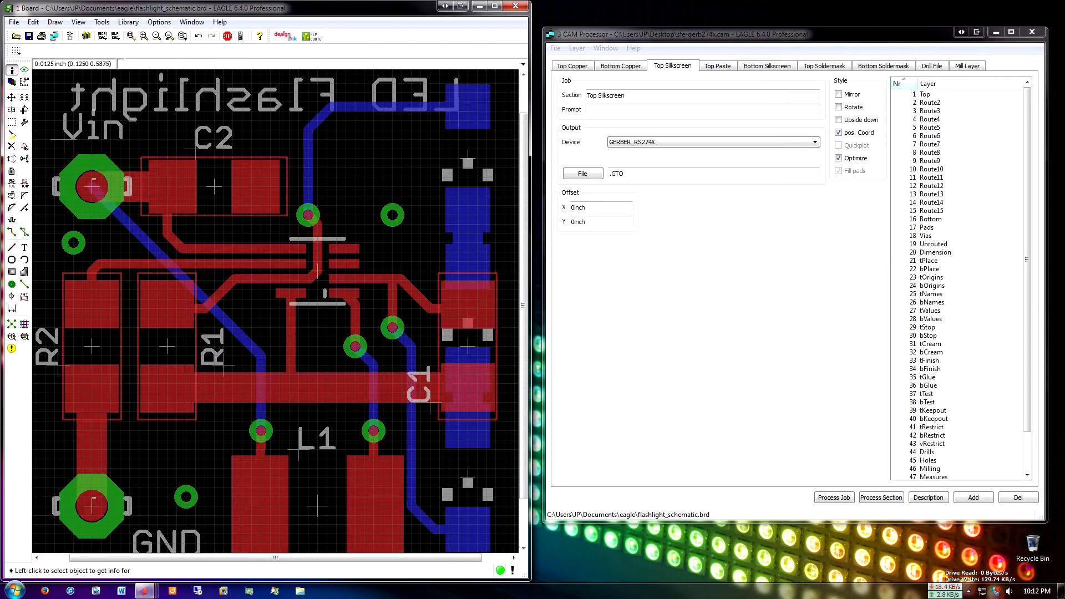
click(63, 138)
click(261, 153)
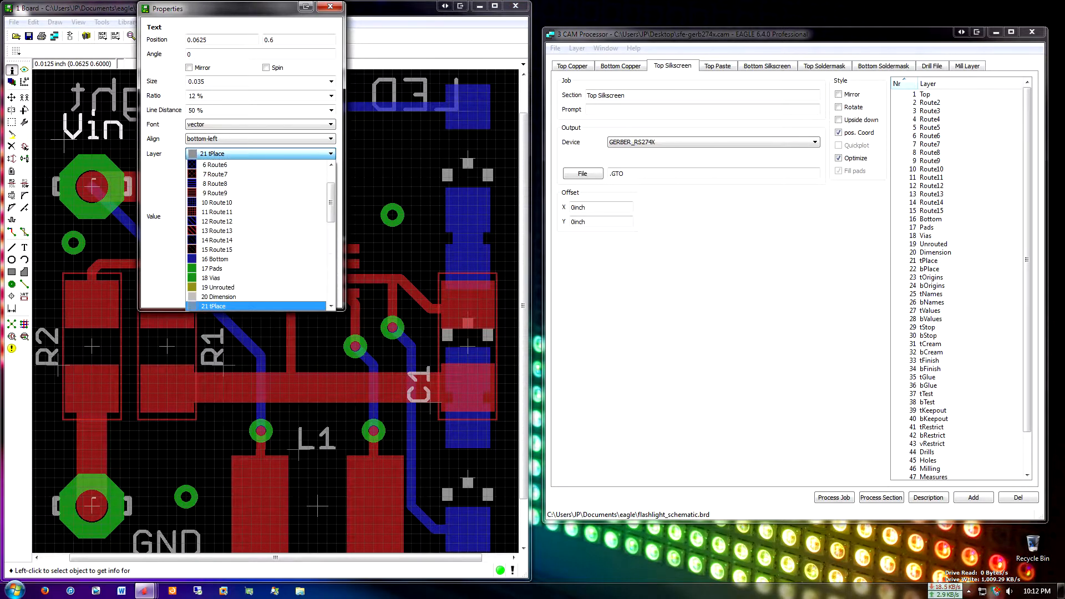
click(222, 231)
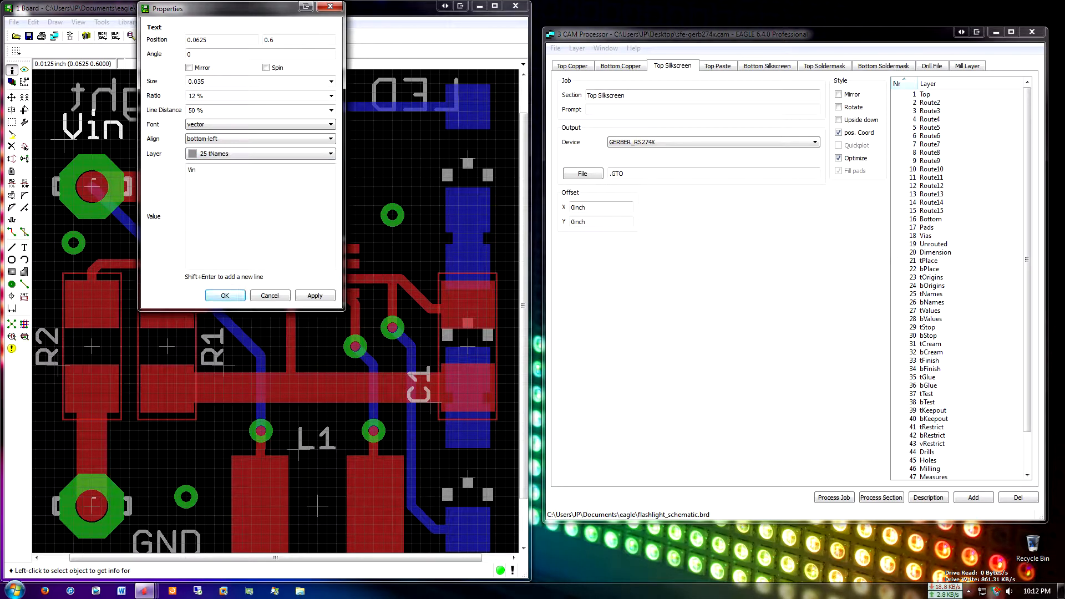
click(225, 296)
Set the layer of the "R1" label text to 25 tNames
middle_drag(224, 306, 237, 236)
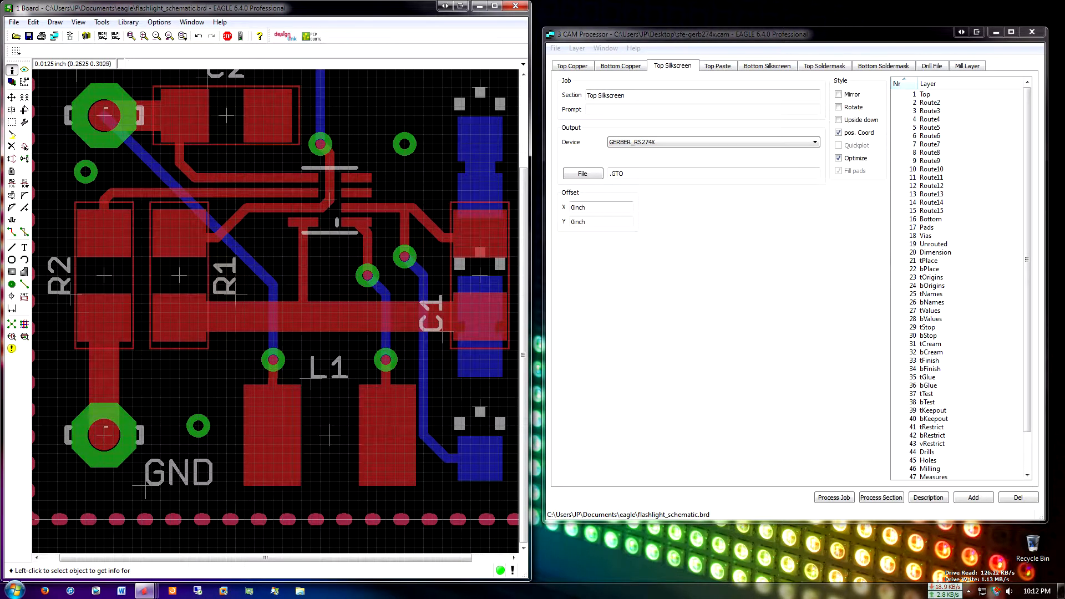
click(236, 297)
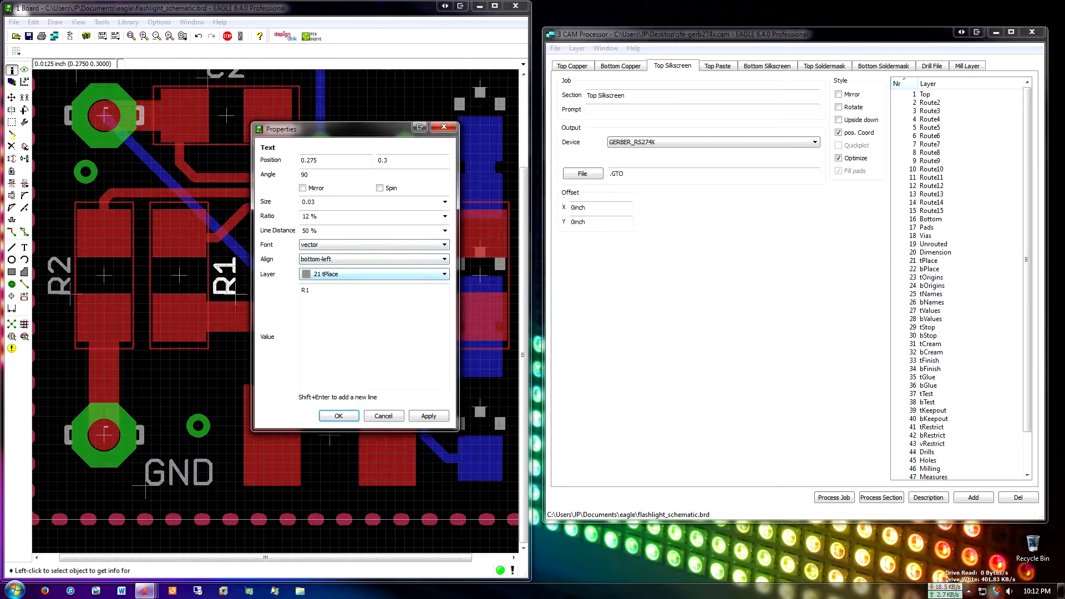
click(374, 274)
scroll(333, 399, down, 2)
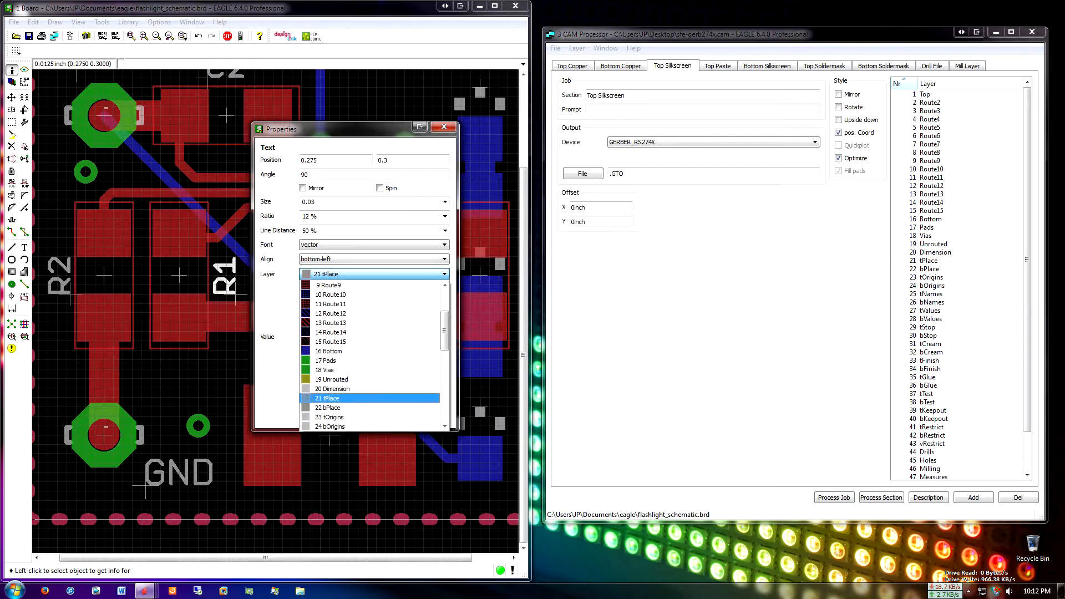
click(333, 408)
click(338, 417)
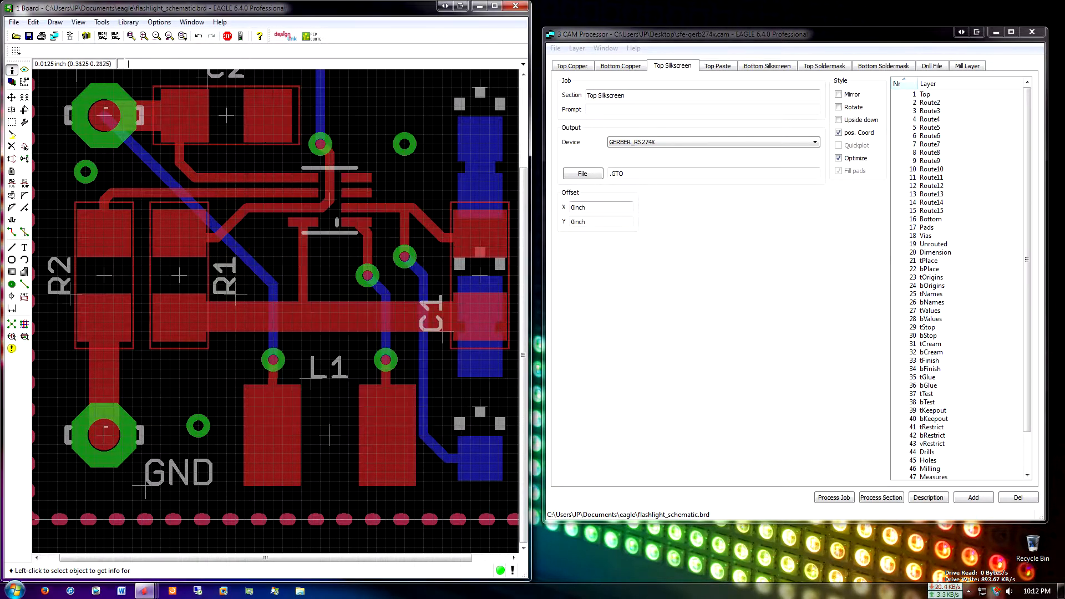
Set the layer of the "R2" label text to 25 tNames
click(70, 295)
click(214, 275)
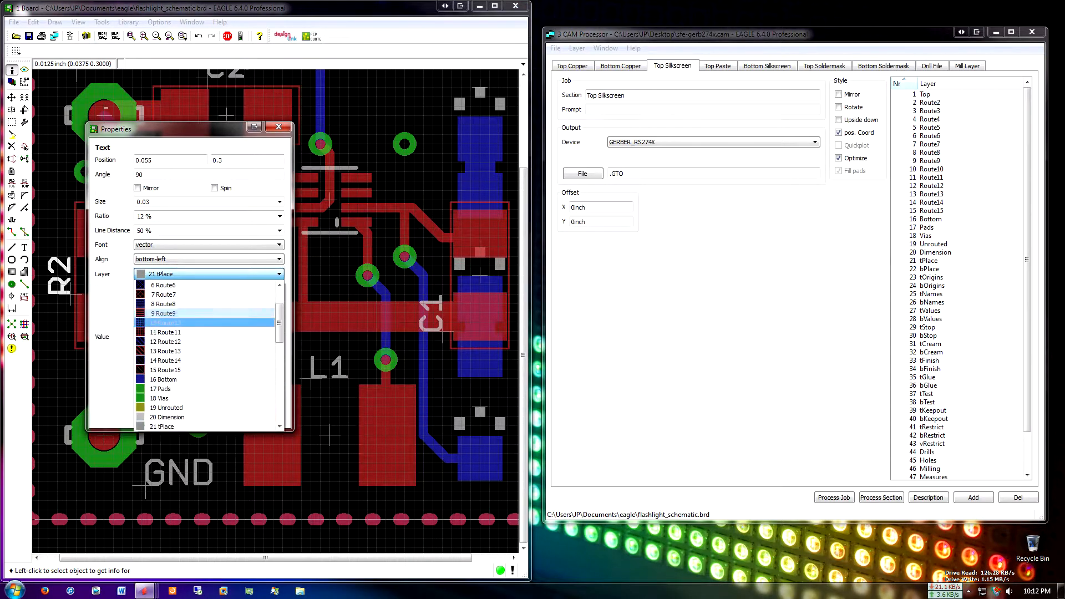
scroll(205, 389, down, 2)
click(167, 408)
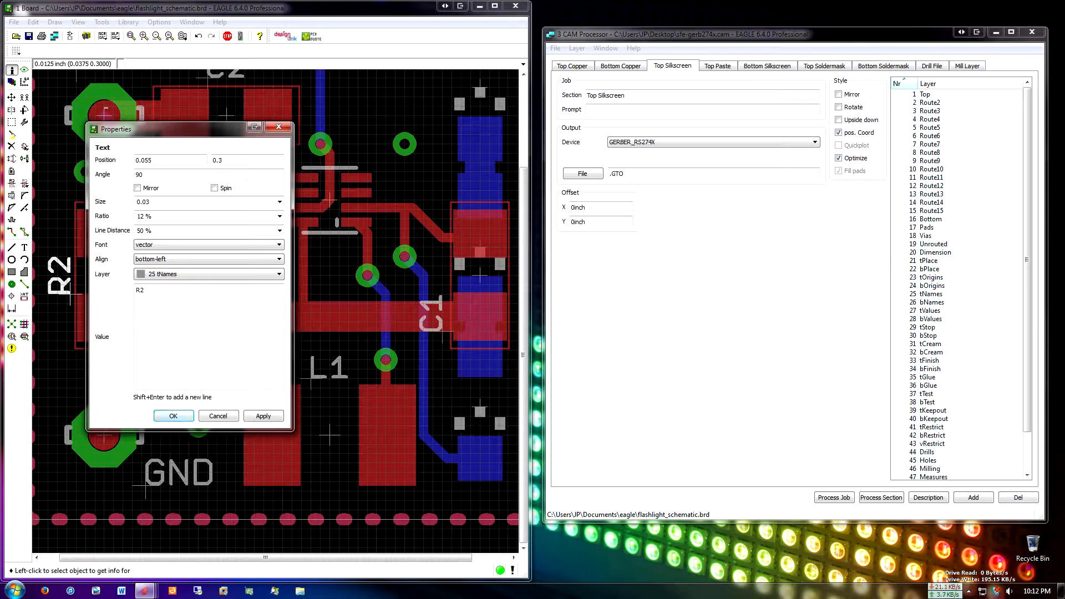
click(175, 415)
Set the layer of the "GND" label text to 25 tNames
click(145, 485)
click(333, 423)
scroll(328, 499, down, 2)
click(322, 556)
click(315, 565)
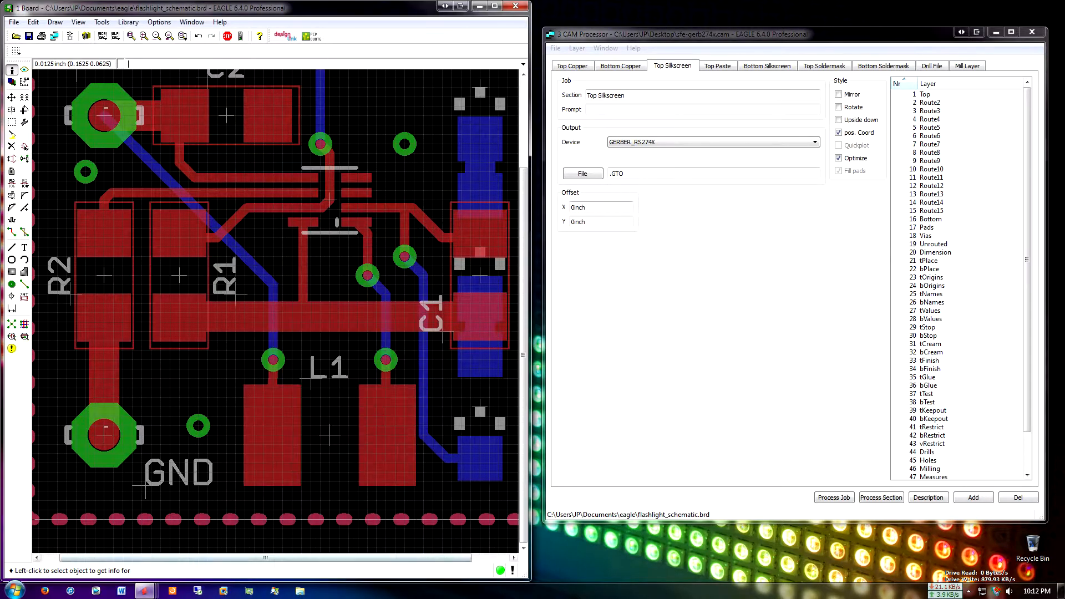
Set the layer of the "L1" label text to 25 tNames
middle_drag(311, 387, 254, 371)
click(254, 371)
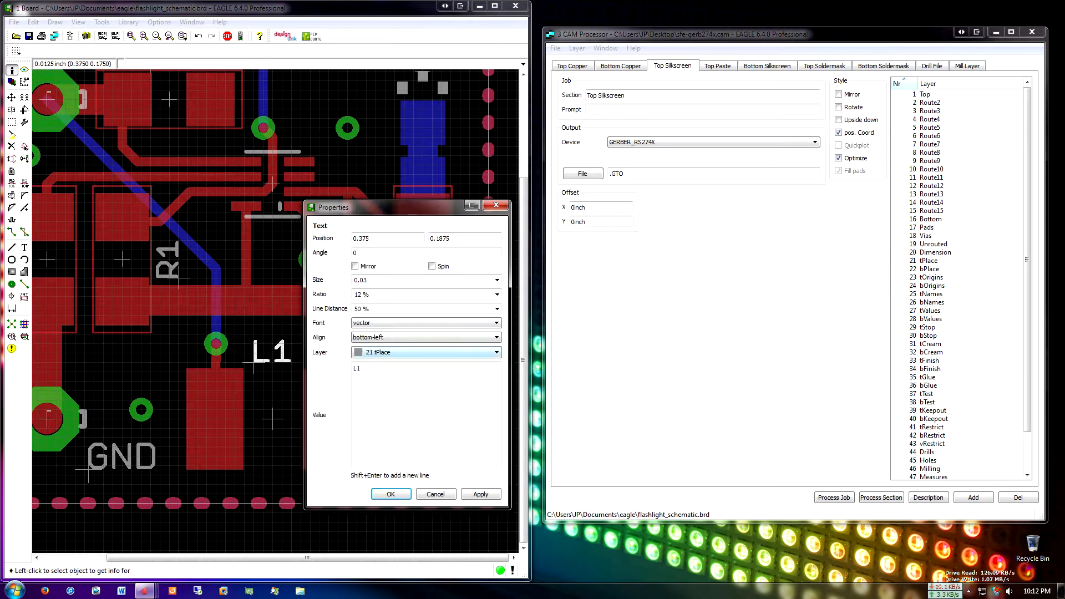
click(413, 352)
scroll(404, 521, down, 1)
click(415, 353)
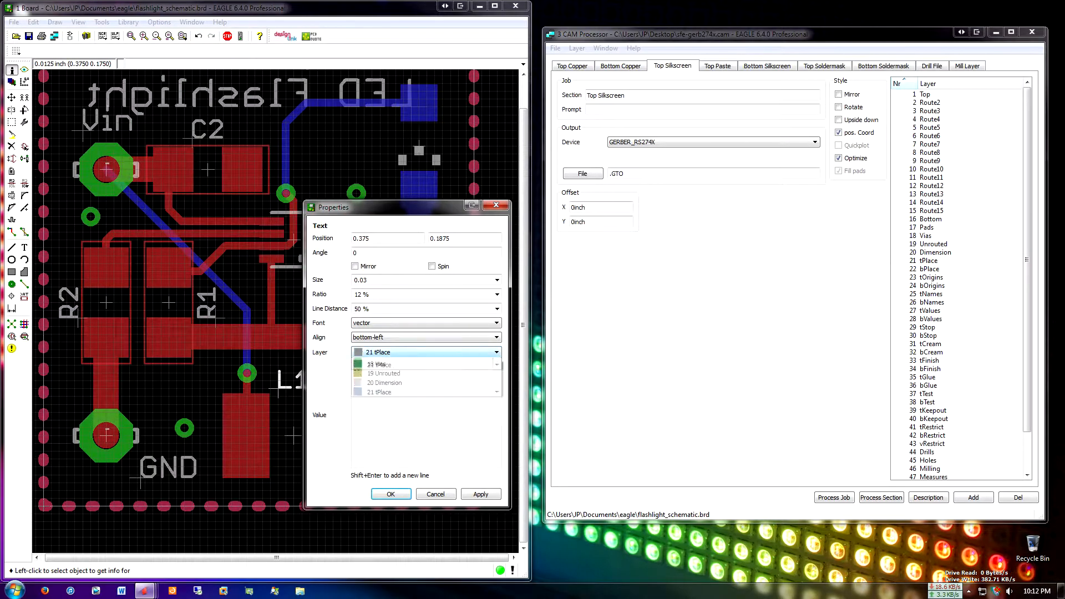
scroll(413, 410, down, 2)
click(389, 486)
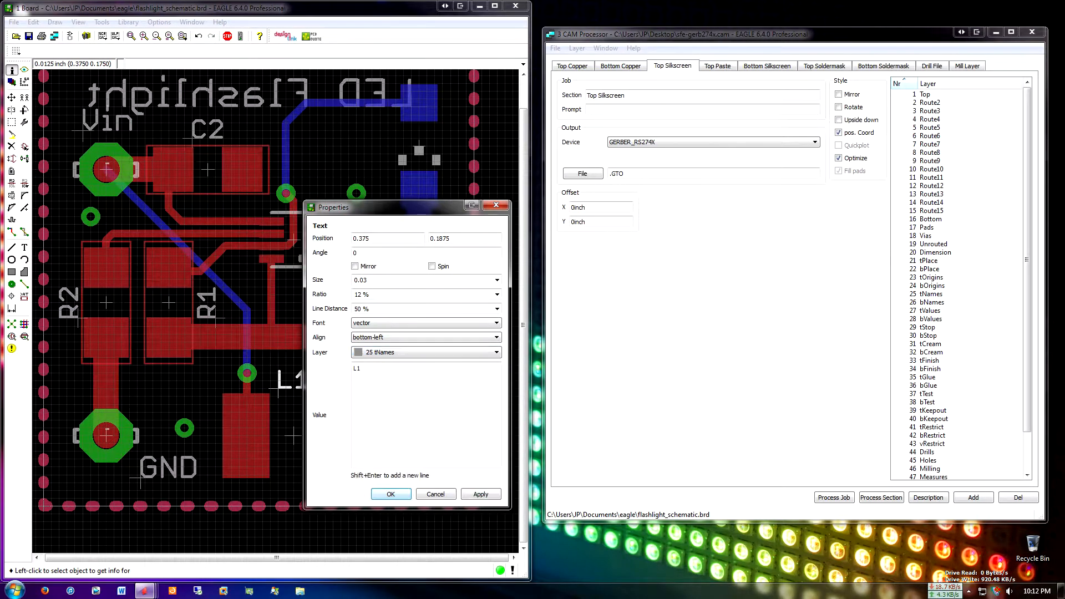
click(392, 494)
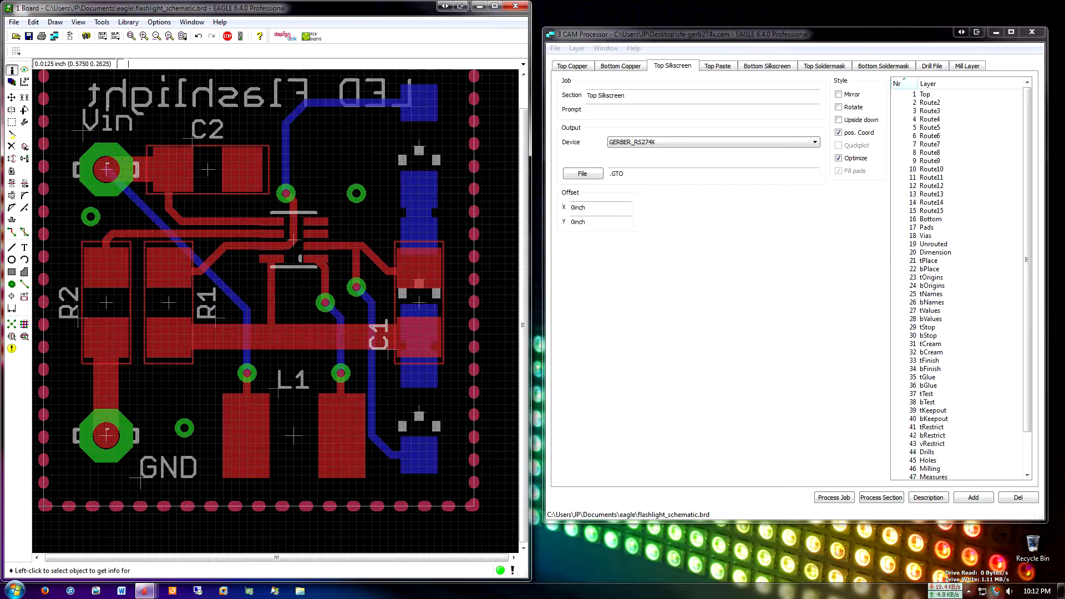
Set the layer of the "C1" label text to 25 tNames
click(383, 355)
click(382, 356)
click(509, 333)
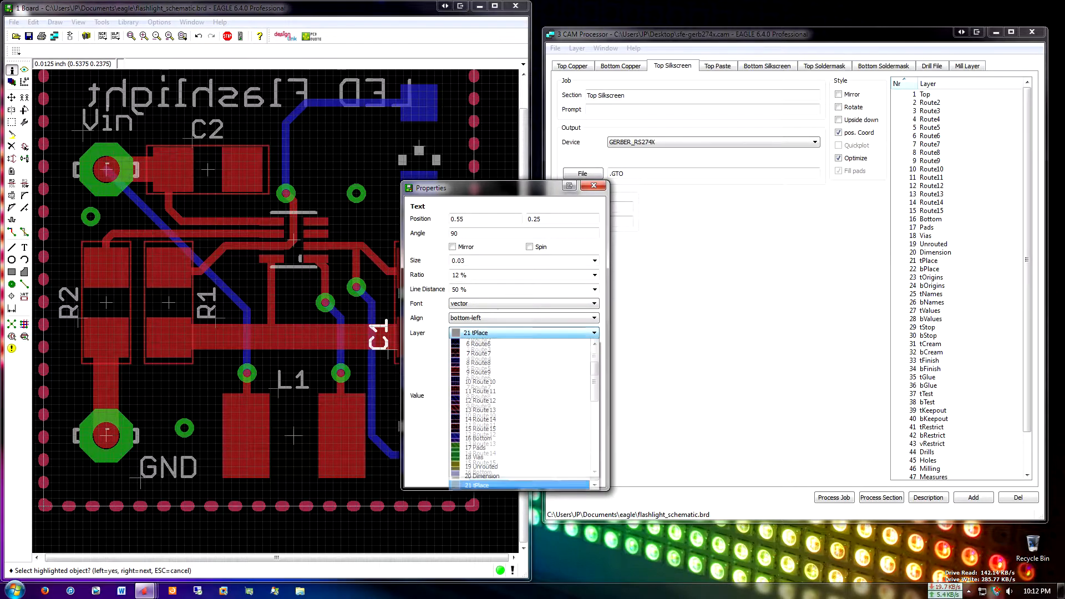
scroll(508, 448, down, 1)
scroll(508, 449, down, 2)
click(500, 462)
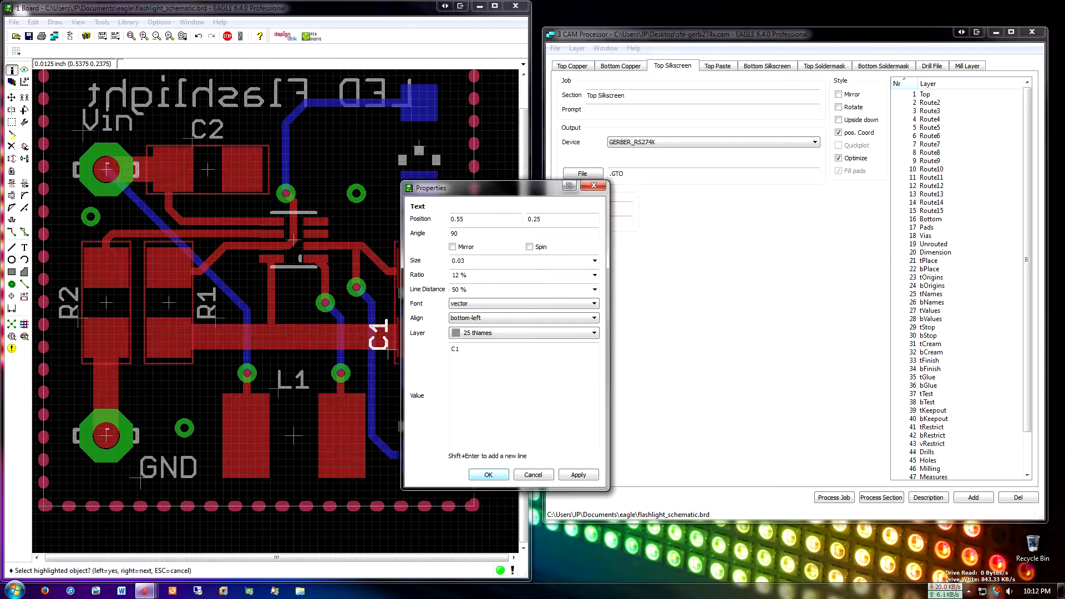
click(488, 475)
Hide layer 25 tNames in the board's layer display settings and apply the change to check which labels belong to it
middle_drag(373, 338, 397, 351)
scroll(375, 354, down, 1)
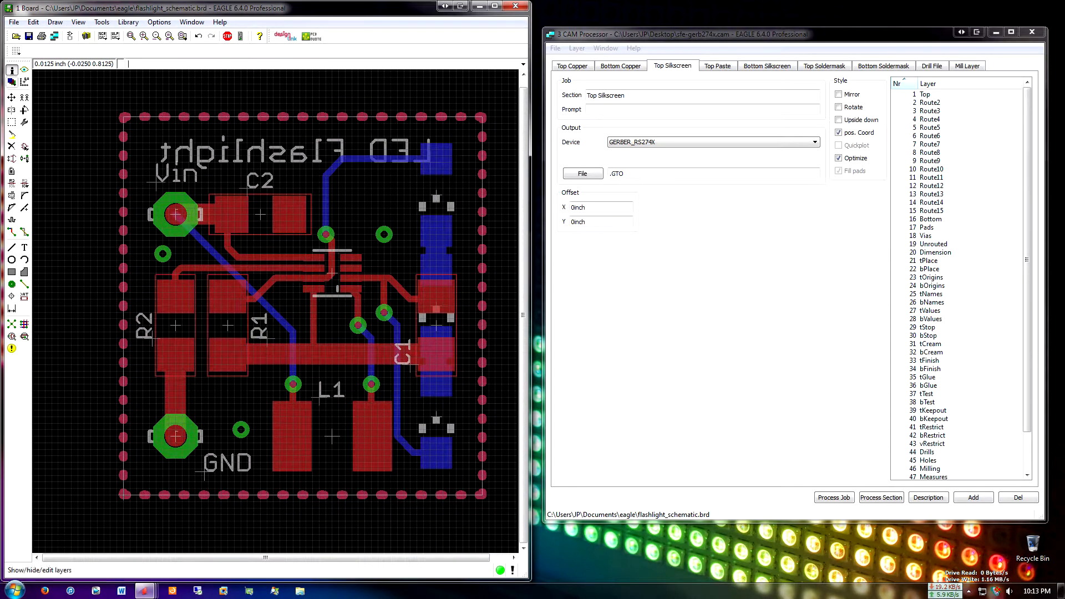
click(23, 69)
scroll(81, 122, down, 1)
drag(69, 9, 637, 72)
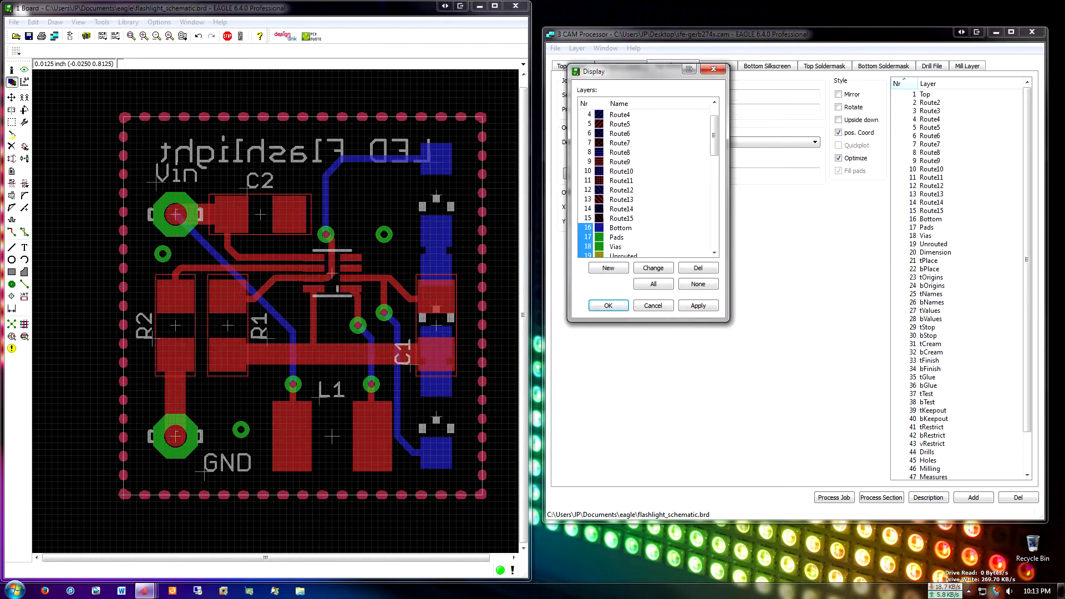
scroll(648, 180, down, 4)
scroll(647, 181, down, 3)
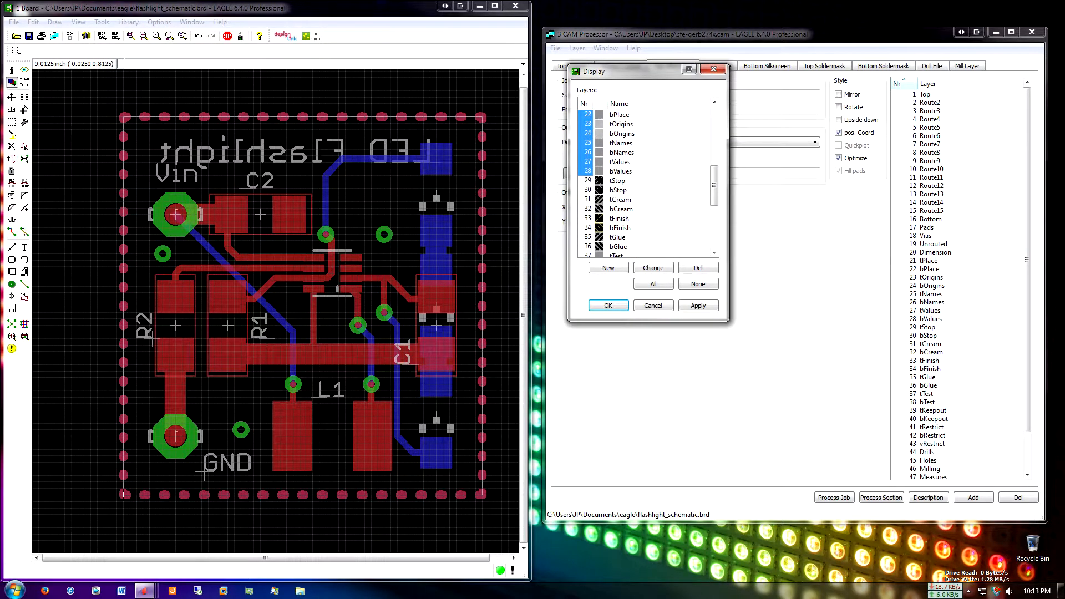
click(589, 143)
click(699, 306)
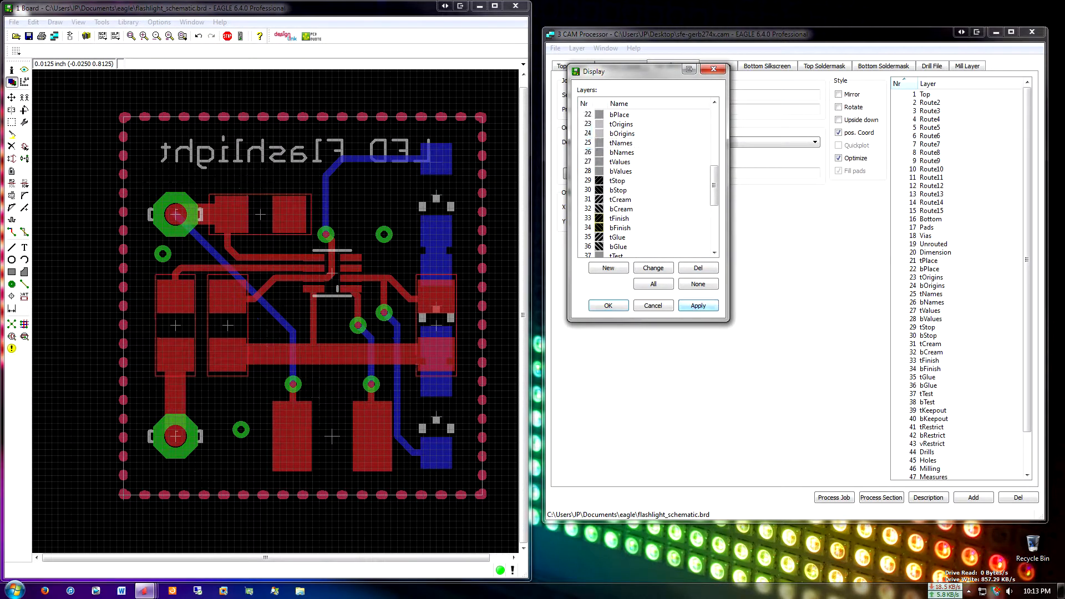
Hide layer 21 tPlace on the board to check its outlines, and switch the layer back on
scroll(647, 180, up, 3)
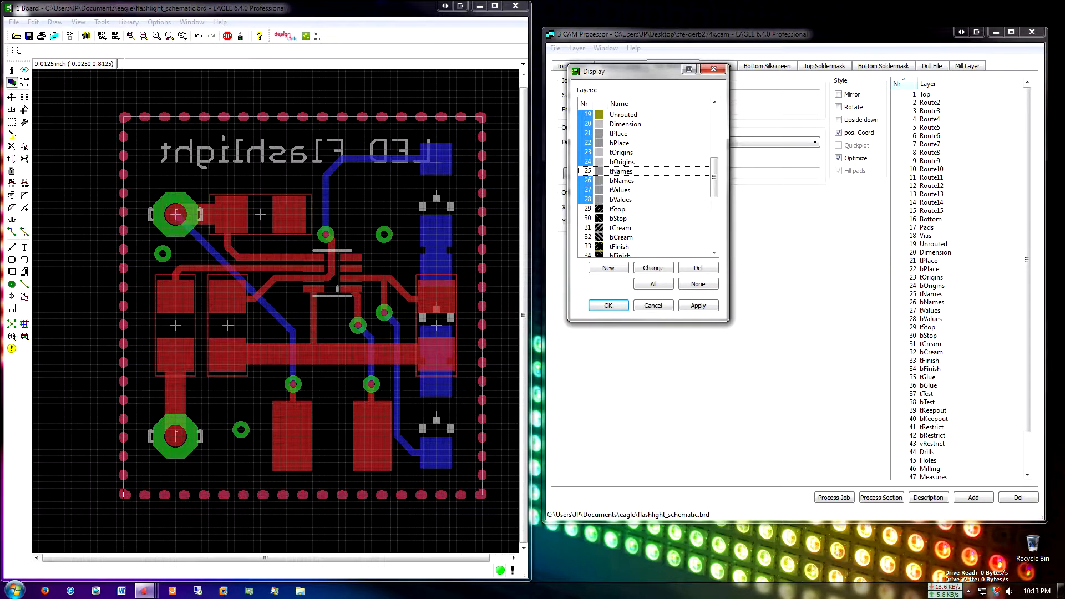
scroll(644, 183, up, 1)
click(587, 162)
click(698, 306)
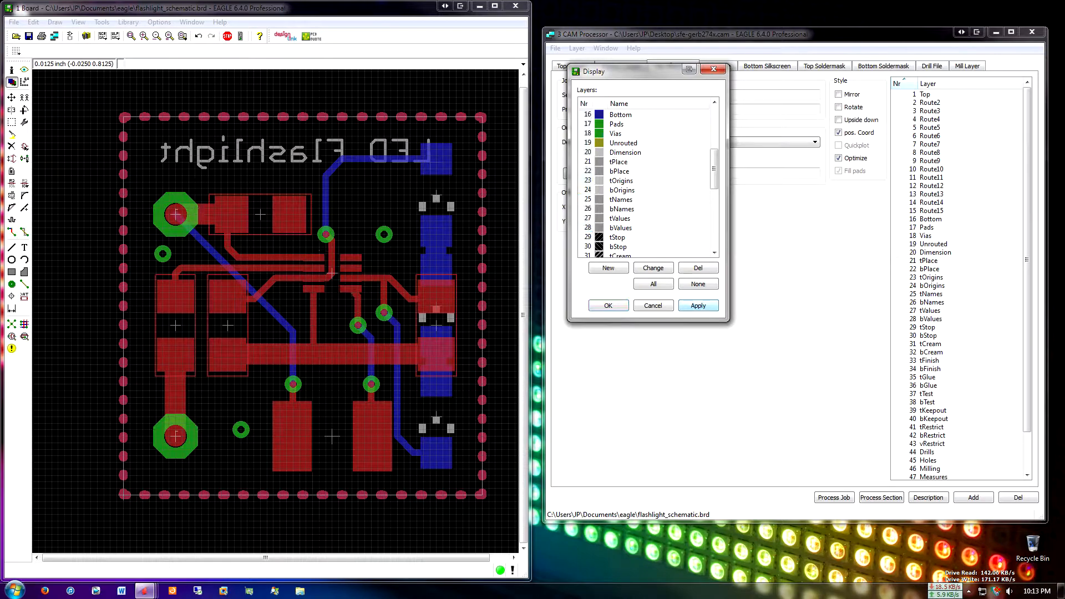
click(588, 162)
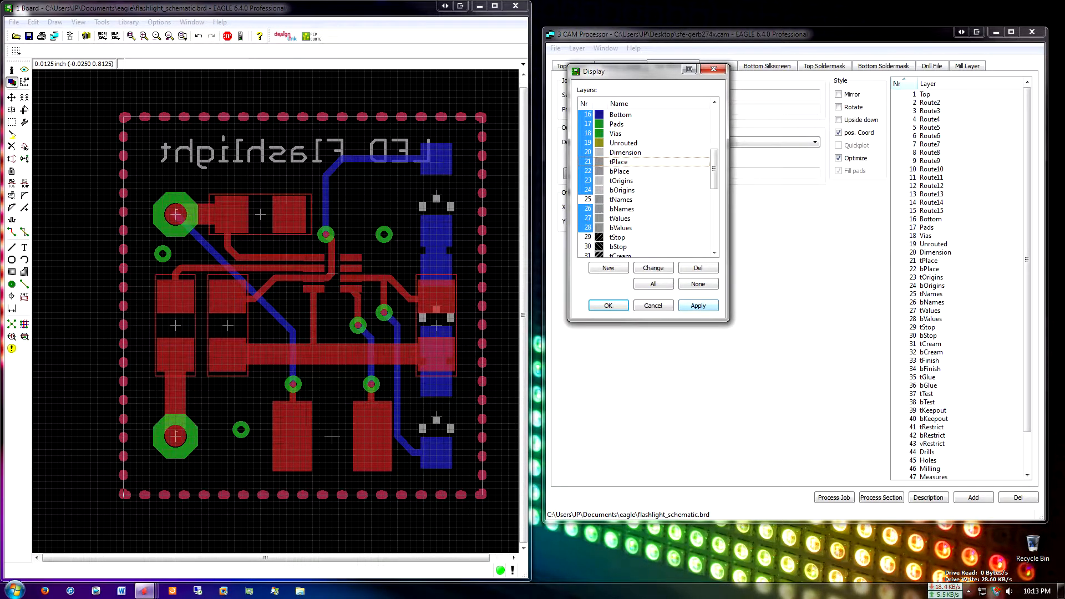
click(698, 305)
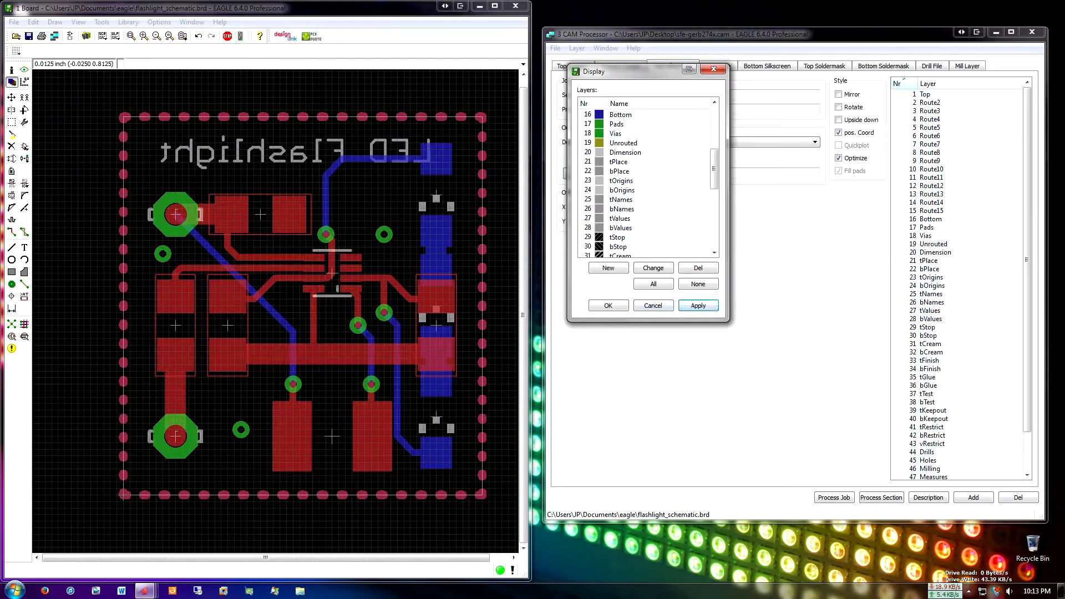
Show layer 25 tNames again on the board and close the layer display settings
scroll(644, 178, down, 1)
click(588, 171)
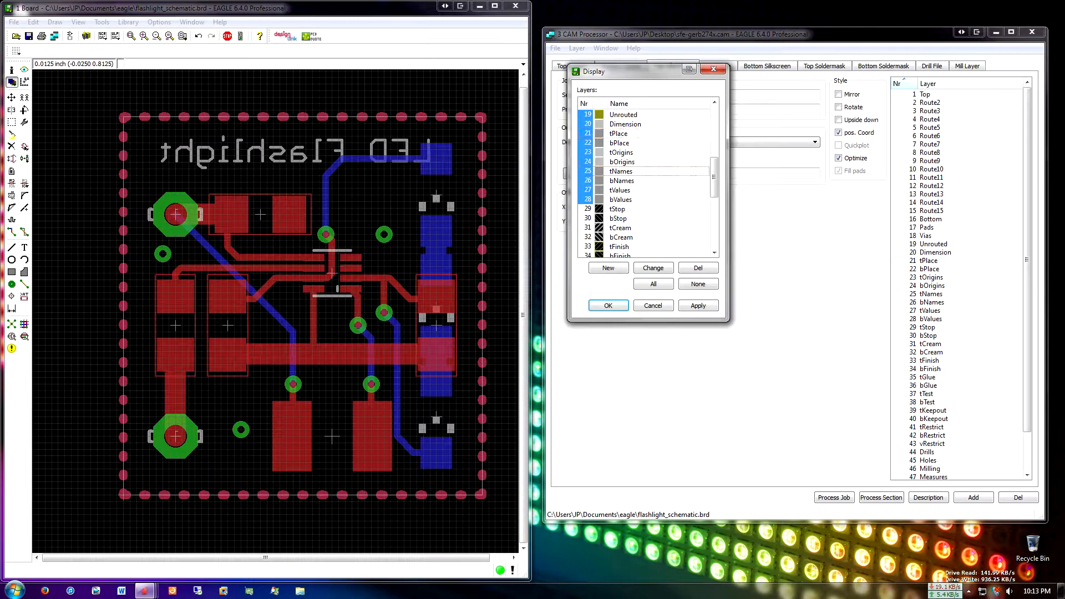
click(698, 306)
click(608, 306)
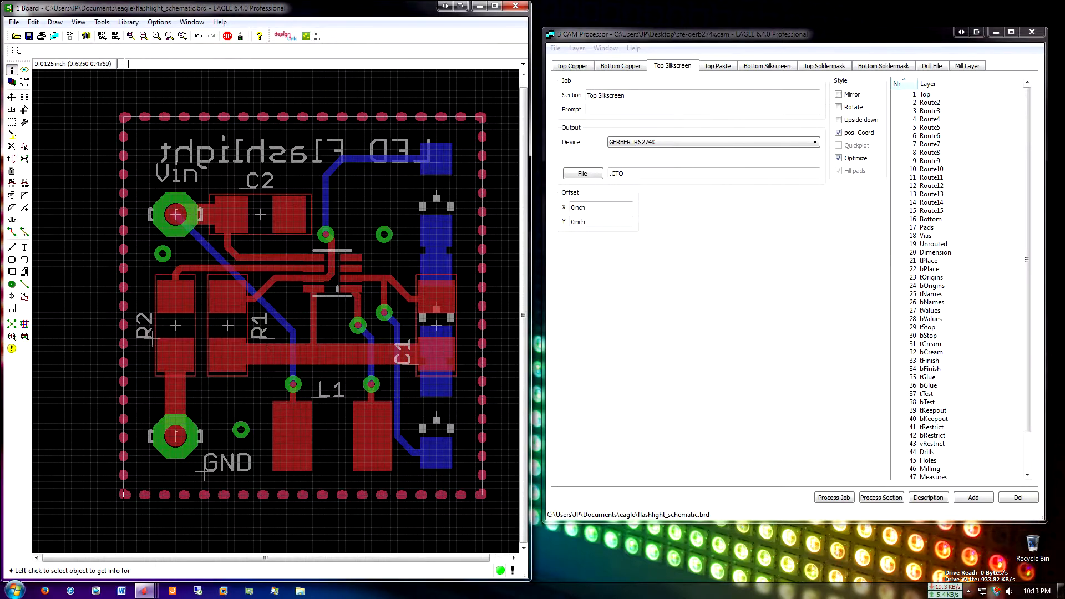
Move the "C2" label text down onto the left solder pad of capacitor C2
scroll(382, 217, up, 1)
middle_drag(275, 191, 262, 155)
click(11, 97)
scroll(202, 134, up, 1)
click(209, 153)
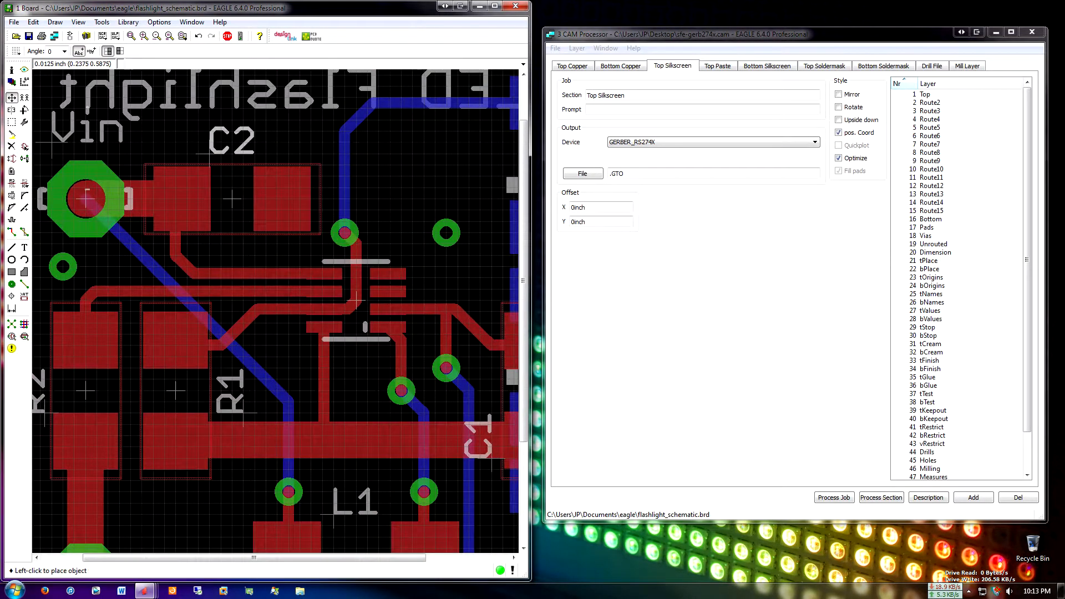
click(173, 209)
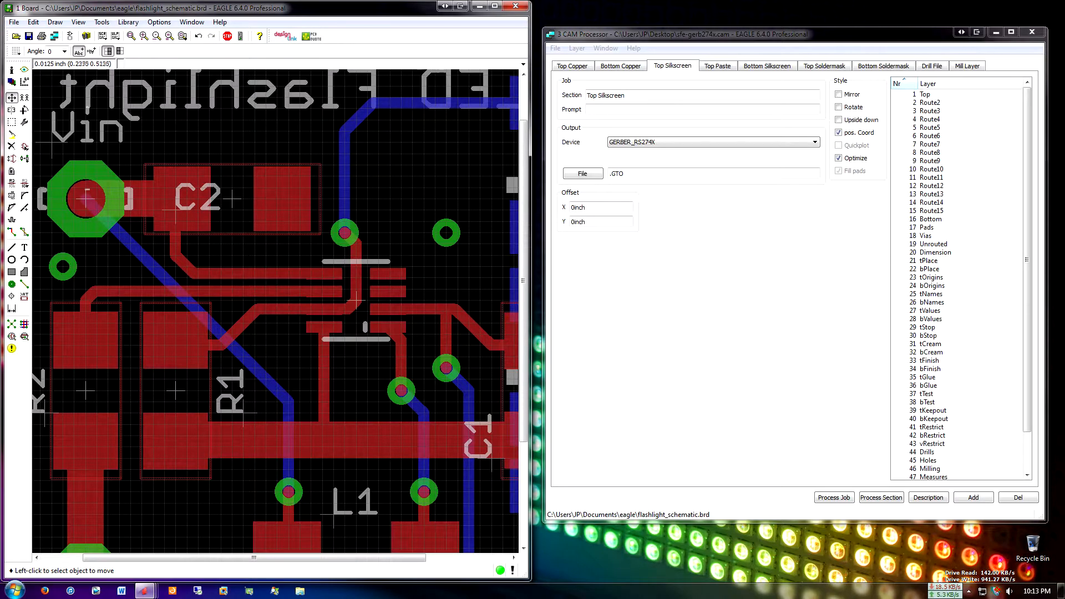
Examine the "C2" label text over the copper pad up close and undo the label's move
scroll(356, 300, up, 1)
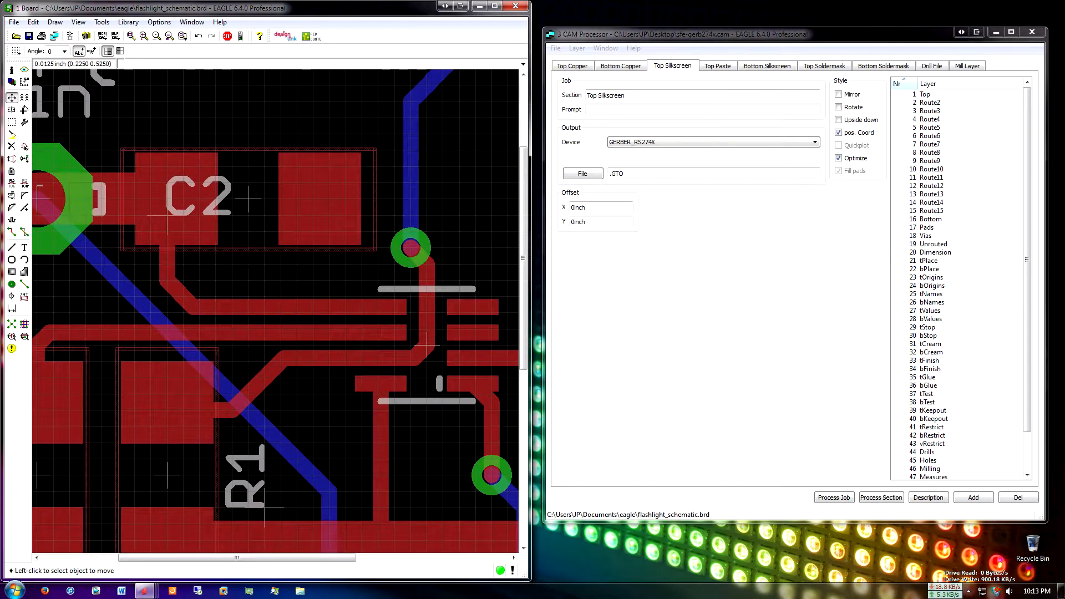
scroll(427, 345, down, 1)
scroll(431, 344, up, 1)
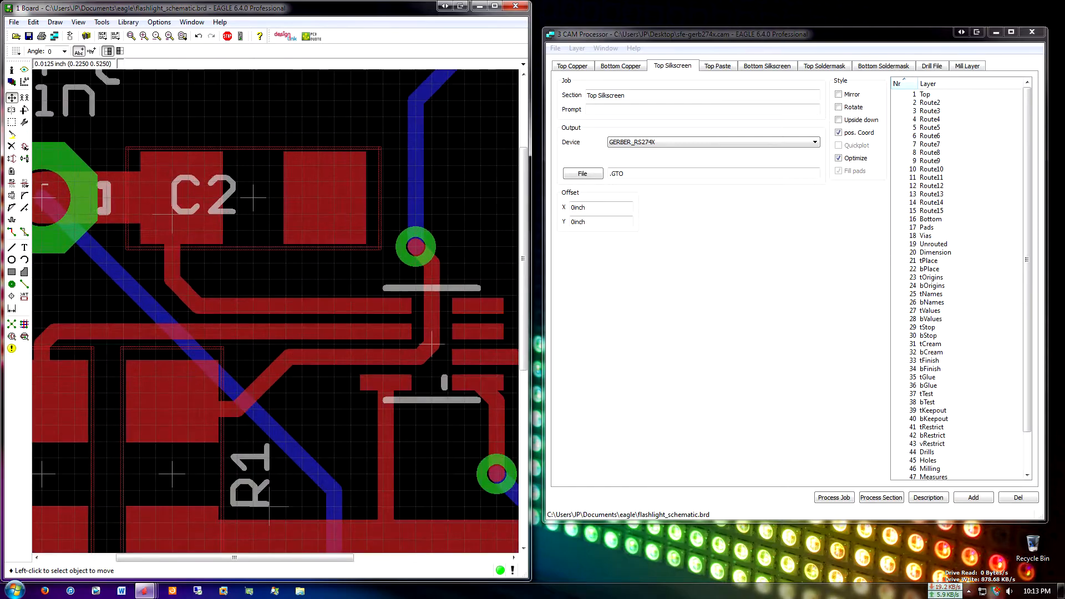
scroll(432, 344, down, 2)
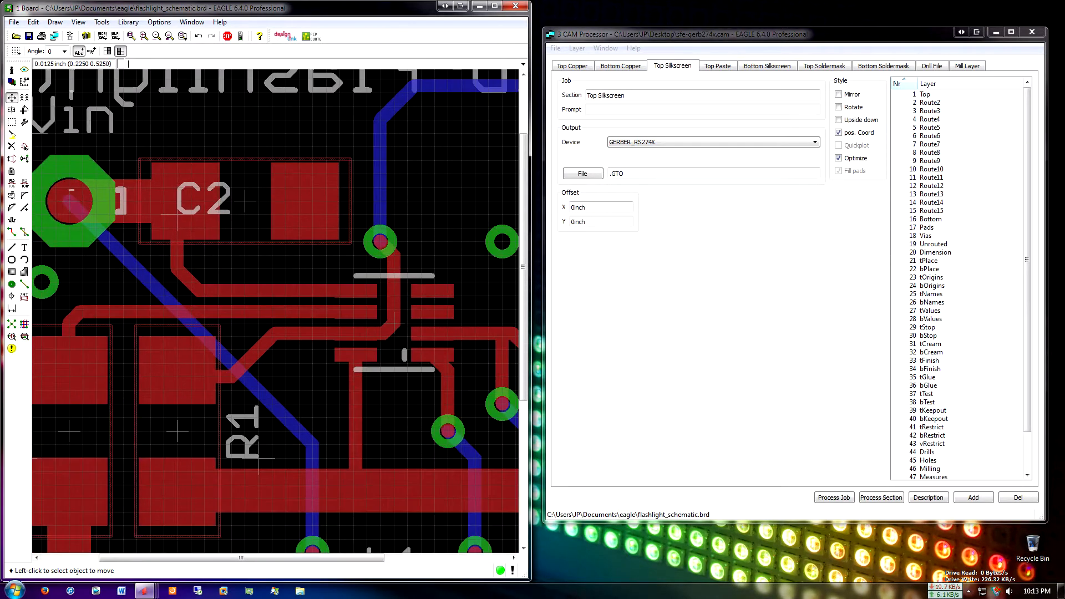
middle_drag(432, 344, 433, 338)
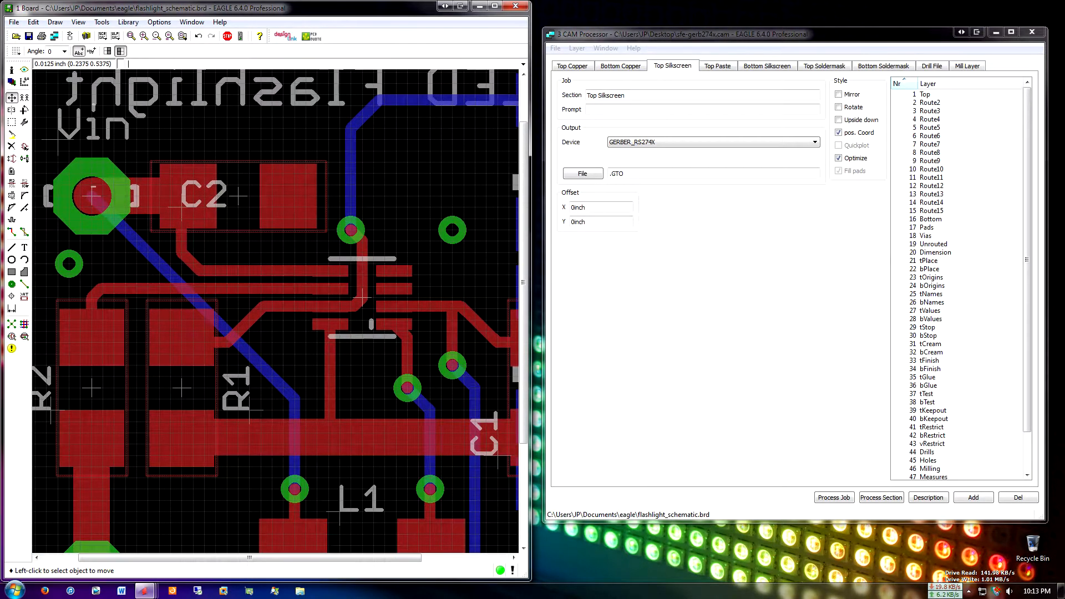
scroll(361, 298, down, 2)
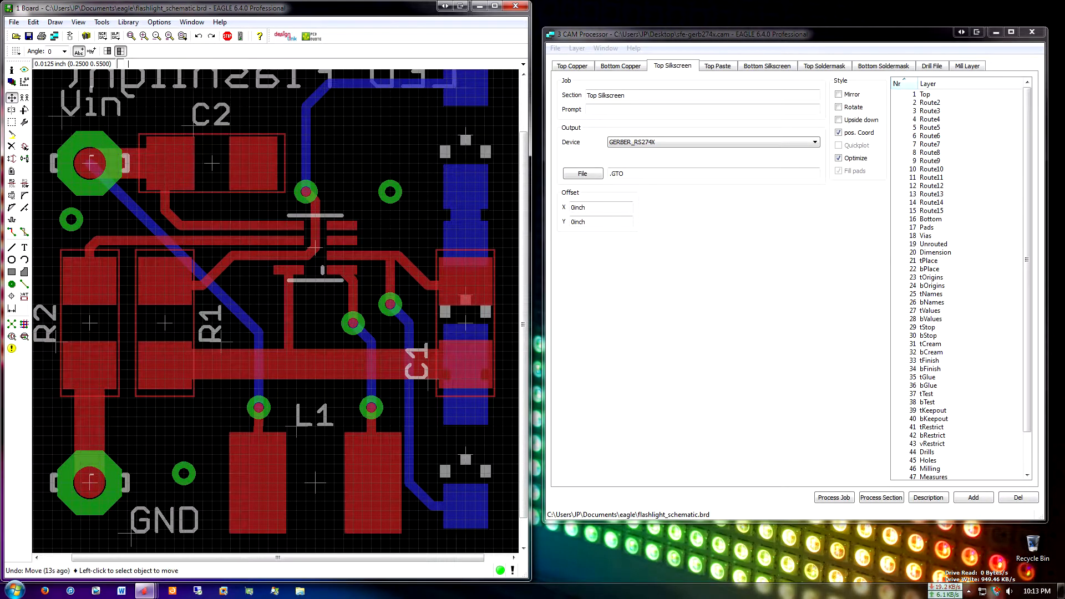
scroll(229, 310, down, 3)
scroll(158, 287, up, 2)
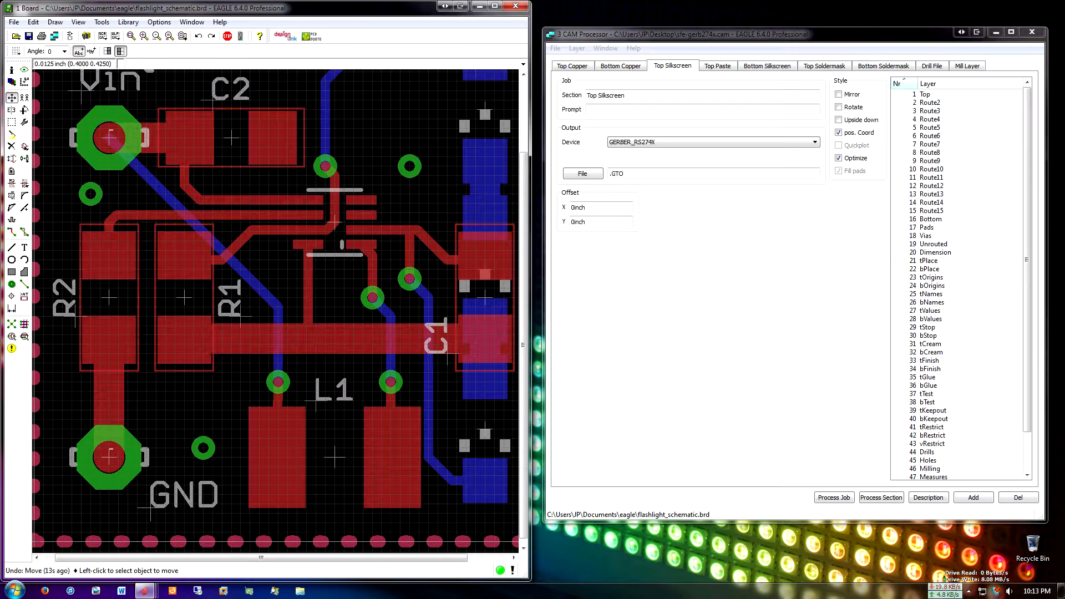
scroll(335, 222, up, 1)
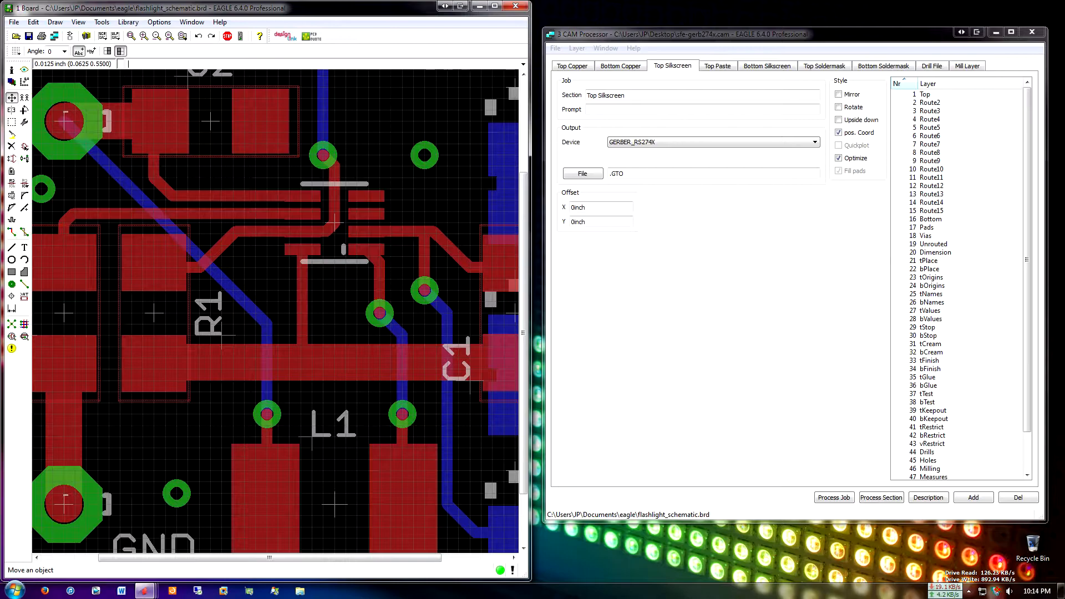
Show layer 51 tDocu on the board and examine the component body outlines up close and across the whole board
click(11, 81)
scroll(78, 119, down, 7)
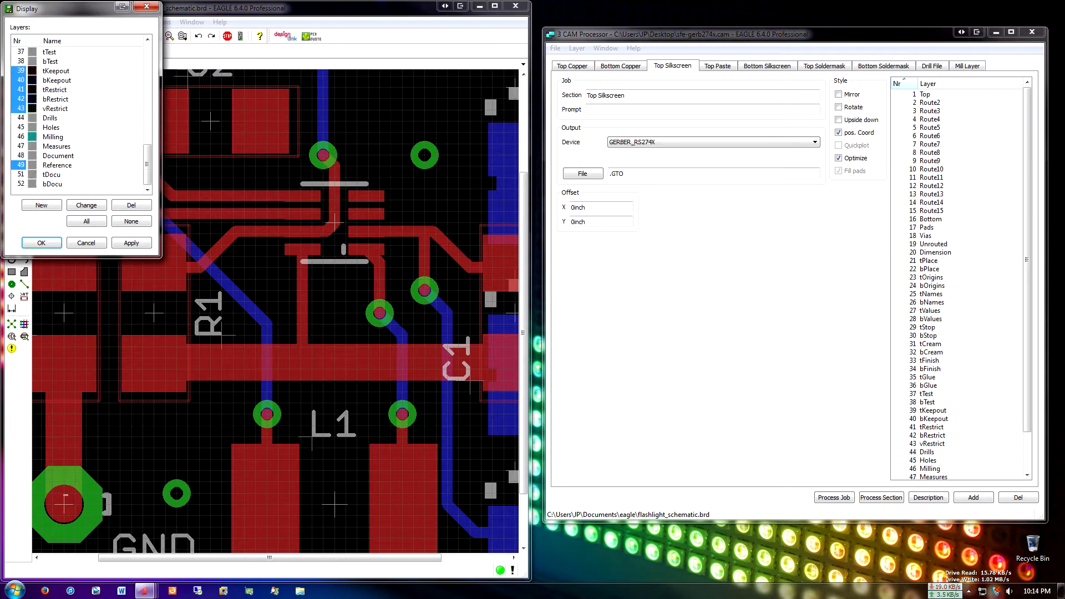
click(20, 175)
click(131, 243)
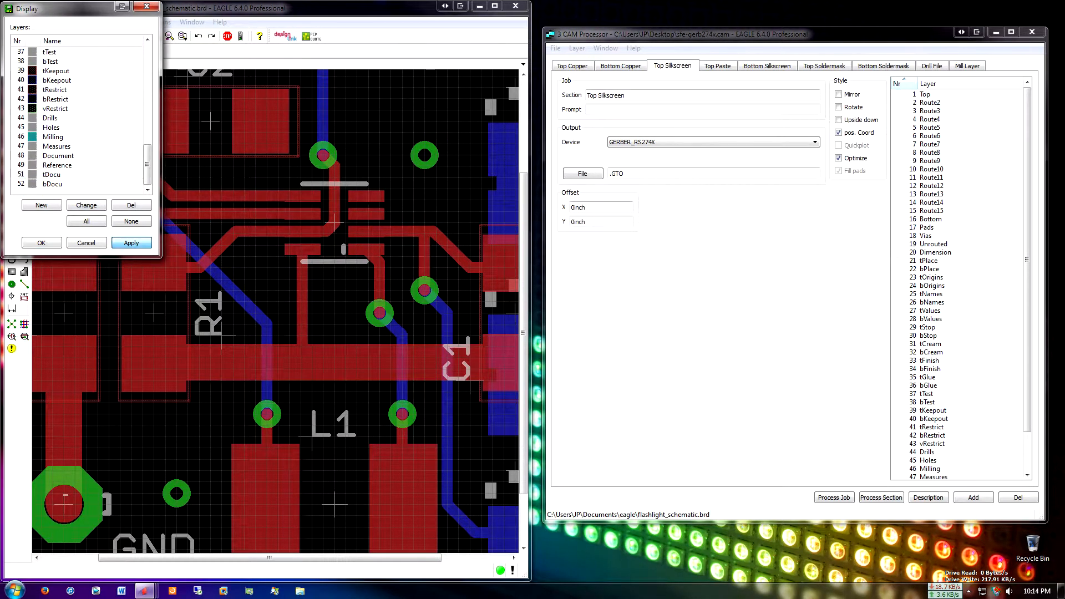
click(42, 243)
scroll(343, 274, up, 2)
scroll(331, 199, up, 1)
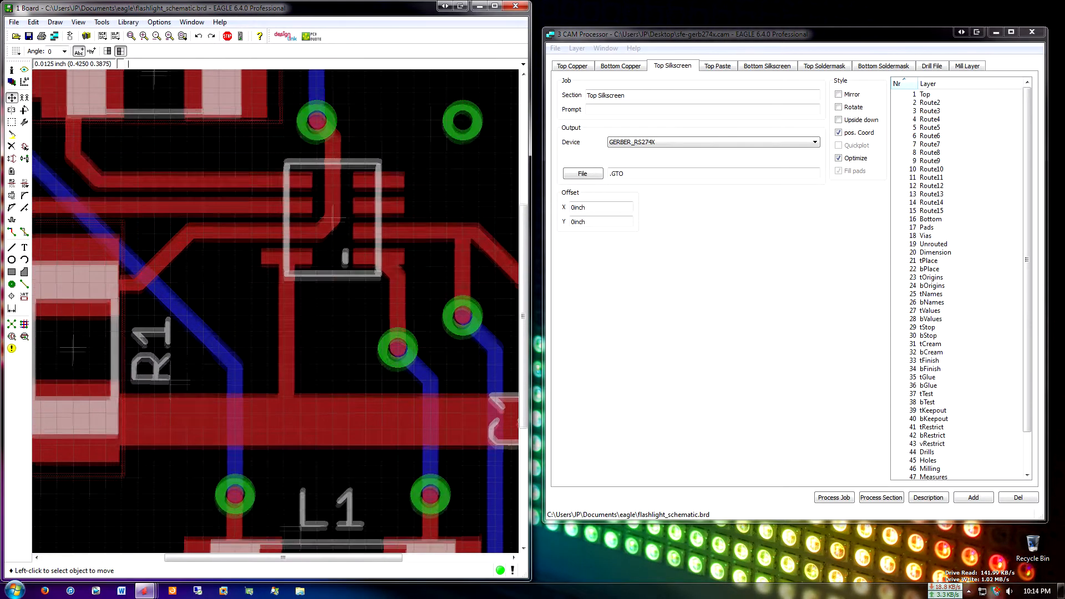
scroll(328, 218, down, 2)
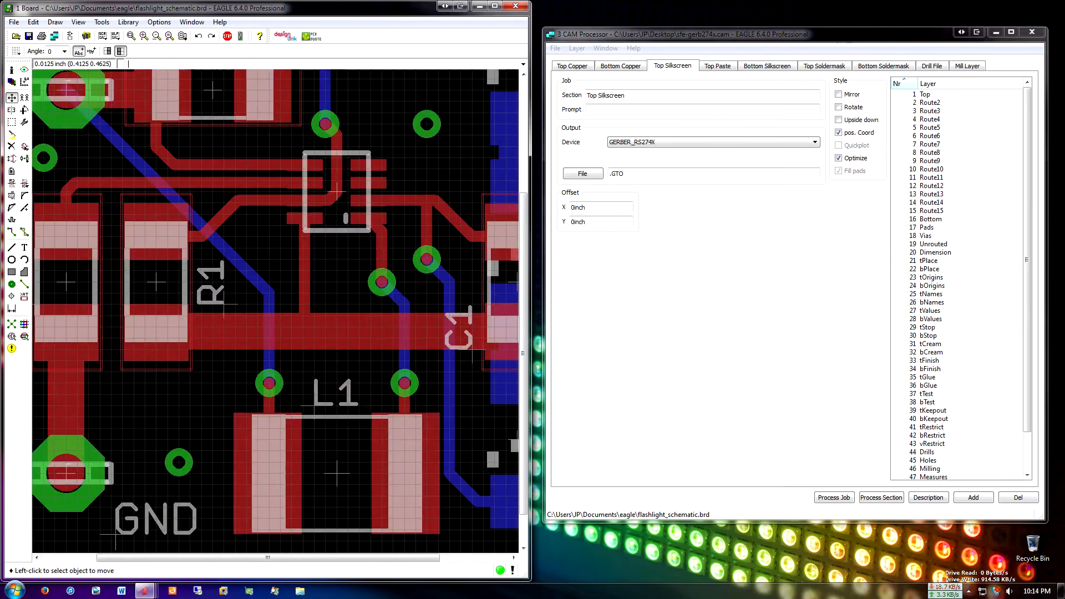
scroll(306, 186, up, 1)
middle_drag(370, 271, 363, 301)
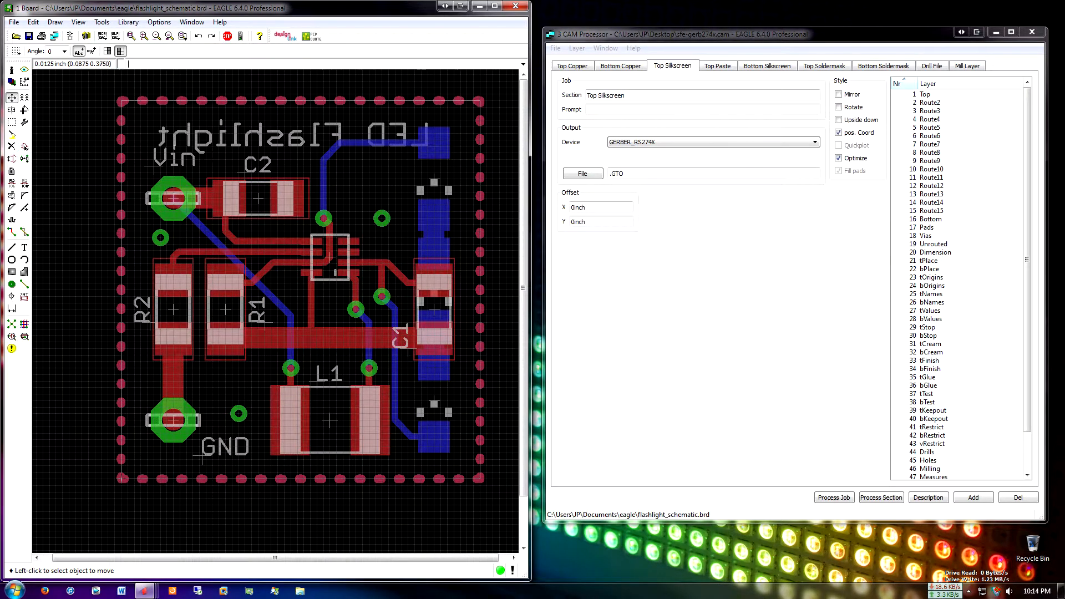
scroll(381, 224, up, 2)
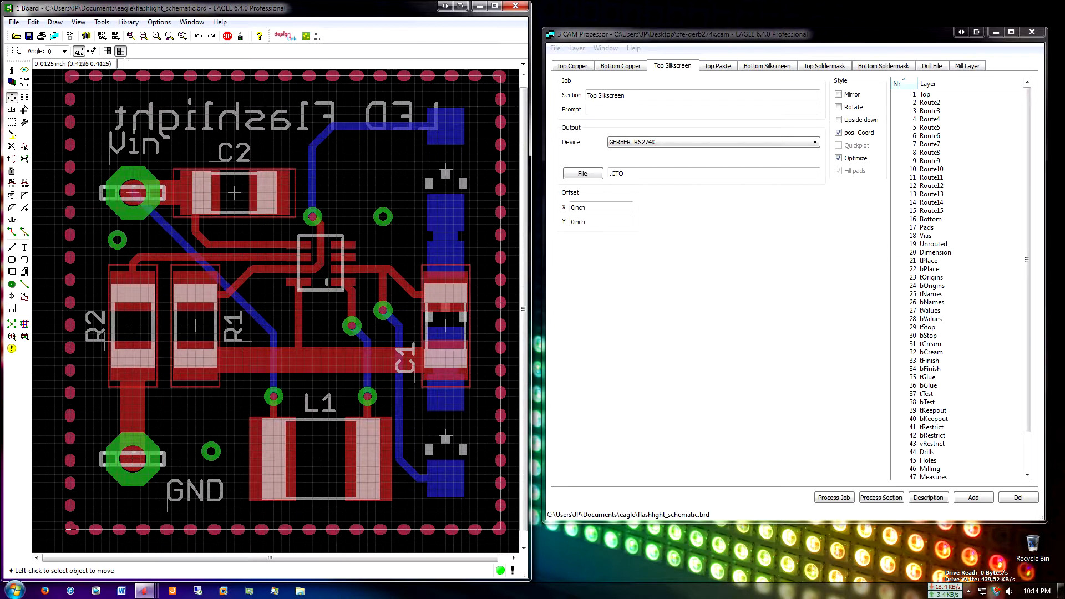
Hide layer 51 tDocu on the board again and close the layer display settings
click(11, 82)
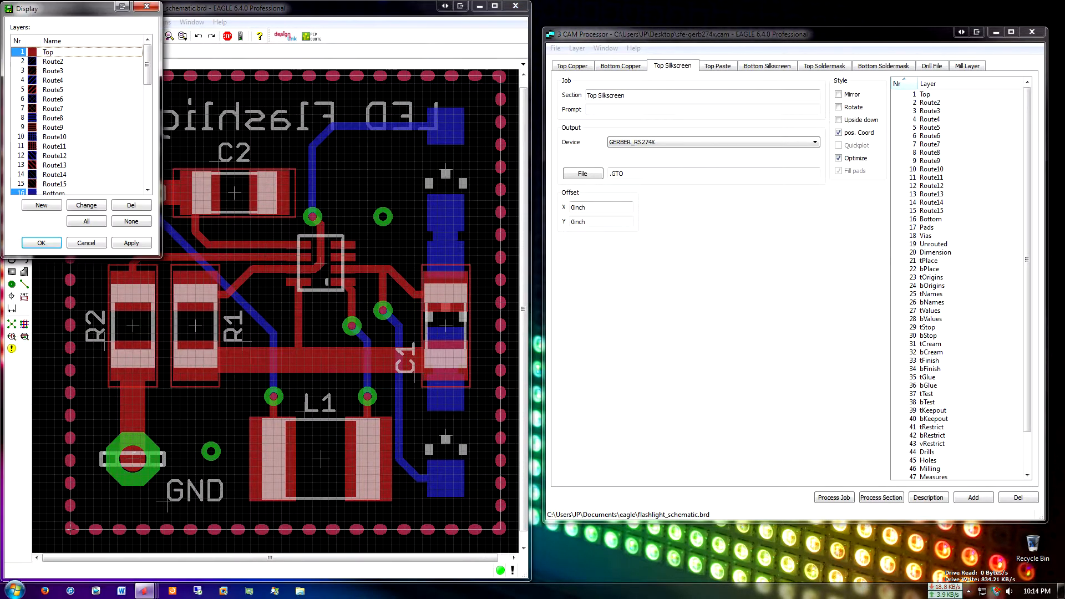
scroll(78, 119, down, 9)
scroll(78, 119, down, 3)
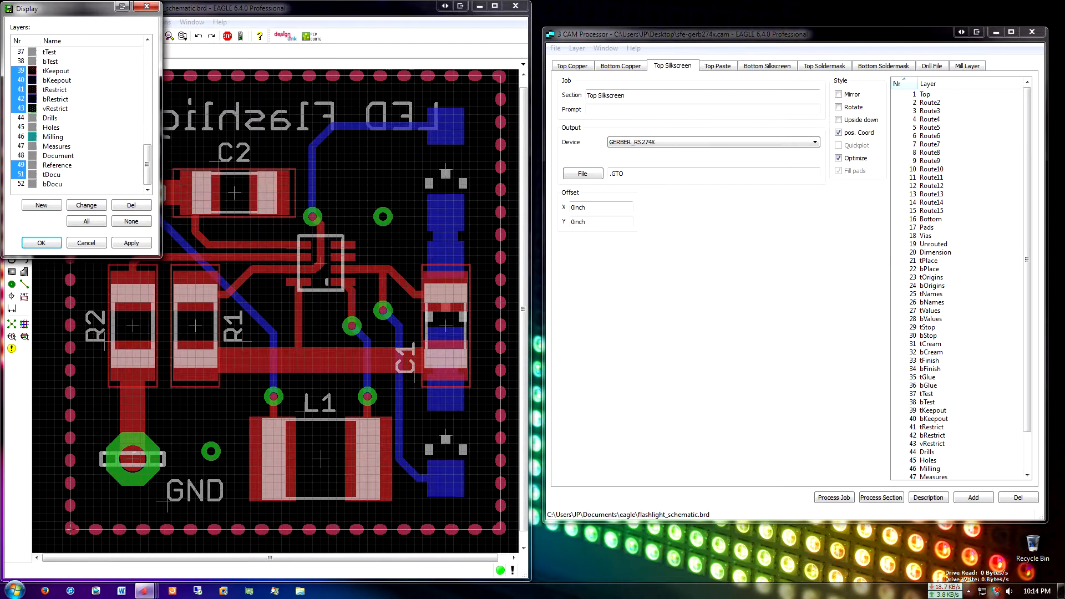
click(21, 175)
click(131, 243)
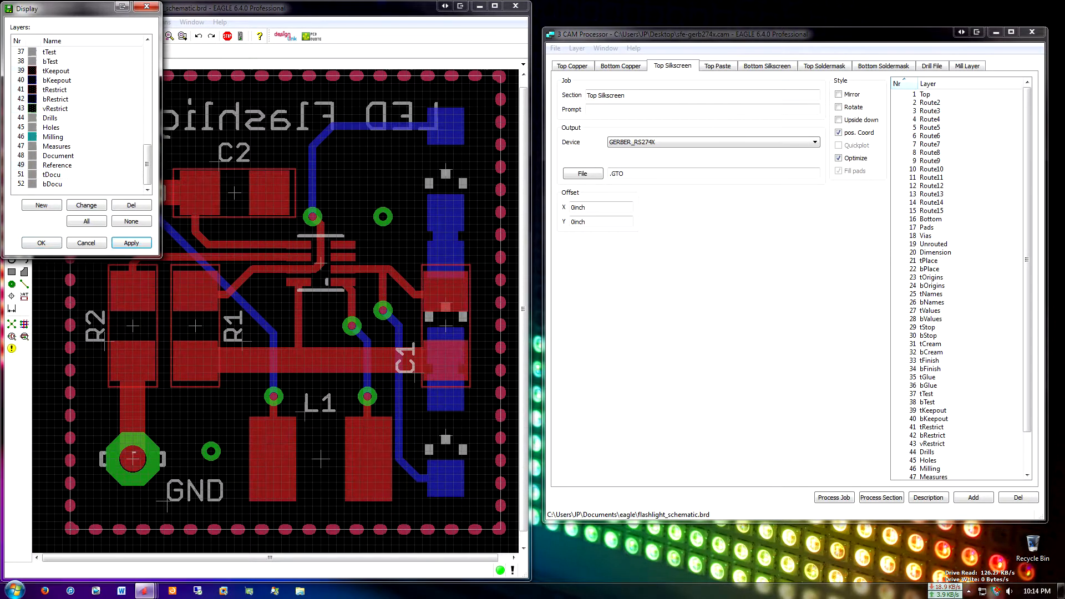
click(41, 243)
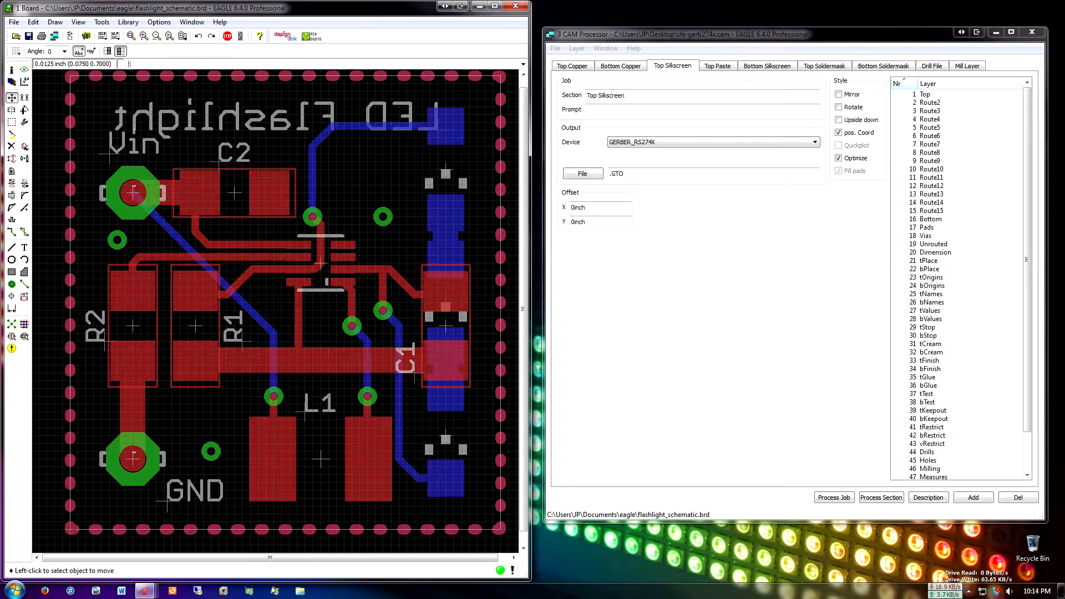
Place a "." text on the board just below the small IC between C2 and L1, and cancel any further text
text(text)
key(Return)
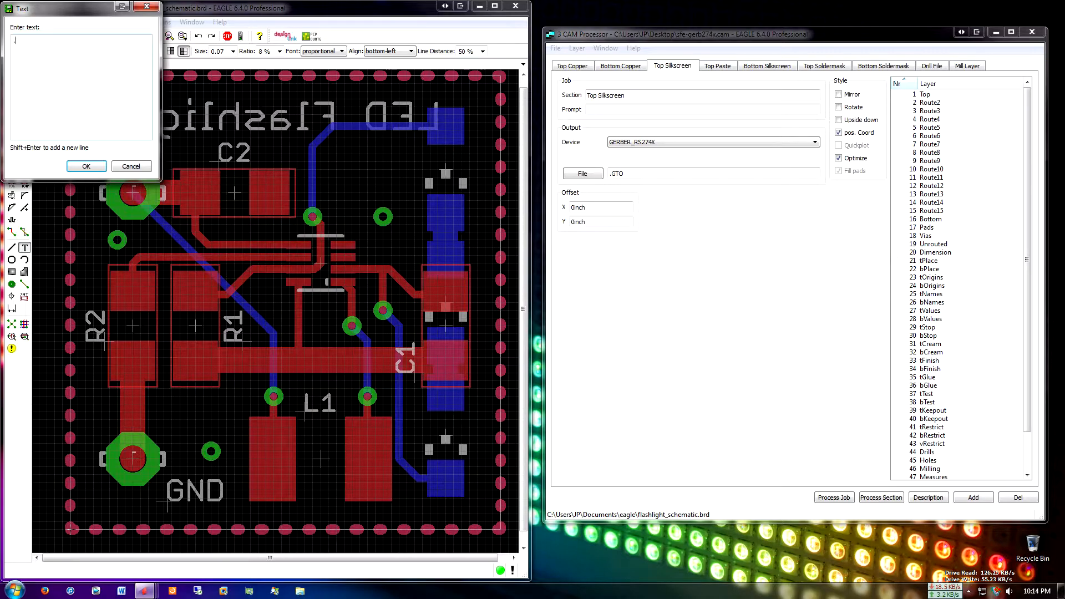
click(86, 167)
scroll(335, 305, up, 3)
scroll(325, 301, up, 1)
click(322, 302)
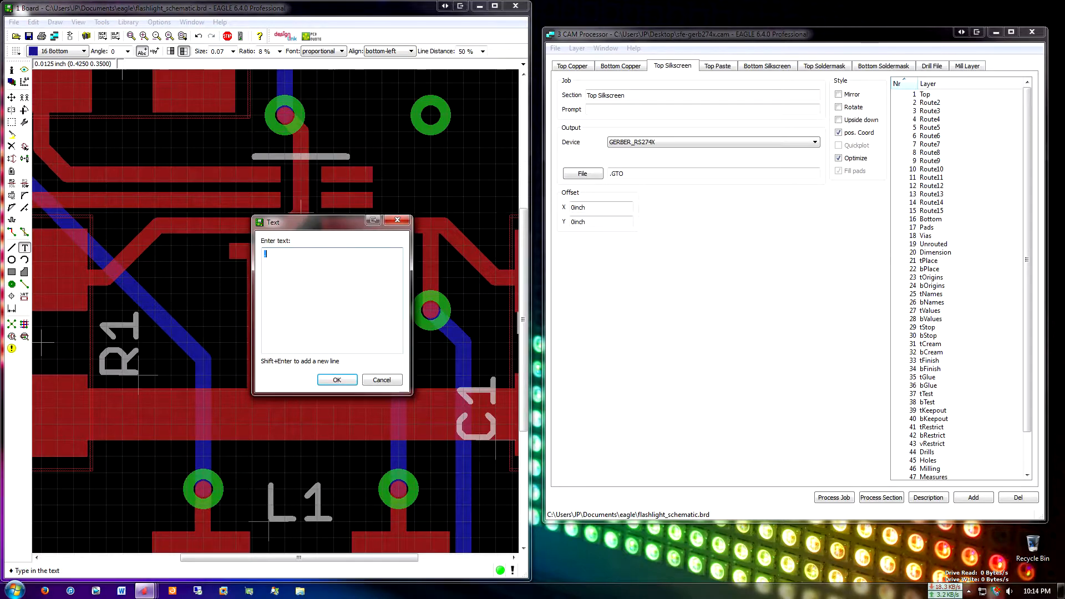
key(Escape)
Change the layer of the "." text below the IC to 25 tNames
right_click(330, 305)
click(361, 396)
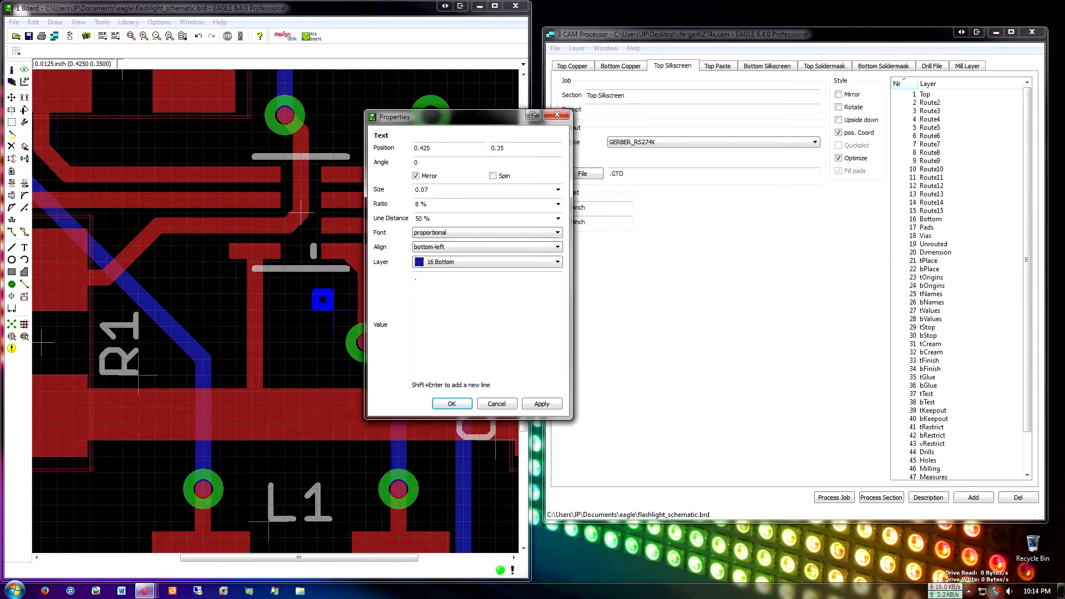
click(487, 261)
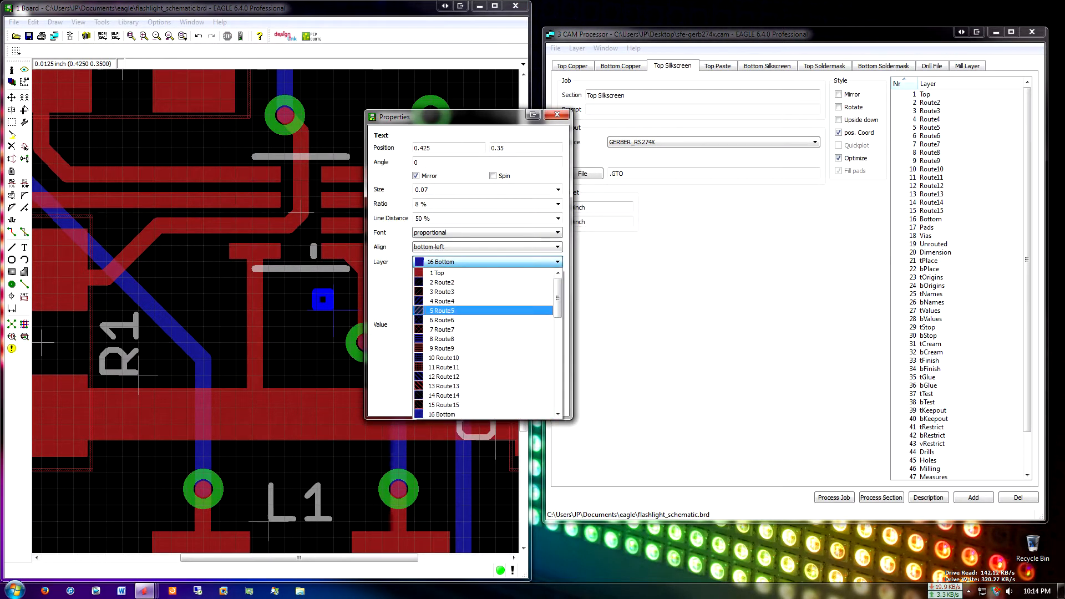
scroll(482, 330, down, 6)
scroll(483, 330, down, 4)
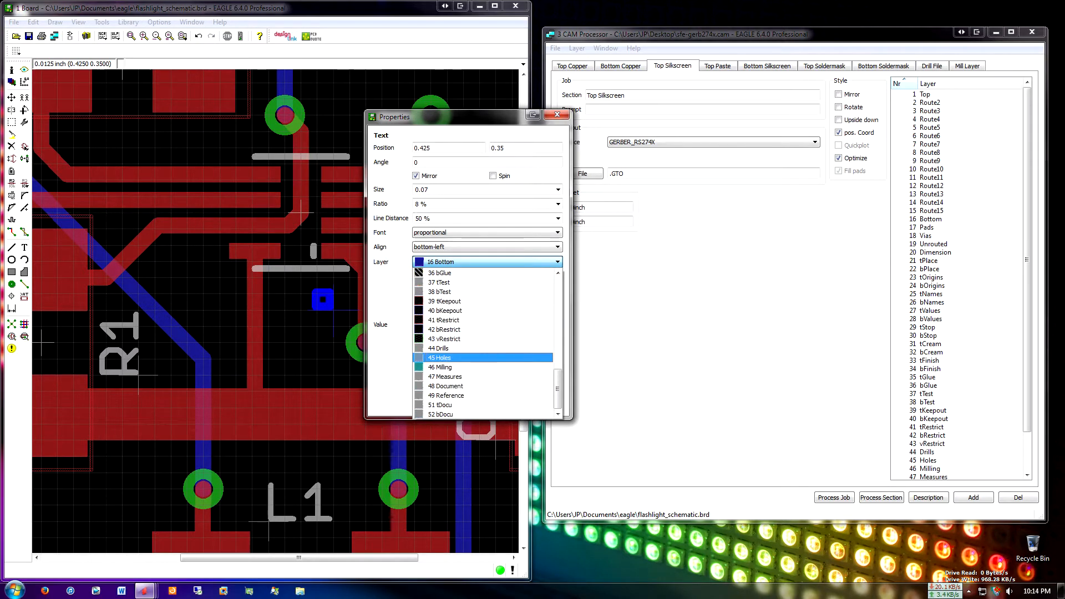
scroll(483, 333, up, 4)
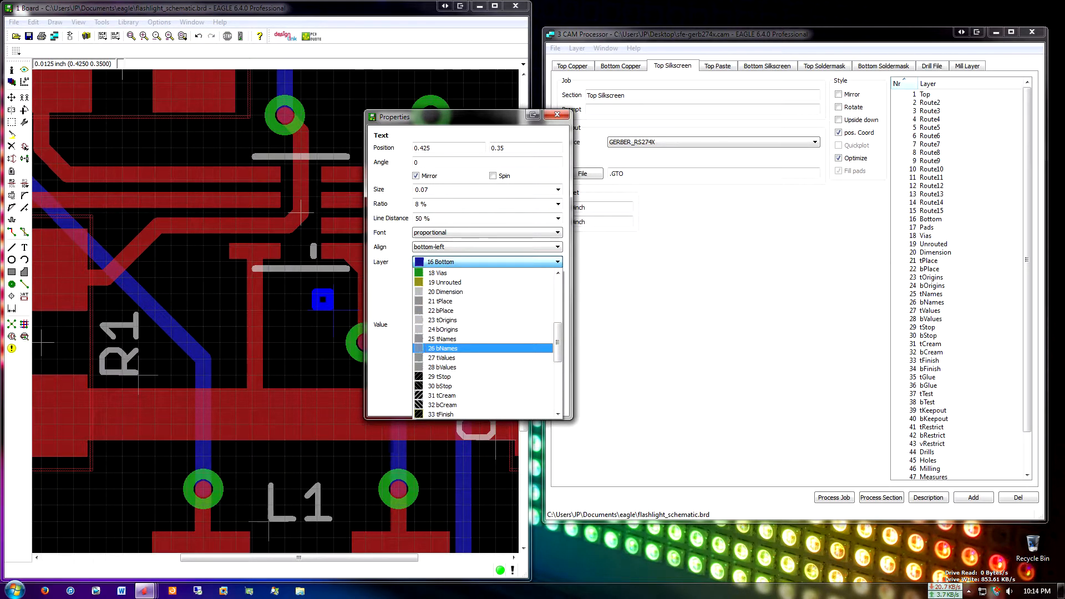
click(482, 340)
click(541, 404)
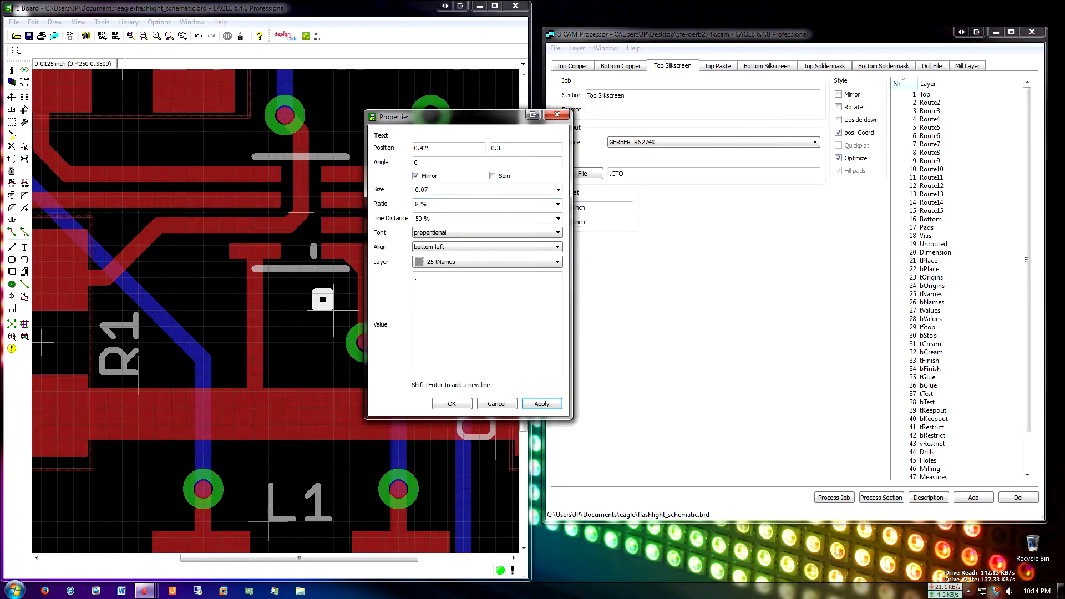
Set the "." text's font to vector, its size to 0.05 and its ratio to 12 %
click(557, 233)
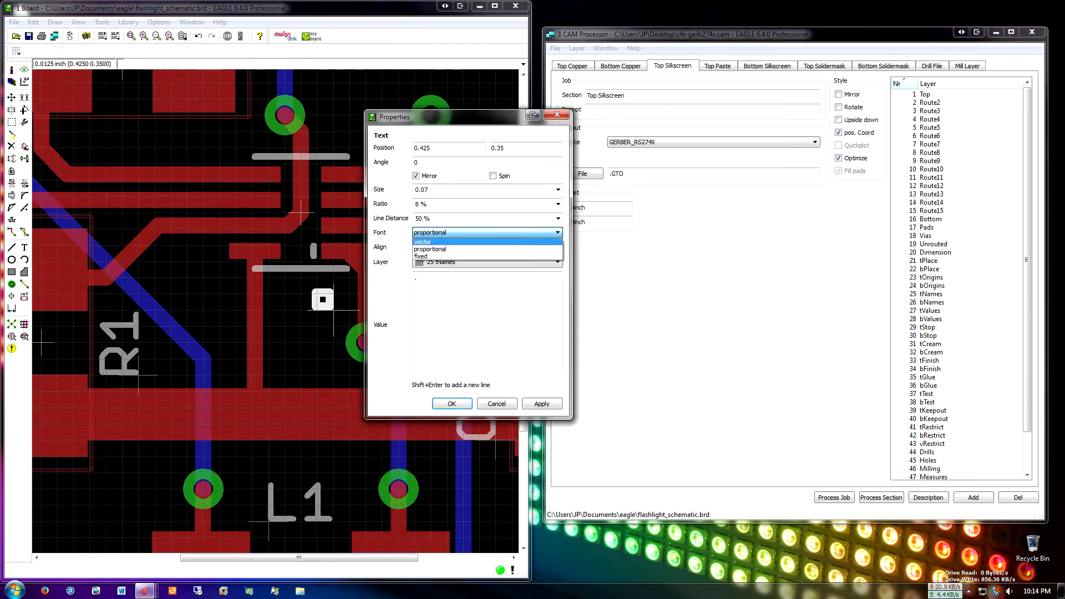
click(430, 242)
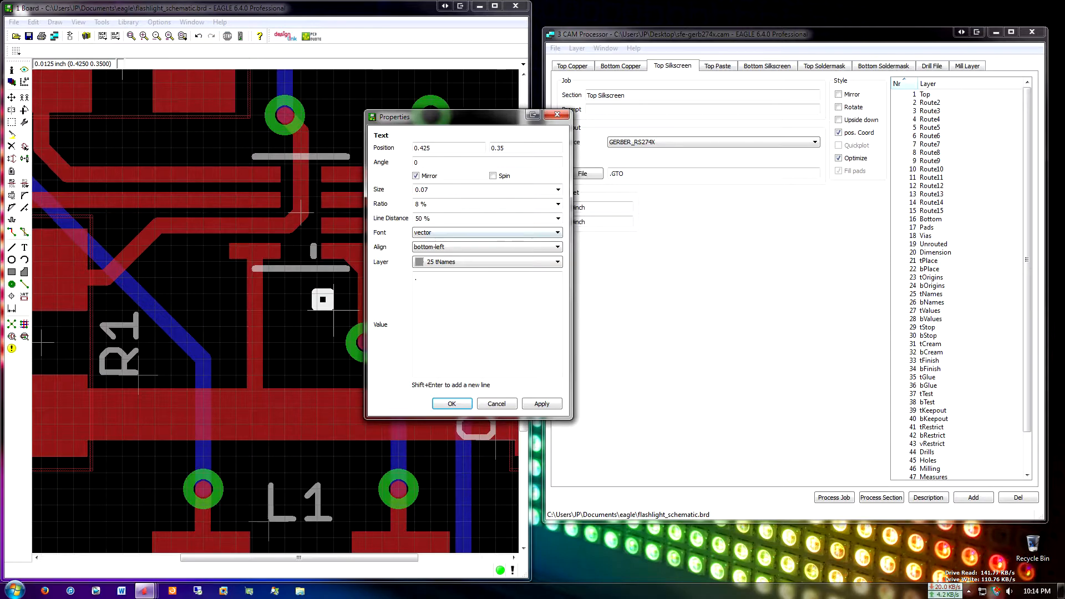
click(429, 190)
key(BackSpace)
text(5)
key(Tab)
text(12)
click(543, 404)
click(453, 404)
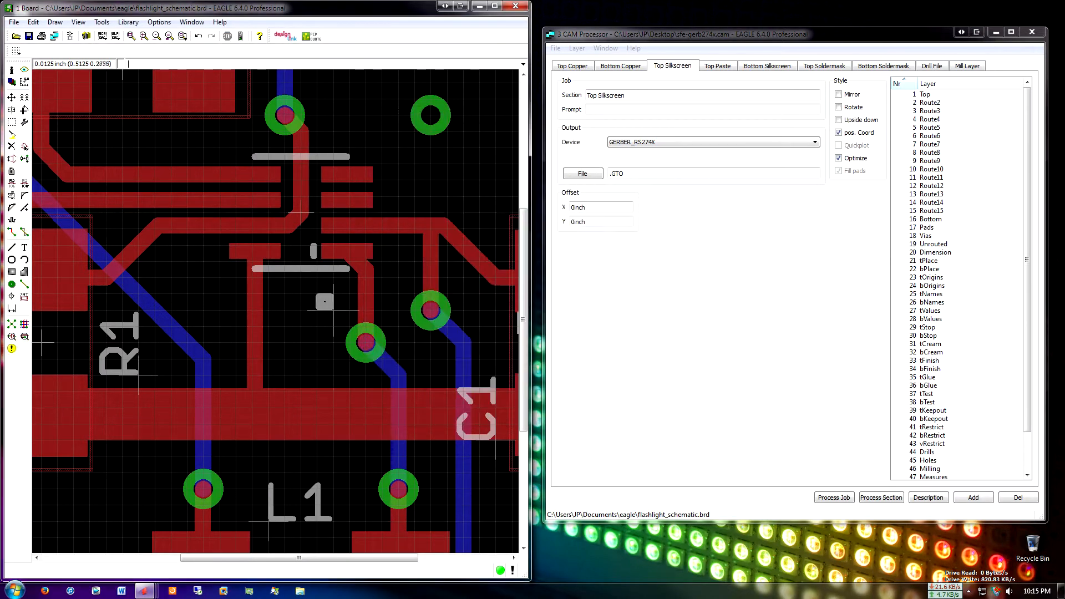
Move the "." text up to just under the IC's lower silkscreen line, near the pin 1 marker, and examine it
key(F7)
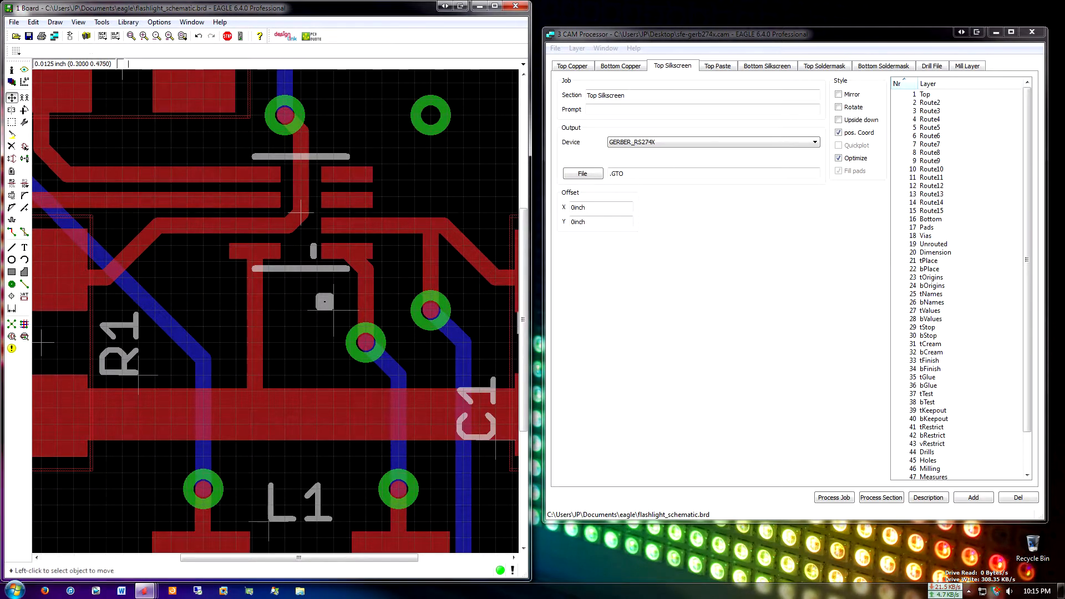
click(332, 309)
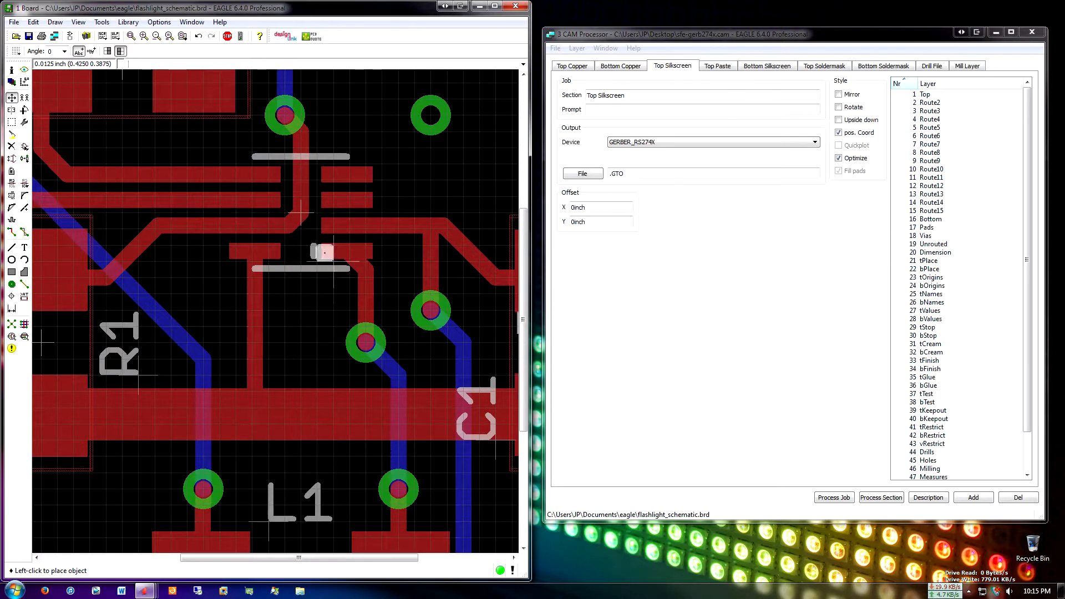
click(333, 294)
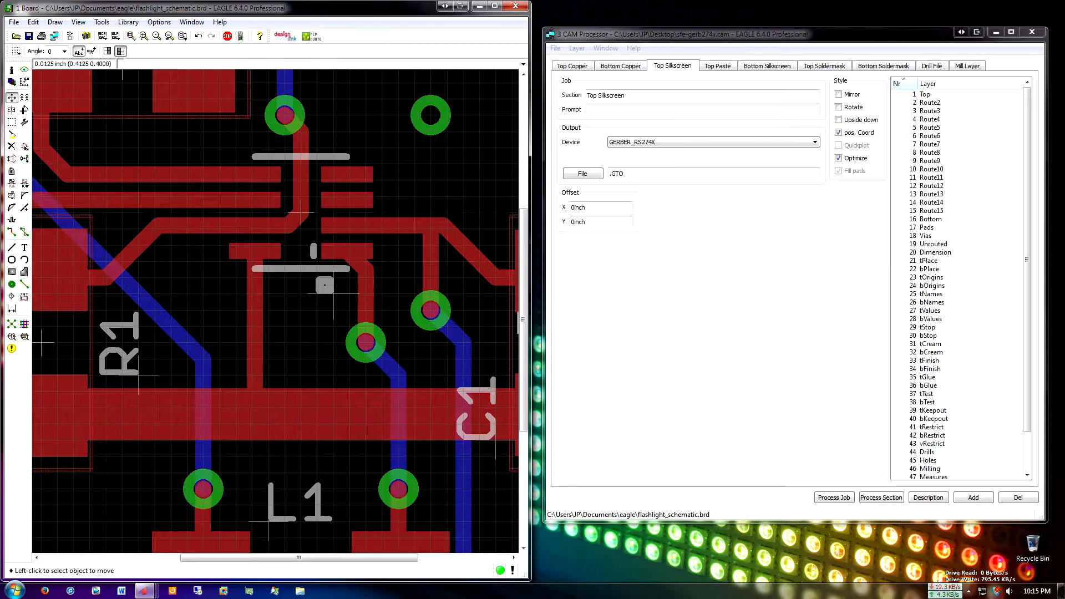
scroll(334, 294, up, 3)
scroll(338, 297, down, 4)
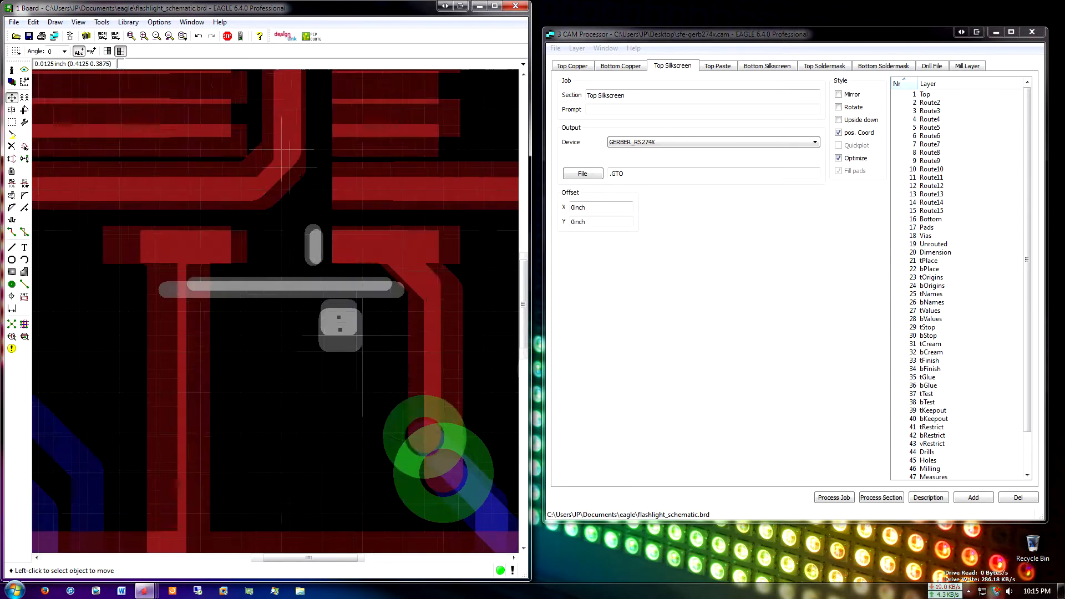
scroll(344, 300, up, 3)
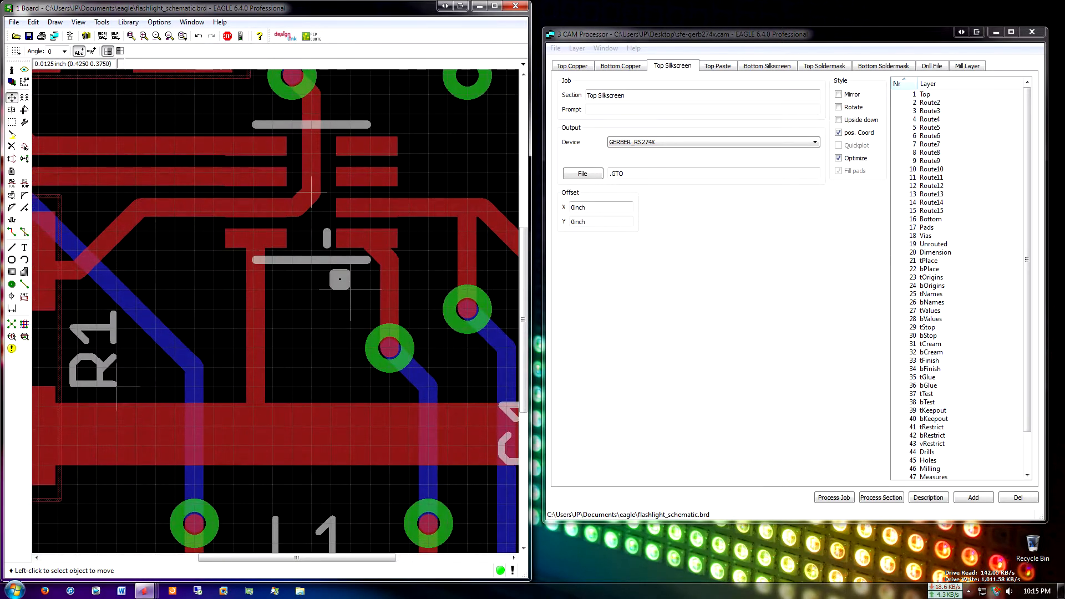
scroll(352, 288, down, 1)
Delete the "." text below the IC and look over the whole board
right_click(352, 288)
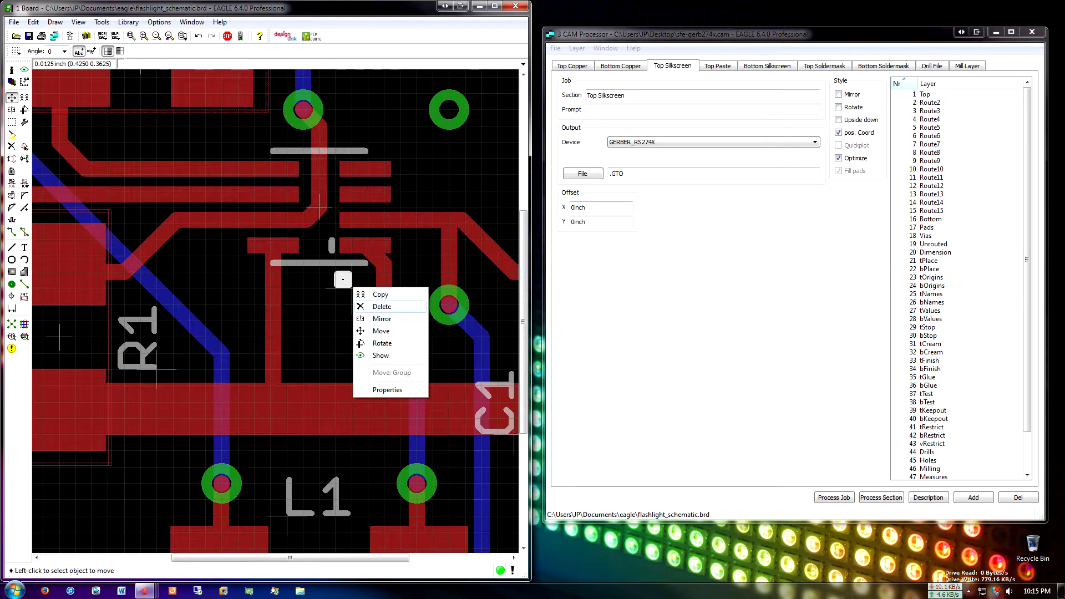
click(381, 307)
scroll(321, 207, up, 2)
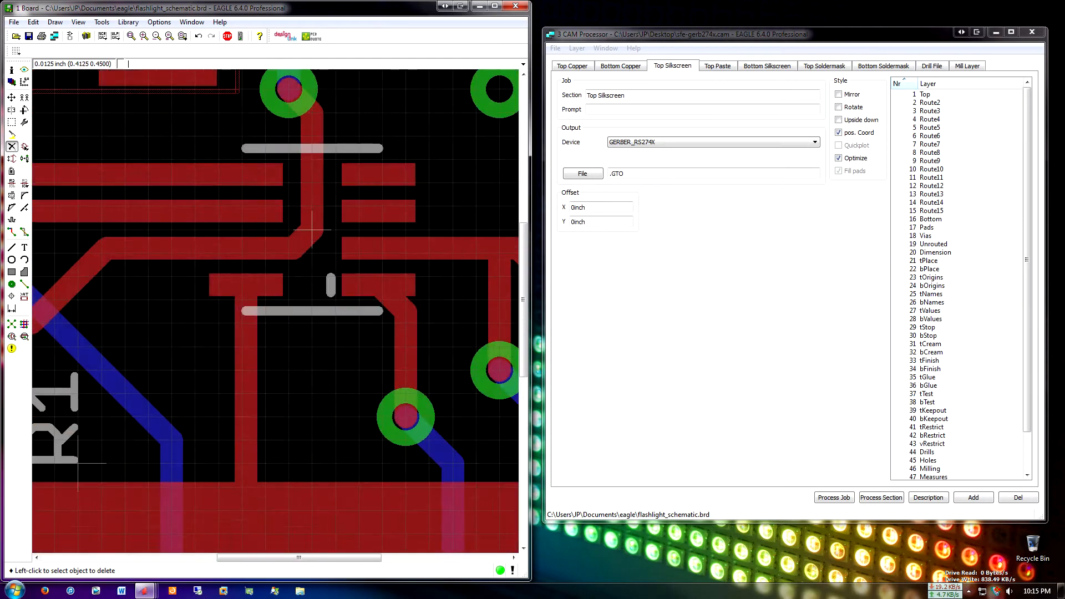
scroll(314, 172, down, 6)
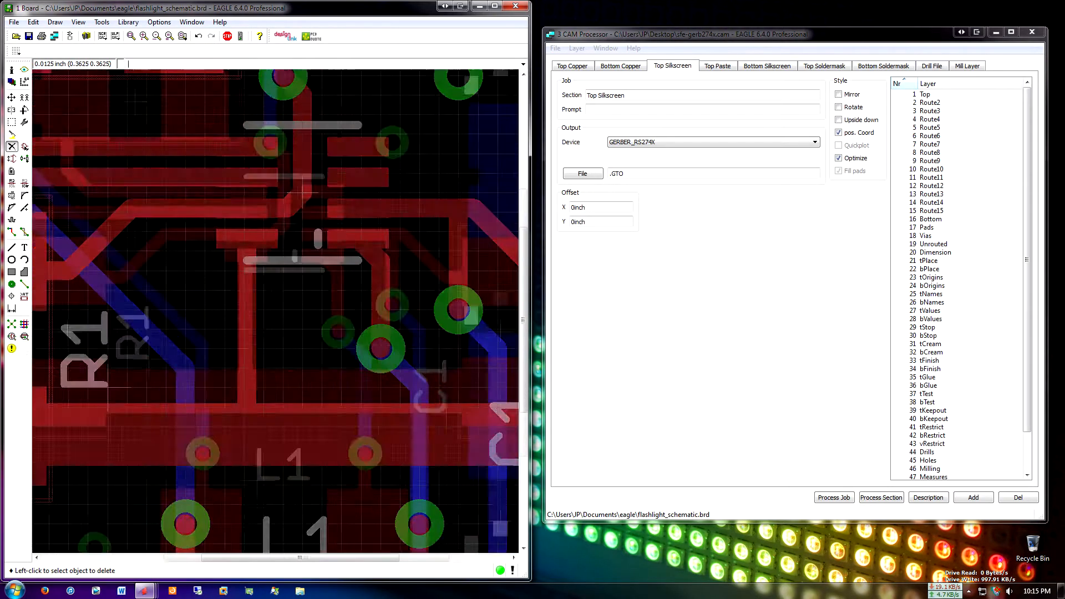
middle_drag(338, 279, 360, 263)
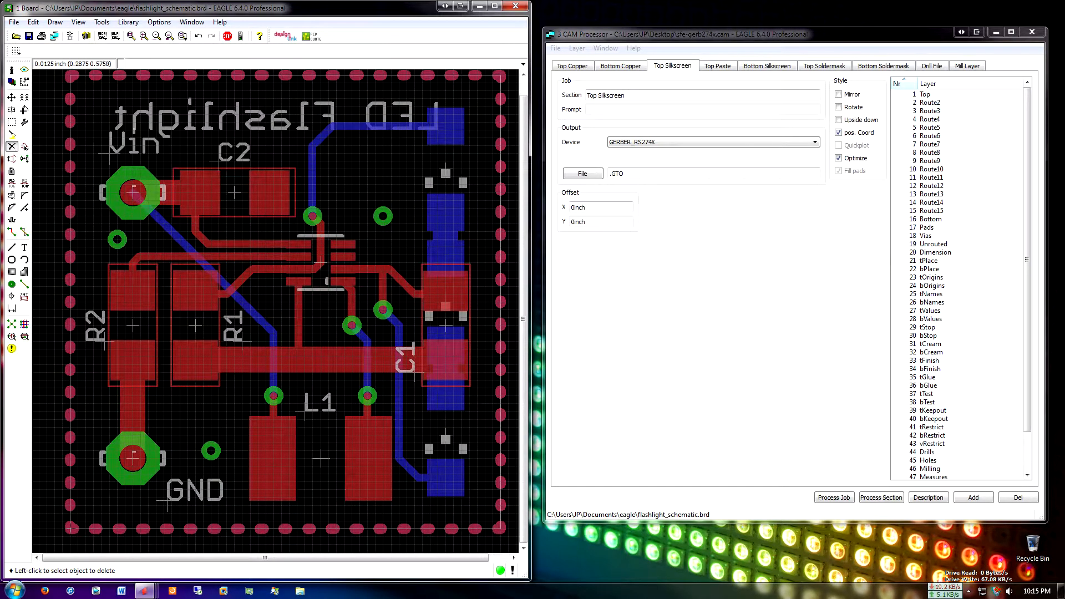
middle_drag(321, 262, 317, 265)
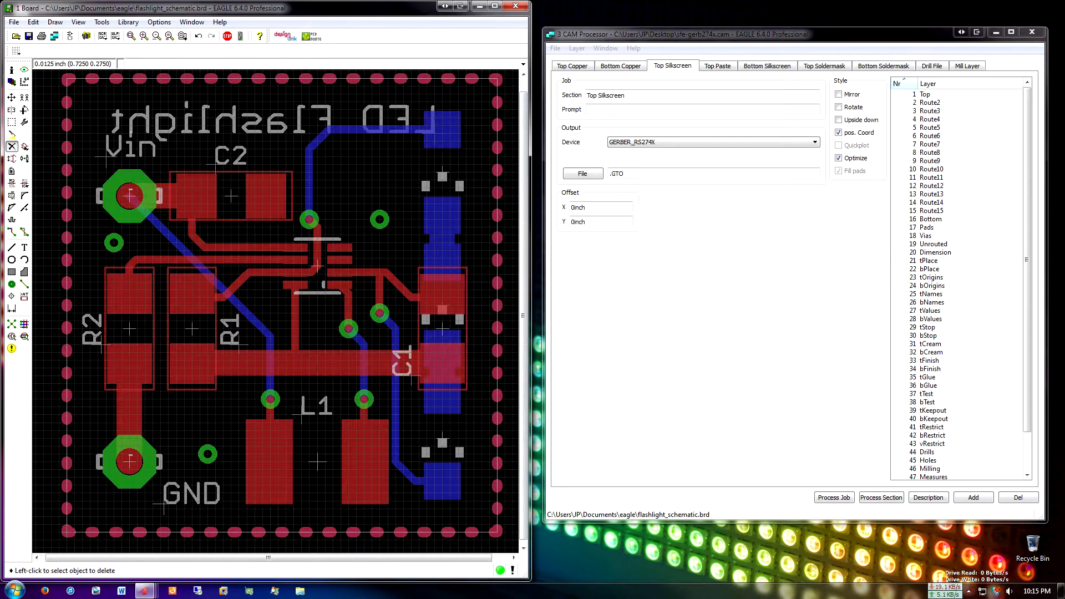
Select layers 21 tPlace, 22 bPlace, 25 tNames and 26 bNames for the Top Silkscreen section in the CAM Processor
click(688, 367)
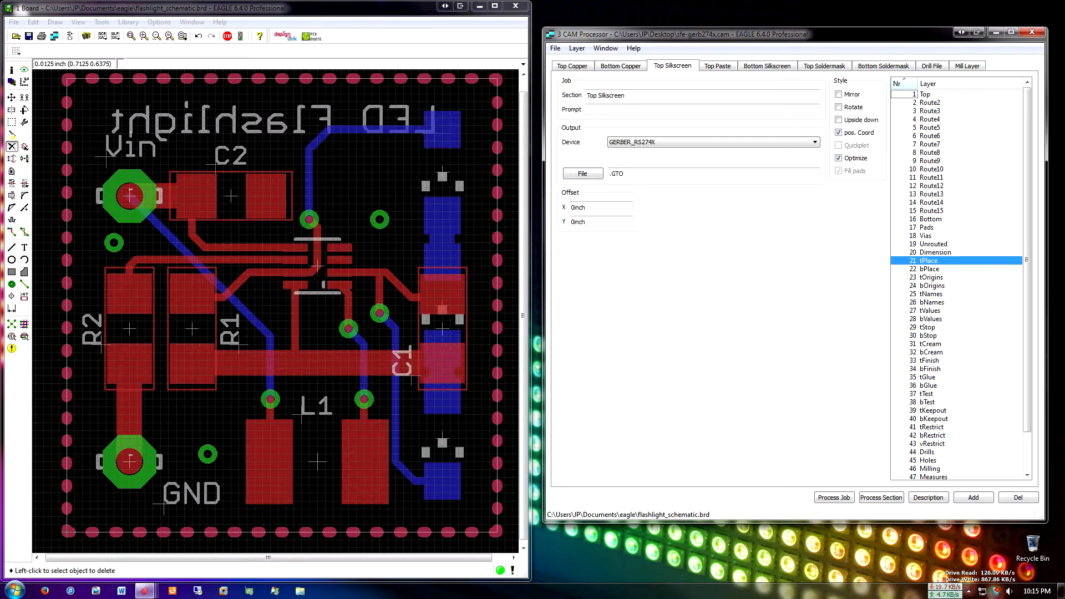
click(930, 269)
scroll(930, 269, down, 2)
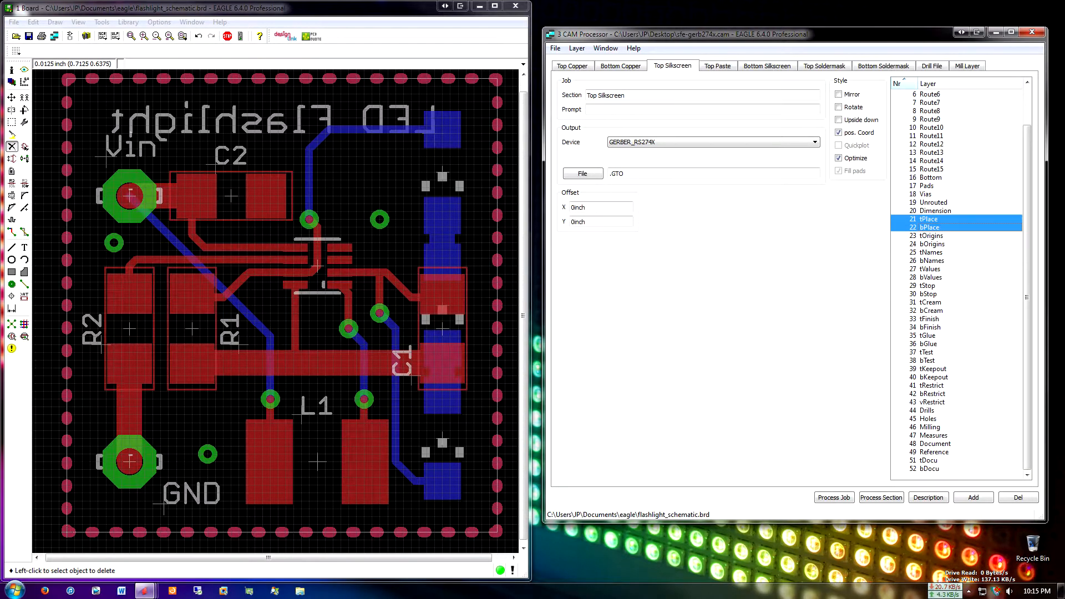
click(932, 252)
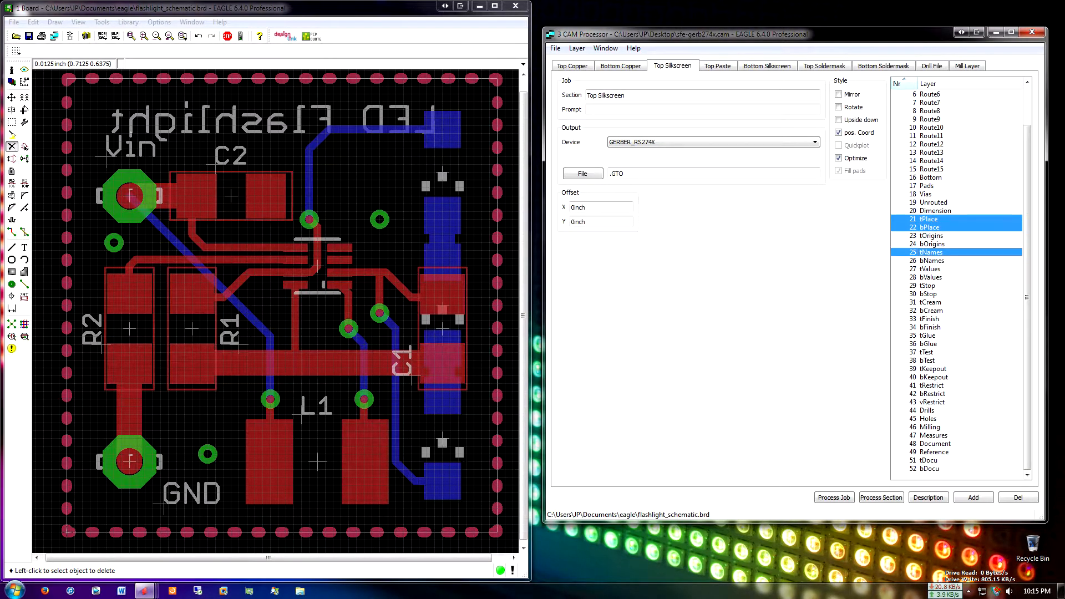
click(931, 261)
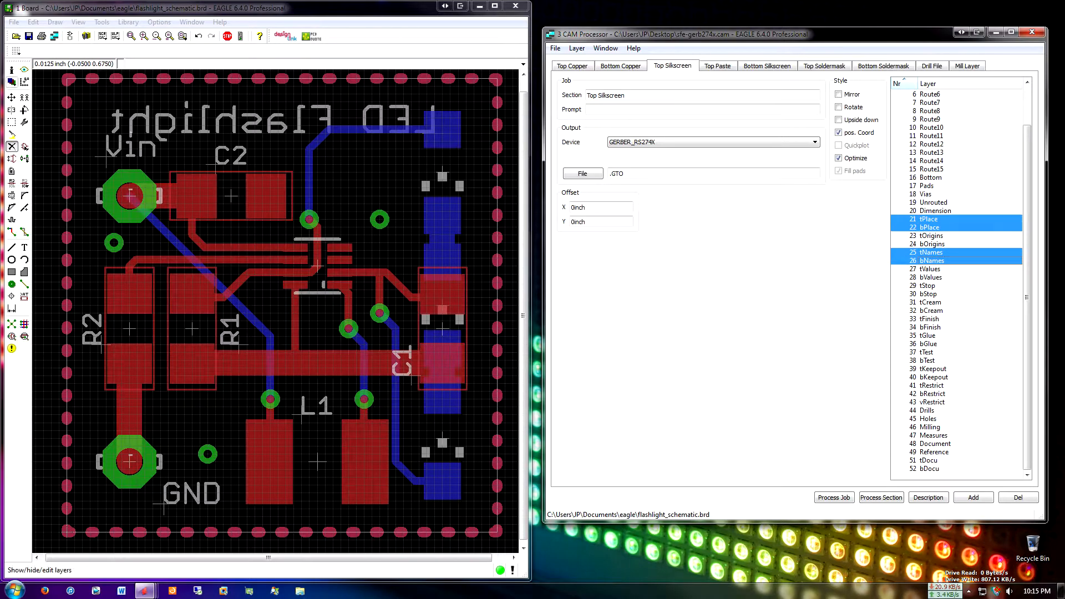
Hide layer 25 tNames on the board, with the layer display settings moved clear of the board view
click(12, 82)
drag(55, 9, 601, 81)
scroll(627, 189, down, 5)
click(567, 210)
click(677, 294)
click(677, 316)
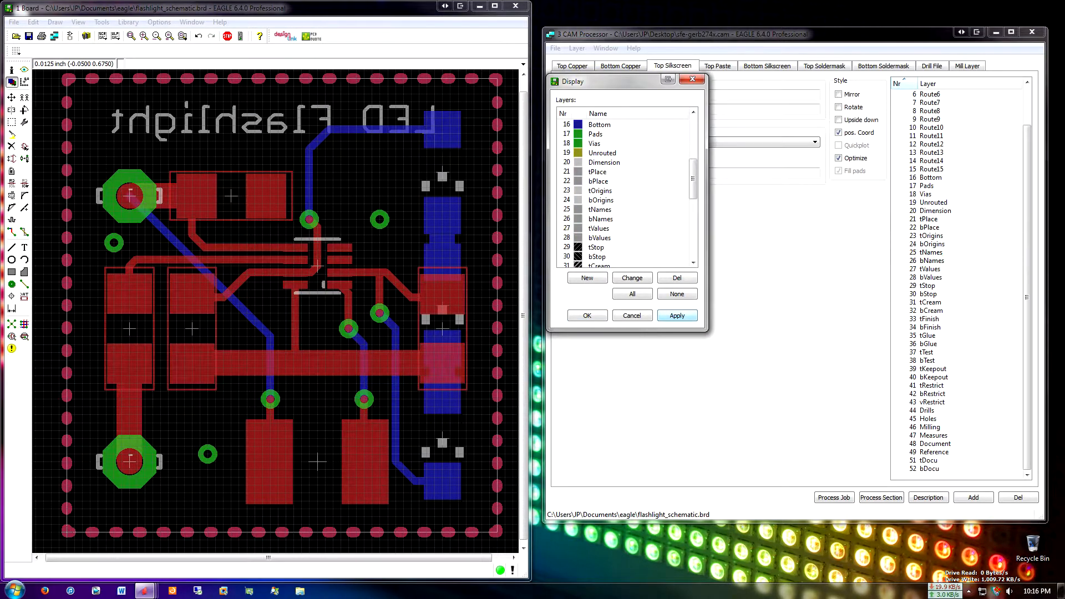
Show layer 25 tNames on the board again, and hide and restore layer 26 bNames to check what it contains
click(566, 210)
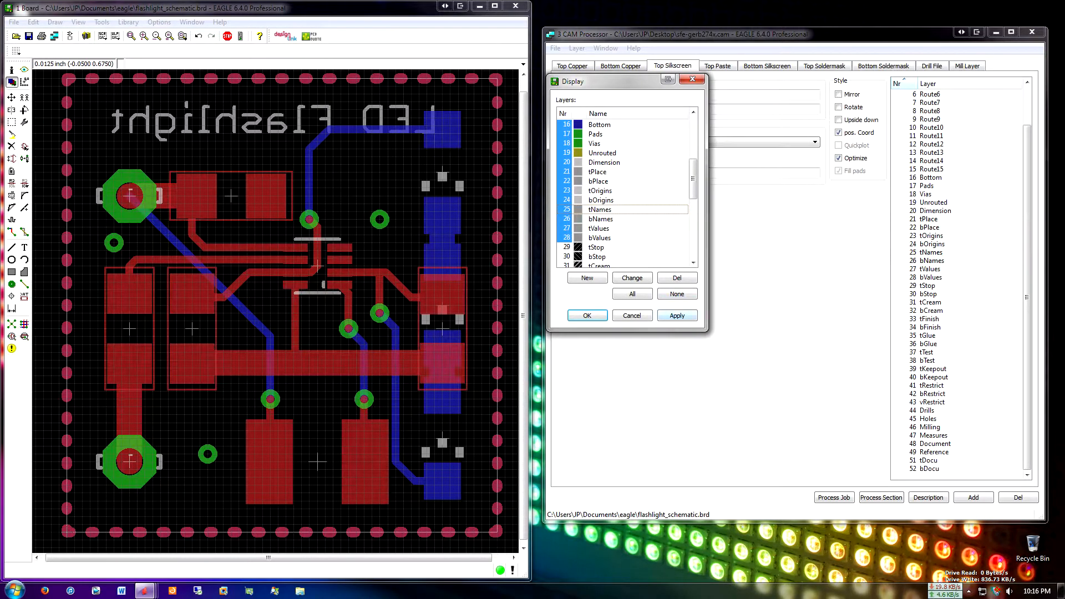
click(677, 315)
click(567, 219)
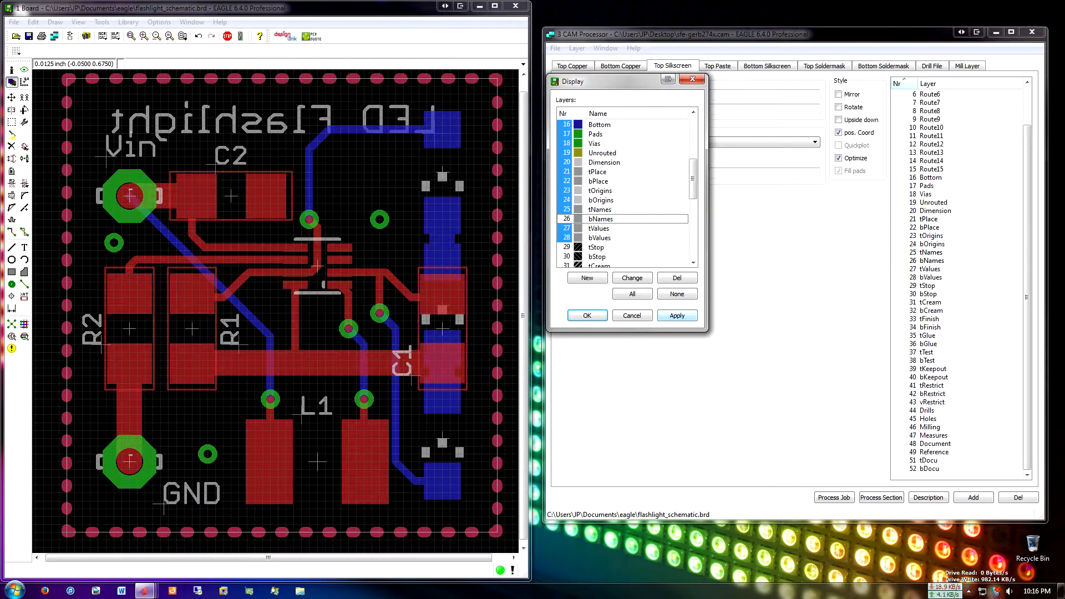
click(677, 316)
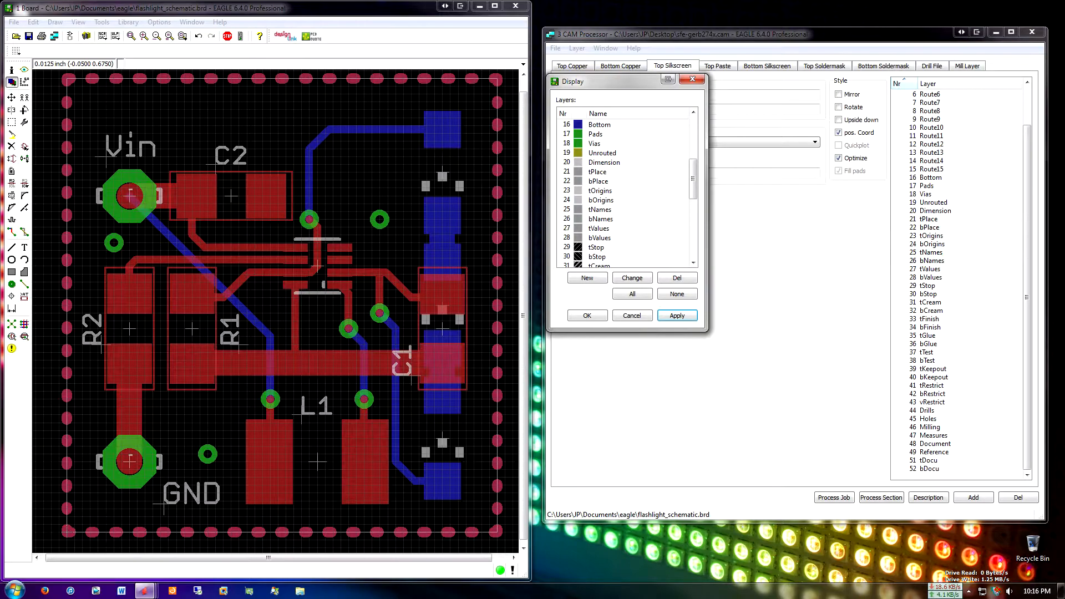
click(567, 219)
click(677, 316)
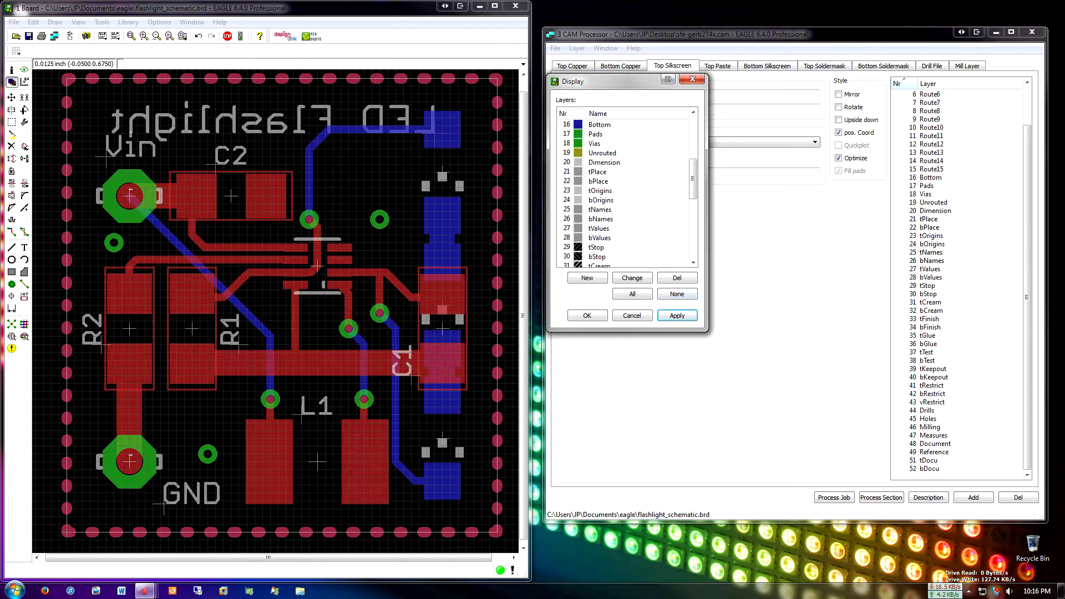
Hide and restore layers 21 tPlace and 22 bPlace one at a time to check which silkscreen outlines each contains
click(566, 171)
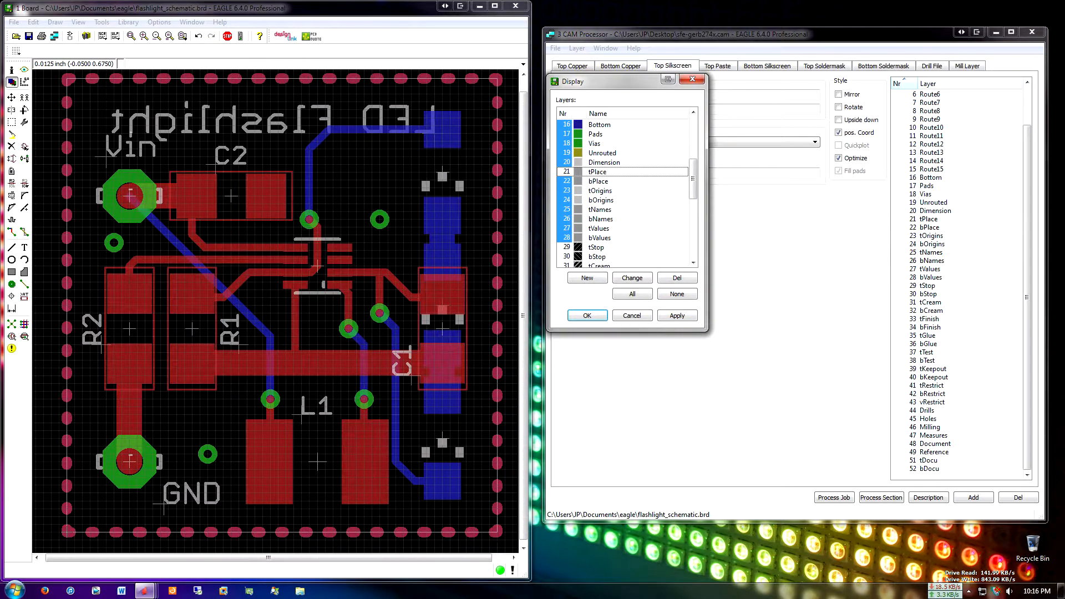
click(677, 315)
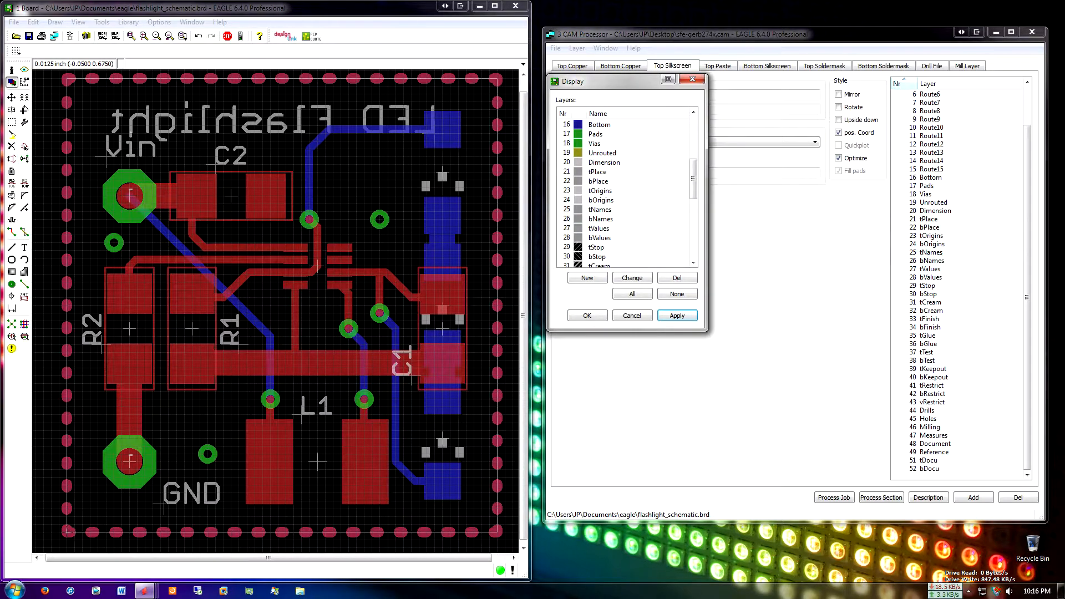
click(567, 172)
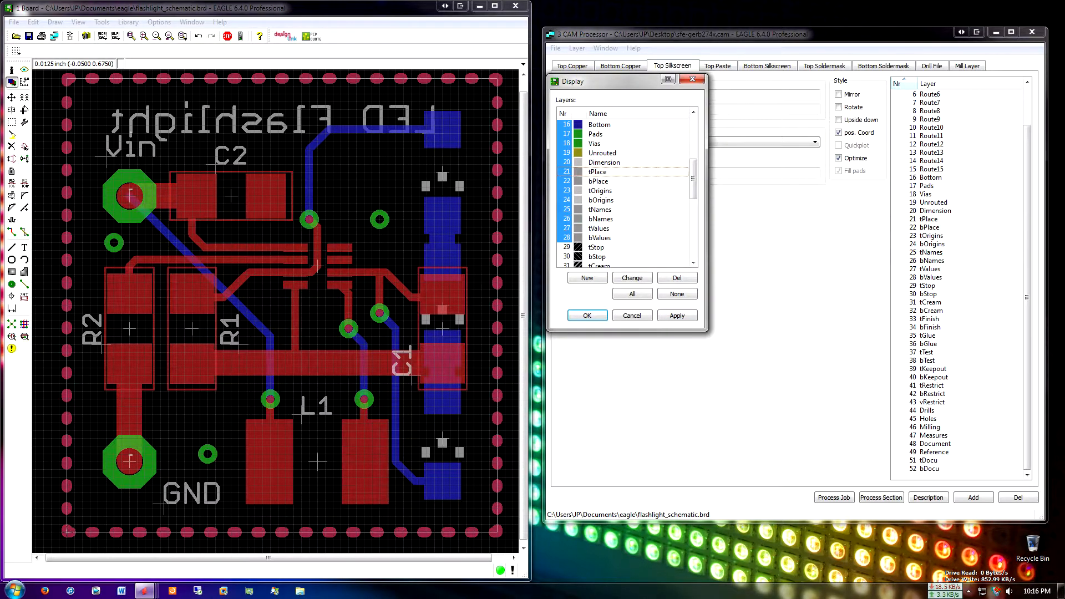
click(677, 315)
click(567, 181)
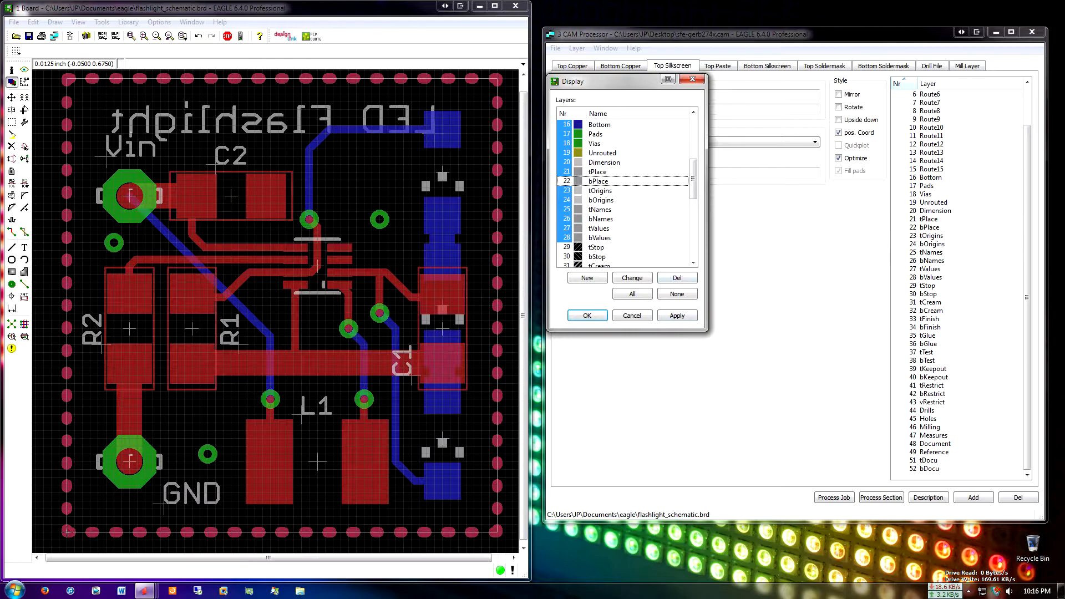
click(677, 316)
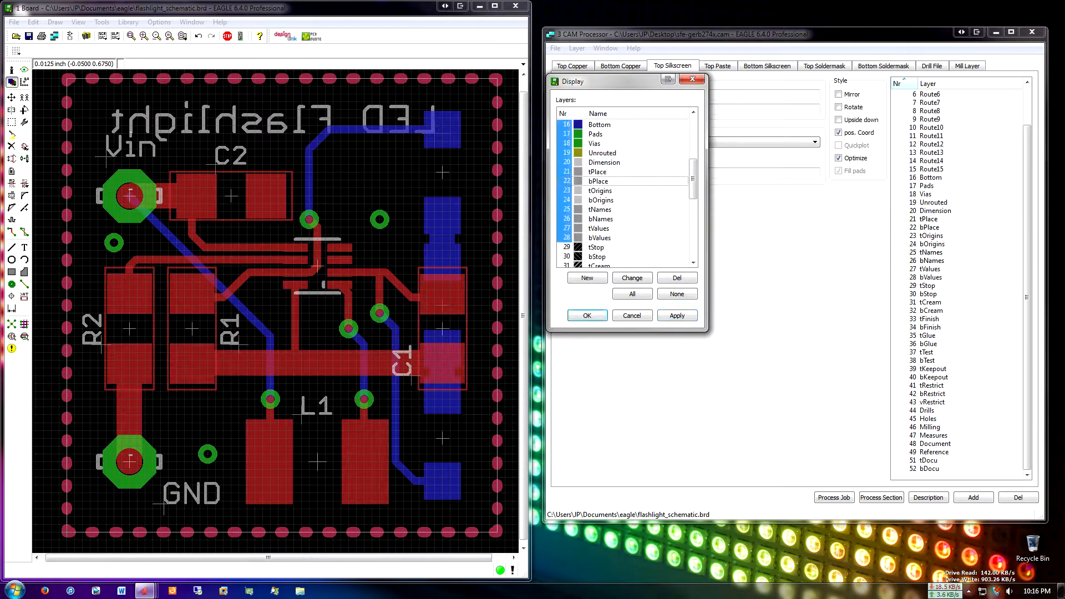
click(587, 315)
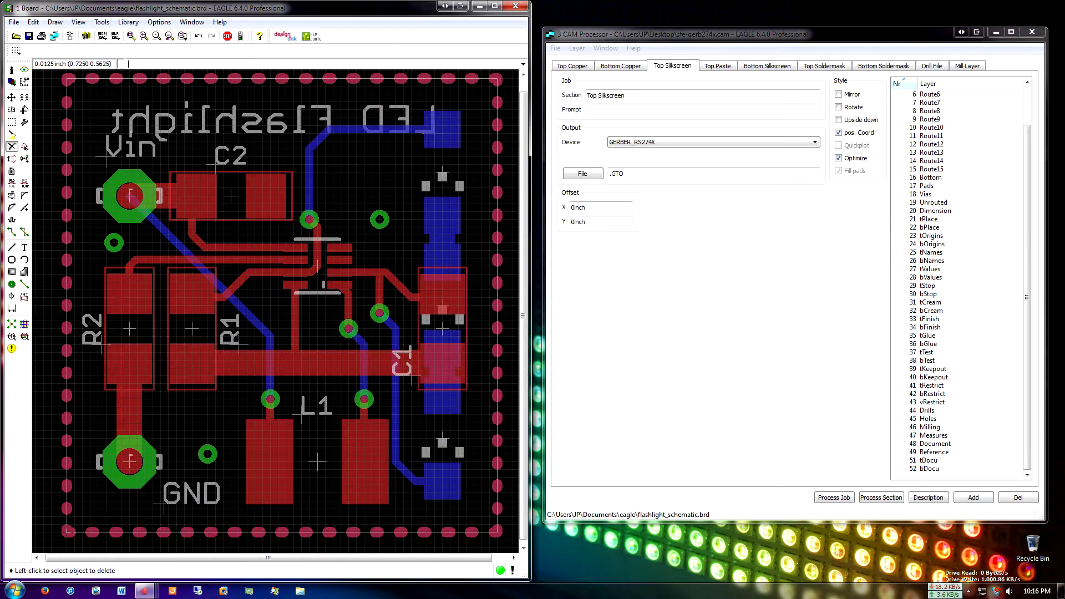
Deselect layers 22 bPlace and 26 bNames in the CAM Processor's Top Silkscreen section, keeping 21 tPlace and 25 tNames
click(1027, 298)
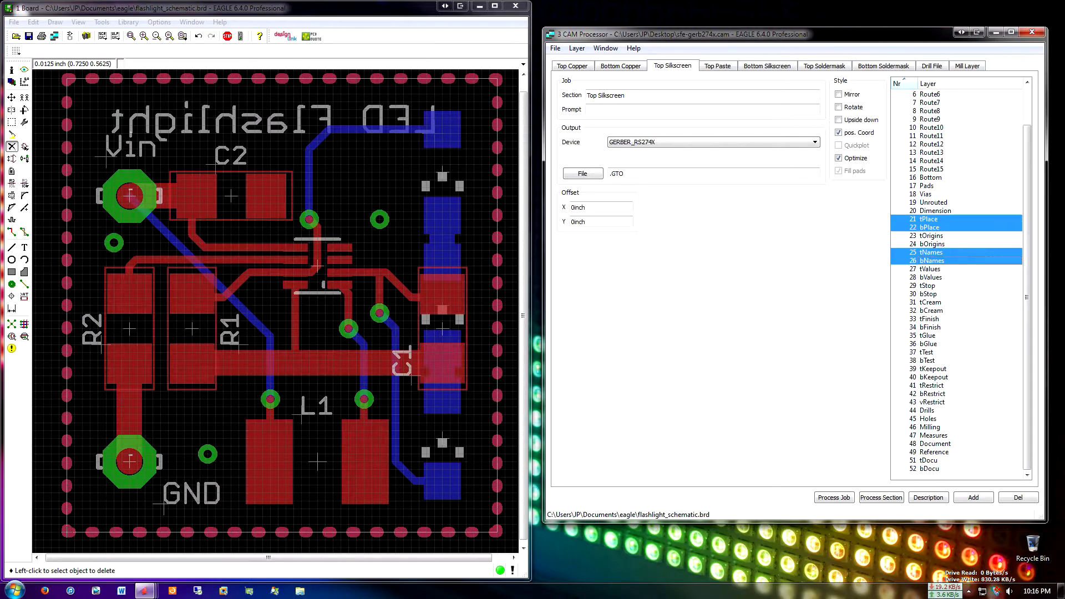
click(930, 228)
click(932, 261)
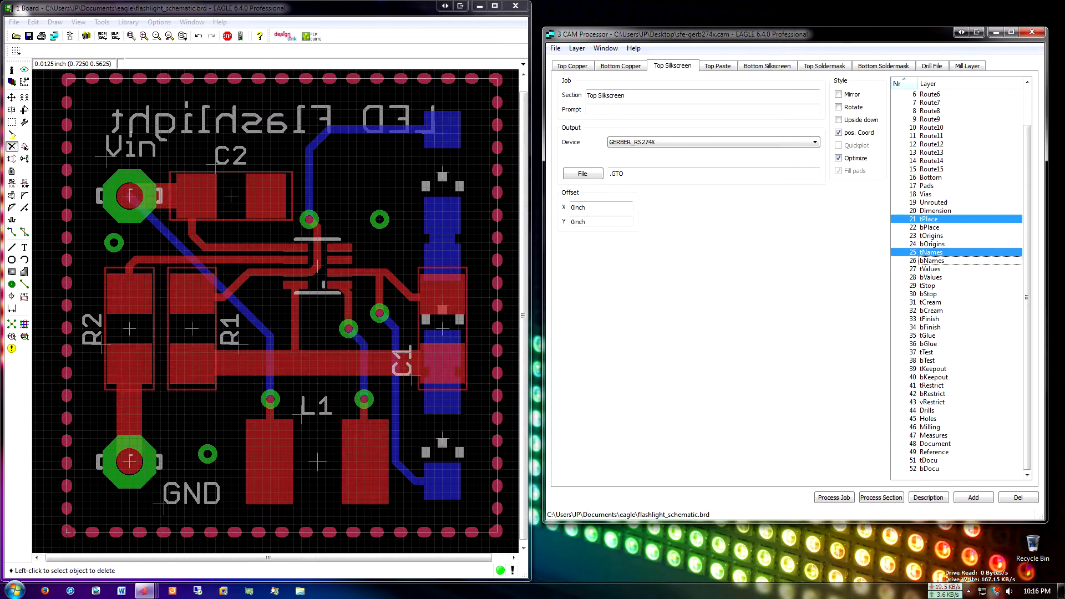
Select layers 22 bPlace and 26 bNames for the Bottom Silkscreen section and check its output file extension
click(767, 66)
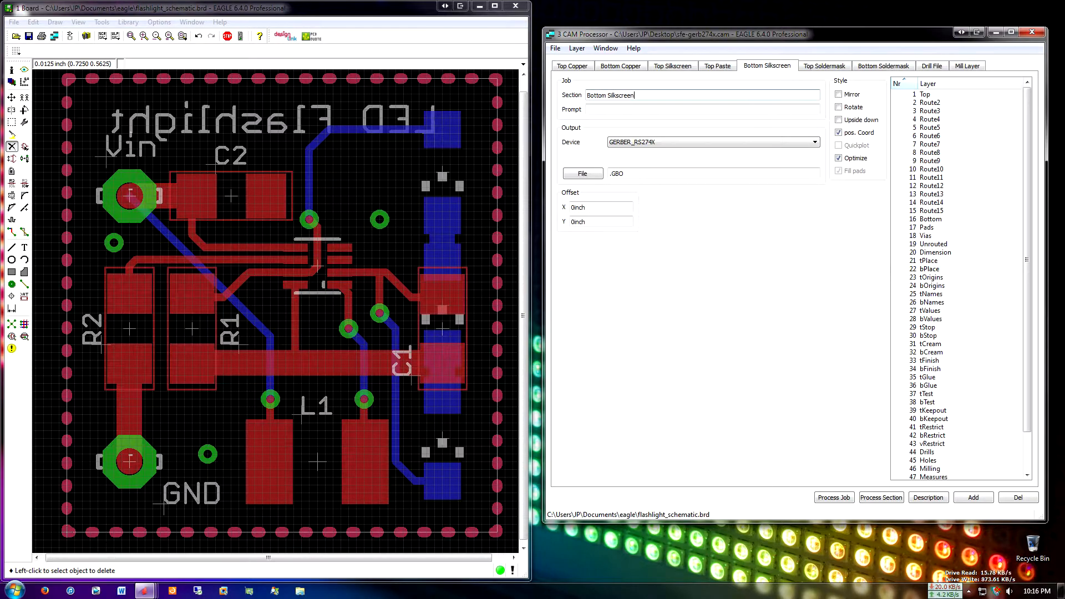
click(931, 269)
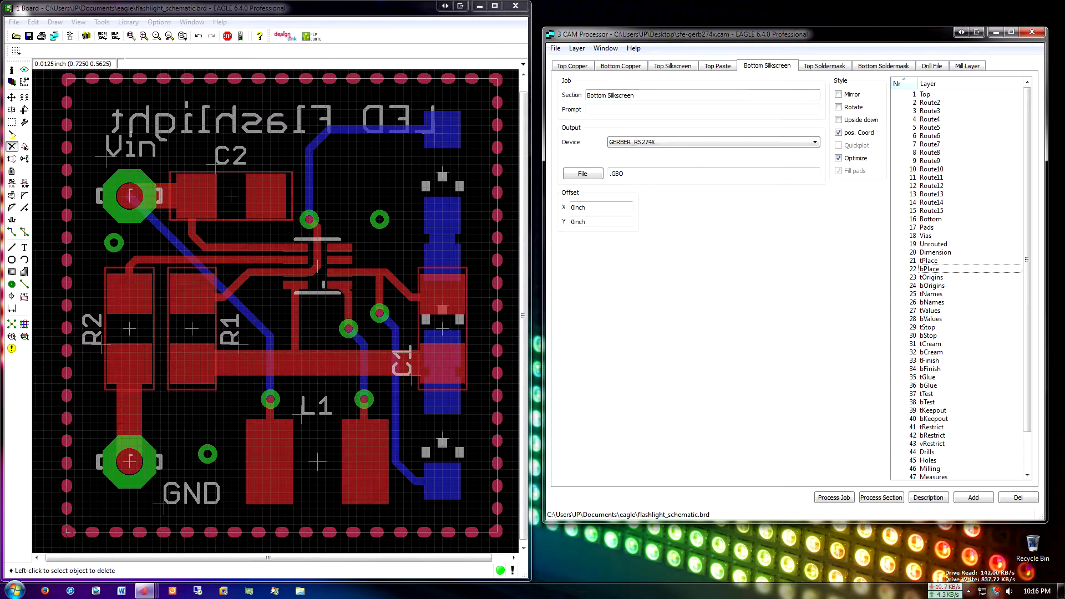
click(931, 269)
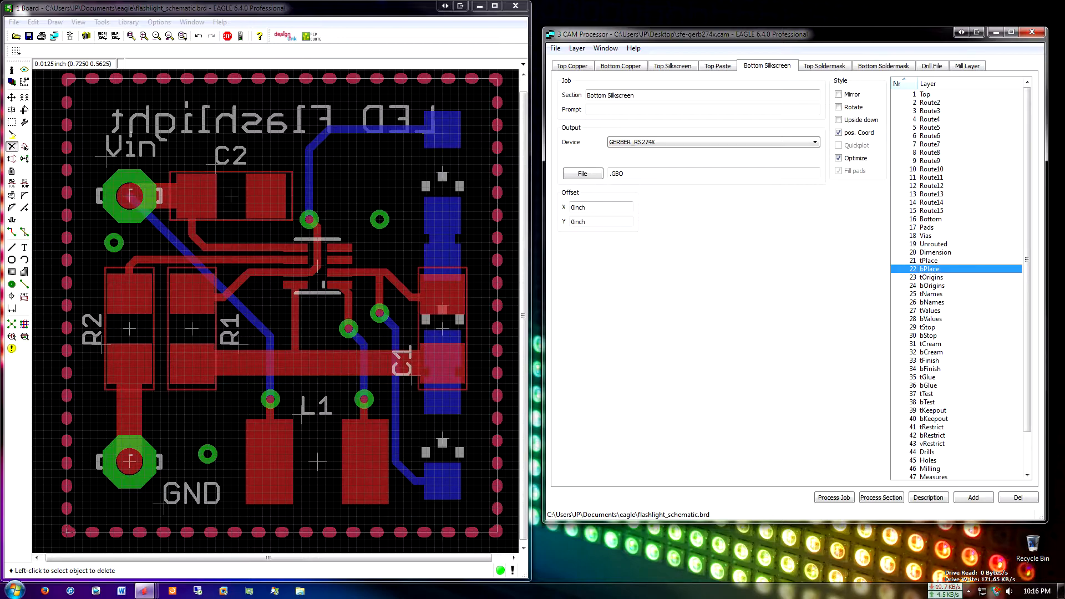
click(933, 302)
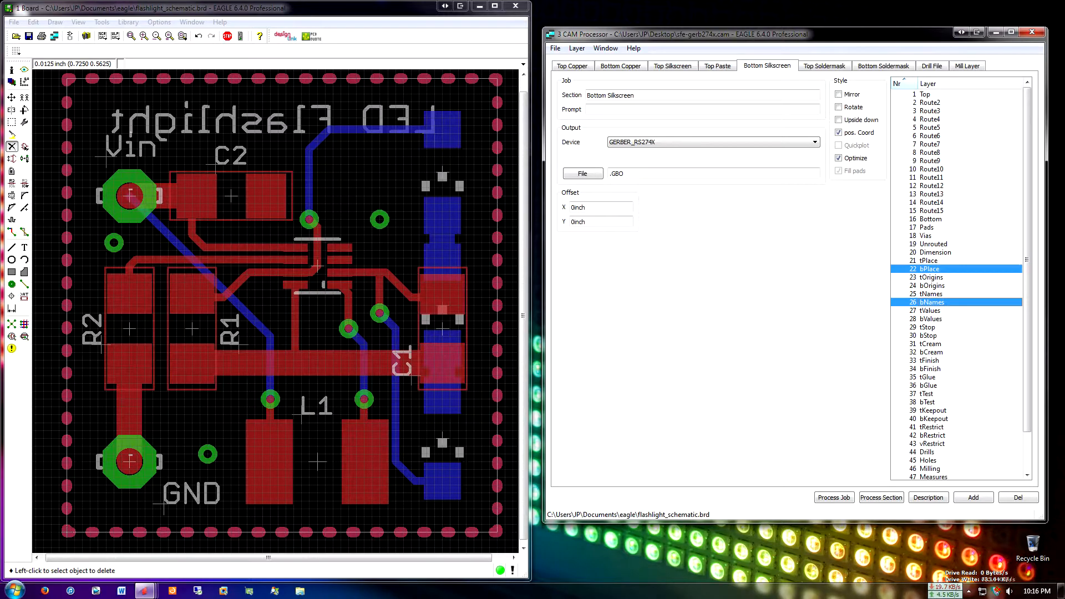
drag(626, 174, 609, 174)
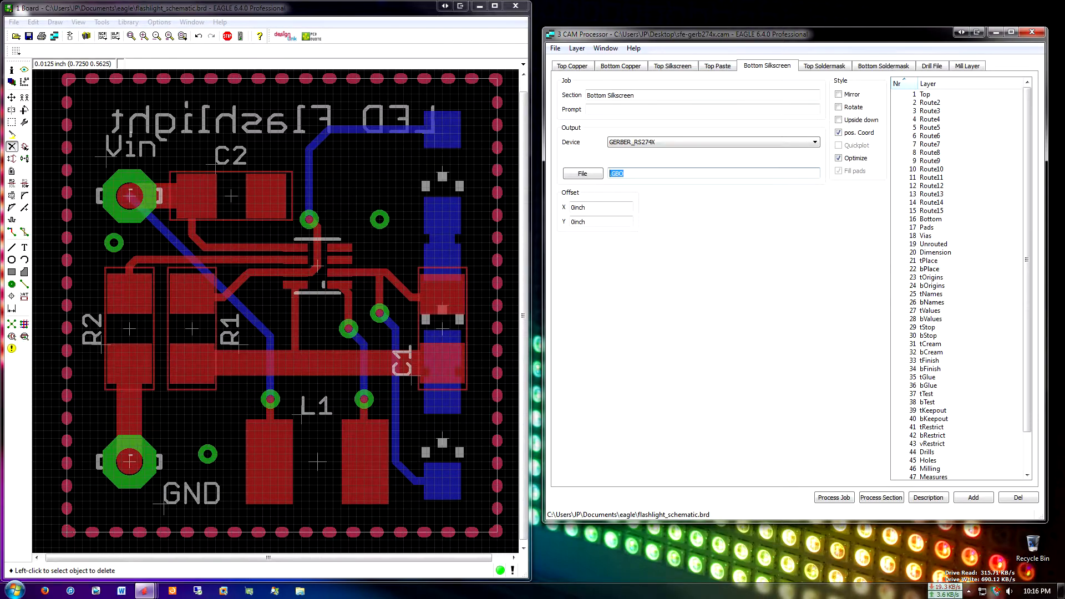
Review the layers and output file extensions of the soldermask, Drill File, copper and Top Silkscreen sections
click(825, 66)
click(884, 66)
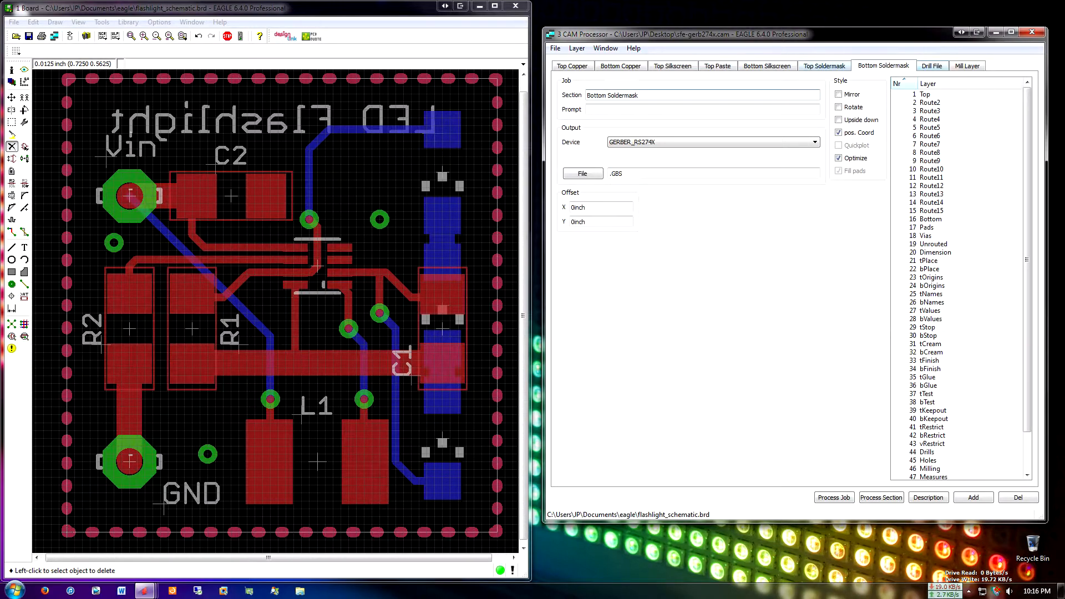
click(932, 66)
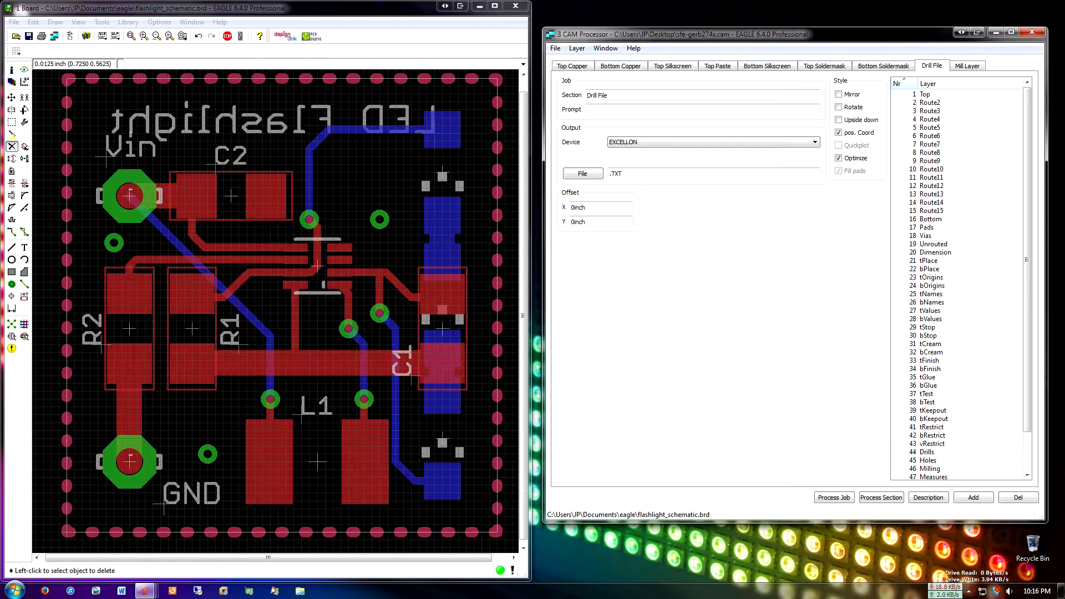
click(672, 65)
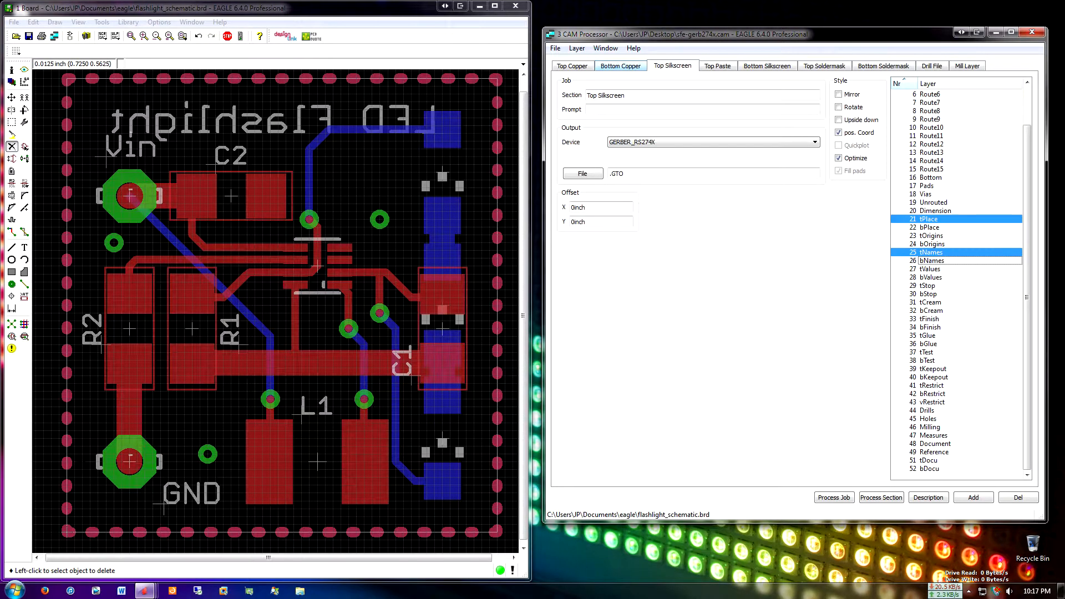
click(620, 65)
click(572, 66)
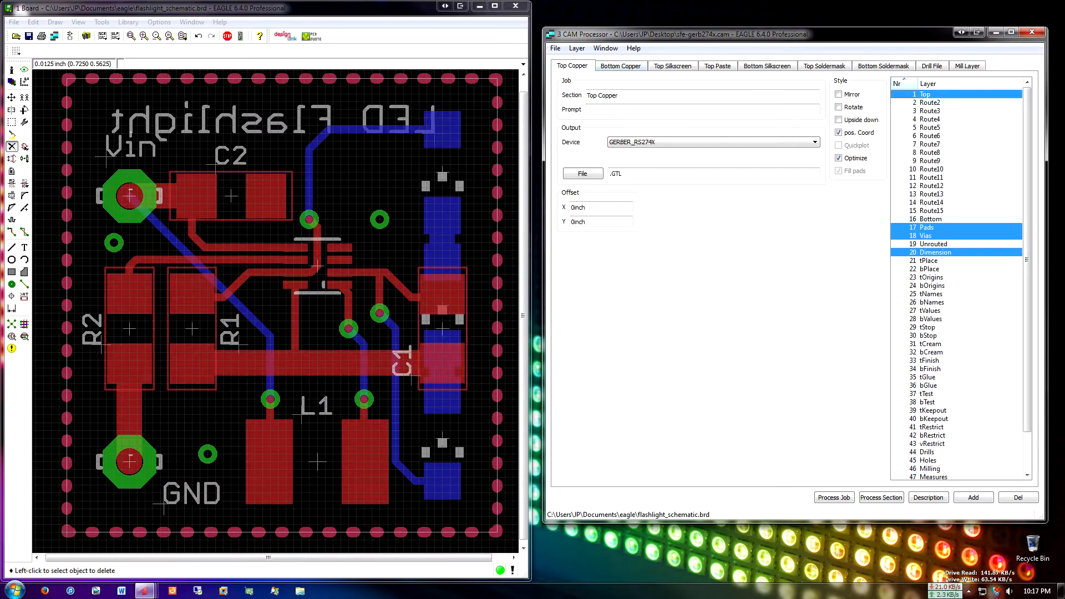
click(621, 65)
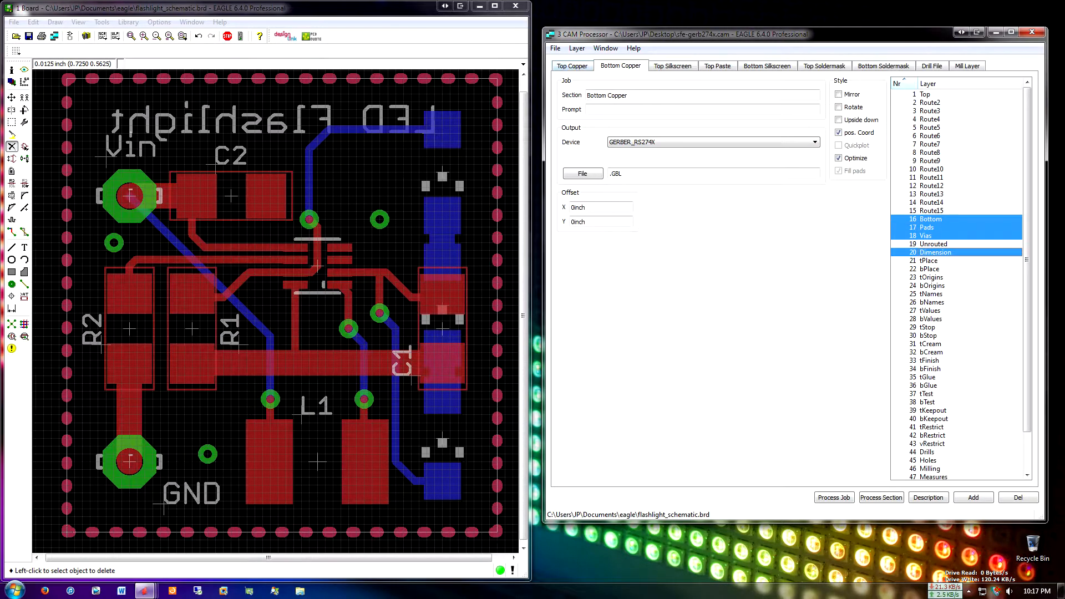
click(672, 65)
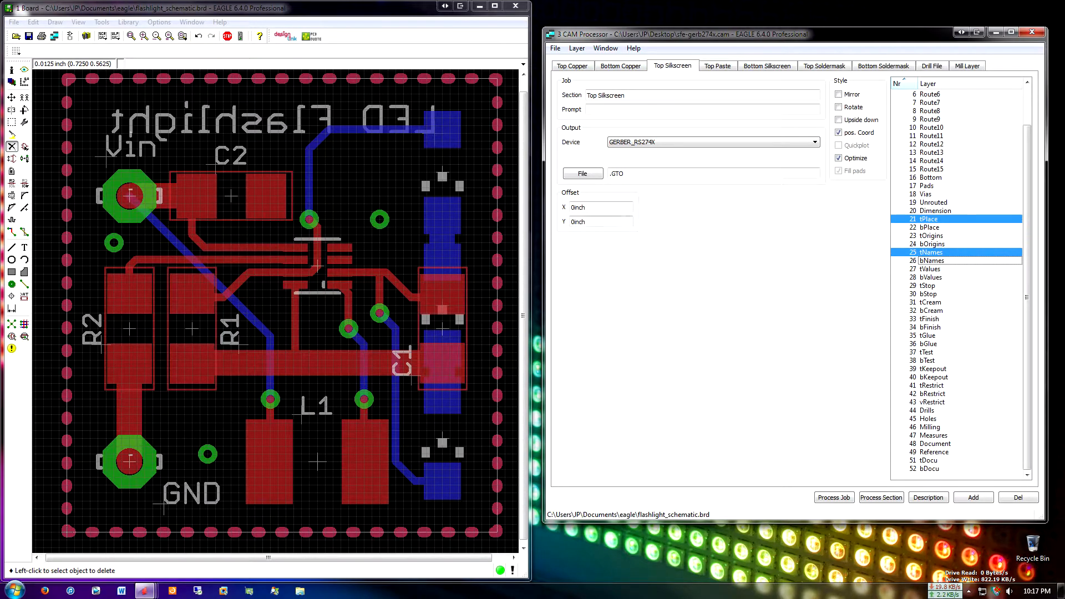
click(957, 475)
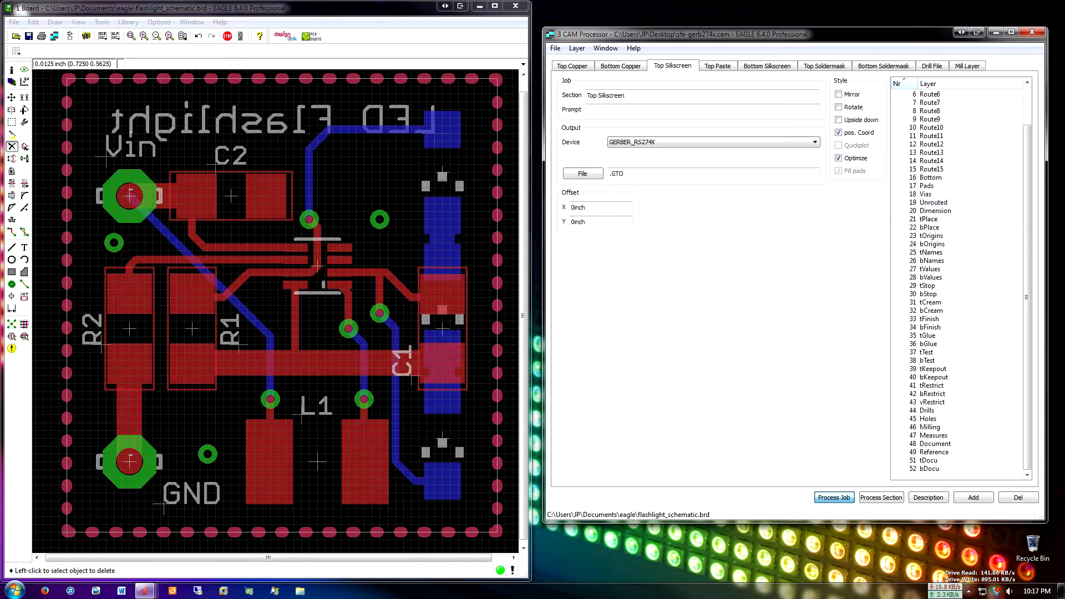
drag(627, 173, 610, 174)
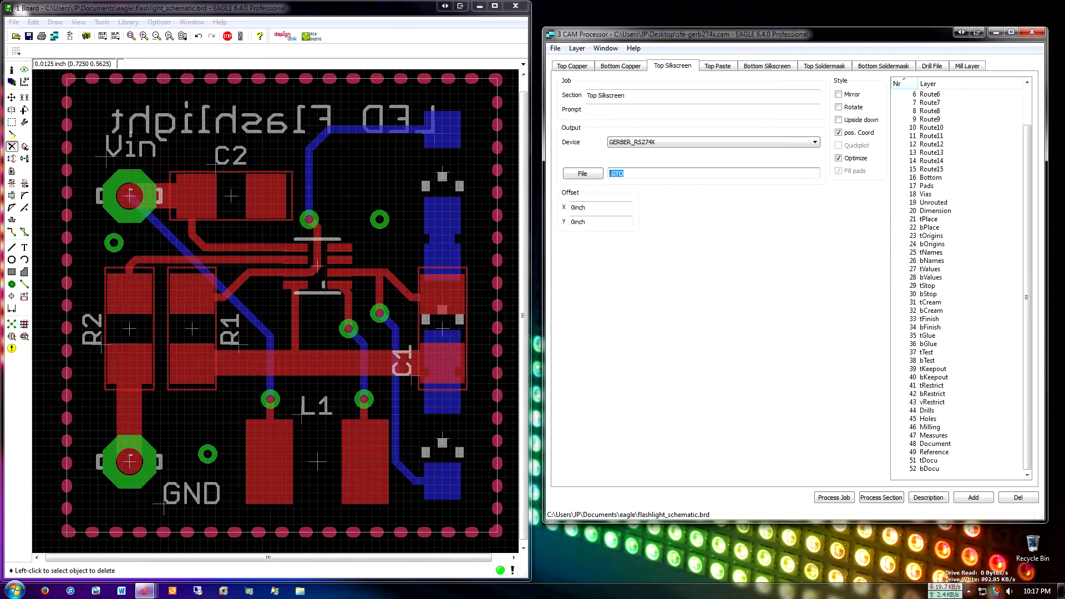
Open the eagle folder from Documents in Windows Explorer and place its window beside the CAM Processor
key(super)
click(169, 222)
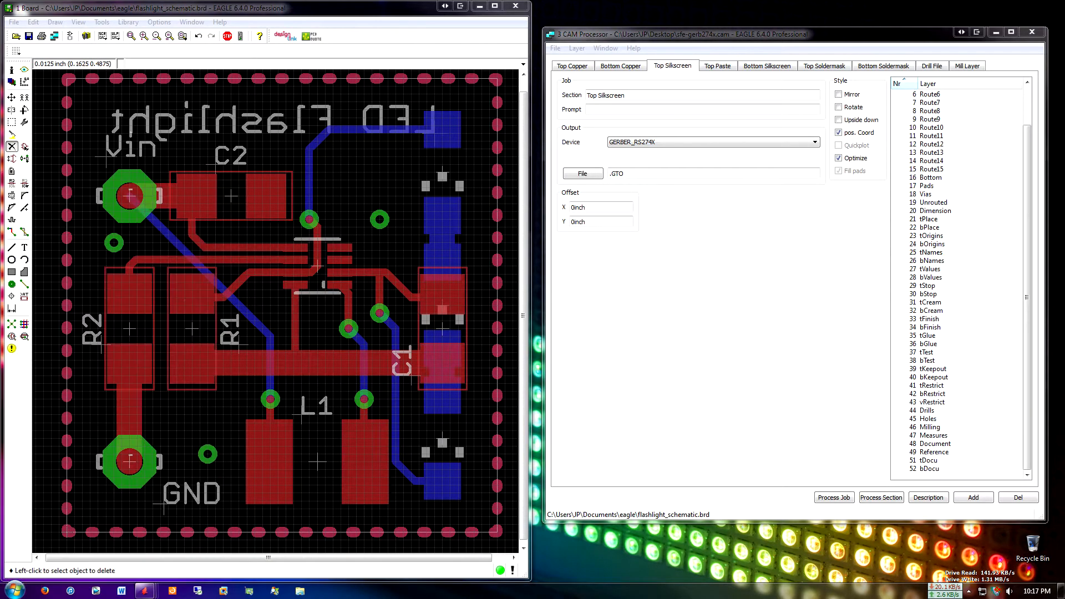
double_click(520, 346)
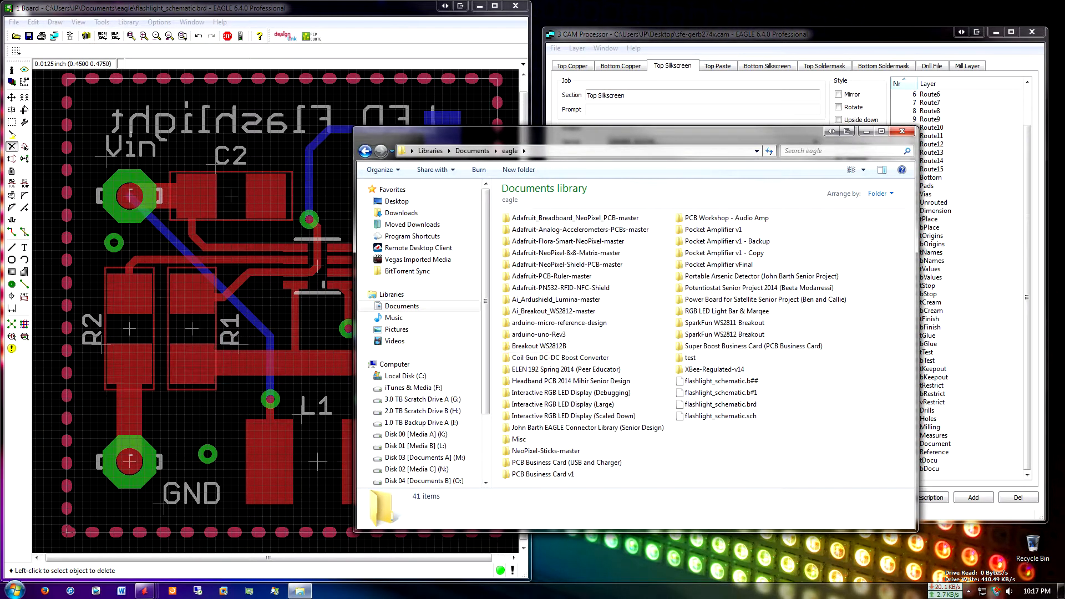
drag(802, 438, 699, 366)
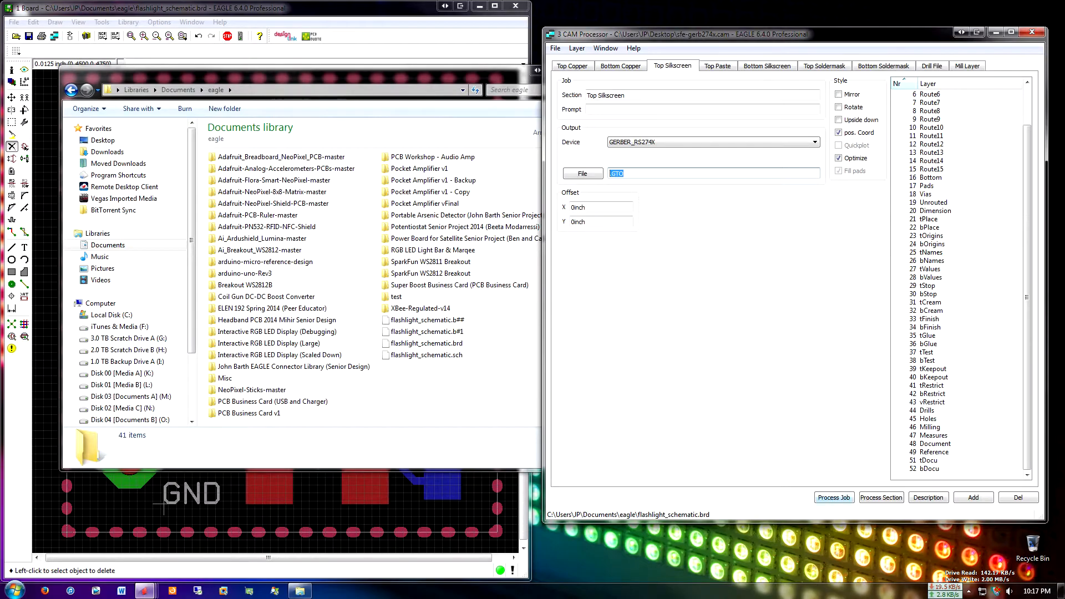
Process the whole CAM job to generate the Gerber and drill files, saving the board file first
click(834, 497)
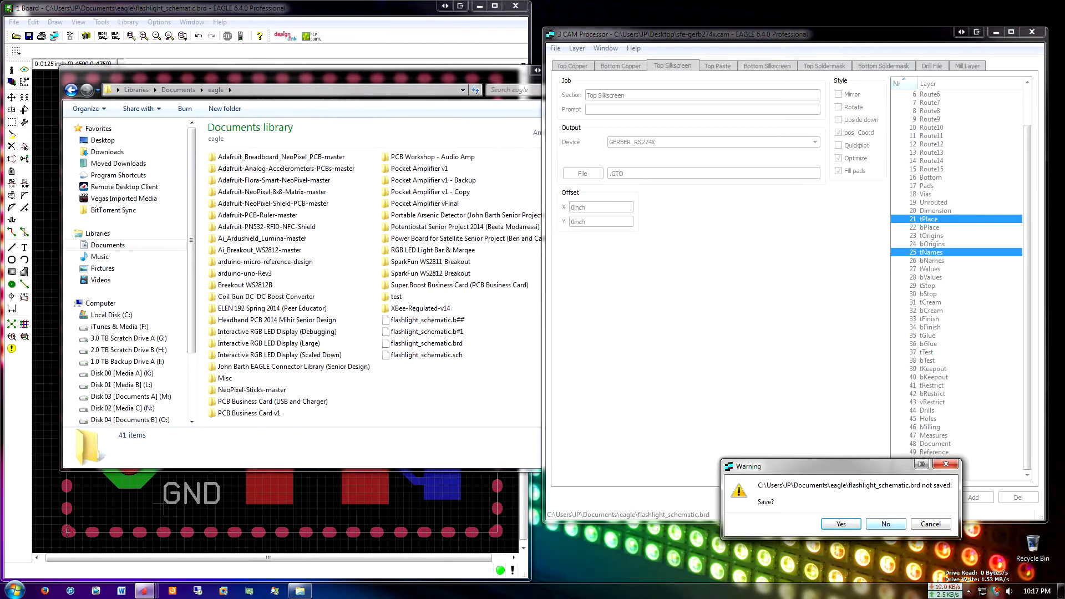
key(Return)
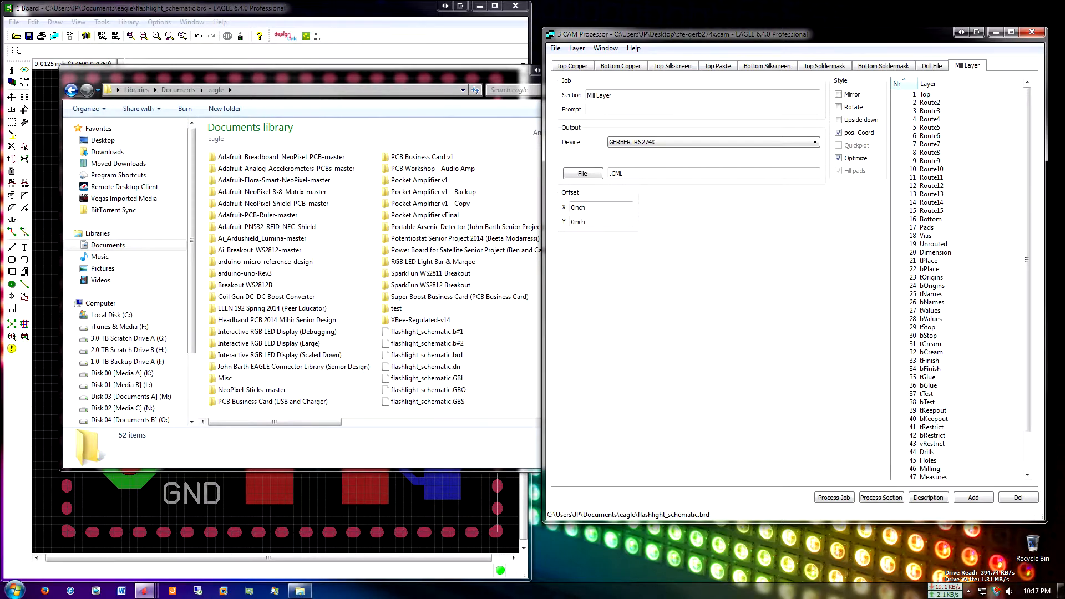
Maximize the eagle folder, list it in Details view sorted by date modified, and look over the generated flashlight_schematic files
key(alt+Tab)
click(587, 70)
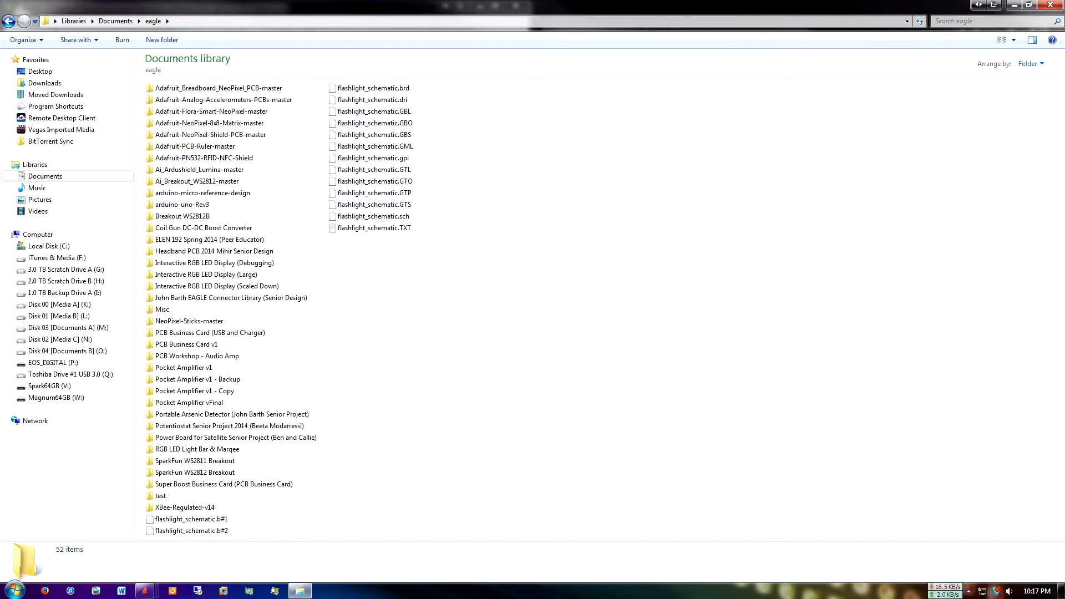
click(1014, 39)
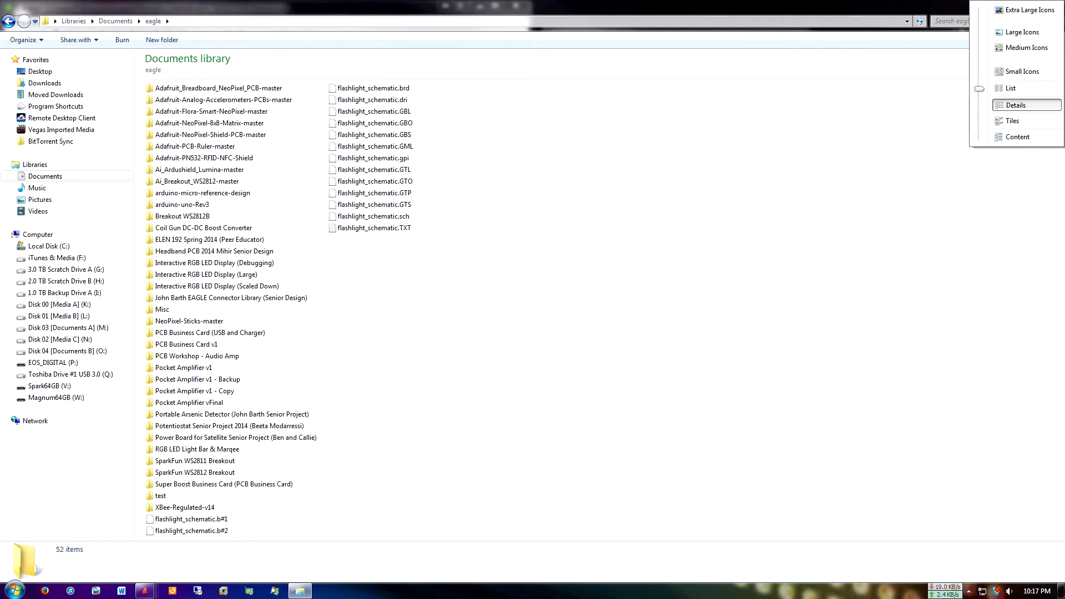
click(1016, 105)
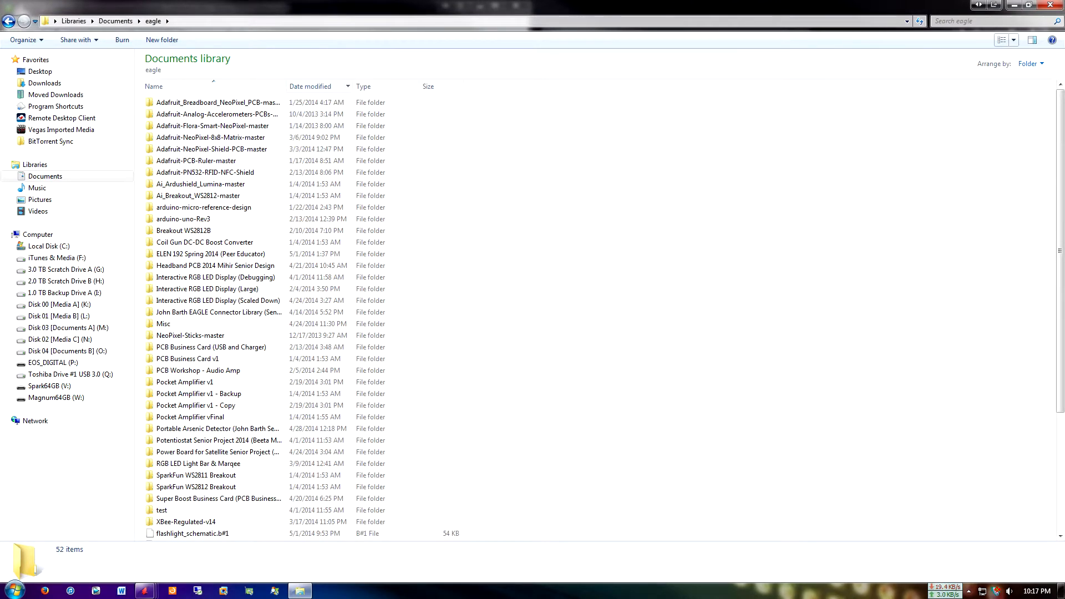
click(314, 87)
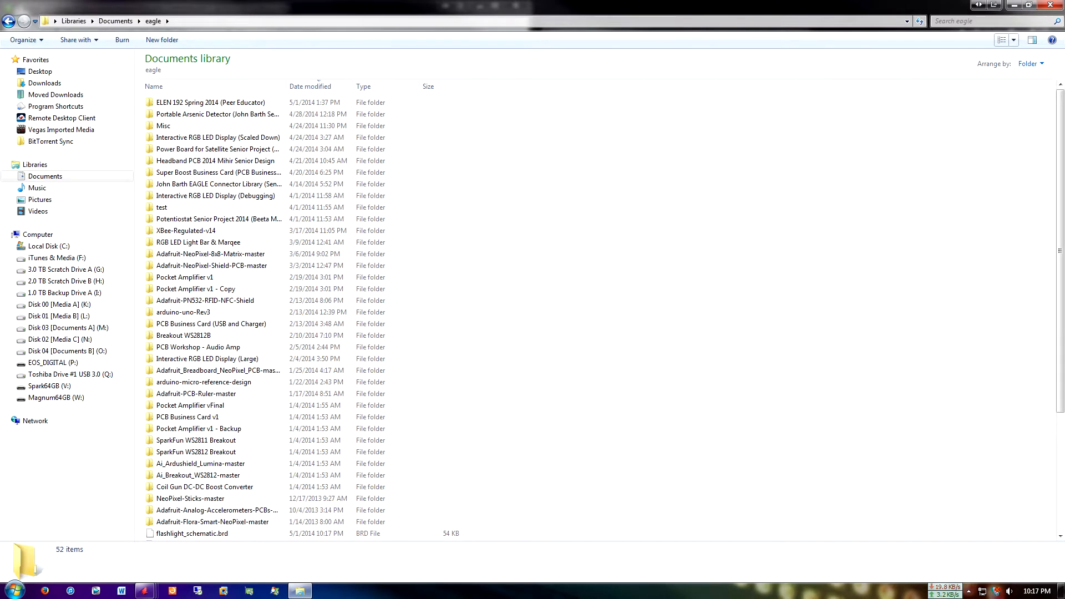
scroll(322, 311, down, 5)
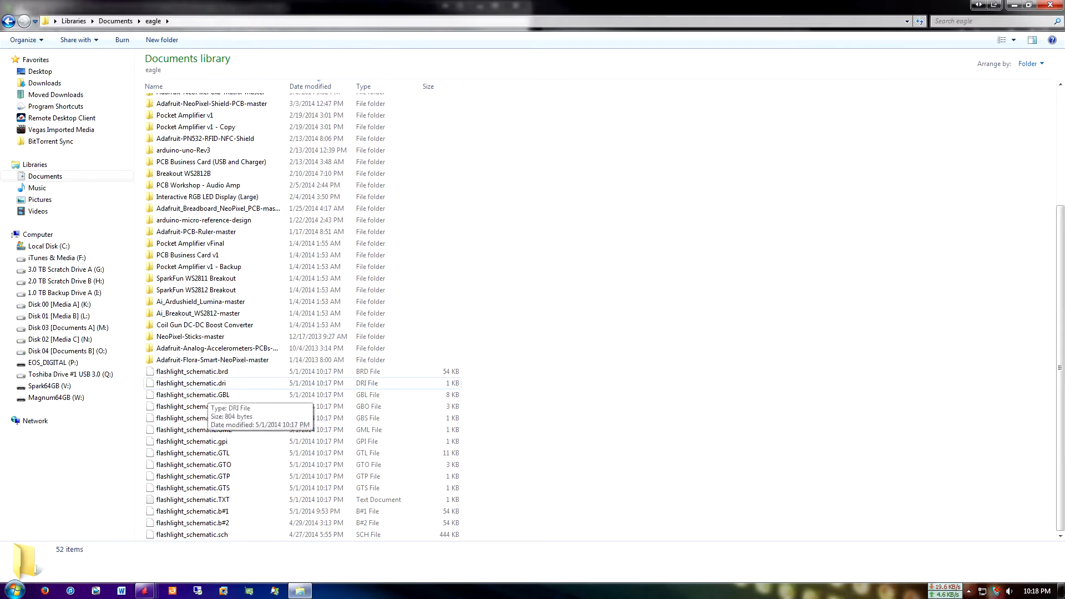
Select the generated files from flashlight_schematic.dri through flashlight_schematic.TXT in the eagle folder and cut them
click(200, 384)
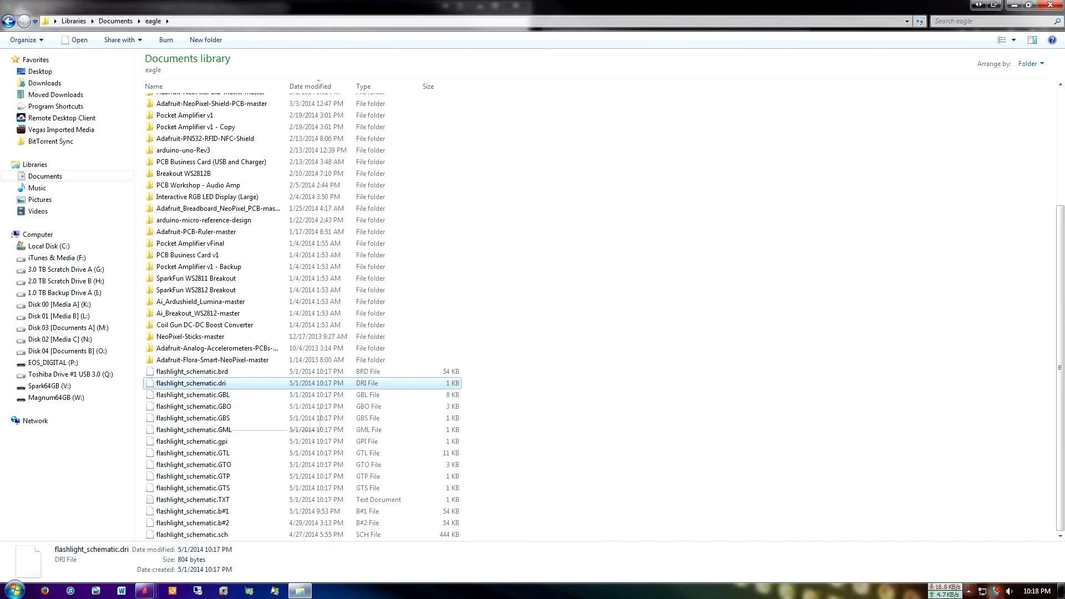
shift+click(211, 500)
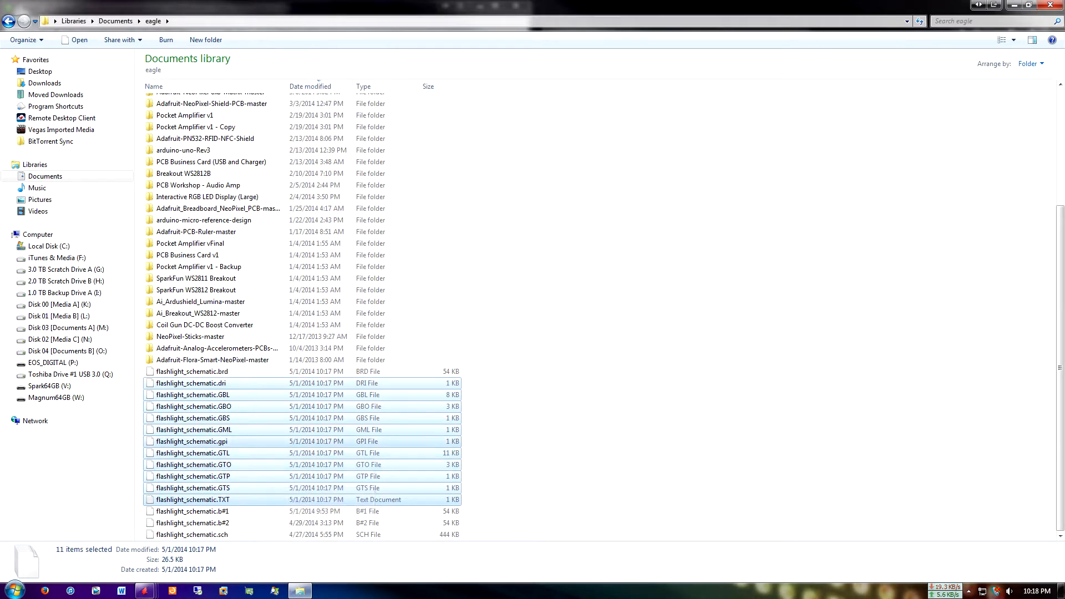
right_click(204, 424)
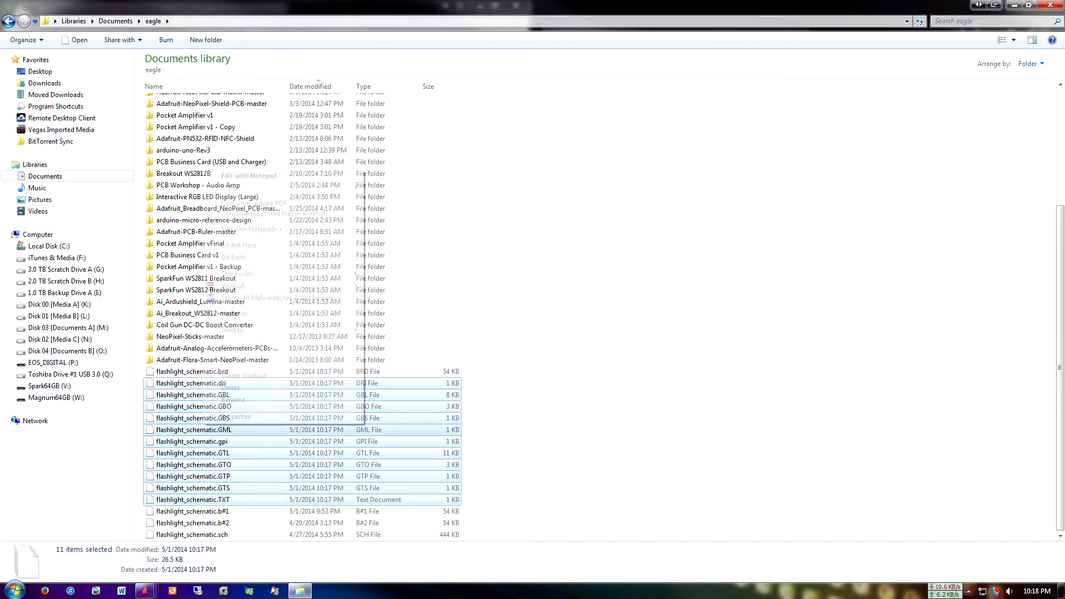
click(229, 359)
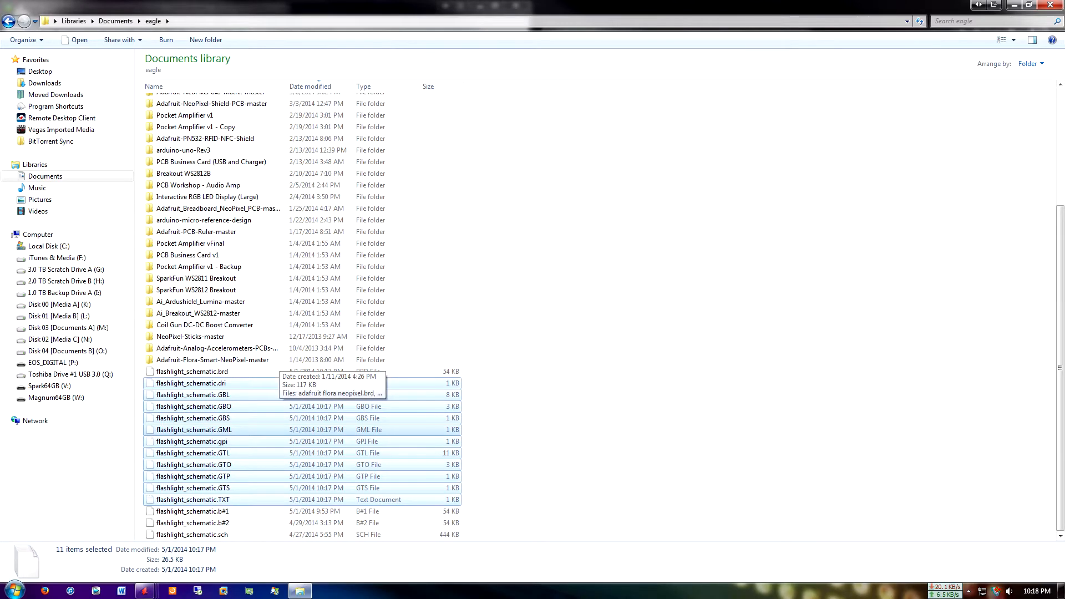
Close the Explorer window and move the CAM Processor window aside to uncover free space on the desktop
right_click(540, 294)
click(1030, 5)
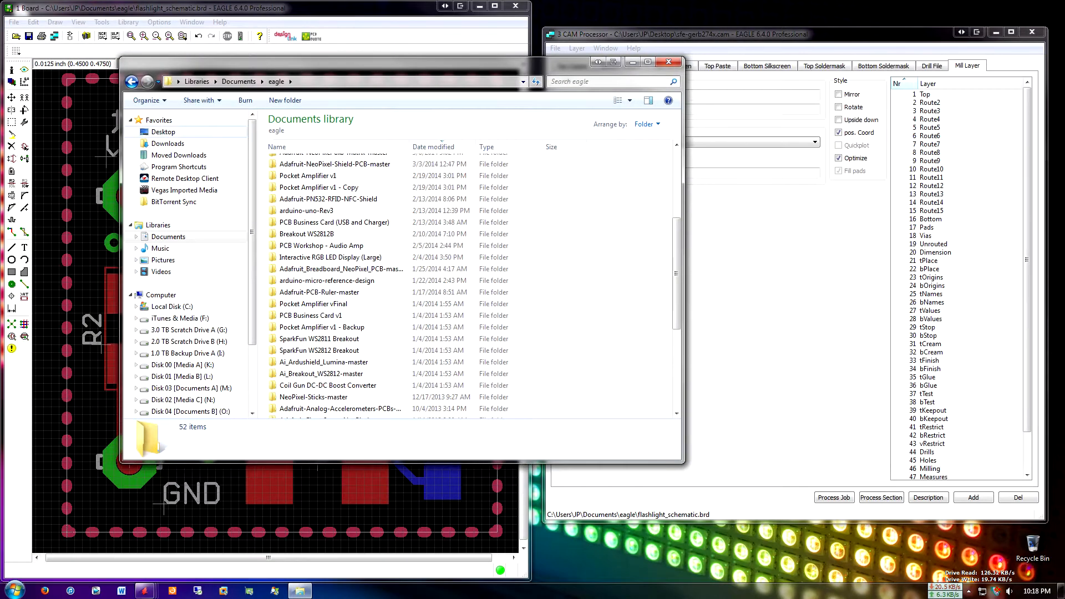
click(163, 132)
right_click(440, 284)
click(468, 343)
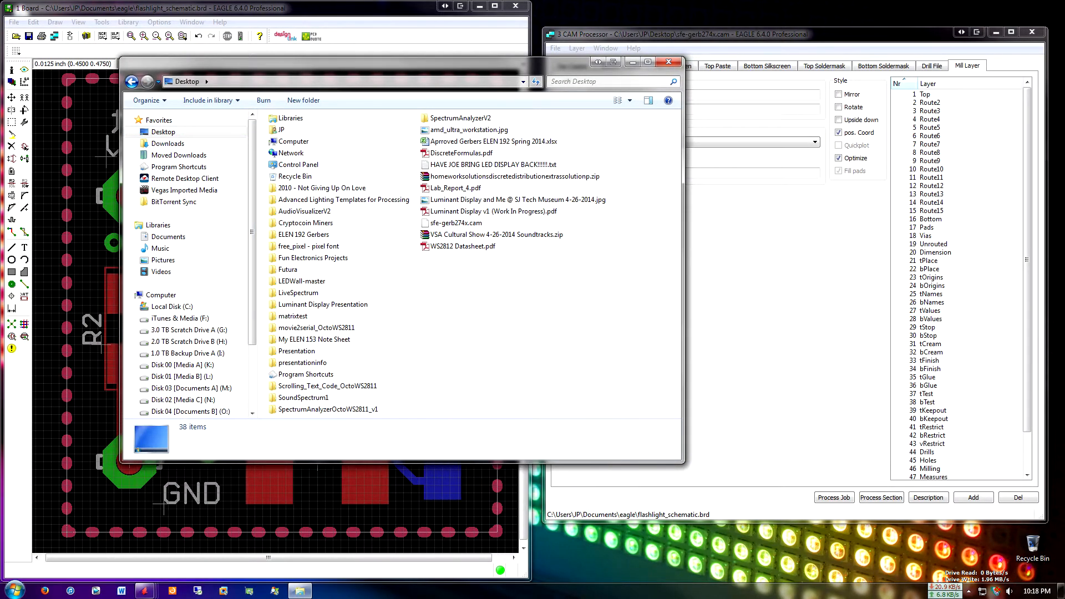
click(668, 62)
drag(769, 35, 594, 260)
Create a new folder on the desktop named Flashlight Gerbers
right_click(615, 46)
mouse_move(644, 229)
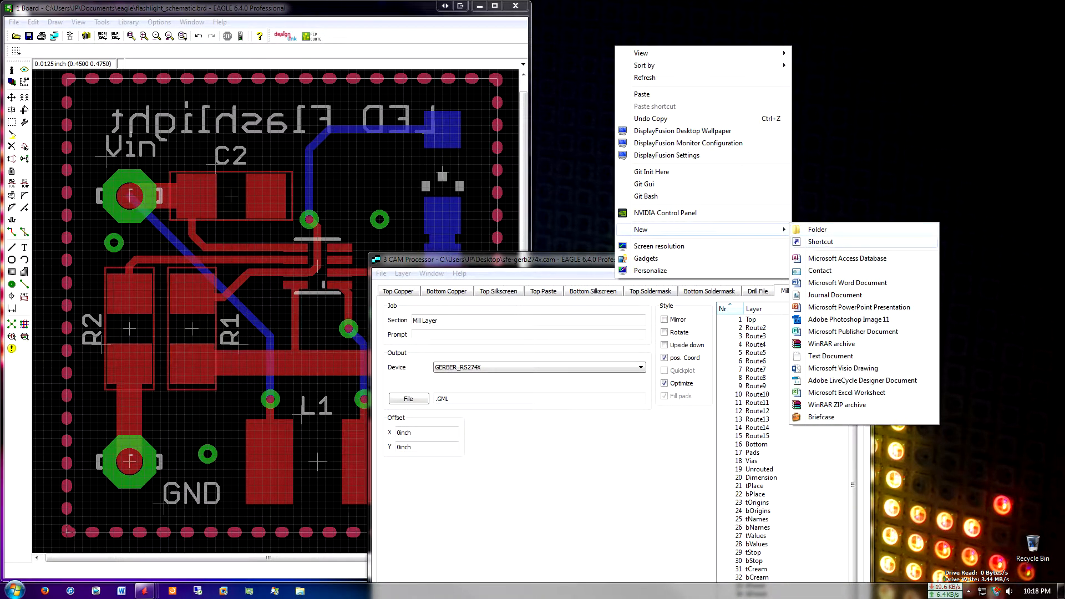
click(819, 230)
text(FLas)
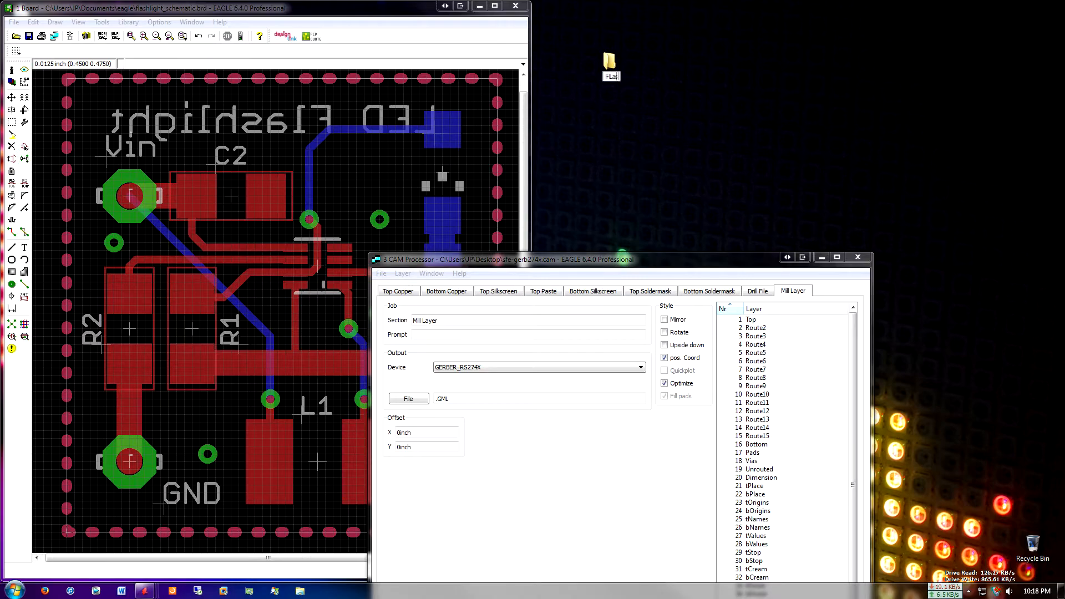
text(hashlight Gerb)
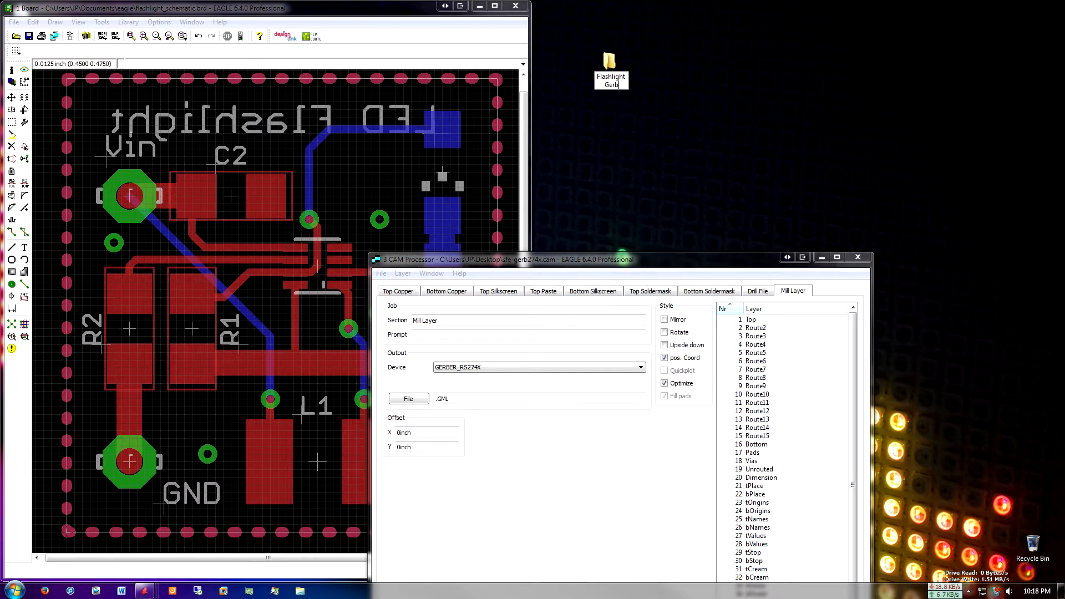
text(ers)
key(Return)
key(Return)
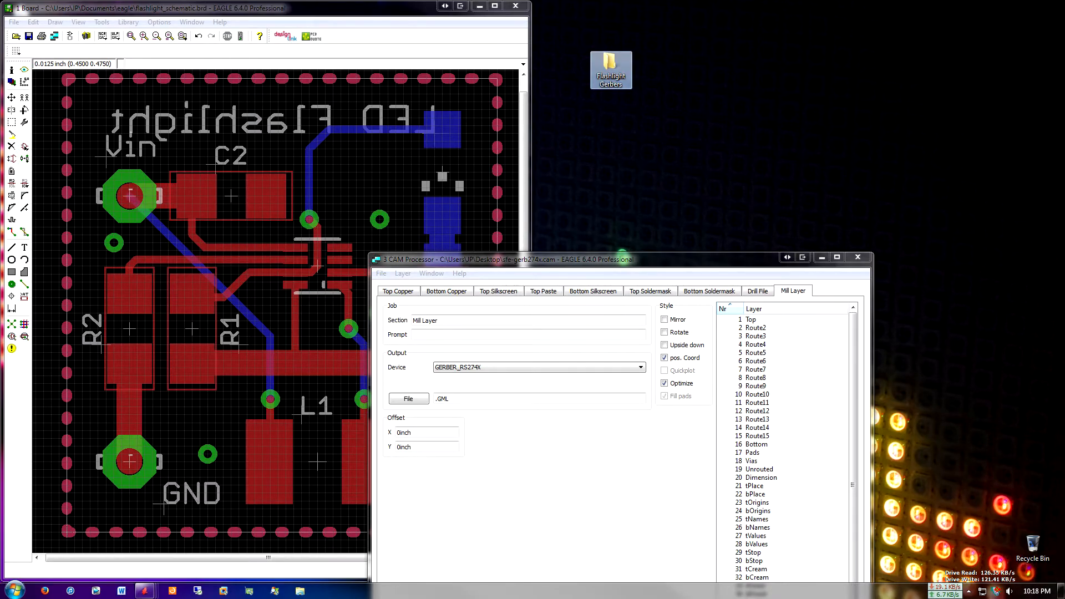
Open the Flashlight Gerbers folder and paste the generated Gerber and drill files into it
right_click(477, 205)
click(506, 282)
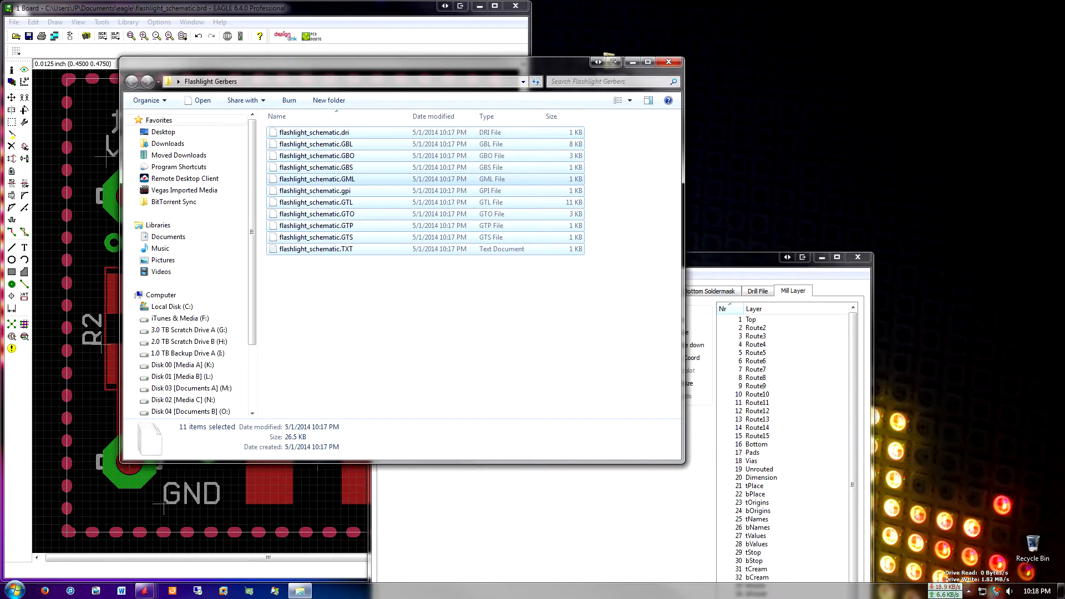
Close the CAM Processor and place the Flashlight Gerbers folder window beside the board layout, with its files deselected
drag(477, 62, 568, 80)
click(824, 279)
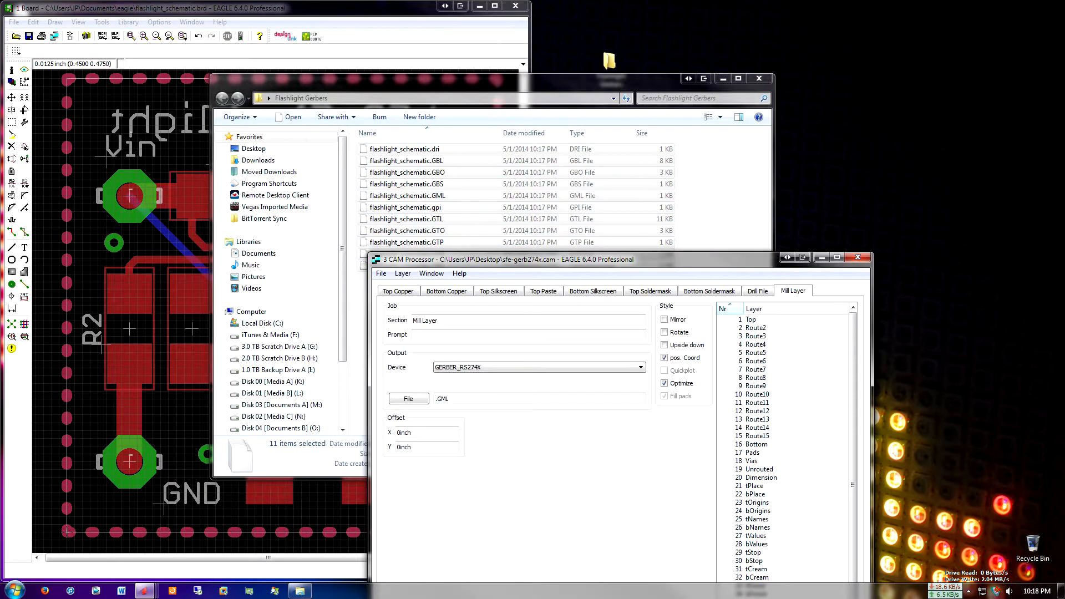
click(858, 257)
click(908, 290)
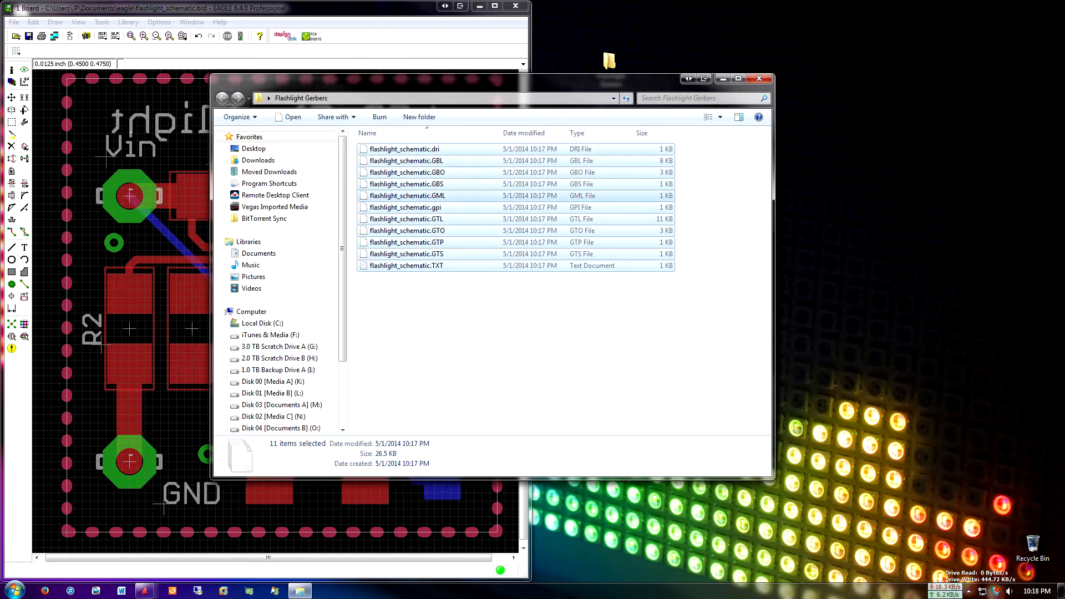
drag(499, 81, 785, 133)
click(805, 383)
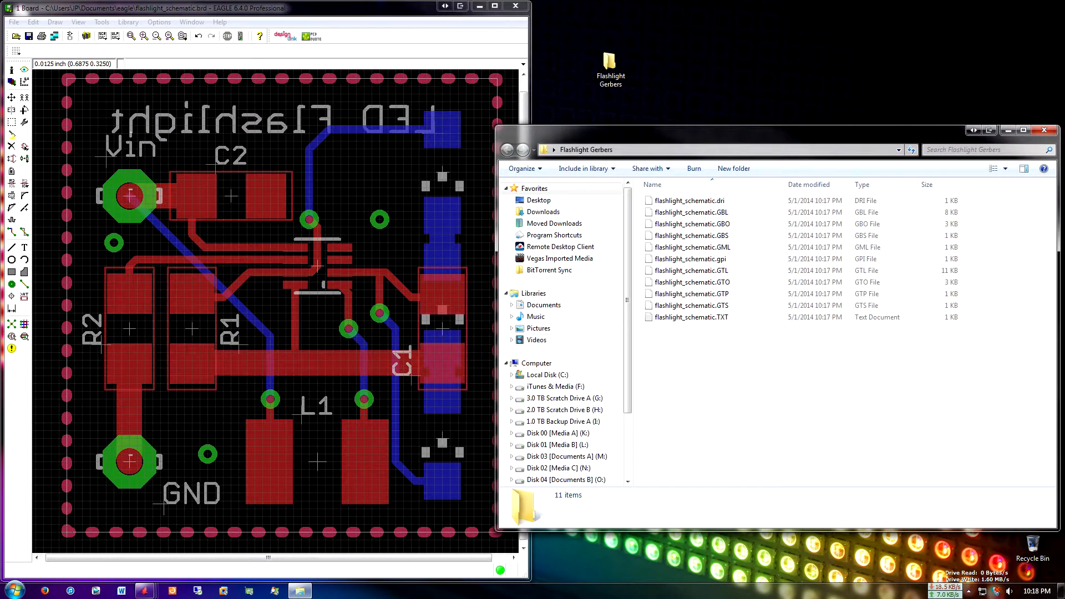
Launch ViewMate for viewing the Gerber files
click(173, 591)
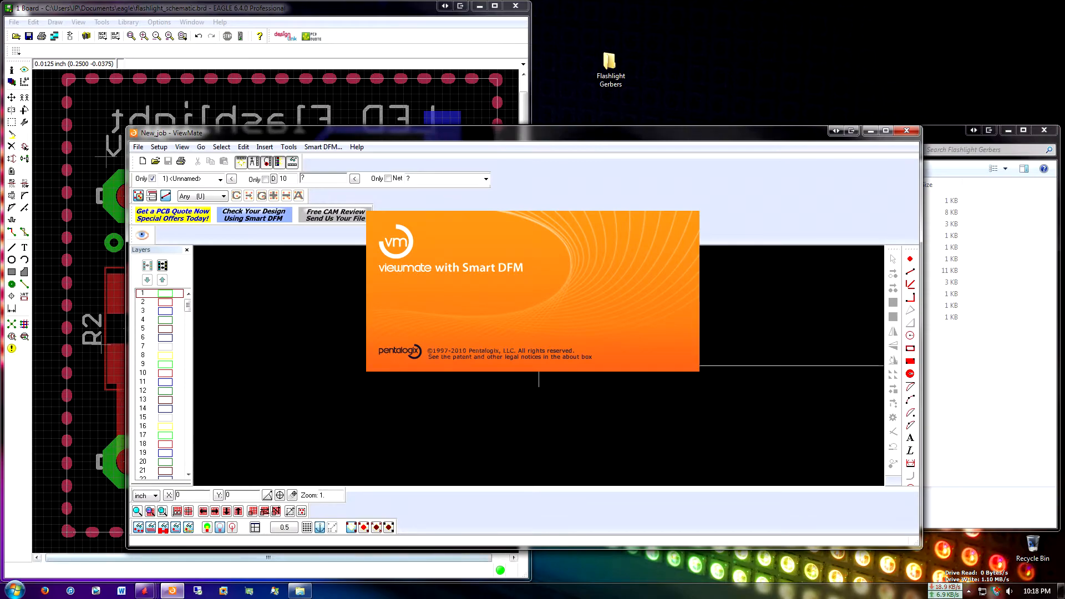
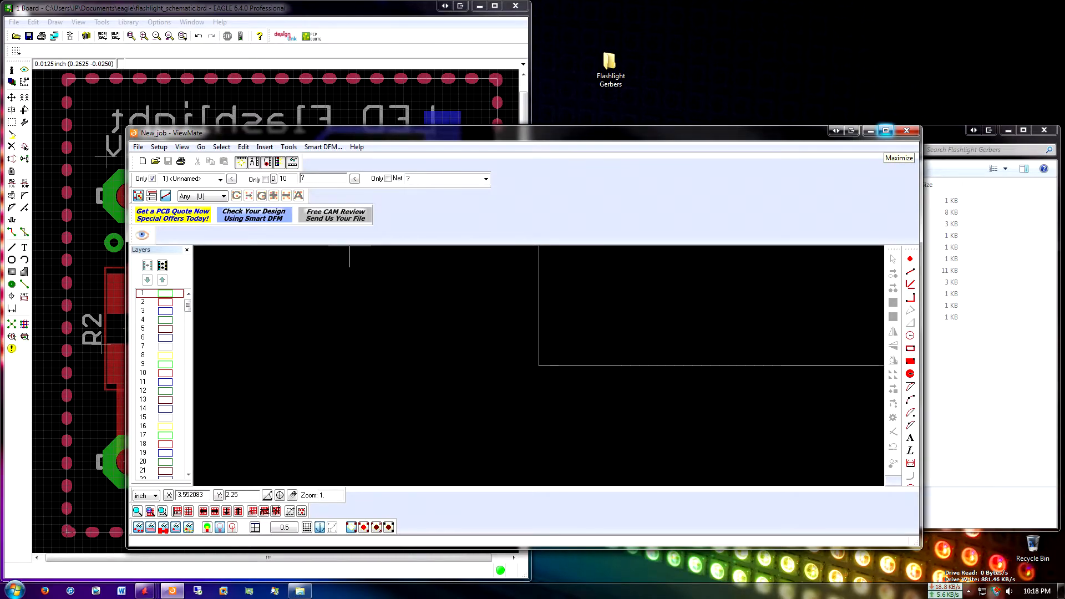
click(886, 130)
middle_drag(415, 279, 423, 388)
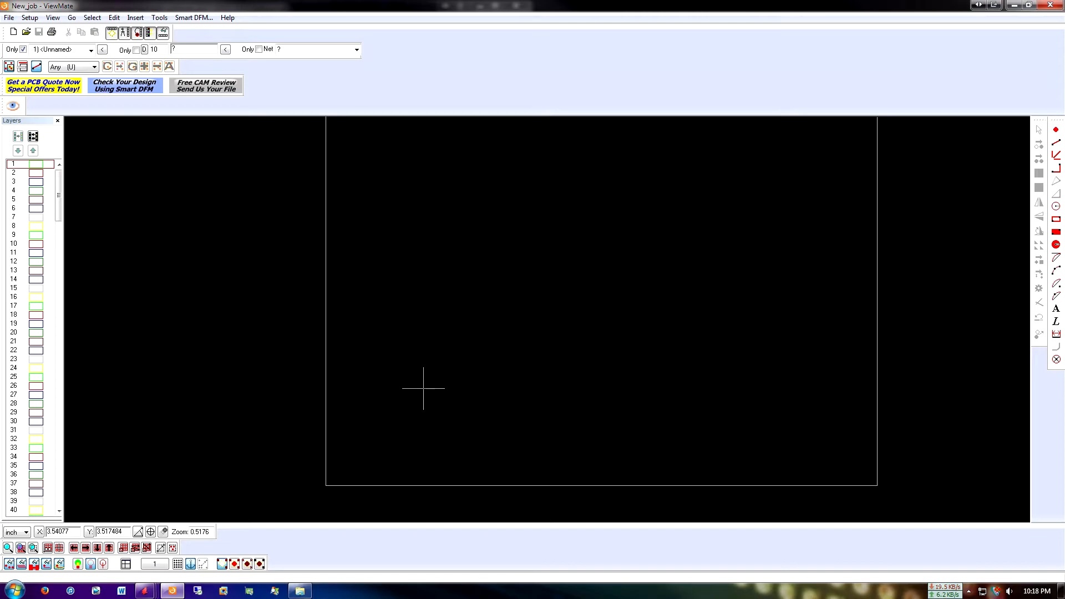
scroll(424, 389, up, 1)
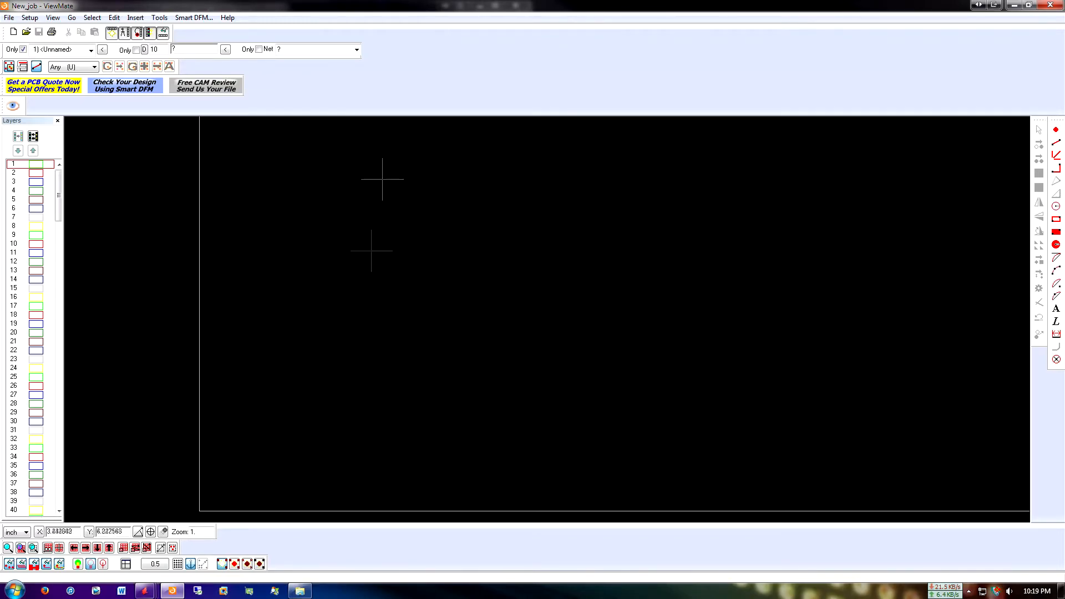
Move ViewMate aside, switch to the EAGLE board layout and run Ratsnest to fill the copper polygons
drag(391, 5, 629, 103)
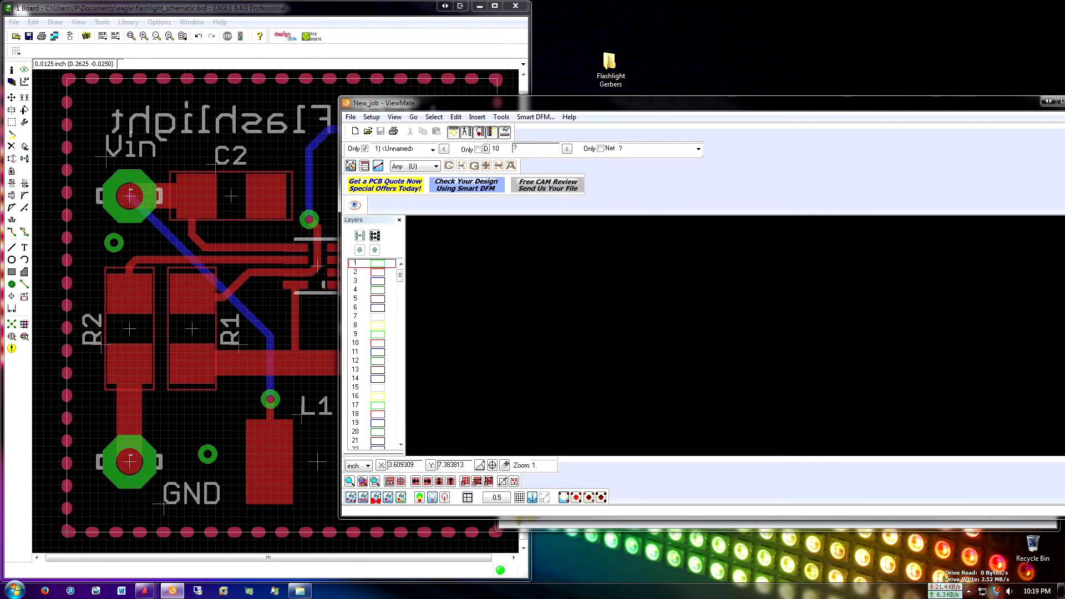
click(369, 8)
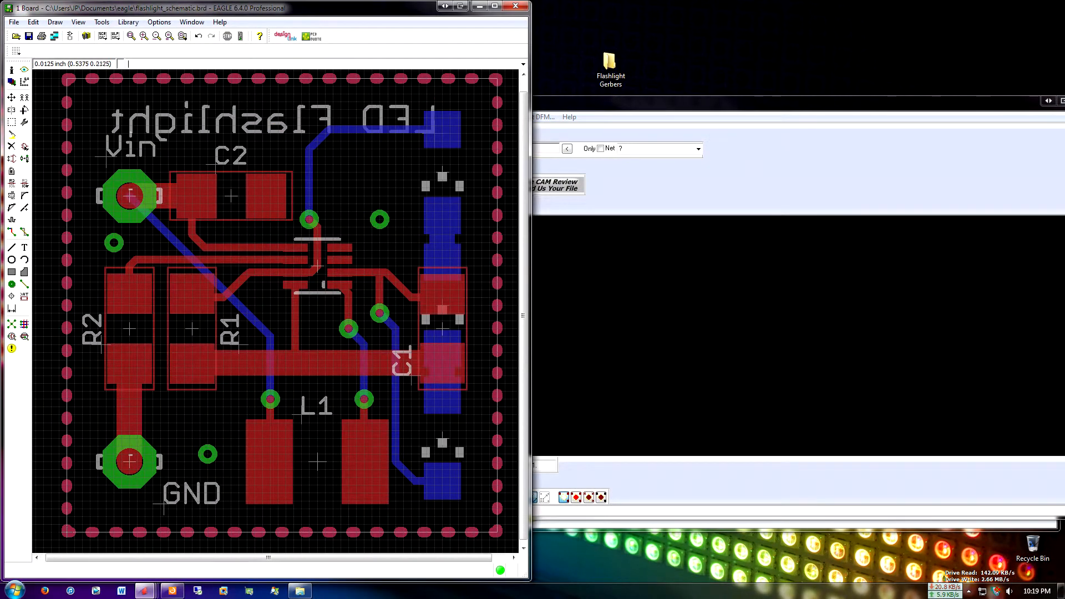
click(11, 324)
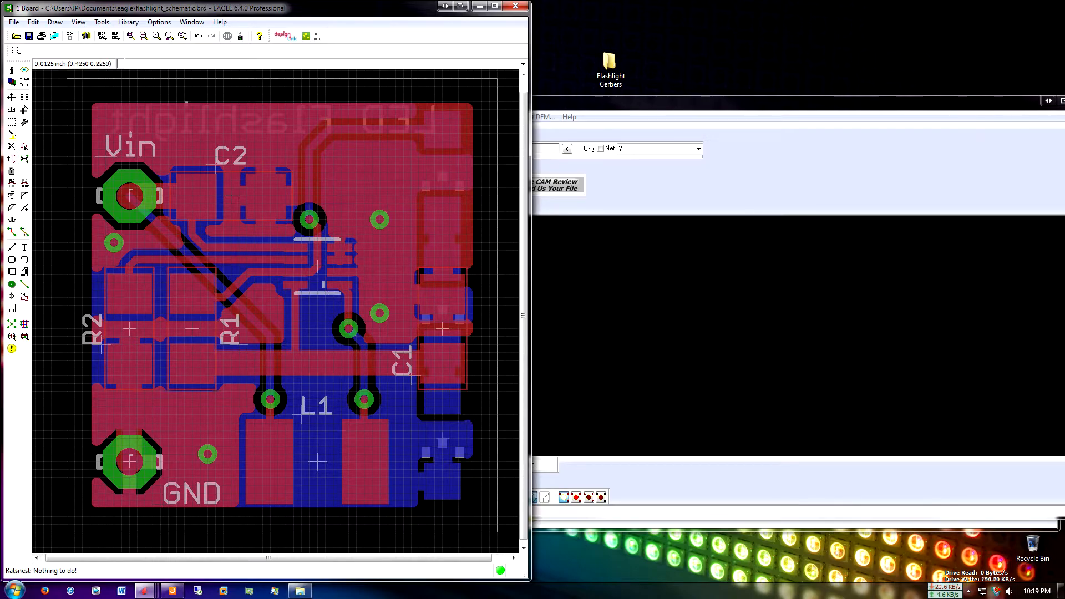
Maximize ViewMate and start a Gerber import from the Flashlight Gerbers folder on the desktop
drag(699, 105, 490, 0)
click(9, 18)
mouse_move(33, 144)
click(169, 145)
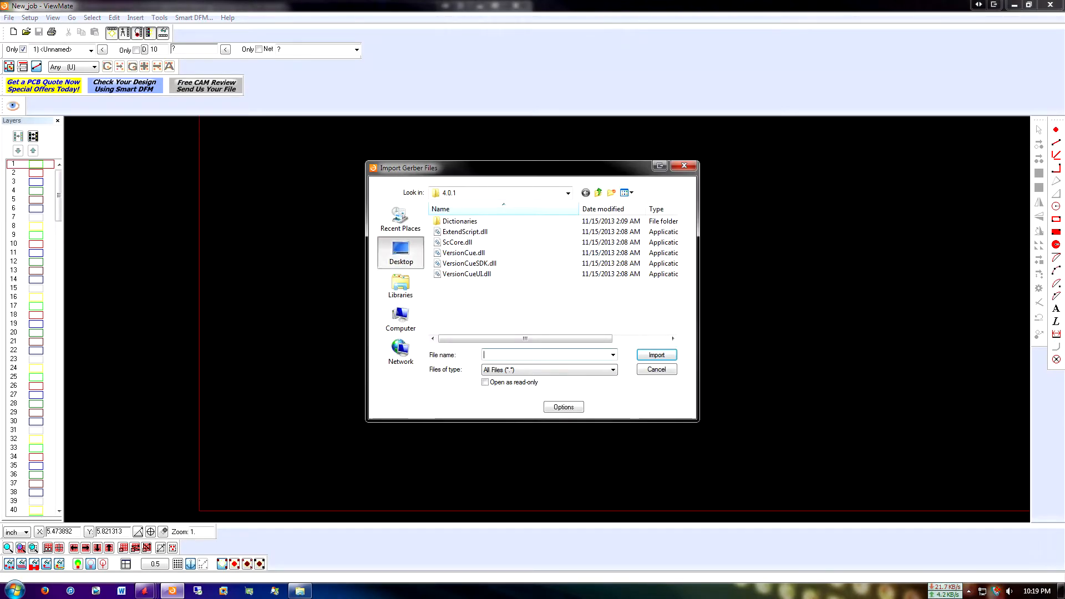
scroll(475, 306, down, 1)
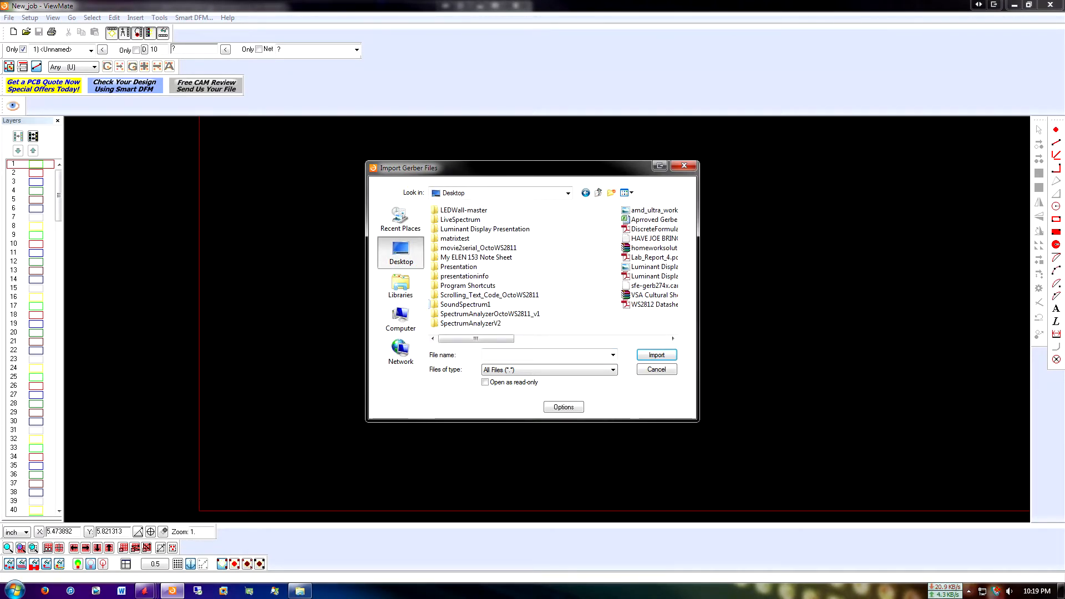
scroll(475, 307, up, 1)
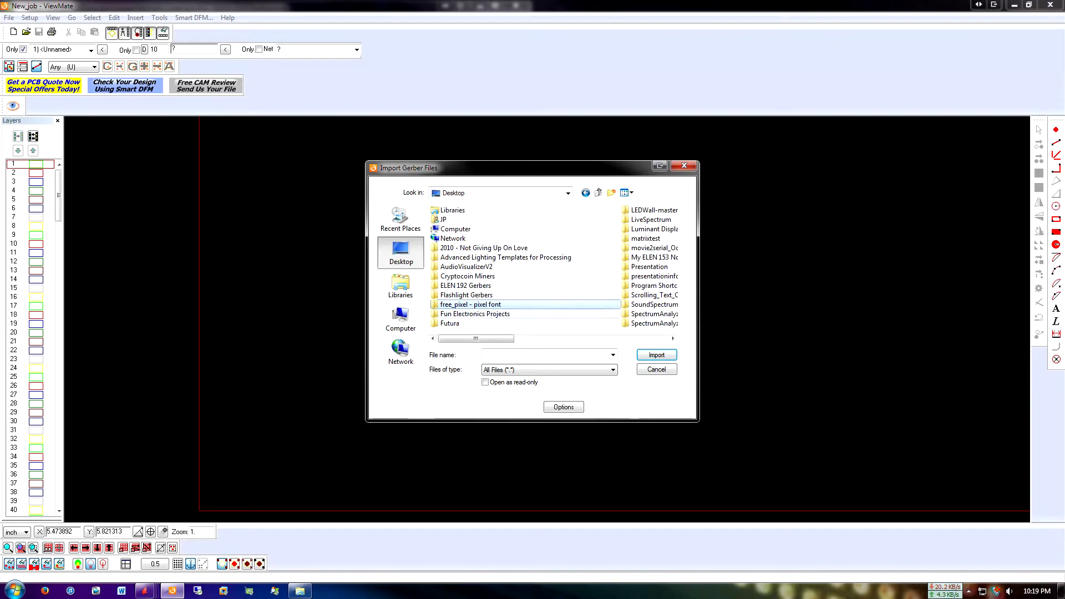
double_click(466, 295)
Import all the flashlight_schematic files in the folder, choosing to continue at each prompt
click(477, 222)
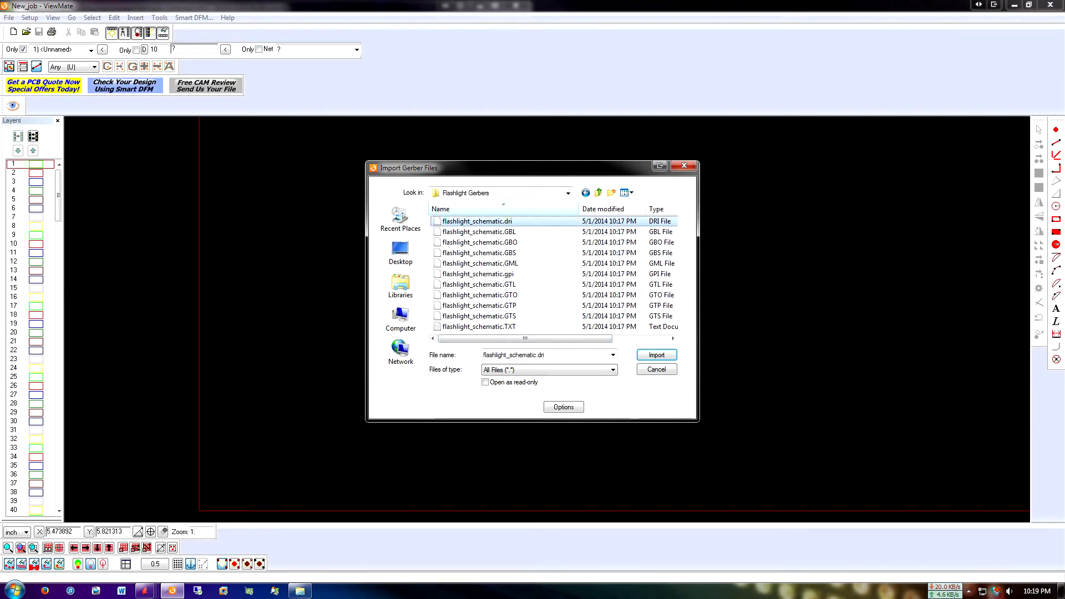
key(ctrl+a)
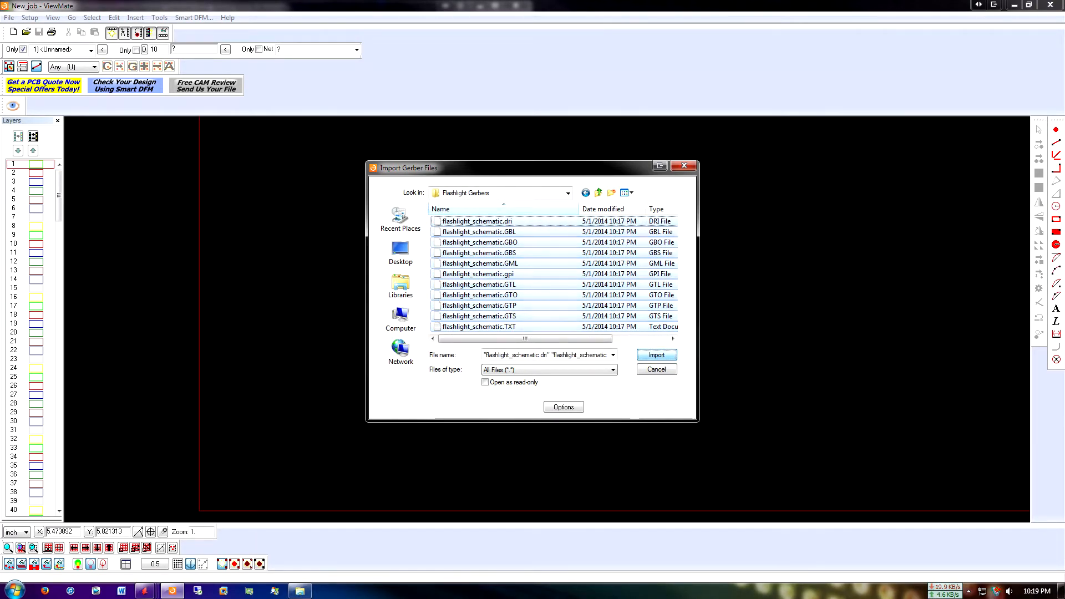
click(657, 355)
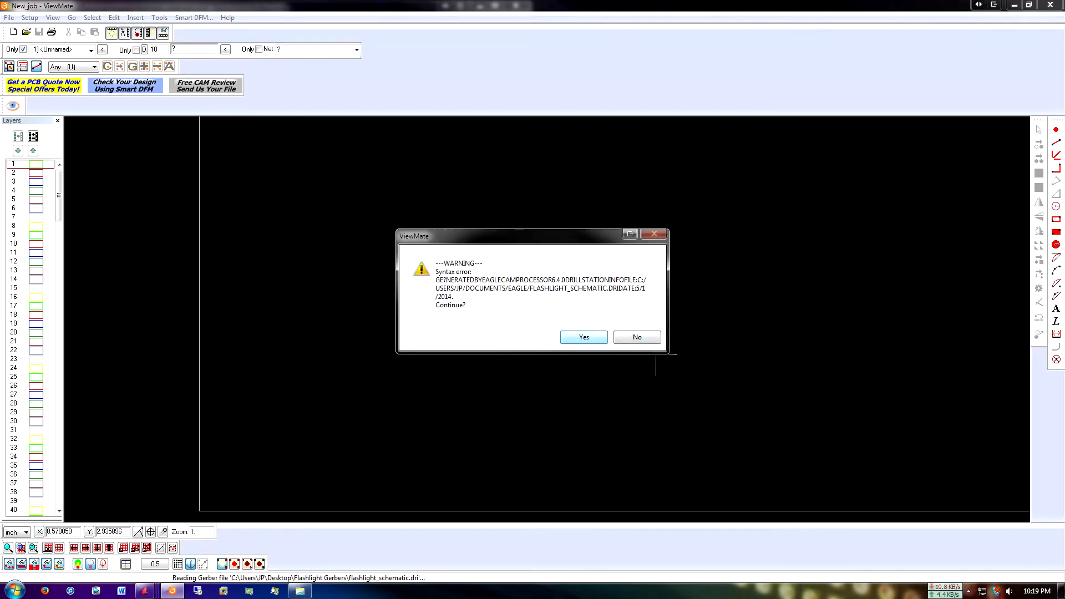
key(Return)
key(Return)
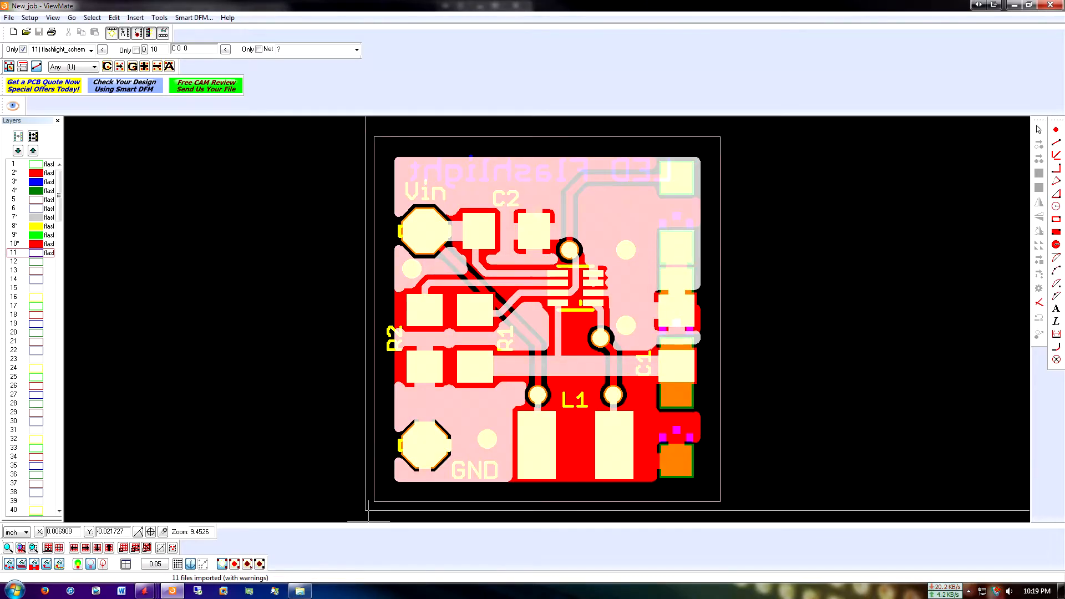
Widen the layer list so that the full file names can be read
scroll(546, 388, up, 1)
scroll(541, 389, down, 1)
middle_drag(535, 326, 526, 323)
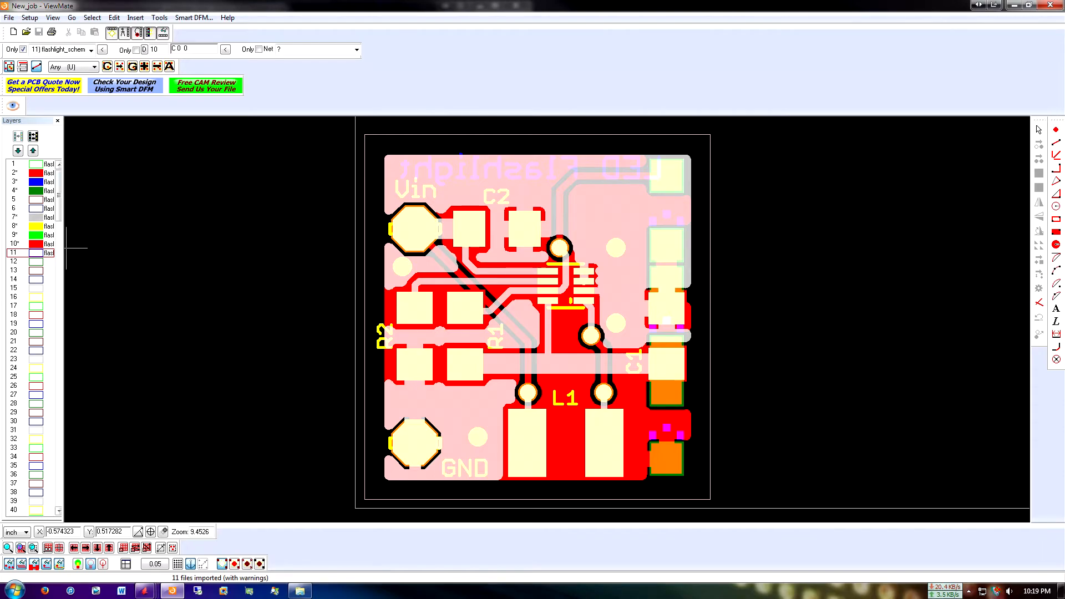
drag(65, 250, 158, 250)
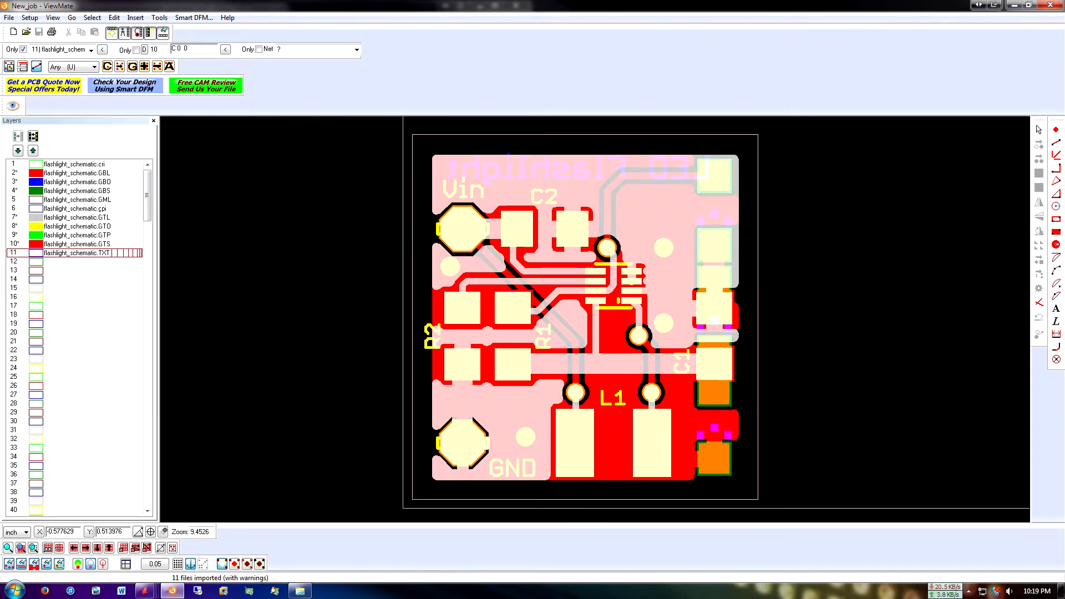
Hide layers 2 to 10, from flashlight_schematic.GBL through flashlight_schematic.GTS
double_click(36, 173)
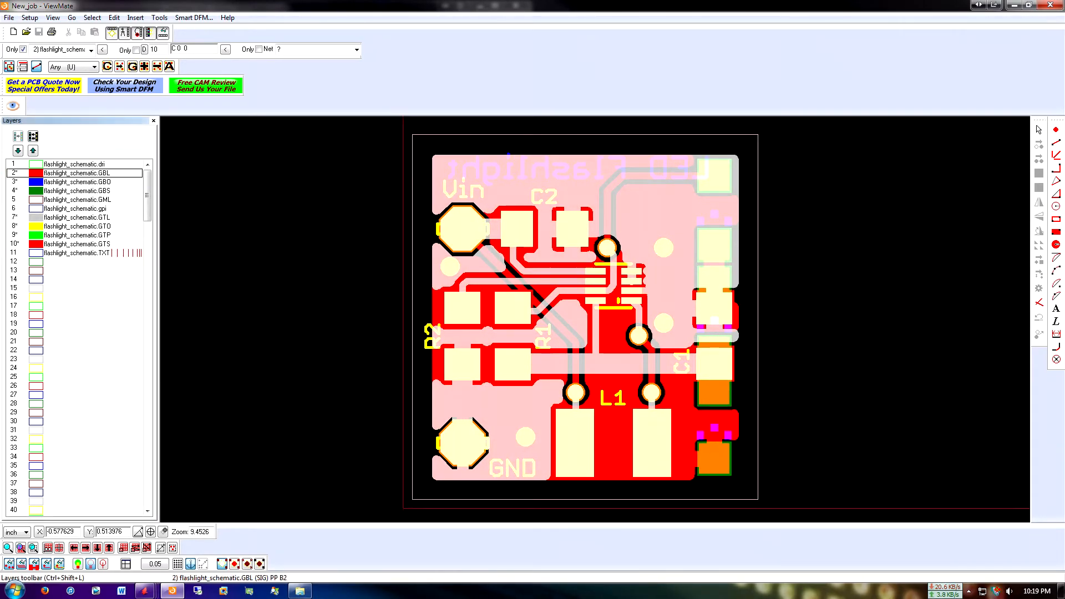
double_click(36, 182)
double_click(36, 191)
double_click(36, 200)
double_click(36, 209)
double_click(36, 217)
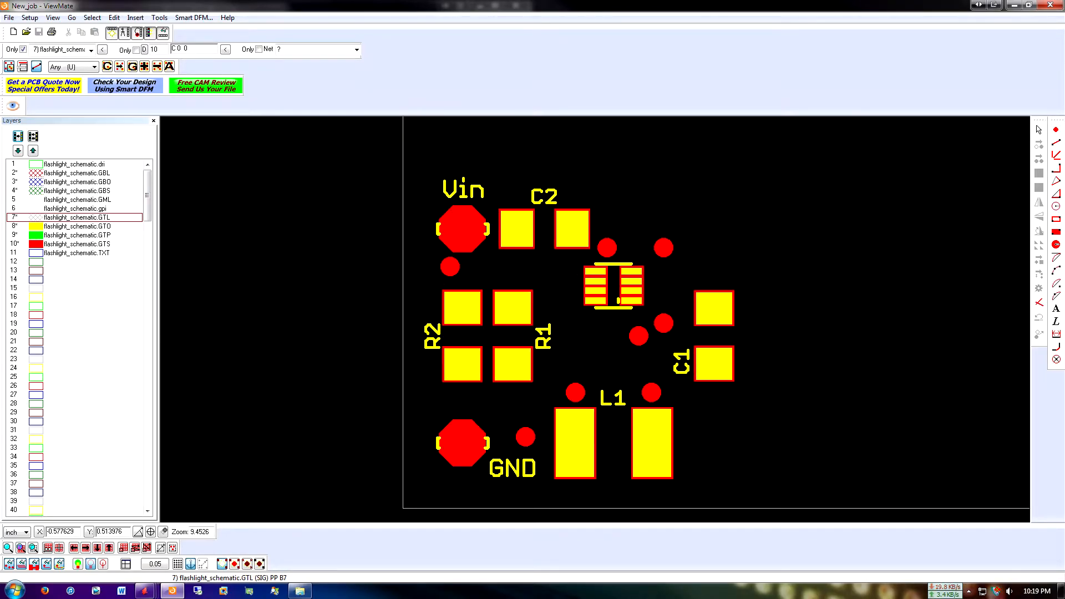
double_click(36, 226)
double_click(36, 235)
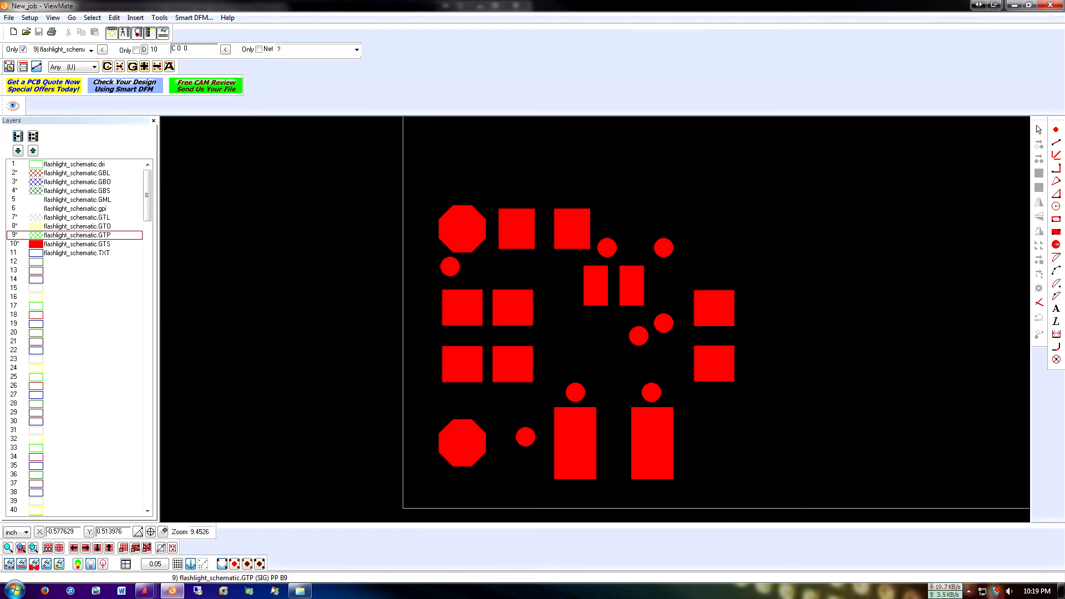
double_click(36, 244)
Place the ViewMate window beside the EAGLE board layout and enlarge it to nearly the full screen height
drag(225, 6, 703, 39)
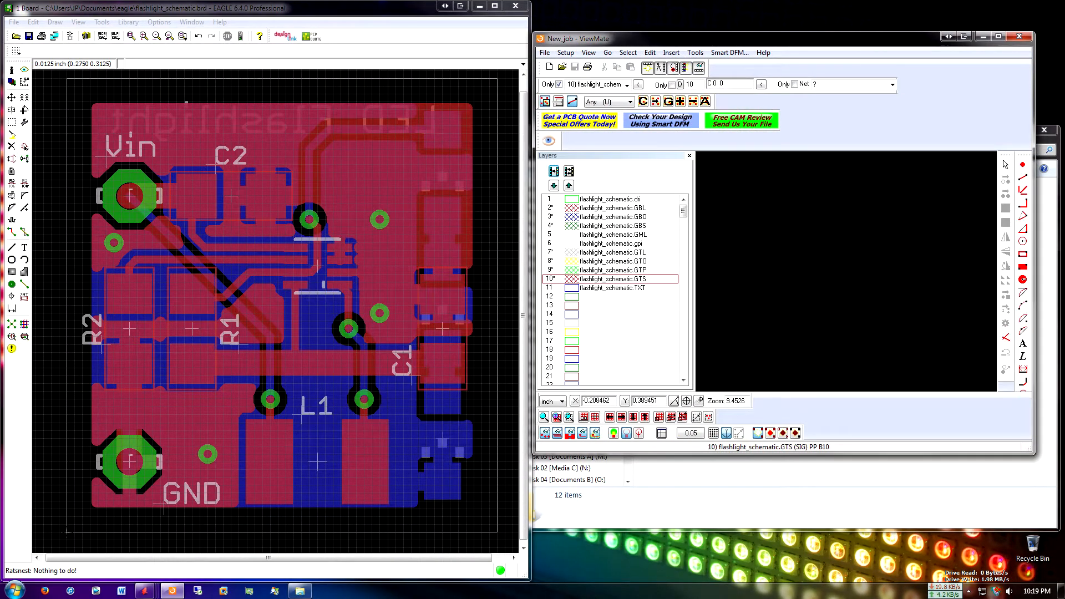
drag(1035, 454, 1055, 566)
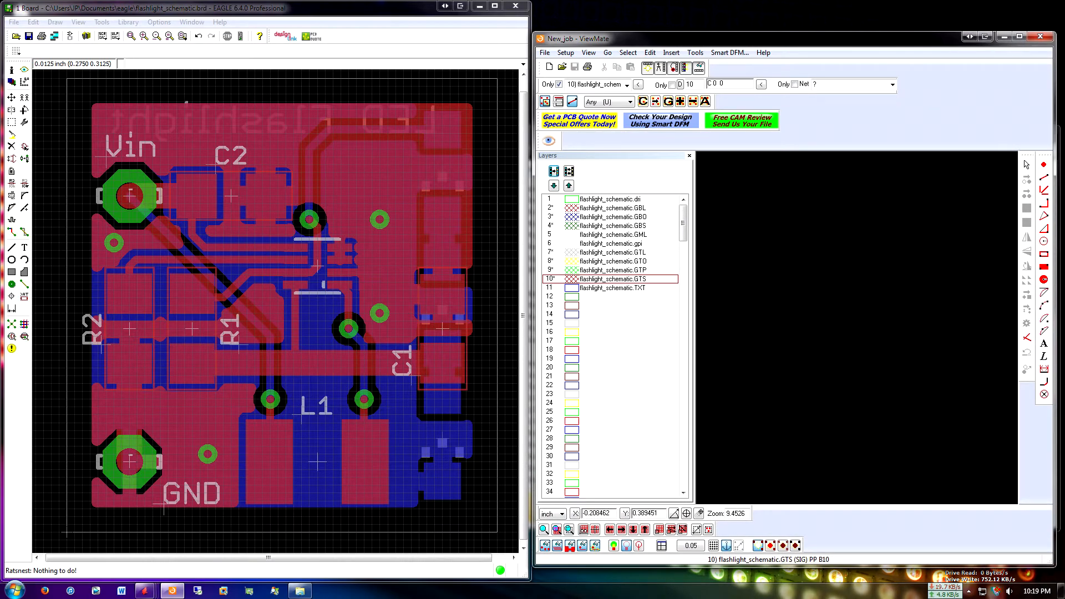
Set the EAGLE board display to show only the Top layer
click(12, 82)
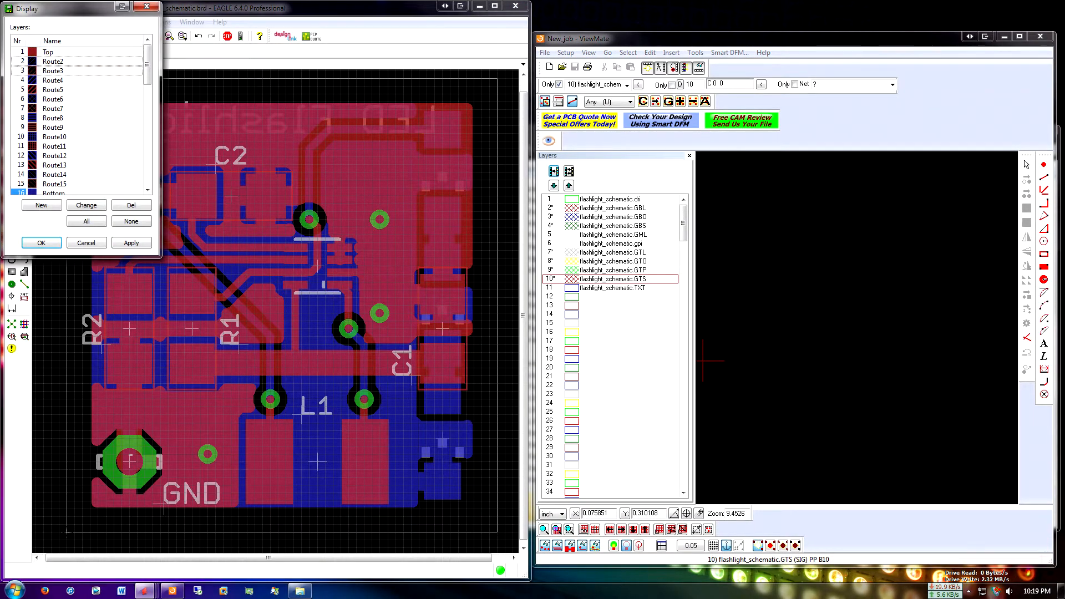
drag(147, 64, 146, 171)
click(131, 221)
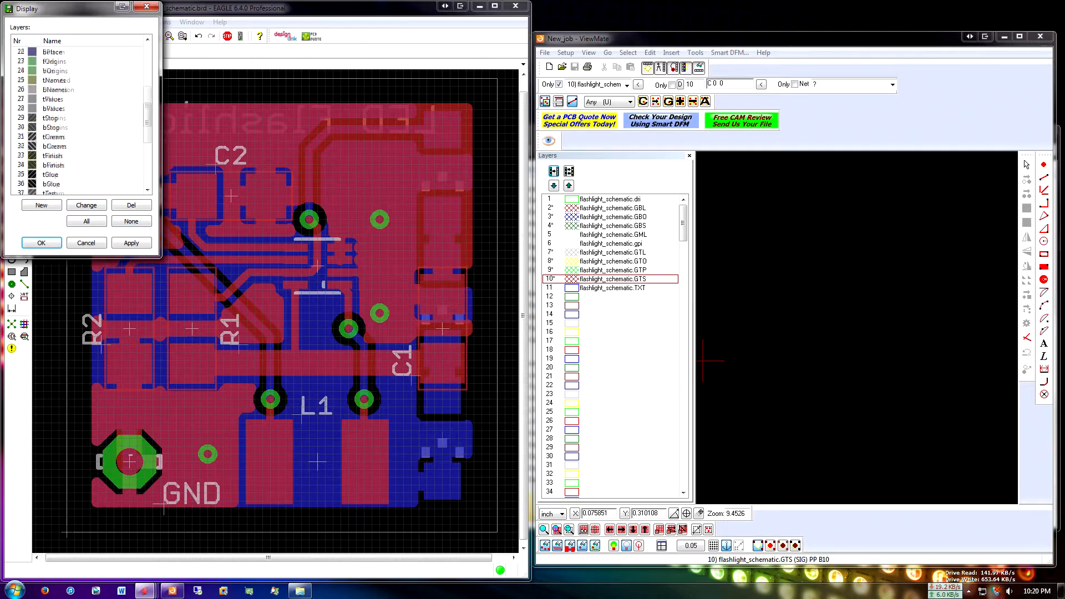
click(131, 243)
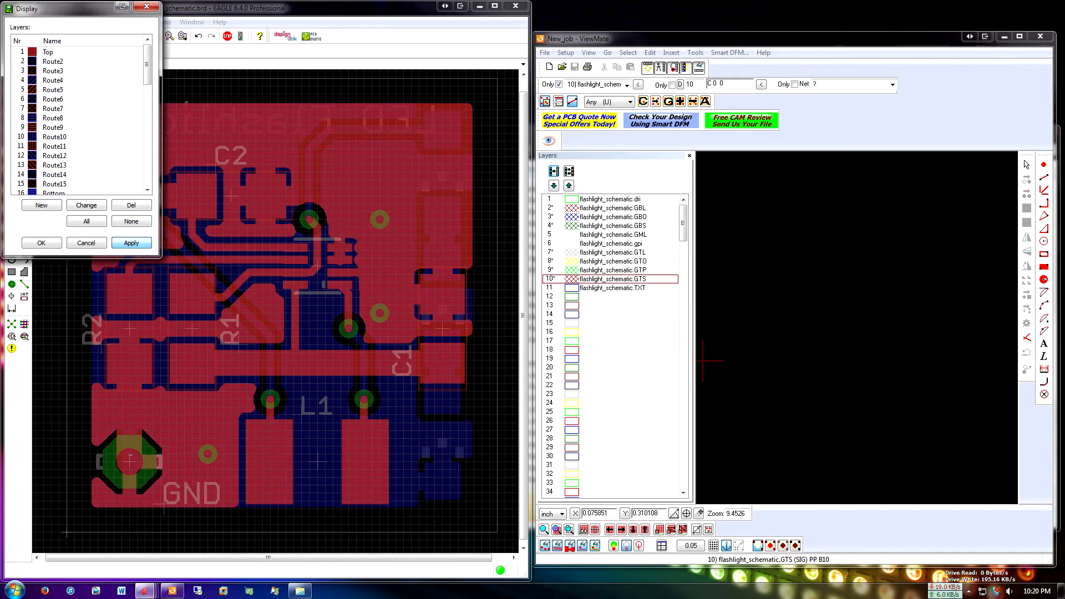
click(41, 243)
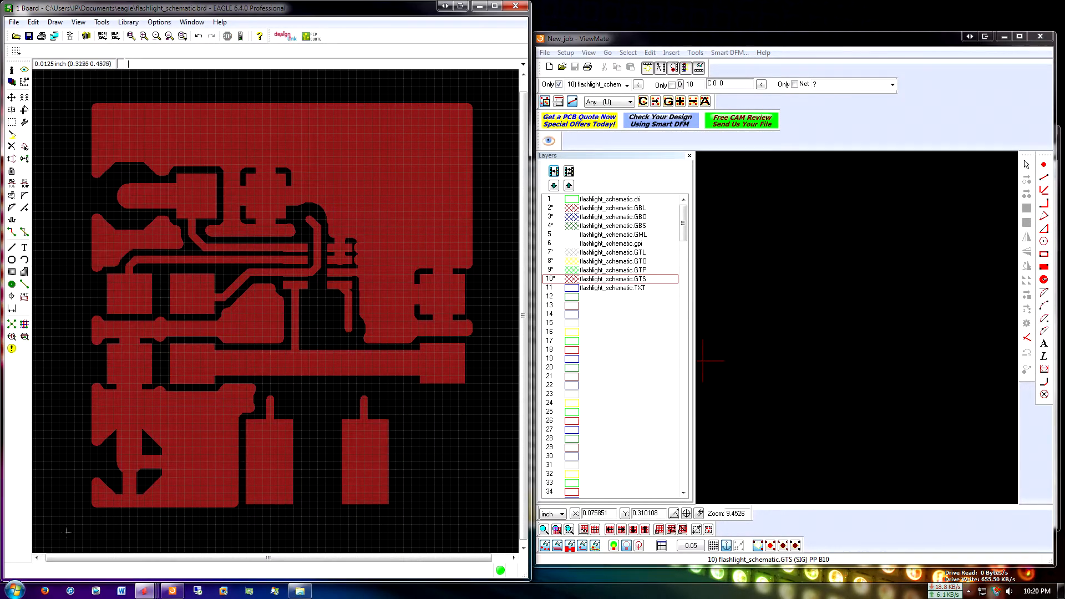
Add the Dimension layer to the EAGLE board display
click(11, 82)
scroll(77, 118, down, 3)
click(58, 146)
click(131, 243)
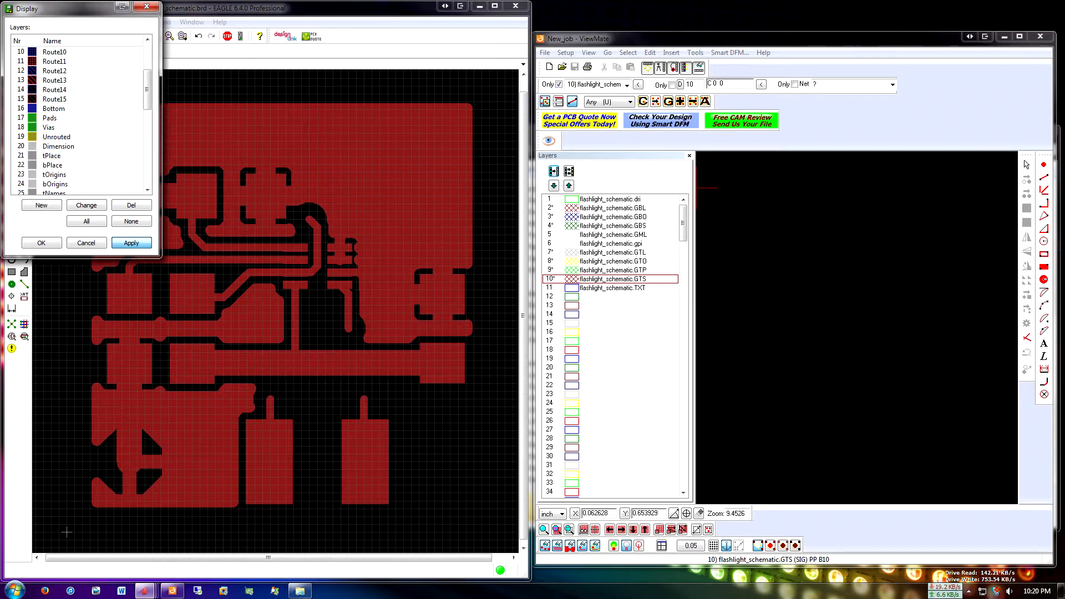
click(41, 243)
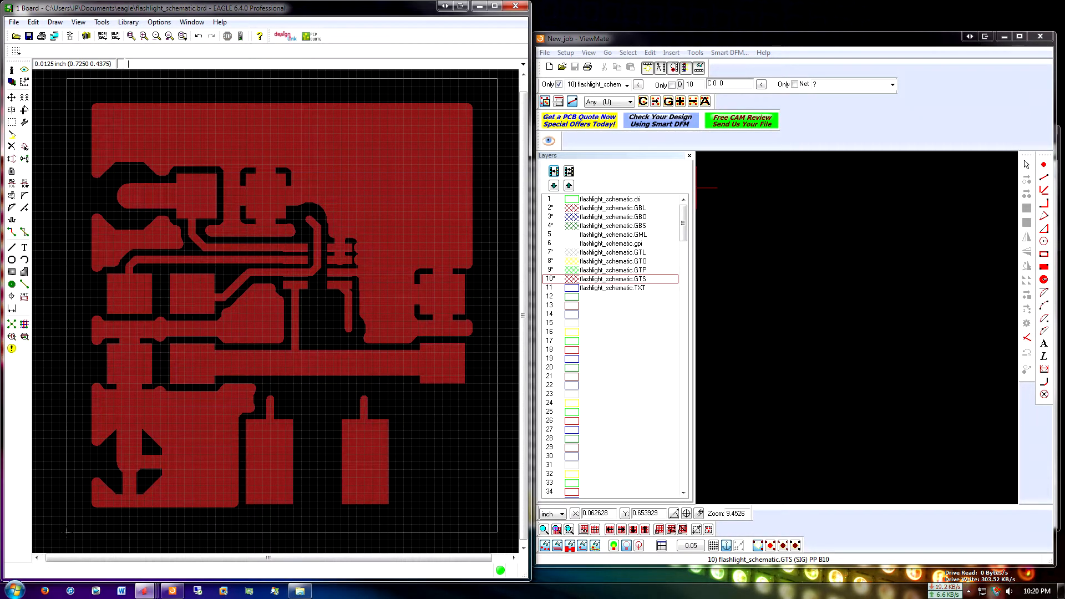
Show the flashlight_schematic.GBL layer in ViewMate and hide it again
click(610, 208)
scroll(814, 305, down, 2)
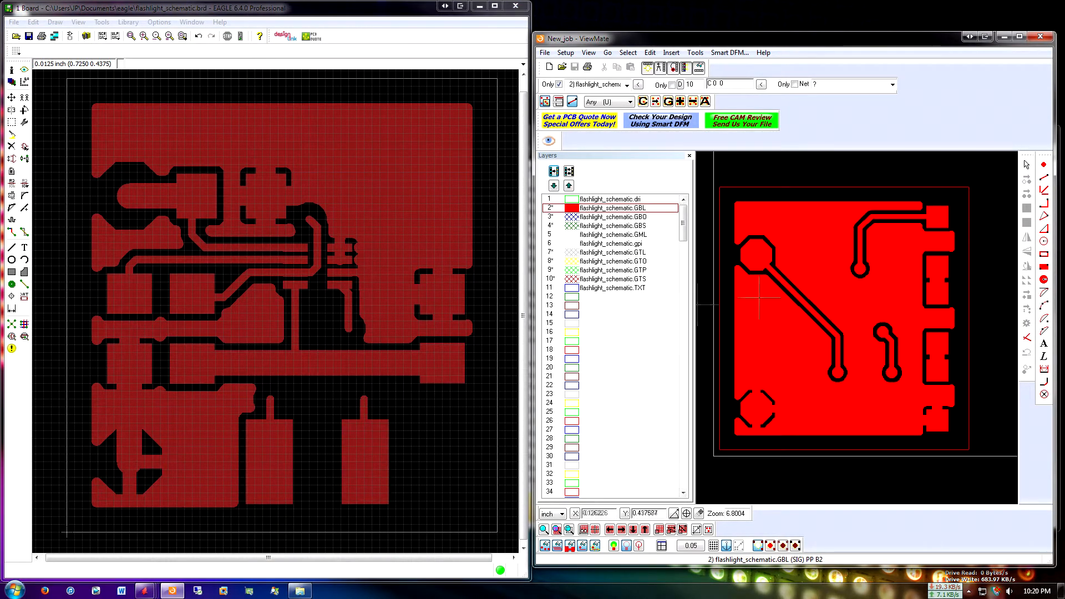
middle_drag(351, 291, 350, 290)
click(576, 209)
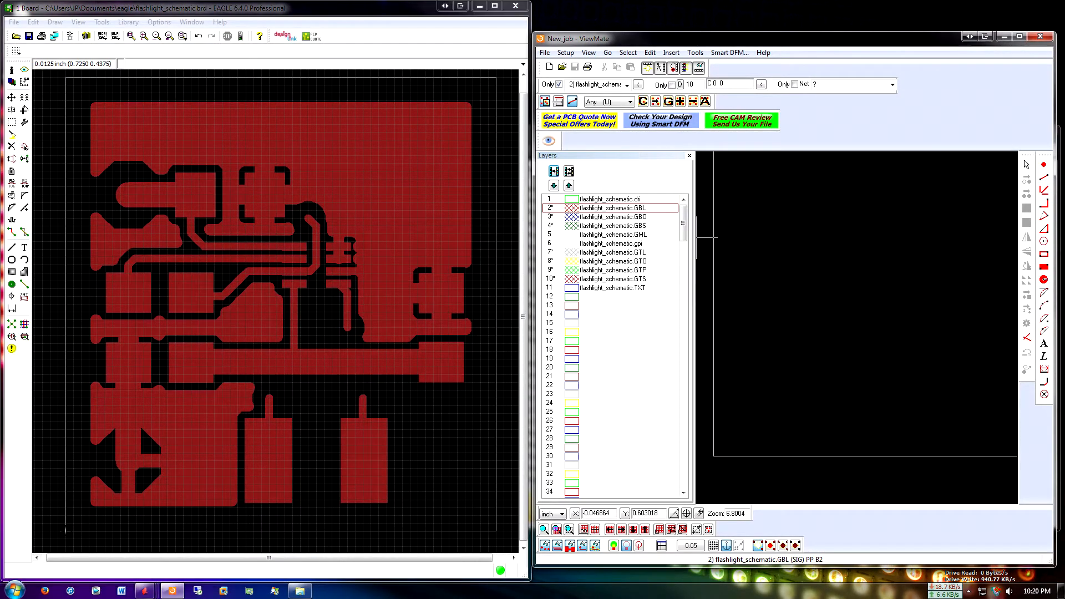
Show the flashlight_schematic.GTL layer in ViewMate for comparison with the EAGLE top copper
click(588, 254)
click(573, 253)
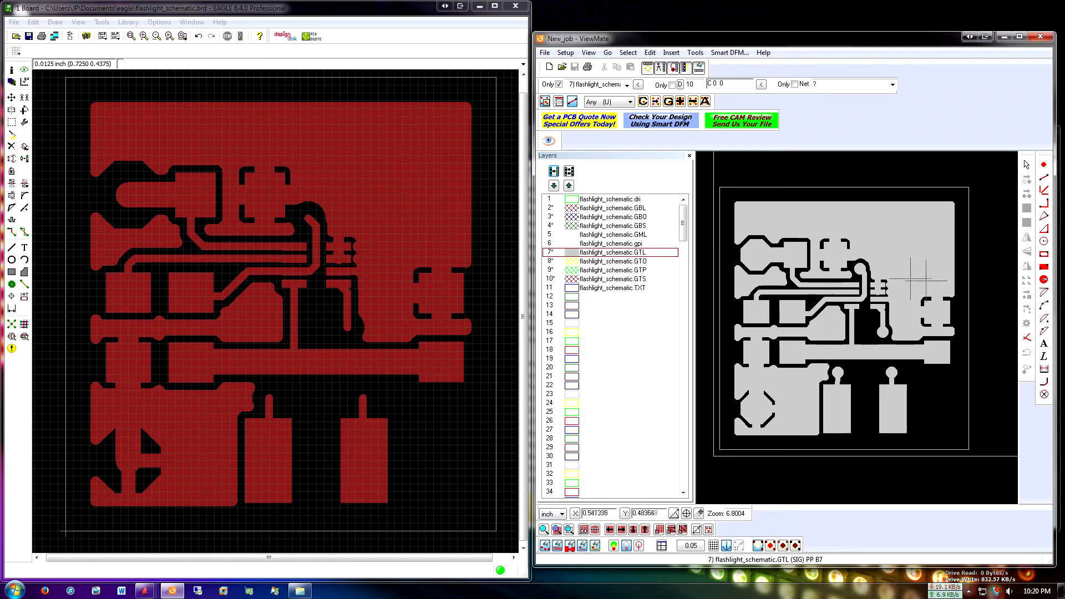
middle_drag(794, 284, 801, 294)
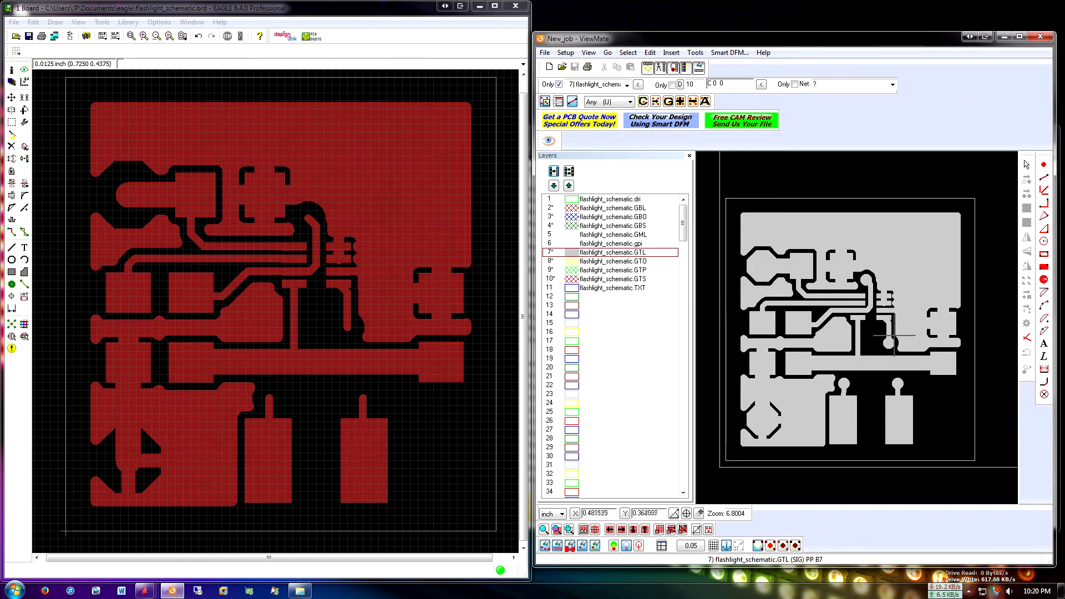
middle_drag(232, 370, 238, 376)
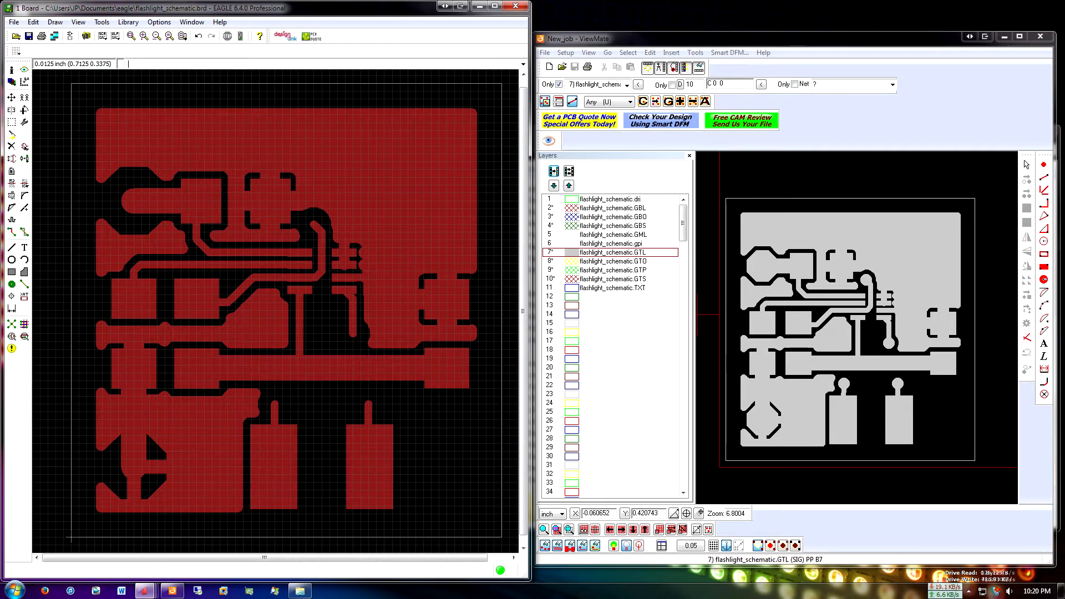
mouse_move(330, 317)
middle_down()
mouse_move(295, 300)
mouse_move(314, 315)
middle_up()
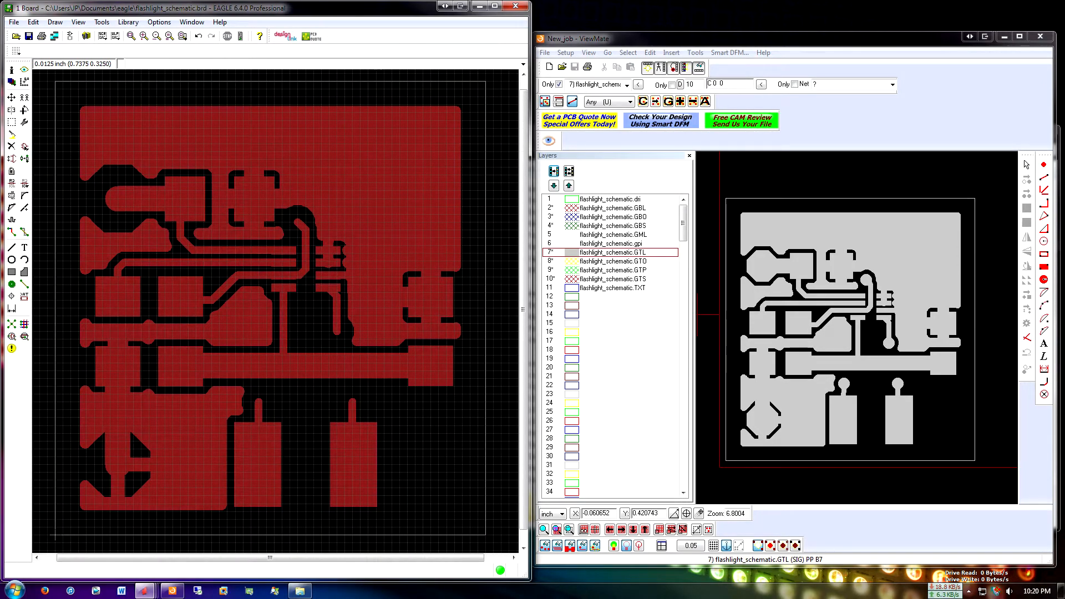
Examine the pads, traces and copper fill of the GTL layer up close against the EAGLE Top layer
click(887, 328)
scroll(887, 327, up, 5)
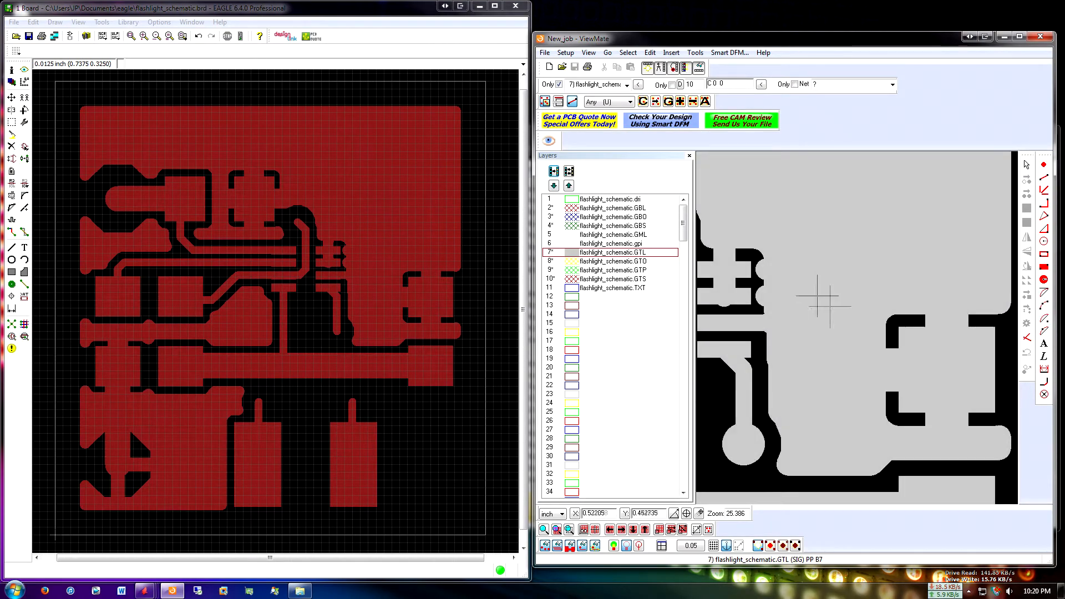
scroll(951, 362, down, 1)
scroll(763, 303, up, 1)
scroll(888, 303, down, 3)
scroll(824, 280, up, 2)
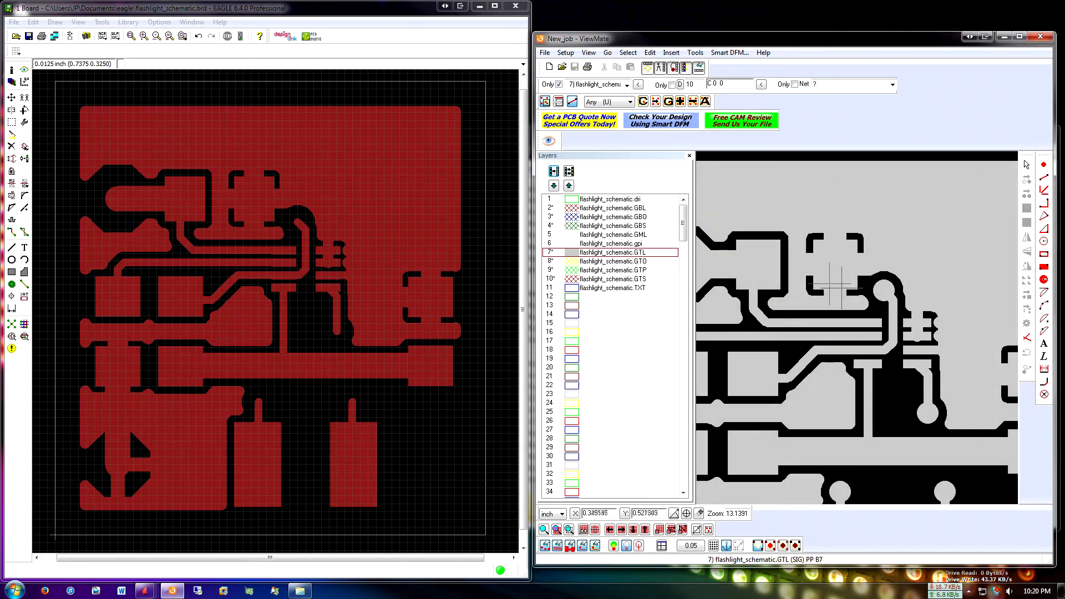
scroll(821, 280, down, 1)
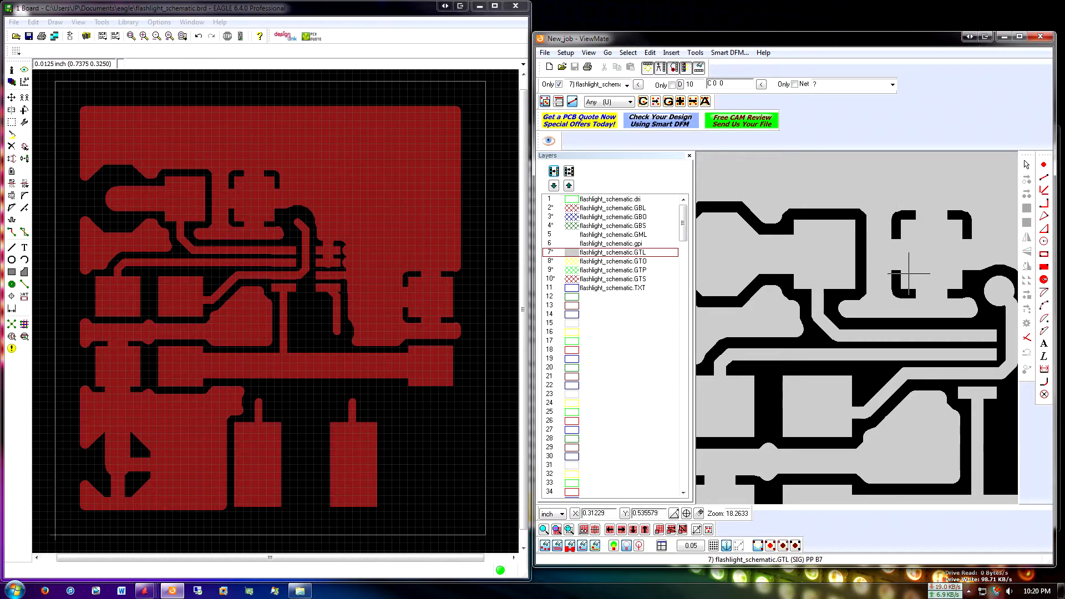
scroll(934, 295, down, 3)
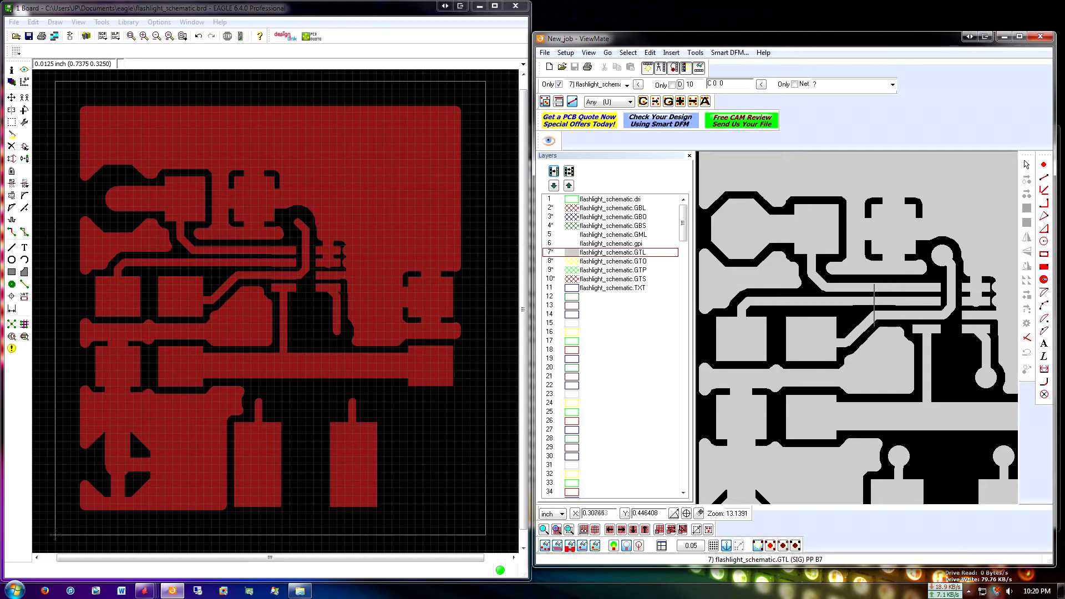
Display the Bottom layer instead of the Top layer on the EAGLE board
scroll(863, 304, up, 1)
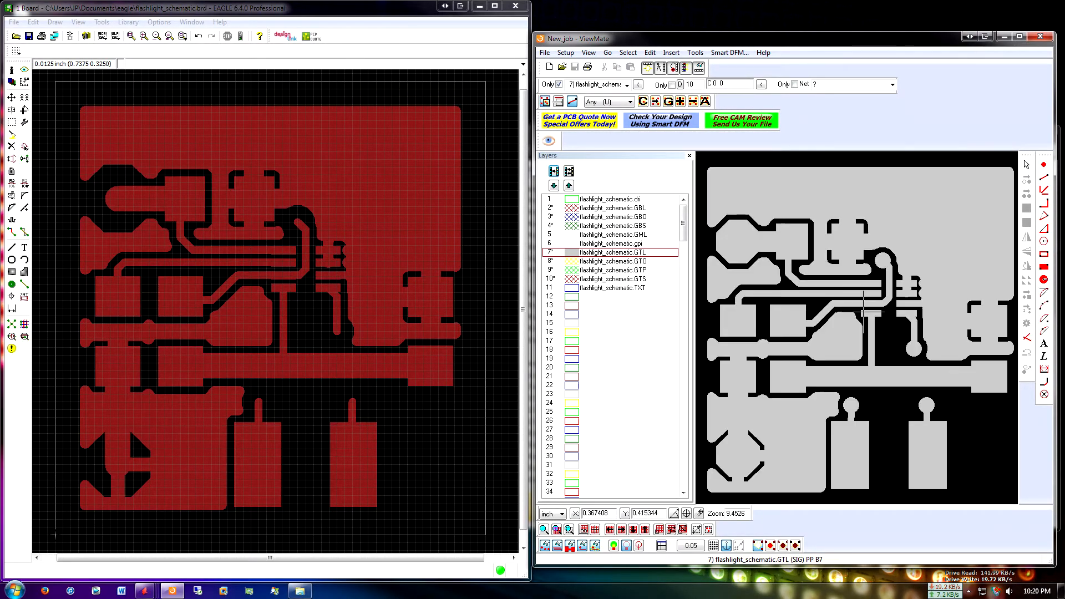
scroll(863, 309, down, 1)
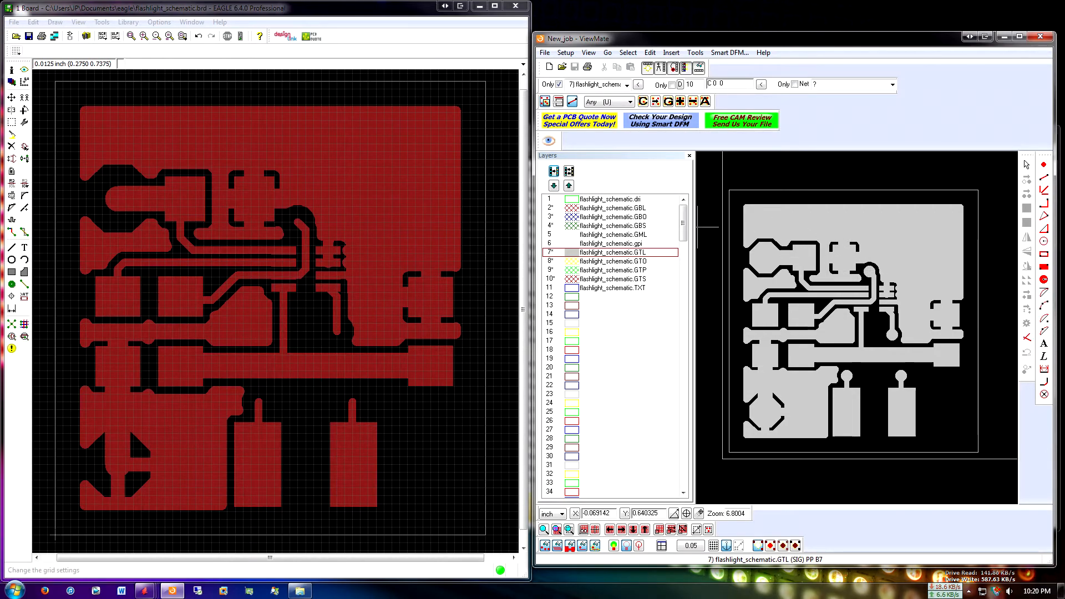
click(24, 70)
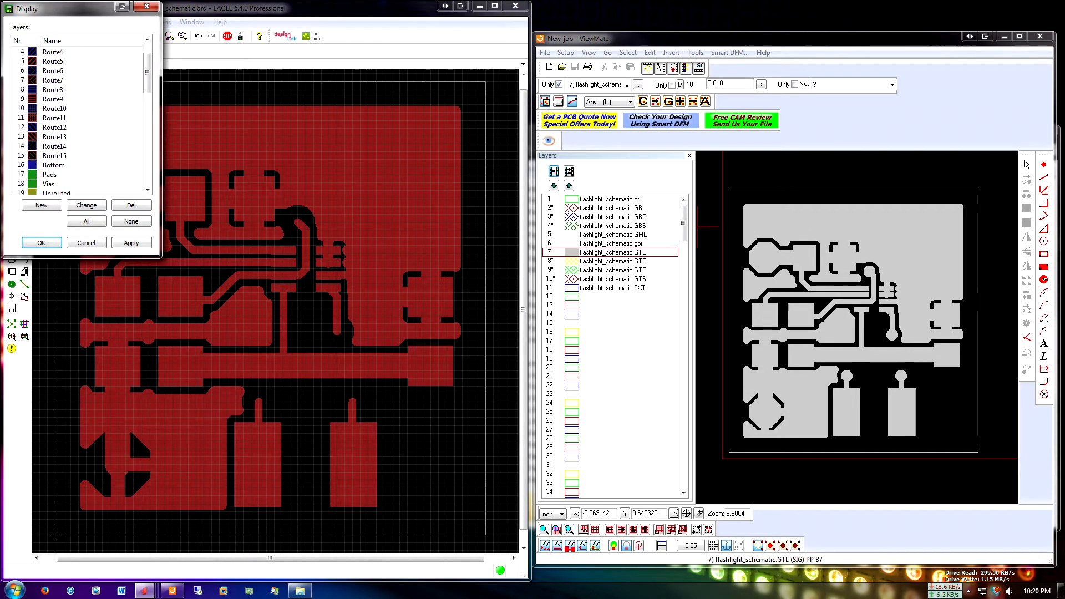
click(21, 51)
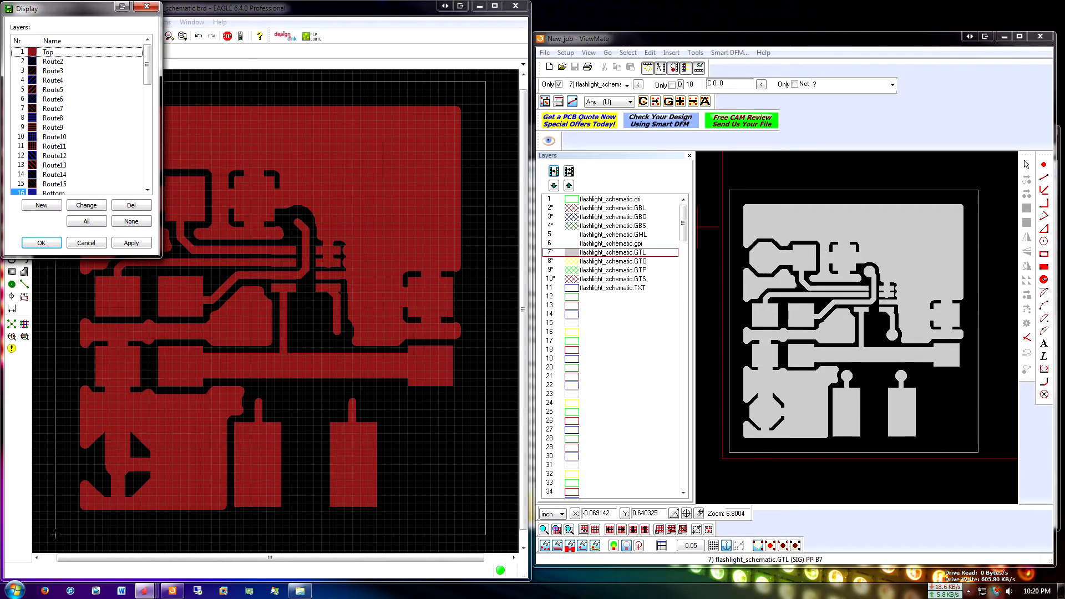
click(131, 242)
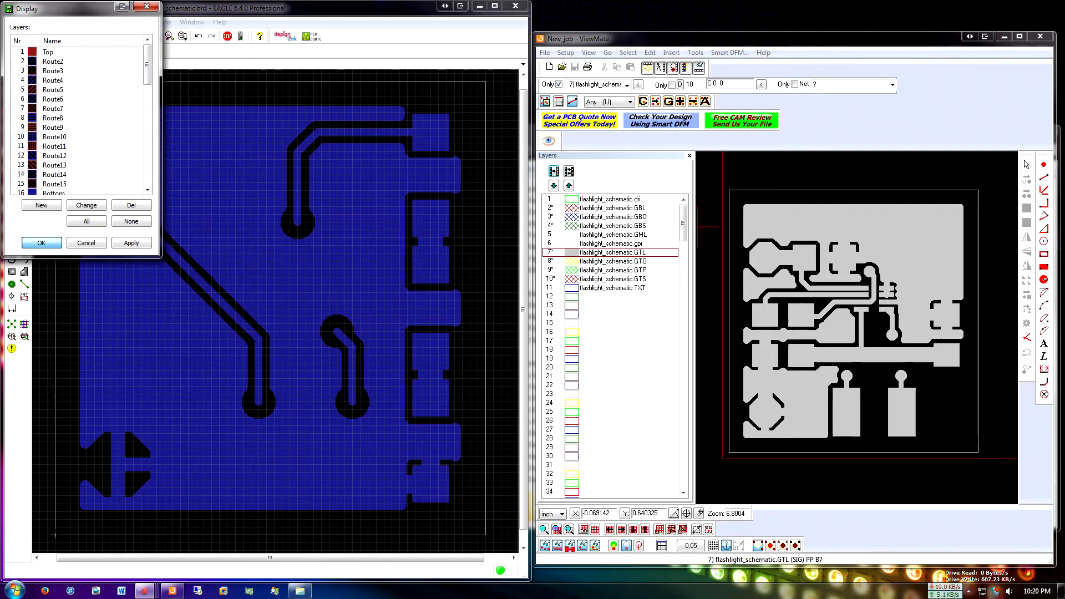
click(41, 243)
Hide the flashlight_schematic.GTL layer in ViewMate and show flashlight_schematic.GBL for comparison with the EAGLE bottom copper
double_click(571, 253)
click(570, 209)
click(571, 208)
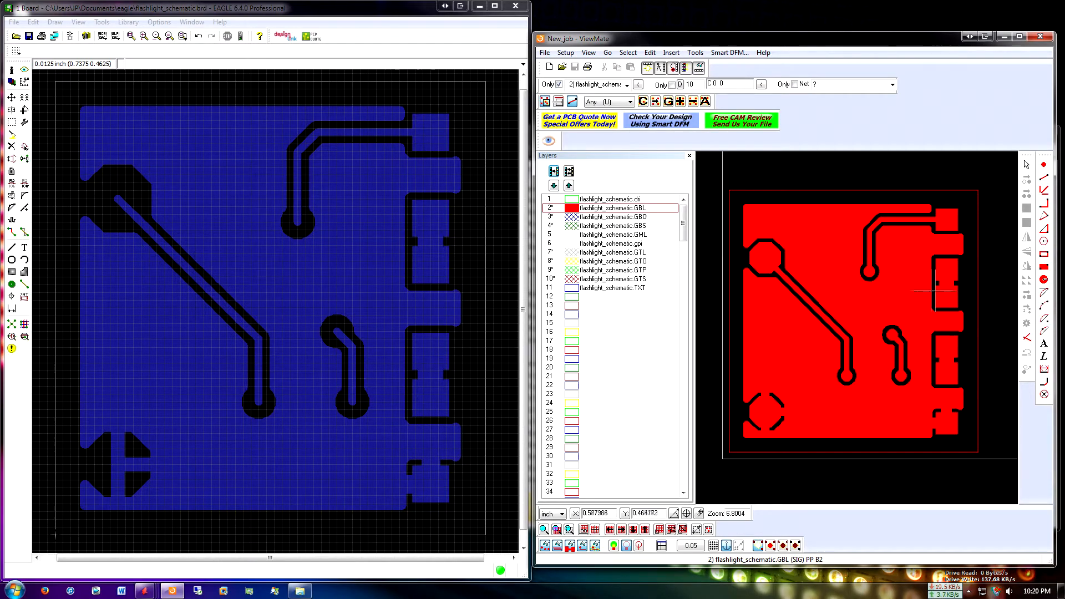
middle_drag(901, 320, 906, 327)
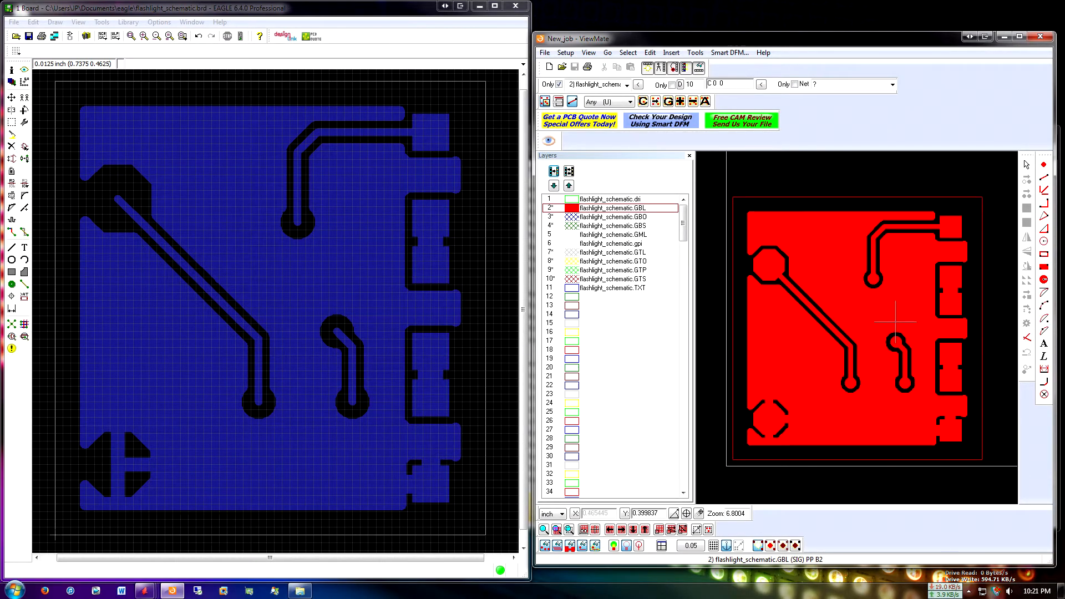
Add the Pads and Vias layers to the EAGLE board display alongside the bottom copper
click(353, 354)
scroll(354, 350, down, 1)
scroll(354, 349, up, 1)
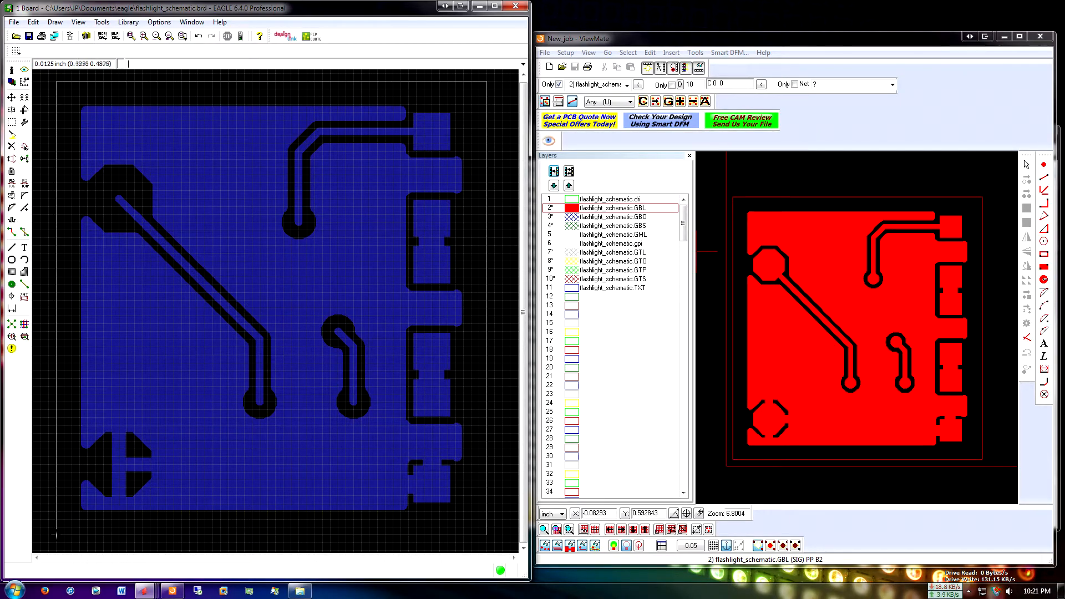
click(11, 81)
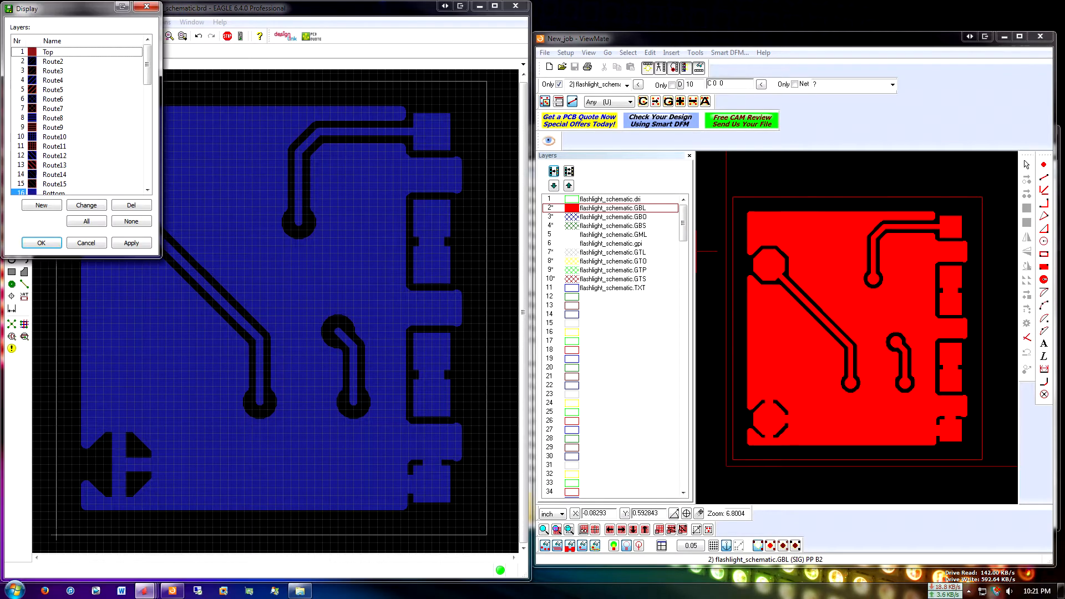
click(21, 146)
click(20, 156)
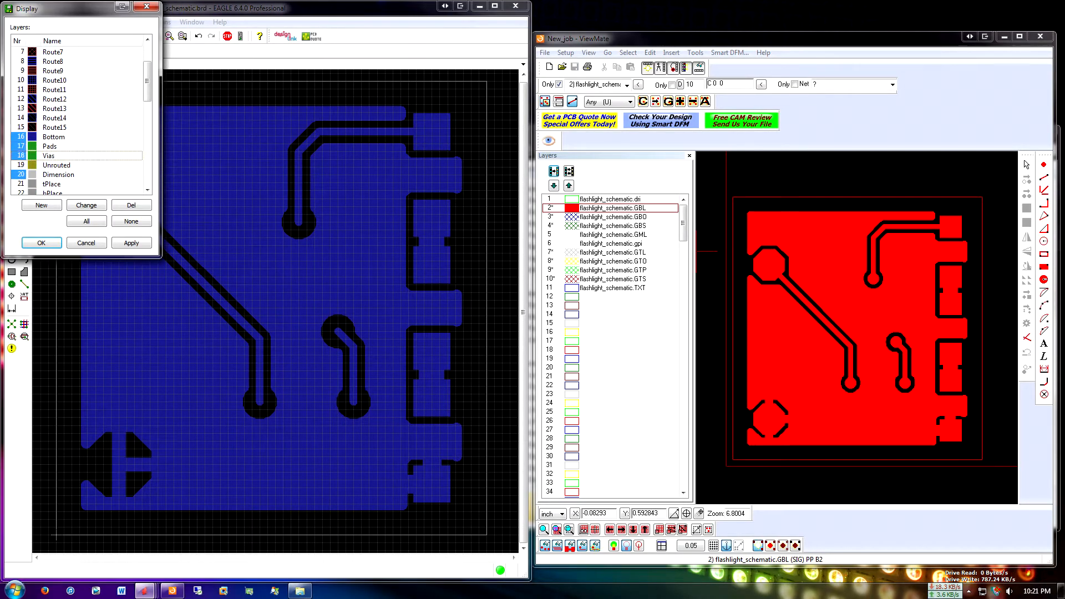
click(131, 243)
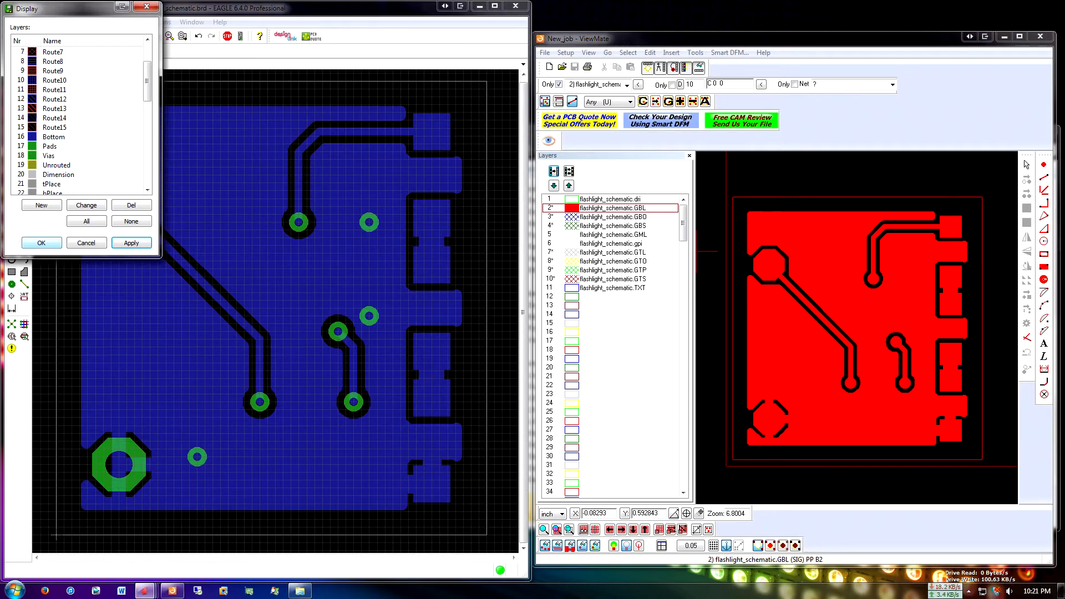
click(42, 243)
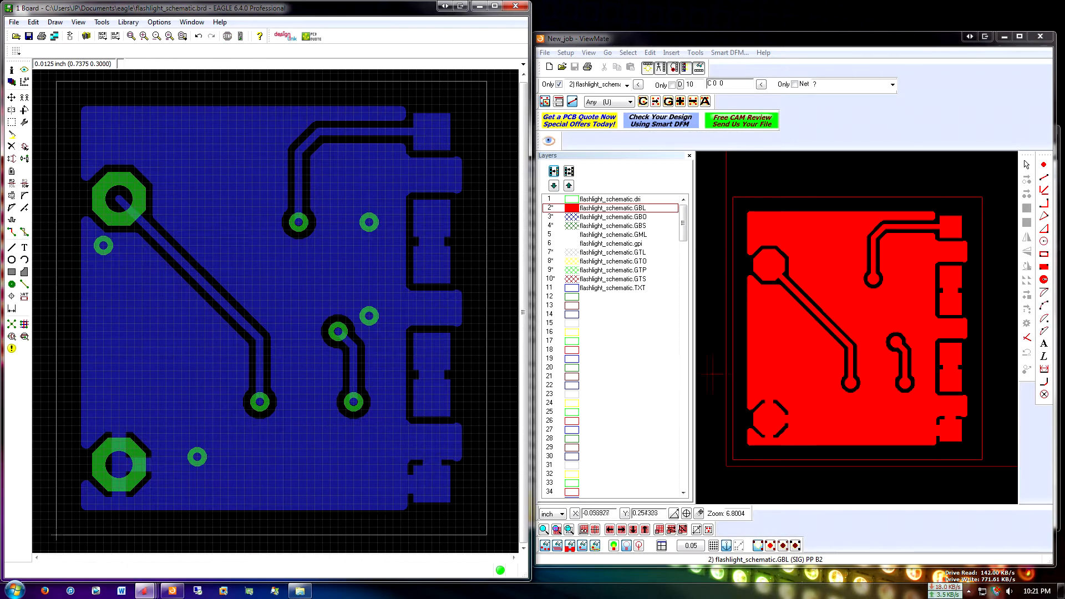
mouse_move(346, 316)
middle_down()
mouse_move(331, 330)
mouse_move(354, 301)
middle_up()
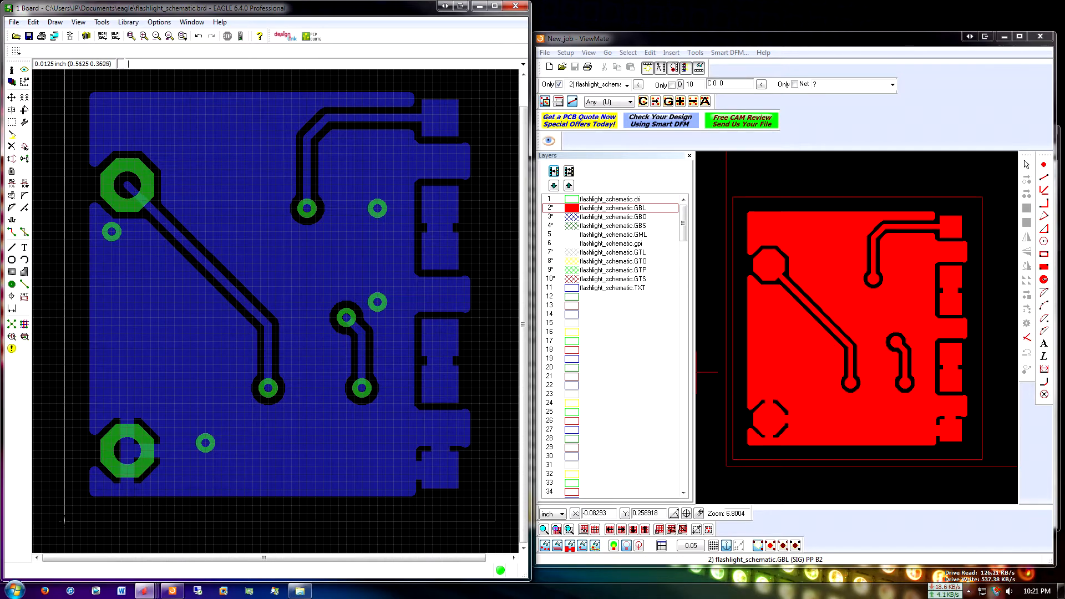
Show flashlight_schematic.GBO in ViewMate and replace the Bottom layer with bPlace and bNames in the EAGLE board display
click(697, 288)
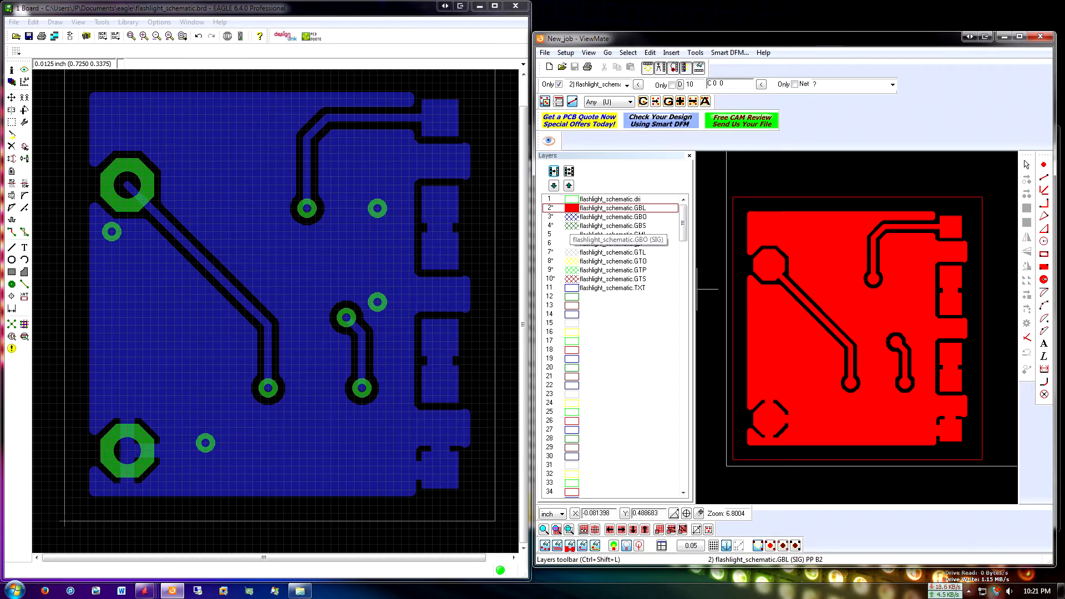
click(572, 216)
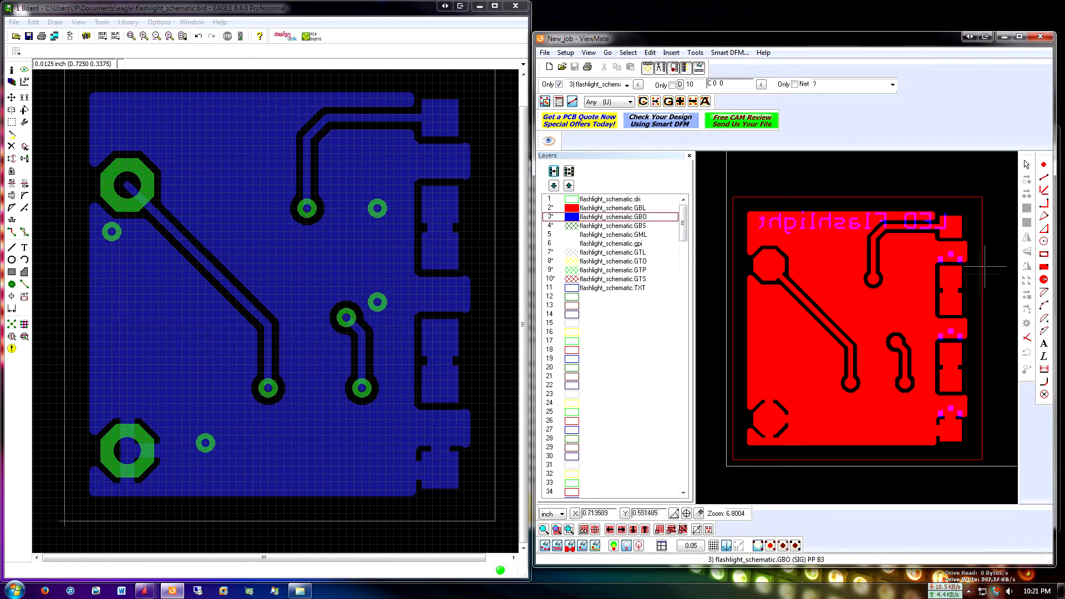
click(11, 82)
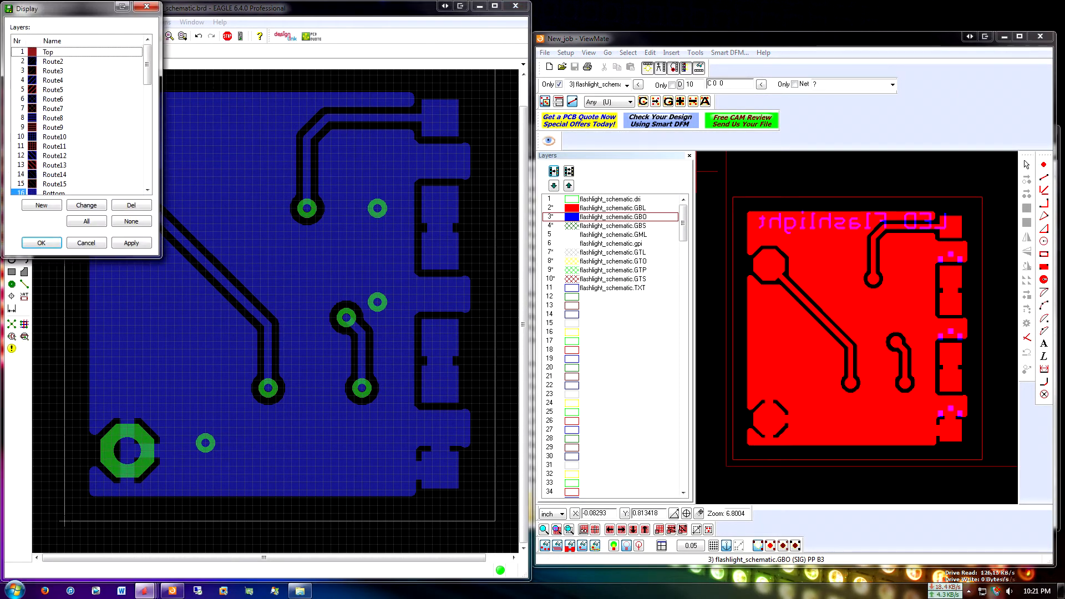
click(21, 192)
scroll(21, 193, down, 5)
scroll(78, 119, down, 1)
click(21, 137)
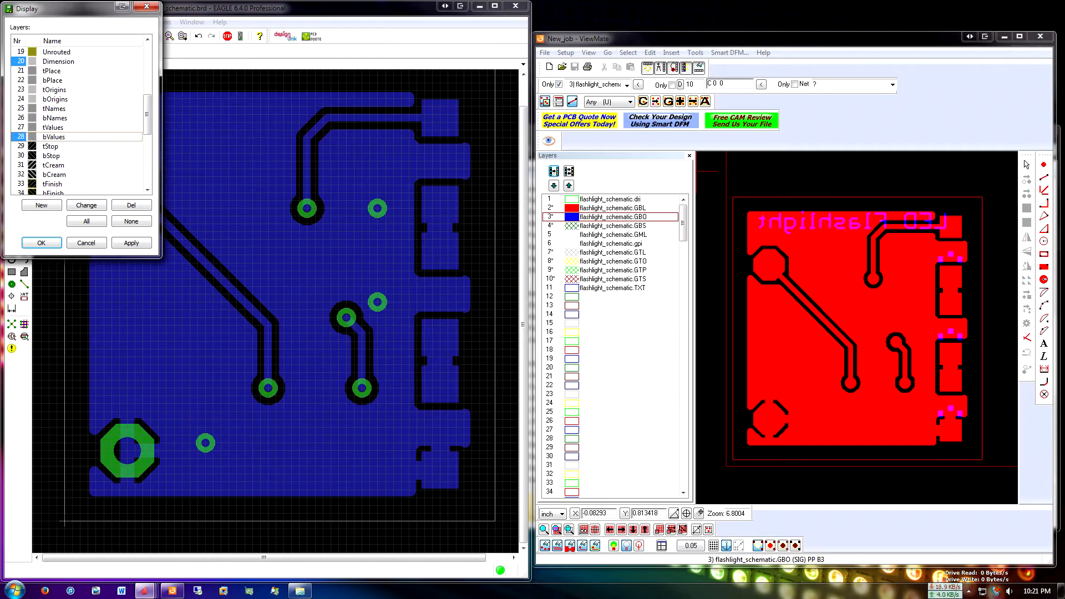
click(22, 137)
click(21, 118)
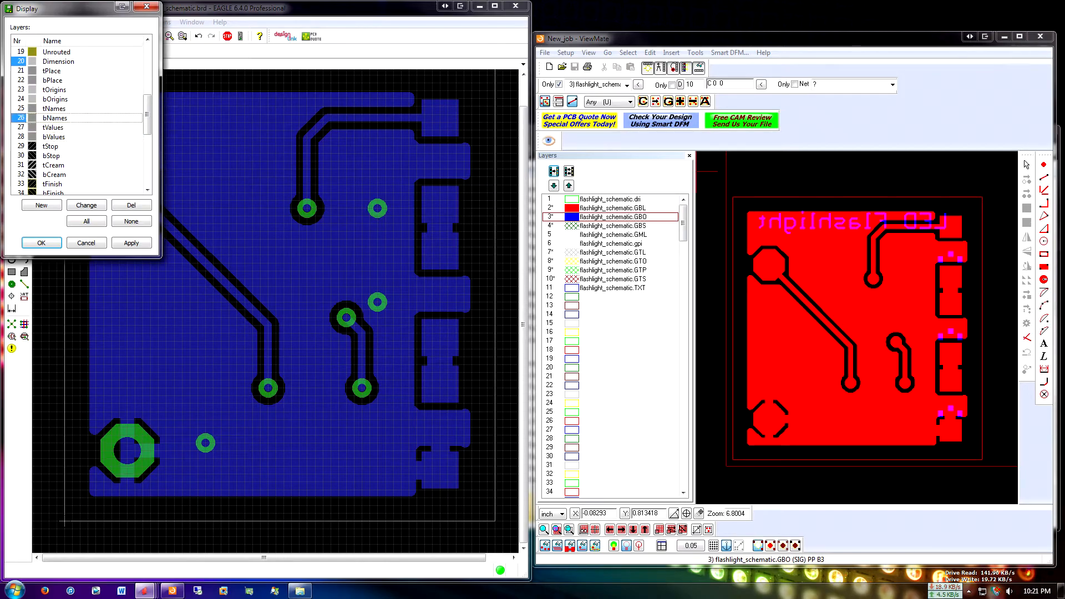
click(21, 81)
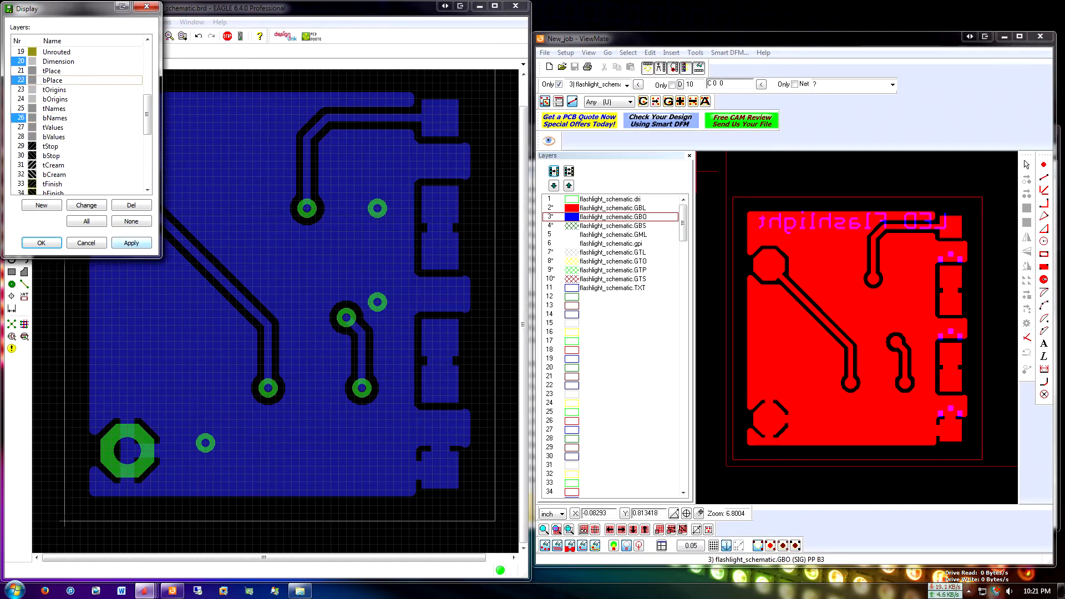
click(132, 243)
drag(56, 9, 168, 215)
Hide the GBL layer in ViewMate to compare the GBO silkscreen alone with EAGLE, and show GBL again
double_click(571, 208)
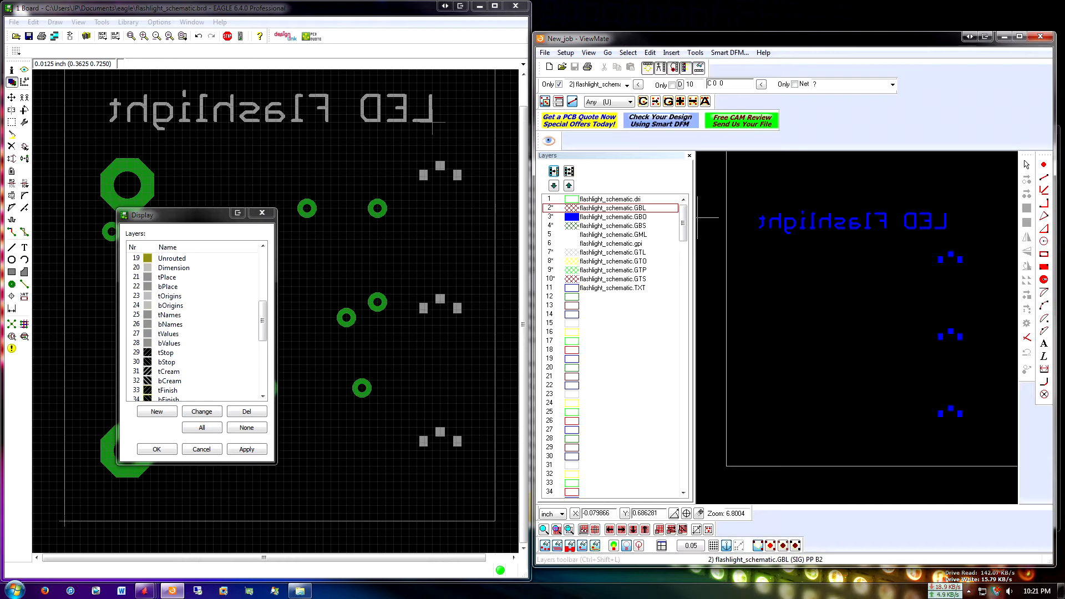
double_click(572, 208)
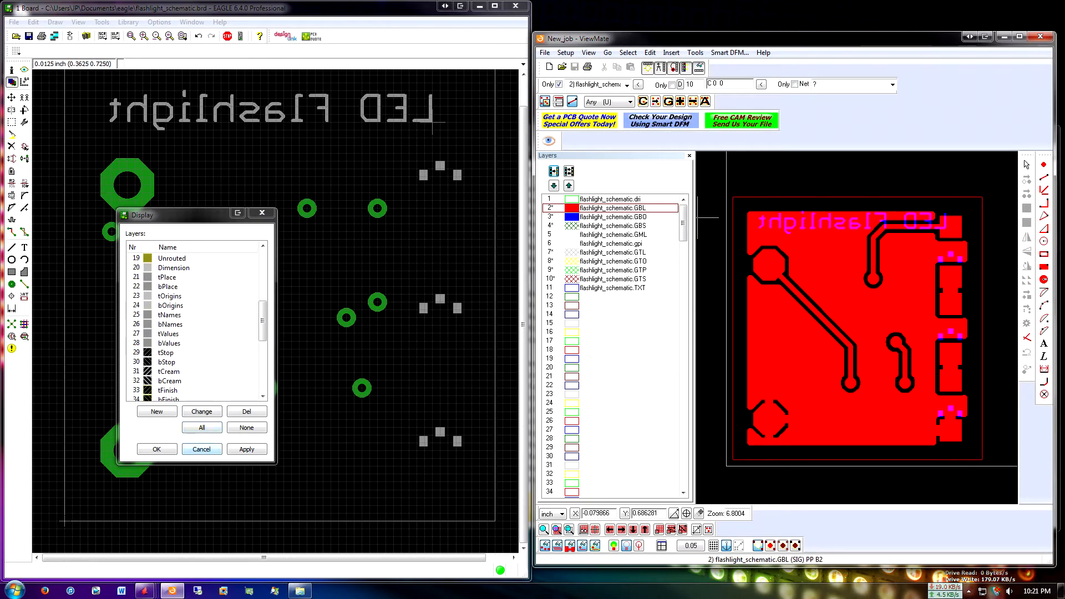
middle_drag(988, 303, 704, 311)
middle_drag(838, 275, 882, 278)
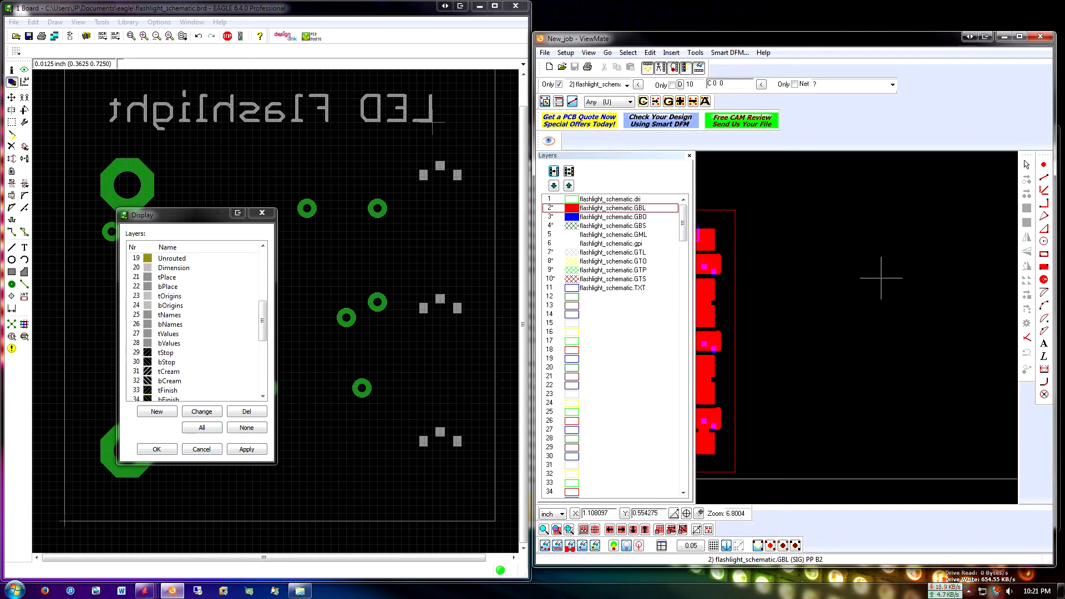
middle_drag(757, 298, 979, 278)
Hide the GBO and GBL layers in ViewMate and leave only the flashlight_schematic.GTO layer shown
double_click(572, 217)
double_click(571, 253)
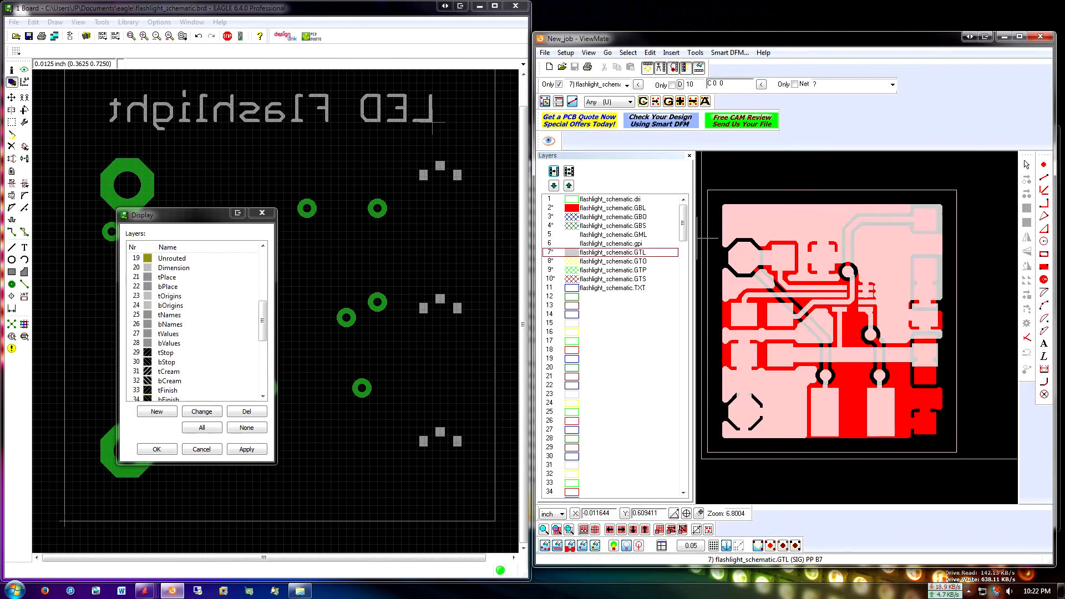
double_click(587, 255)
double_click(576, 262)
double_click(571, 208)
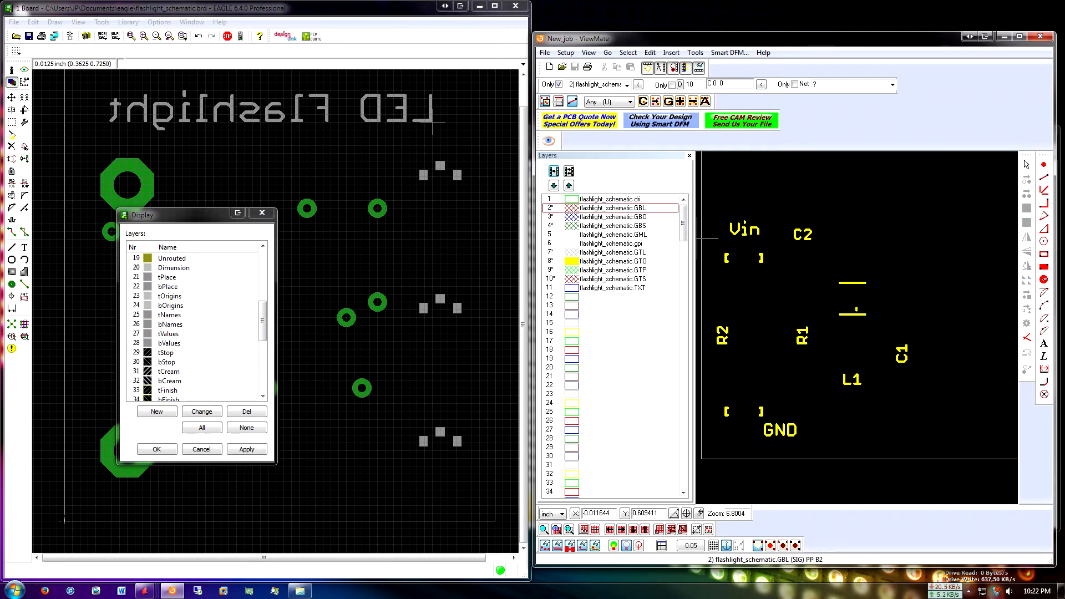
Replace bPlace and bNames with tPlace and tNames in the EAGLE board display and move the layer dialog off the board
click(183, 215)
scroll(183, 333, up, 2)
click(136, 344)
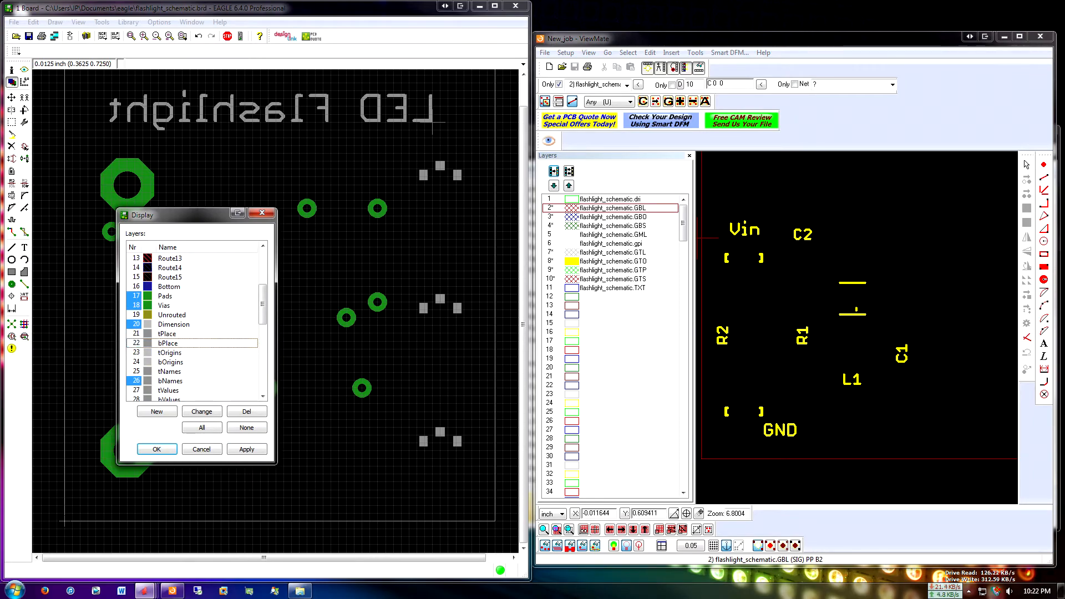
click(136, 381)
click(136, 334)
click(136, 372)
click(247, 449)
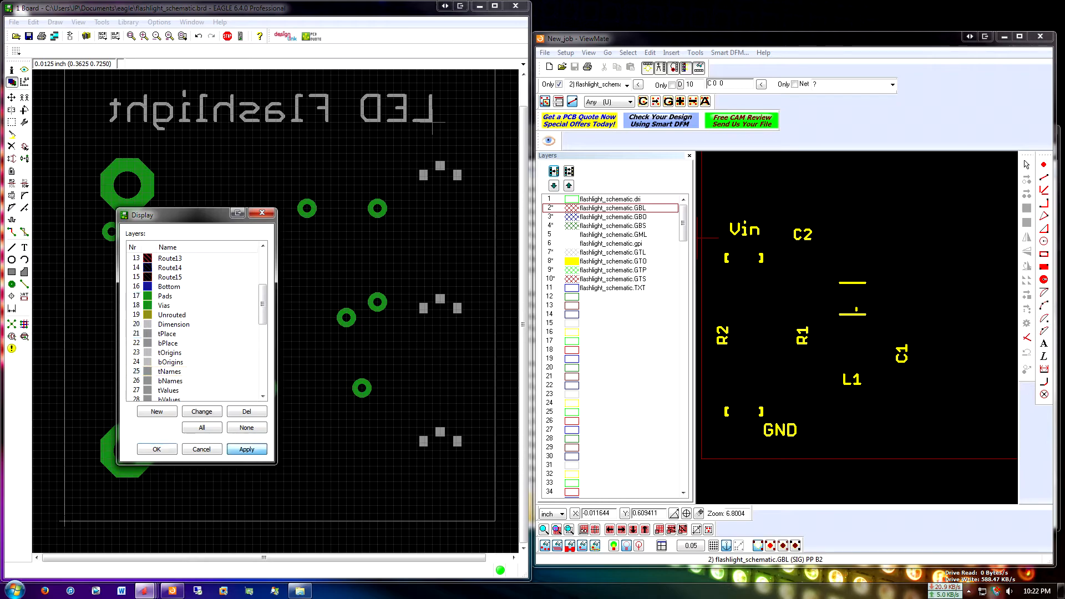
drag(216, 209, 560, 327)
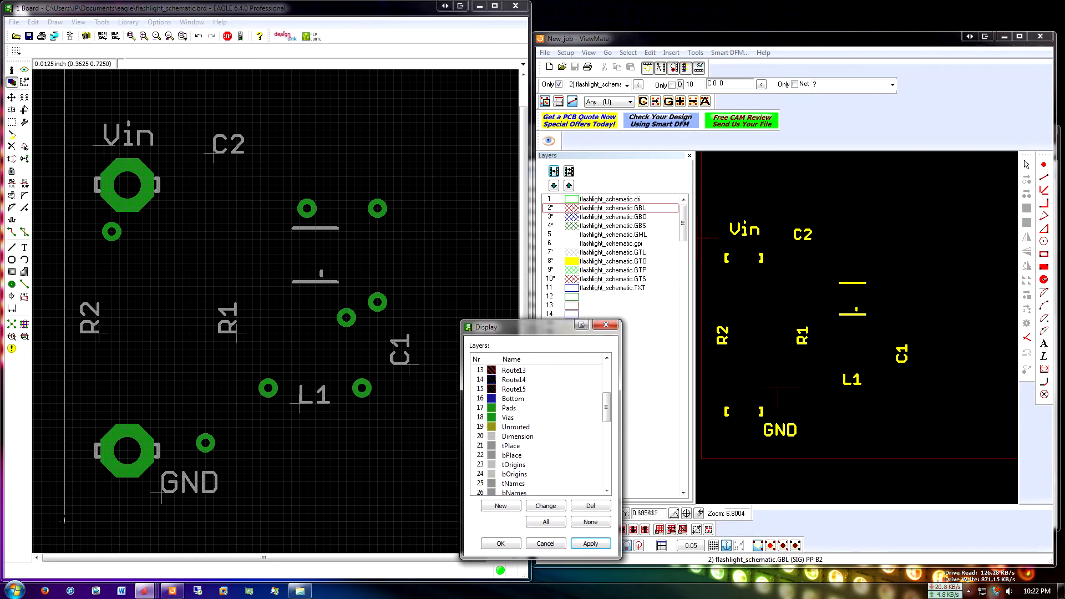
Examine the GTO silkscreen labels in ViewMate against the EAGLE tPlace and tNames layers, and close EAGLE's layer display dialog
click(804, 415)
scroll(807, 417, up, 1)
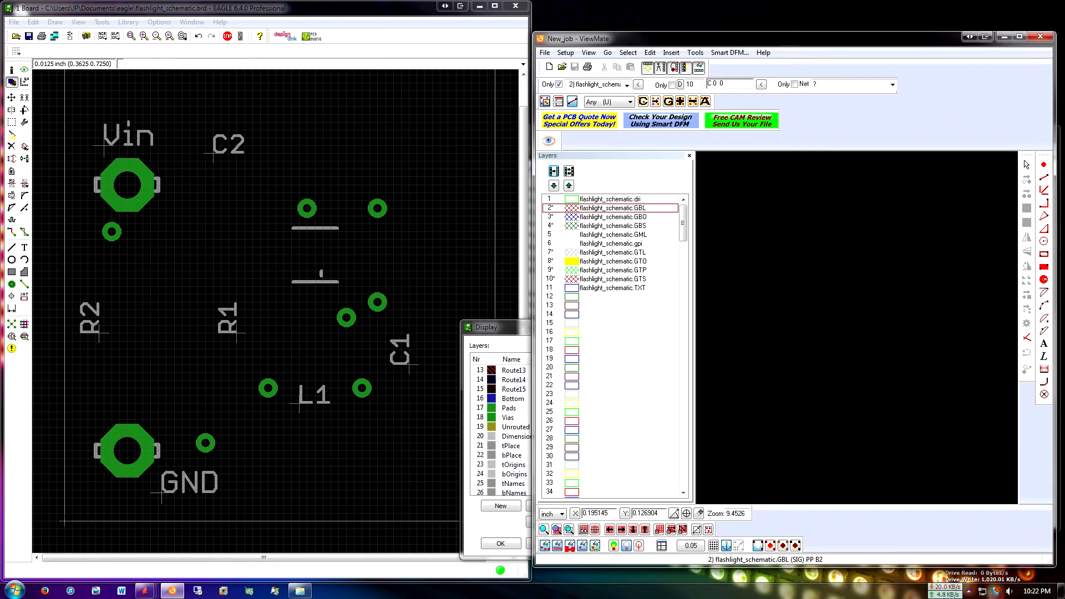
scroll(808, 419, down, 1)
scroll(805, 410, up, 1)
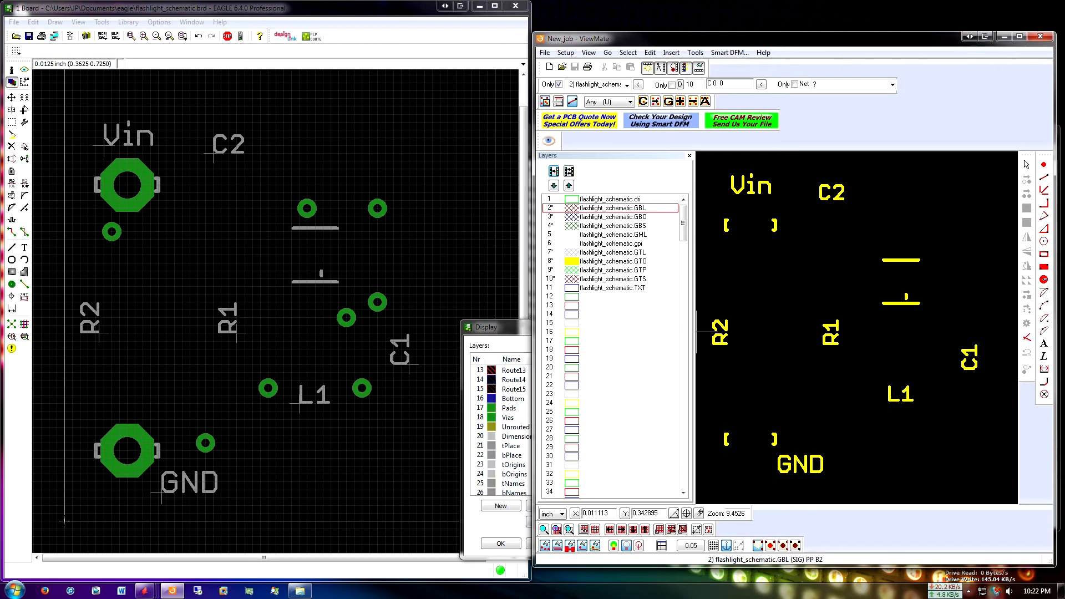
click(489, 327)
drag(488, 327, 343, 247)
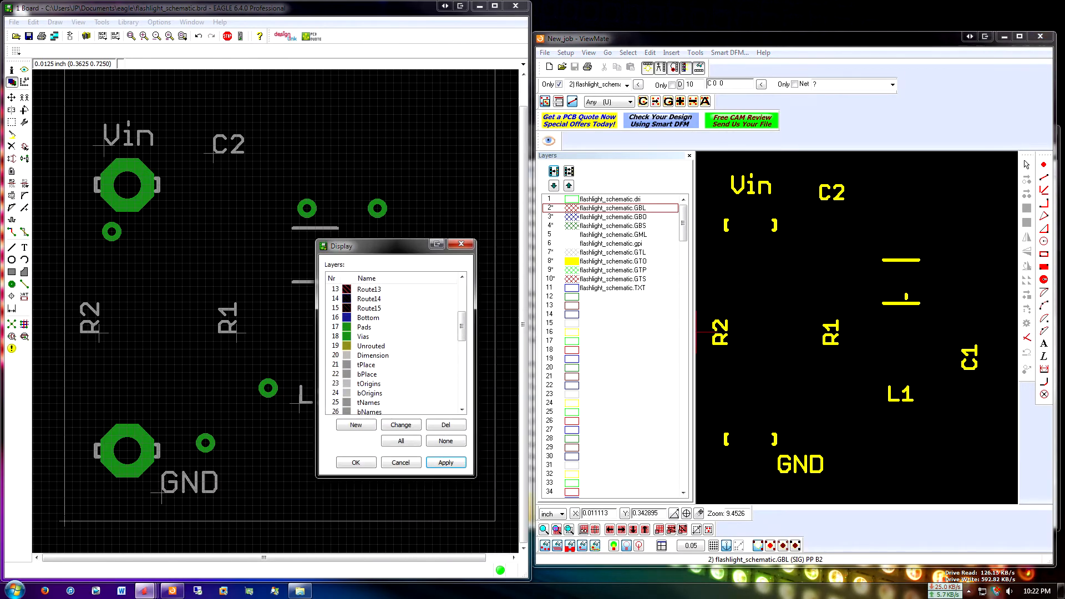
click(401, 463)
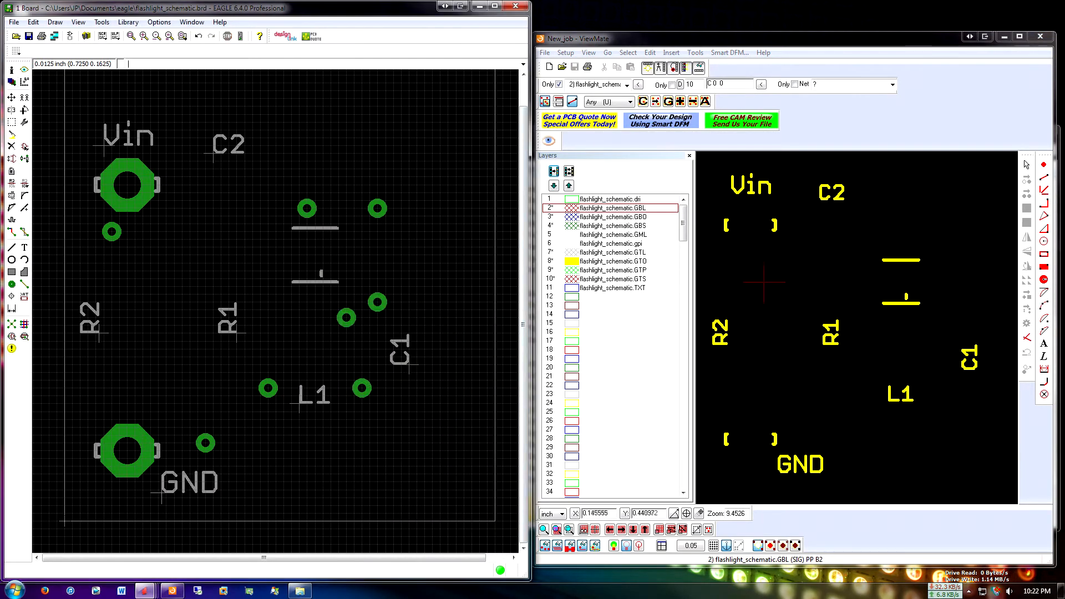
Hide the GTO layer in ViewMate and show the flashlight_schematic.GTP and flashlight_schematic.GTS layers together
click(611, 270)
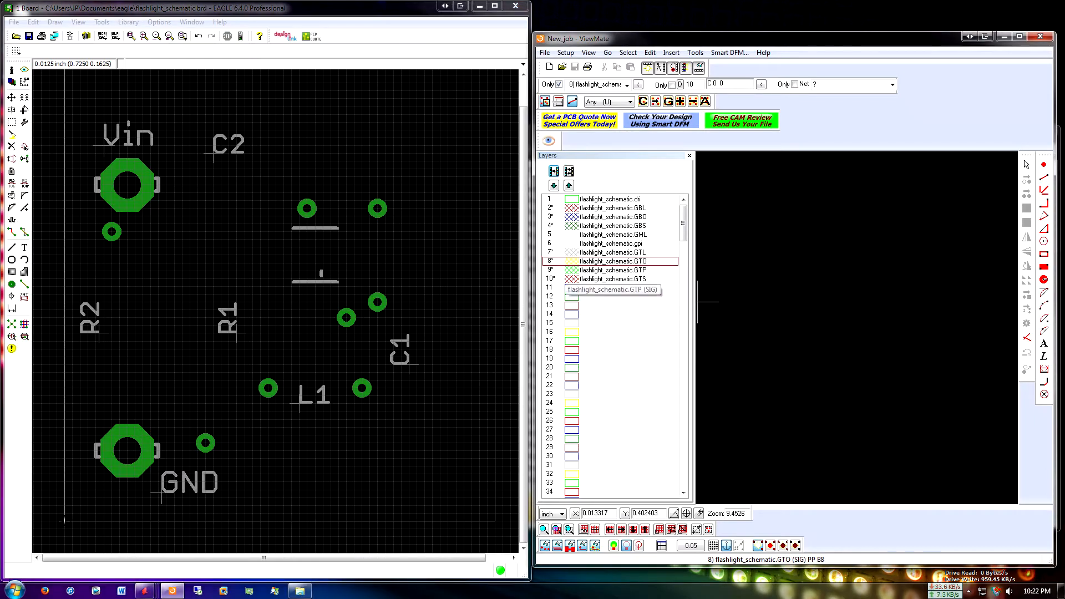
scroll(755, 331, down, 1)
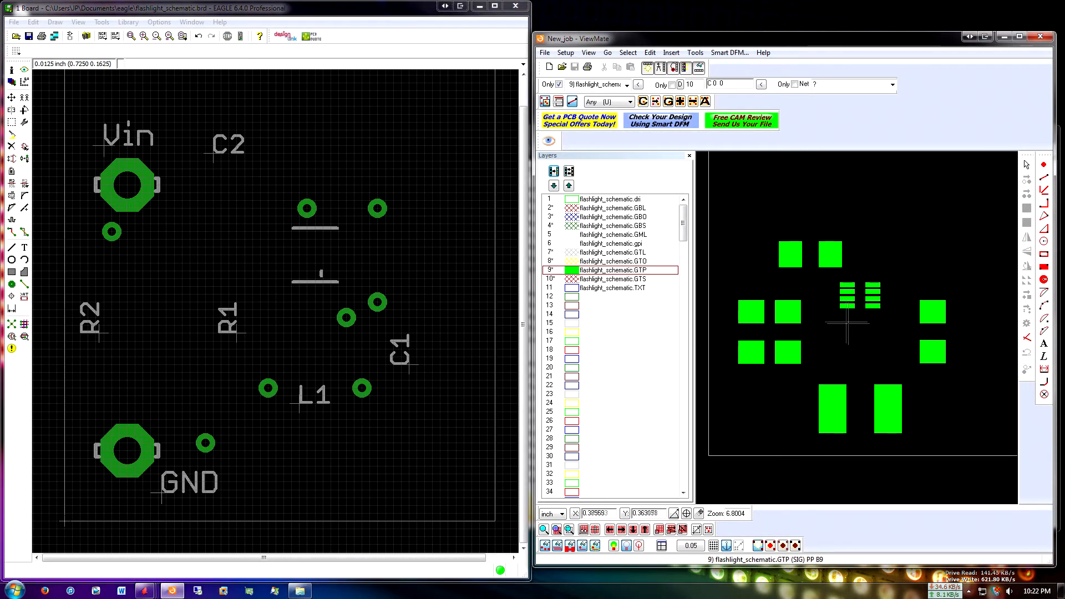
click(572, 280)
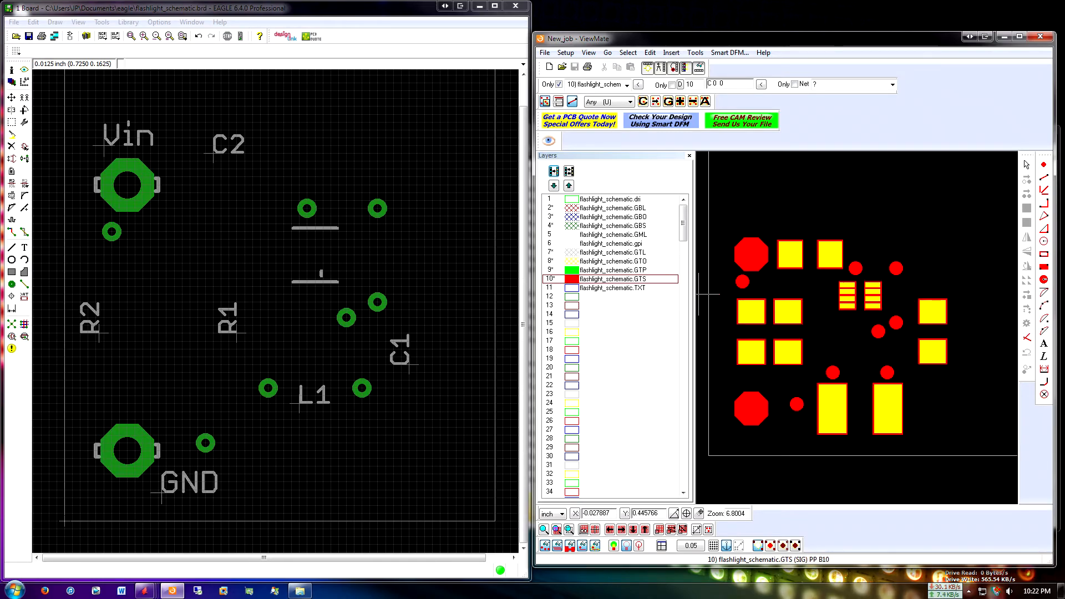
middle_drag(793, 326, 787, 334)
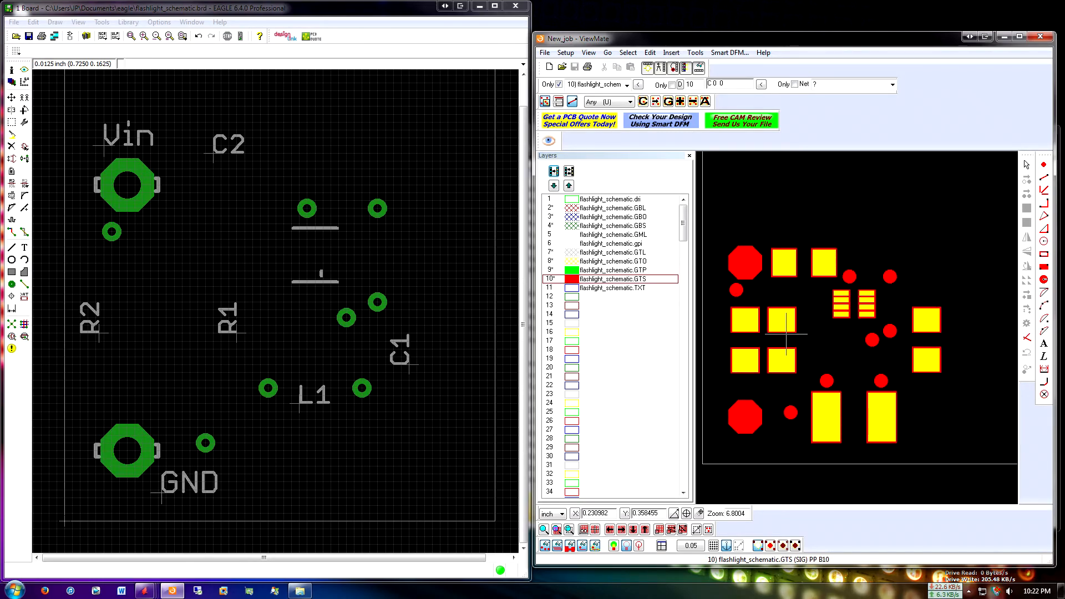
Add the bPlace, tOrigins, bOrigins and bNames layers to the selection in the EAGLE layer display settings
click(11, 82)
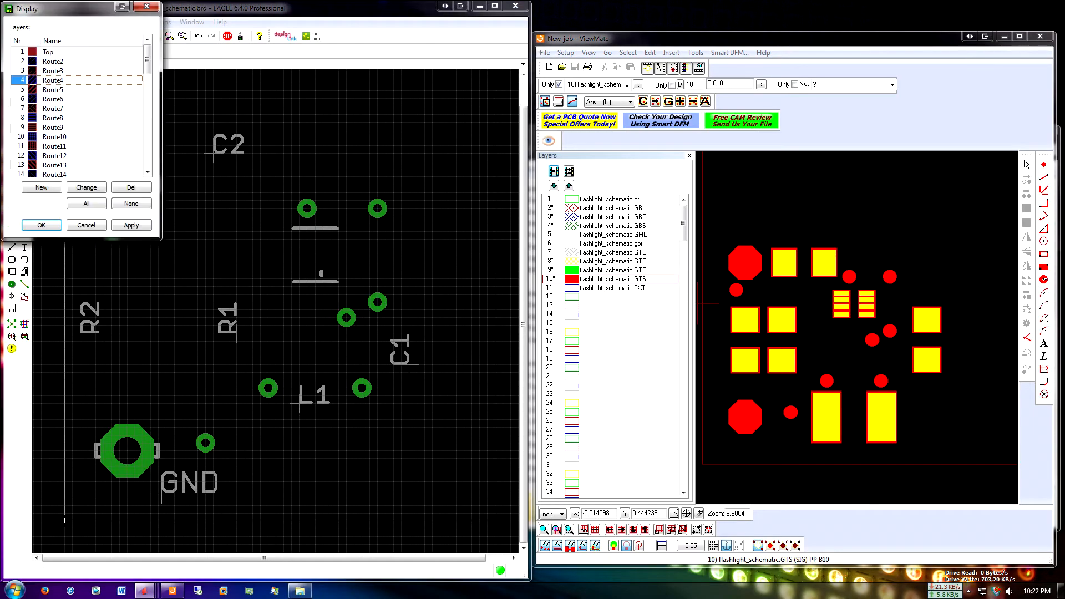
scroll(77, 111, down, 2)
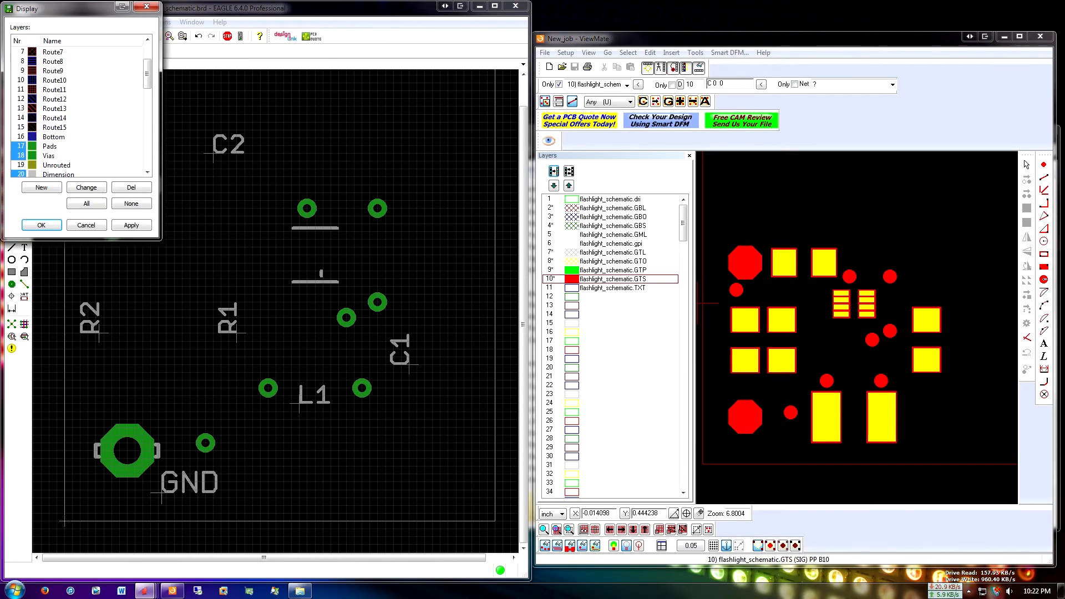
scroll(77, 111, down, 1)
scroll(78, 111, down, 1)
click(20, 136)
click(21, 146)
click(20, 155)
scroll(20, 149, down, 1)
click(21, 146)
scroll(20, 146, down, 1)
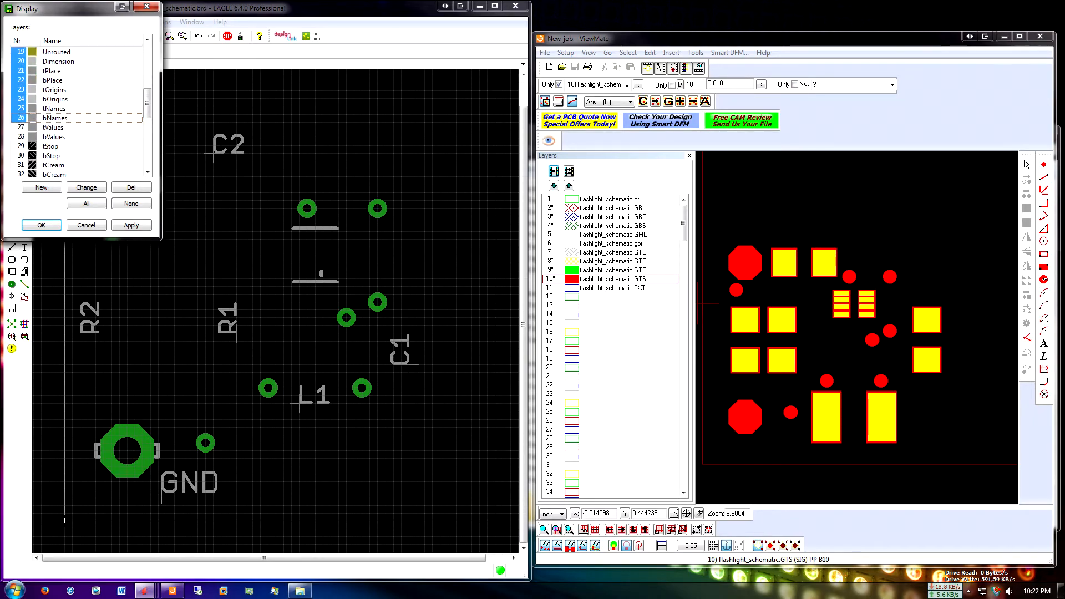
scroll(78, 111, down, 7)
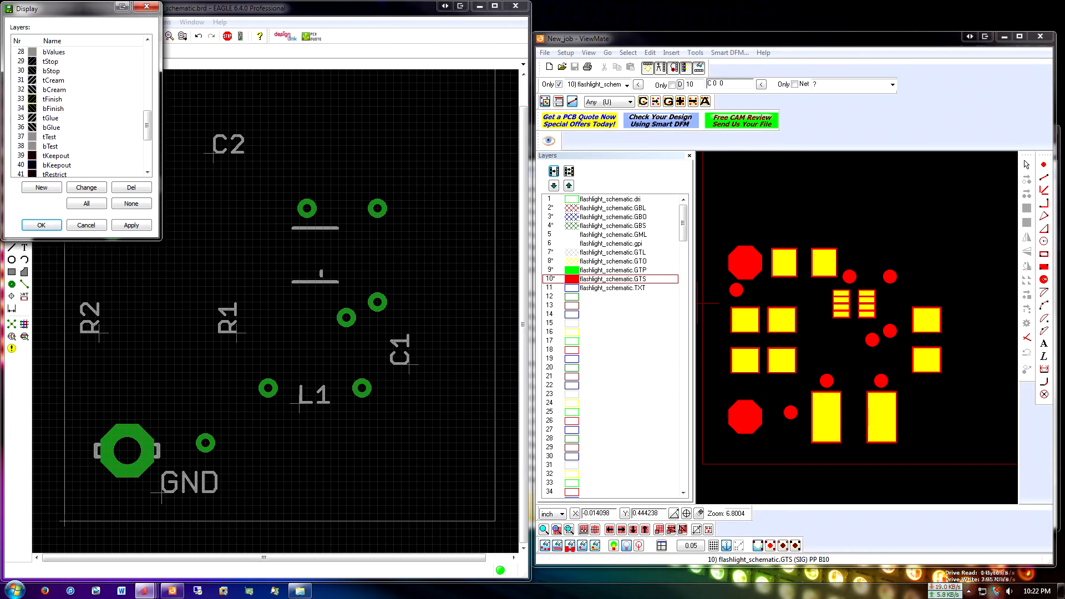
scroll(78, 106, up, 13)
Show the Top and Bottom copper layers in the EAGLE board display and close the layer settings
double_click(21, 51)
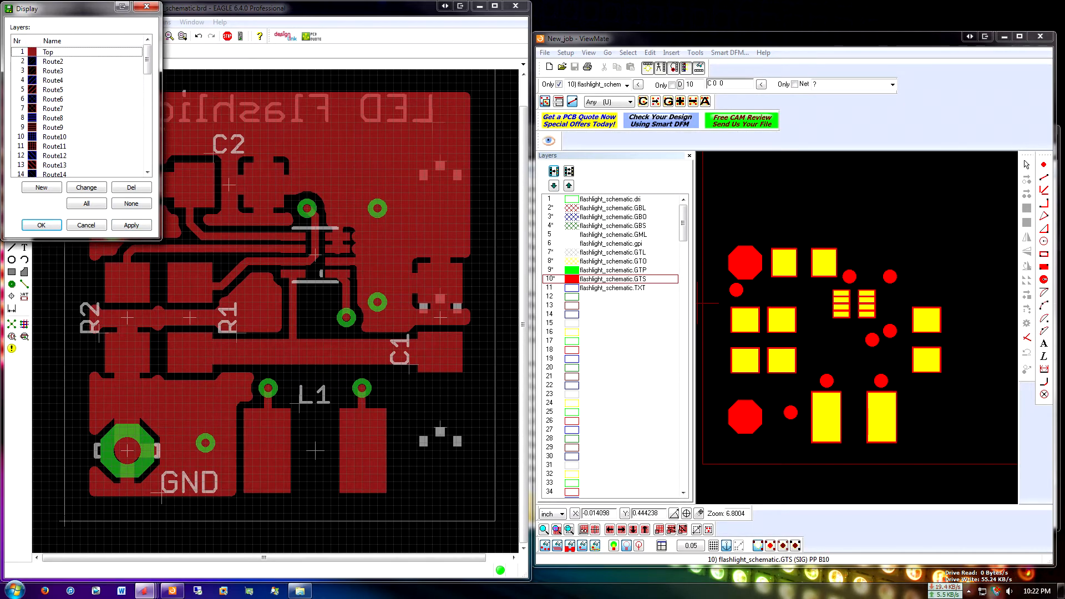
click(87, 122)
scroll(78, 105, down, 1)
scroll(77, 106, up, 1)
click(22, 52)
scroll(21, 52, down, 2)
drag(21, 146, 21, 138)
click(131, 225)
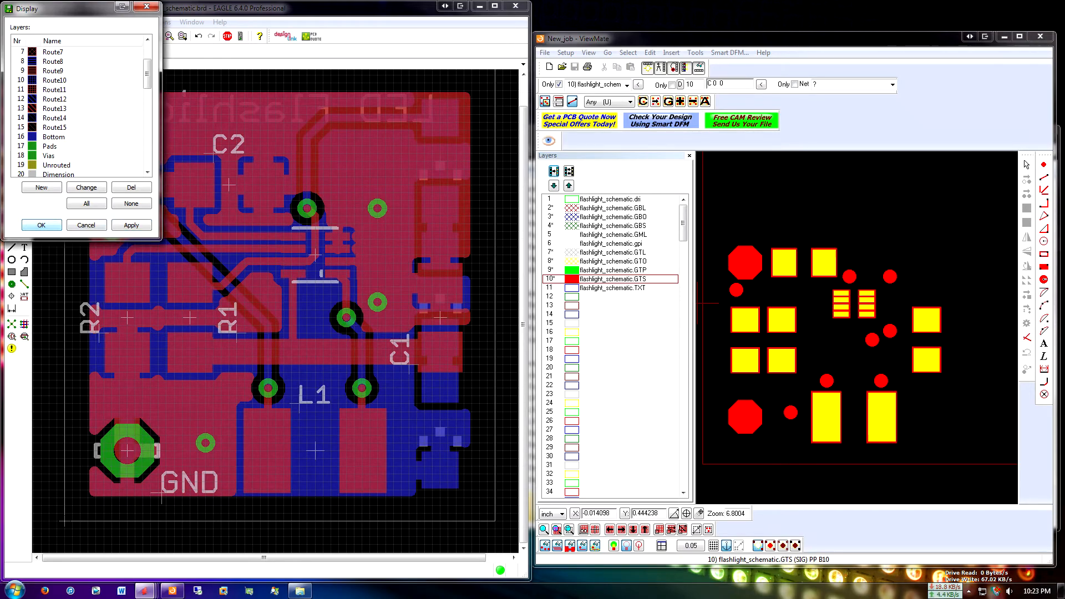
click(41, 225)
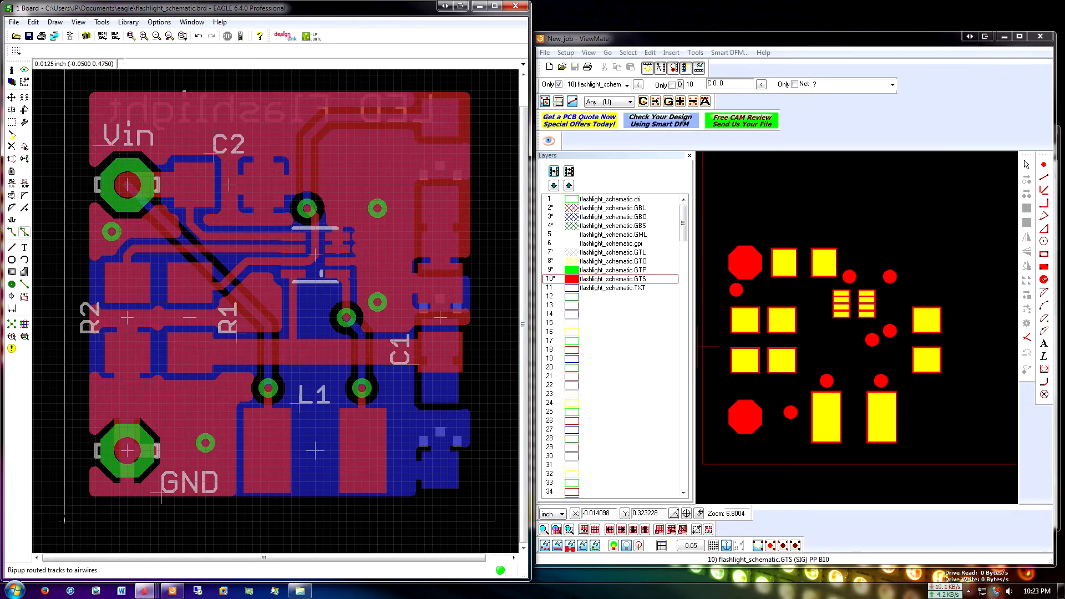
Rip up the filled copper pour on the Bottom layer by its polygon outline at the board edge
click(24, 232)
click(481, 203)
click(481, 203)
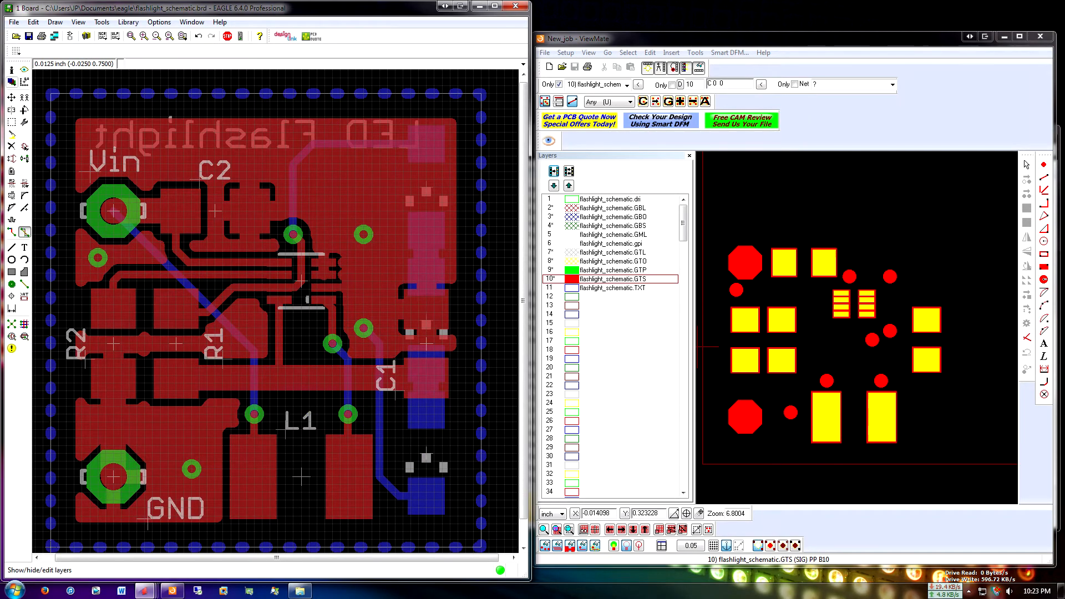
Hide the Bottom layer, keep the Top layer displayed, and rip up the Top copper pour by its board-edge outline
click(12, 81)
double_click(31, 52)
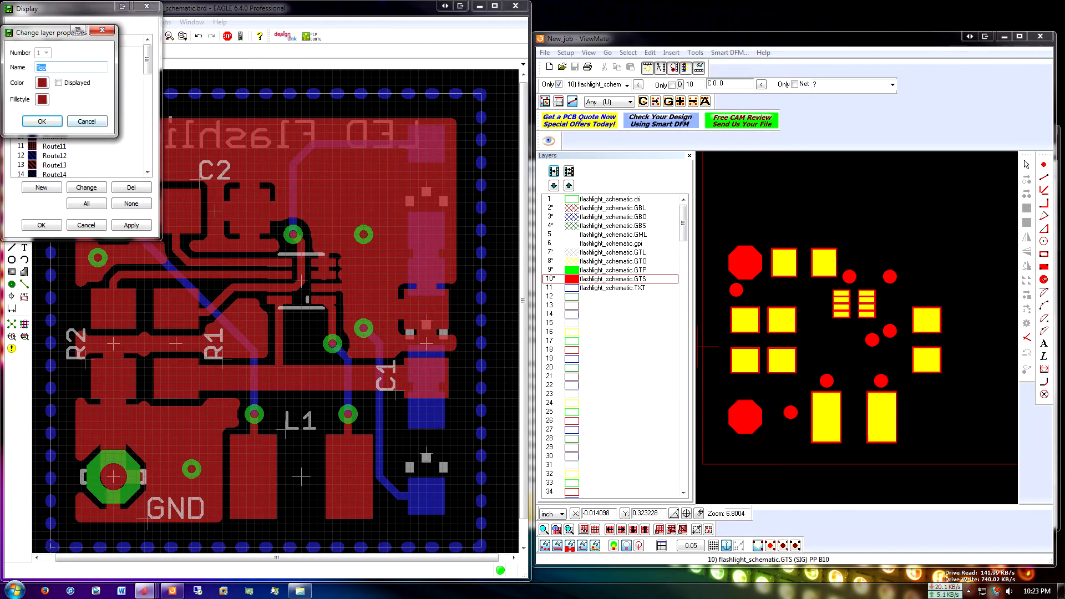
click(87, 122)
scroll(78, 111, down, 2)
click(21, 137)
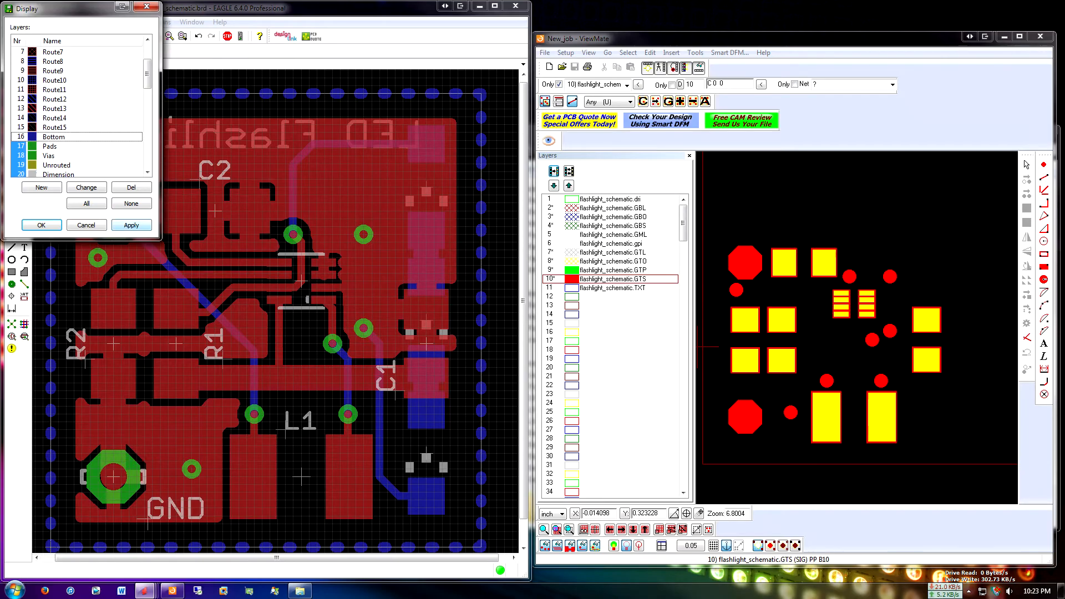
click(131, 225)
click(41, 225)
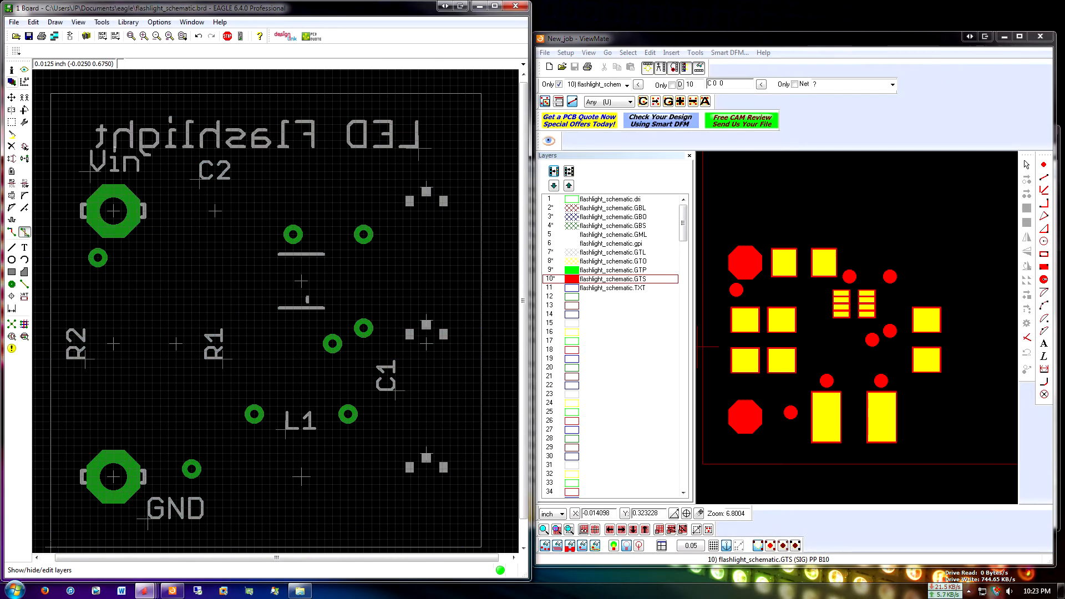
click(24, 69)
click(41, 225)
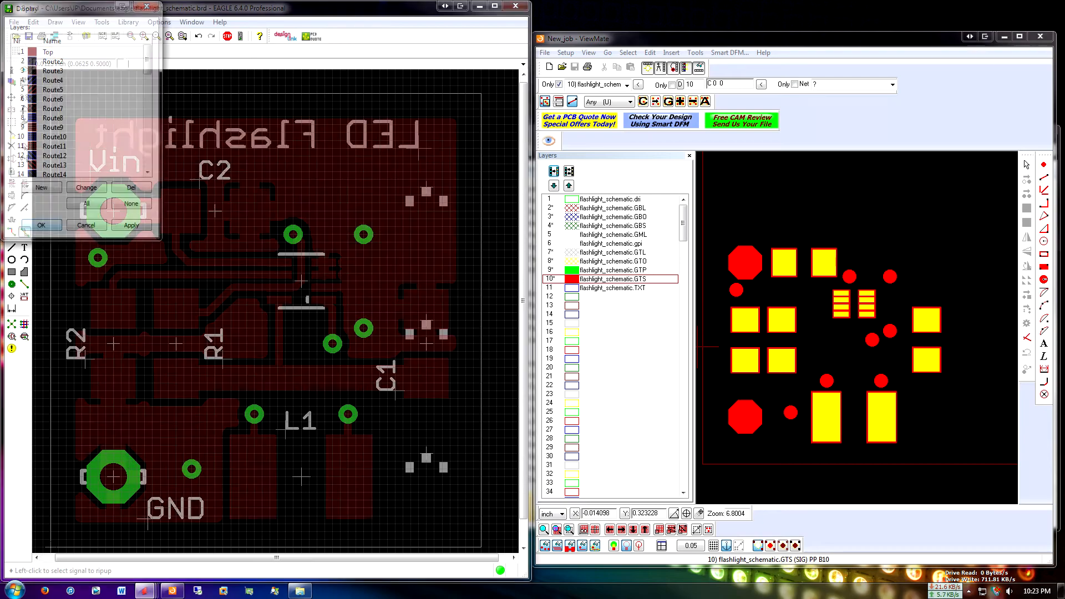
click(481, 210)
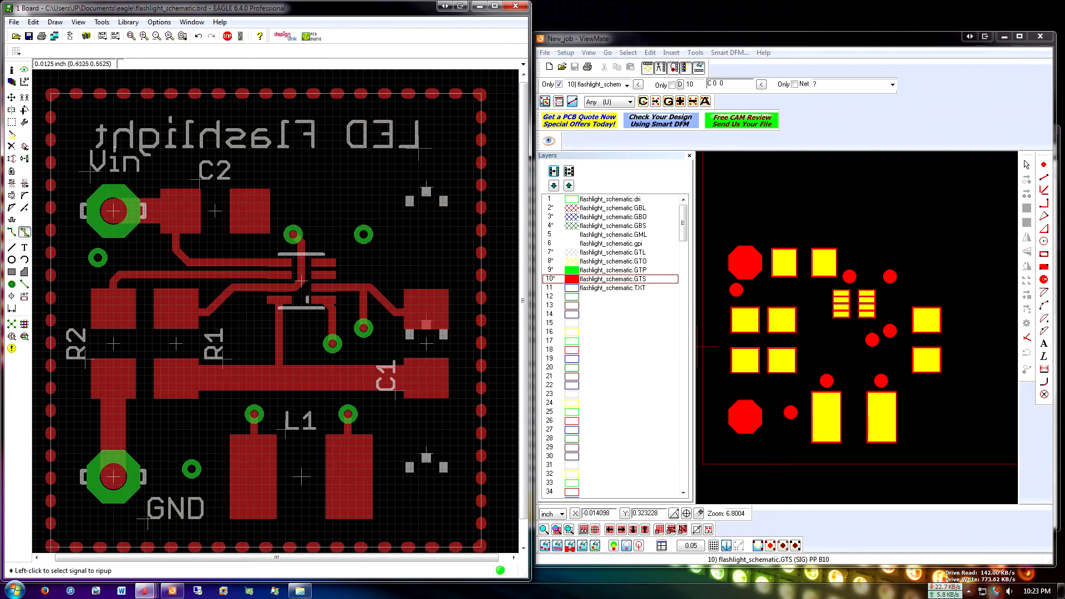
Show the Bottom copper layer again alongside the Top layer in the EAGLE board display
click(24, 69)
scroll(77, 108, down, 1)
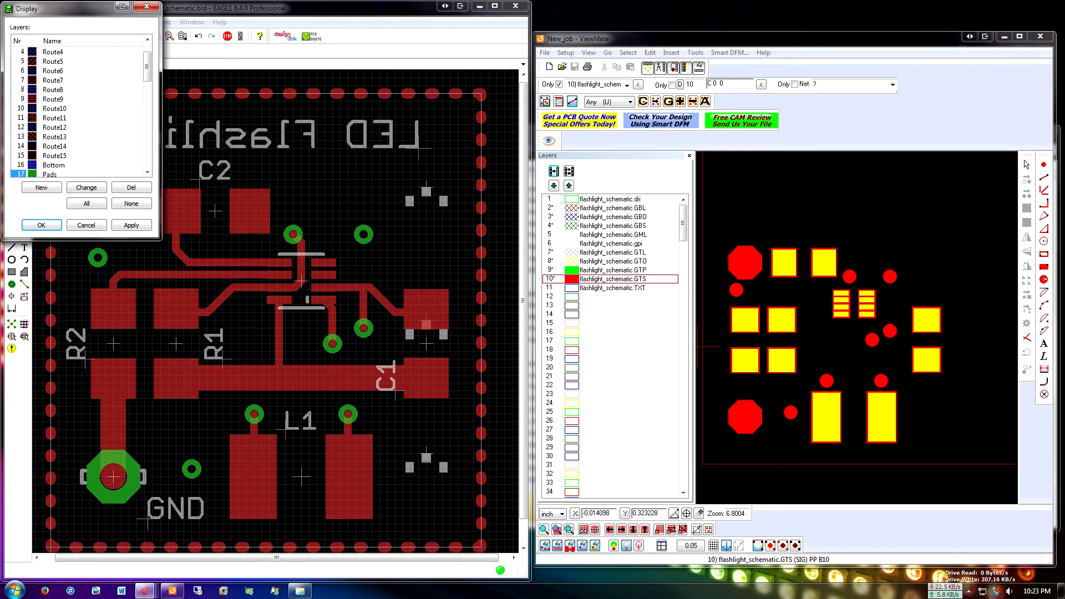
click(67, 166)
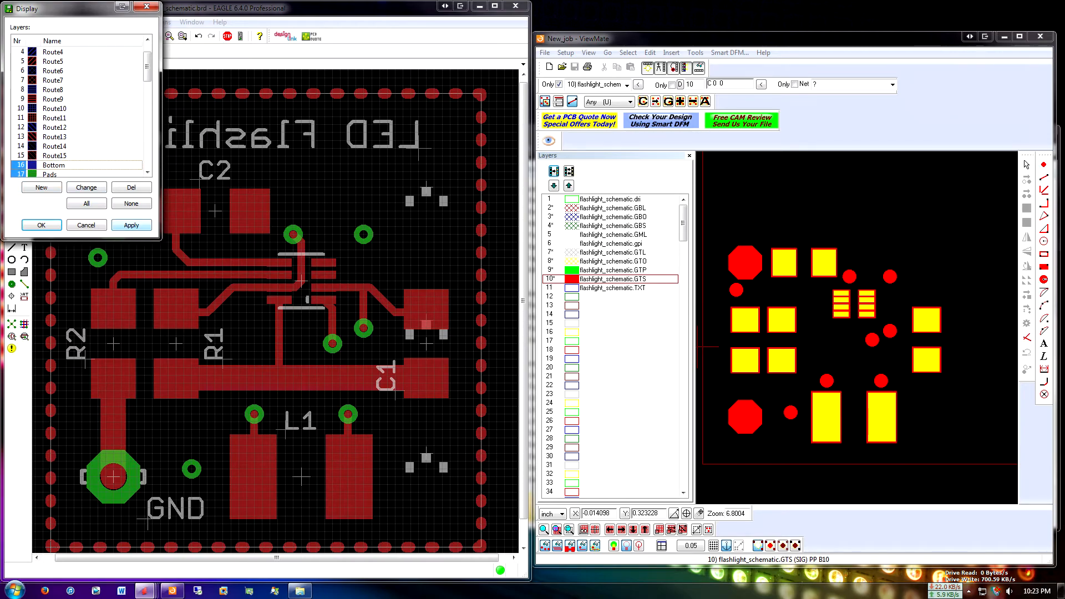
click(132, 225)
click(41, 225)
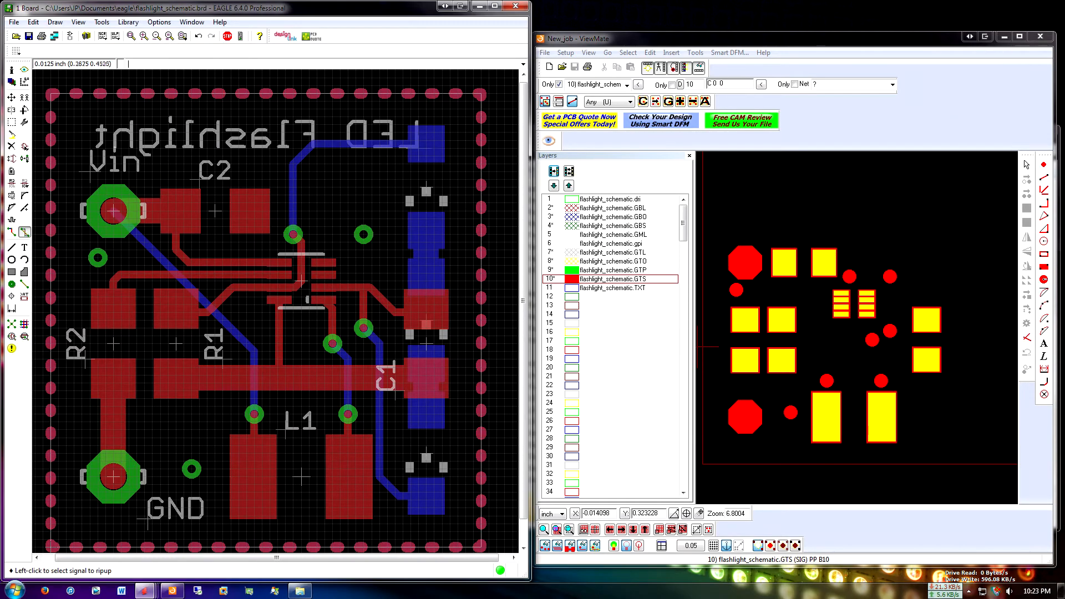
Turn on the GBL, GBO, GBS, GML, gpi, GTL and GTO layers in ViewMate and examine the combined board
click(574, 208)
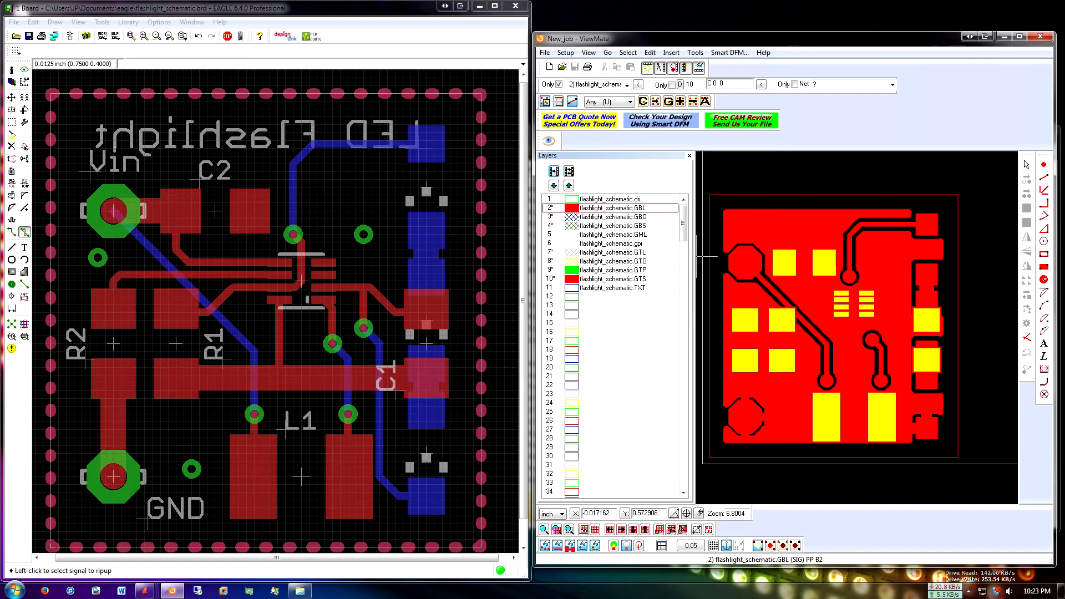
click(574, 217)
click(574, 226)
click(574, 234)
click(574, 243)
click(574, 252)
click(574, 262)
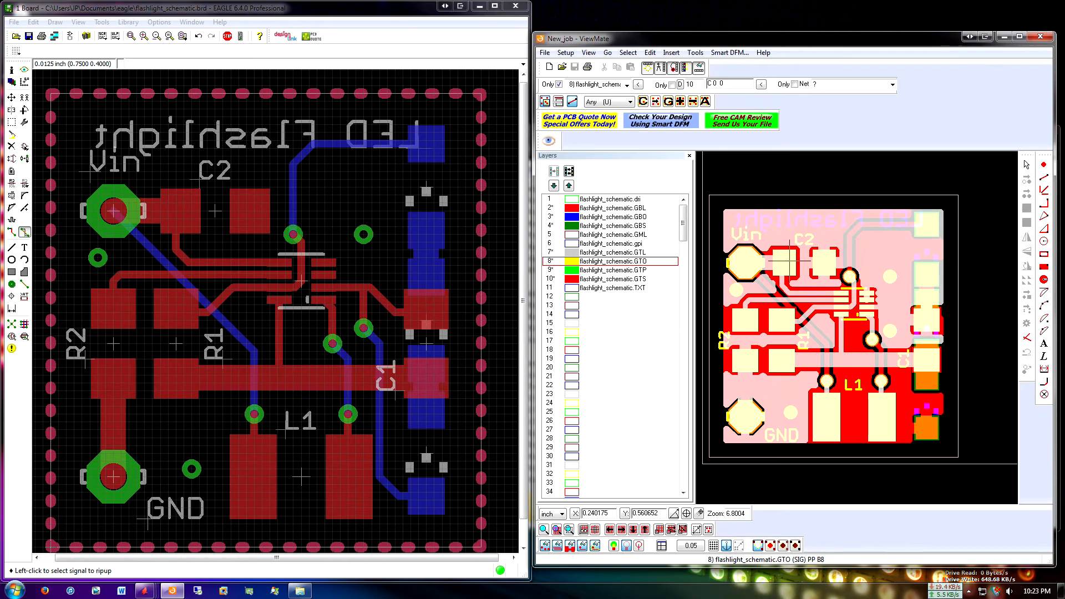
scroll(789, 259, up, 1)
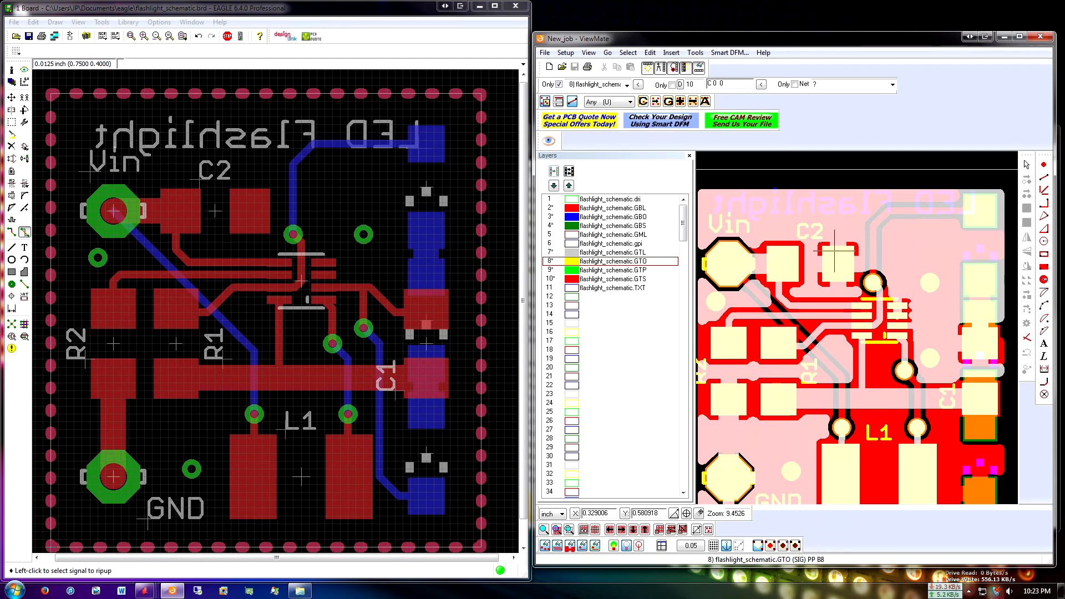
scroll(835, 250, down, 1)
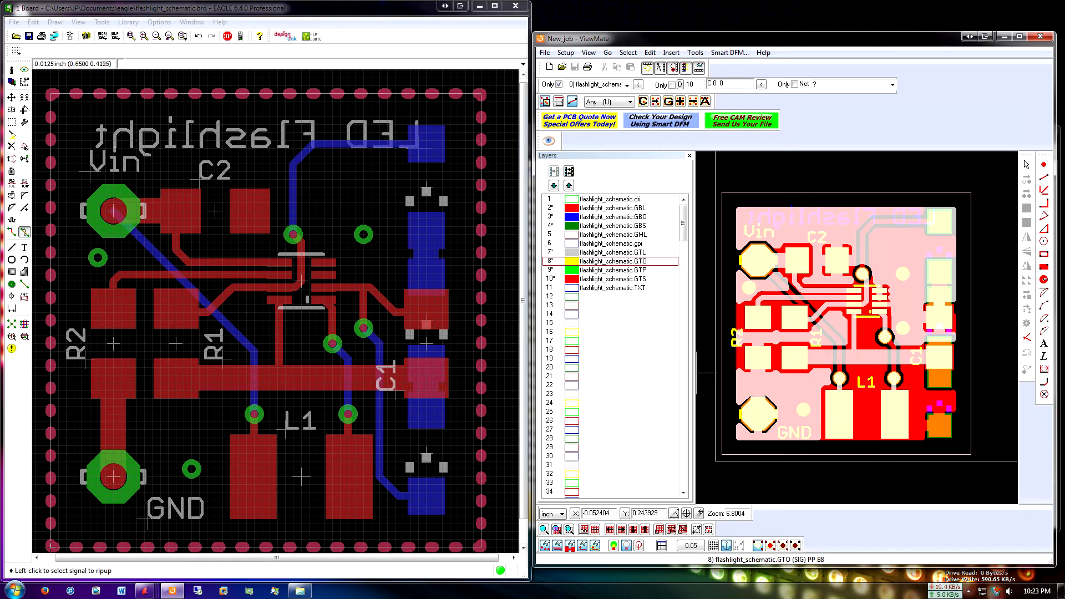
Close ViewMate and the Flashlight Gerbers folder window
click(1041, 36)
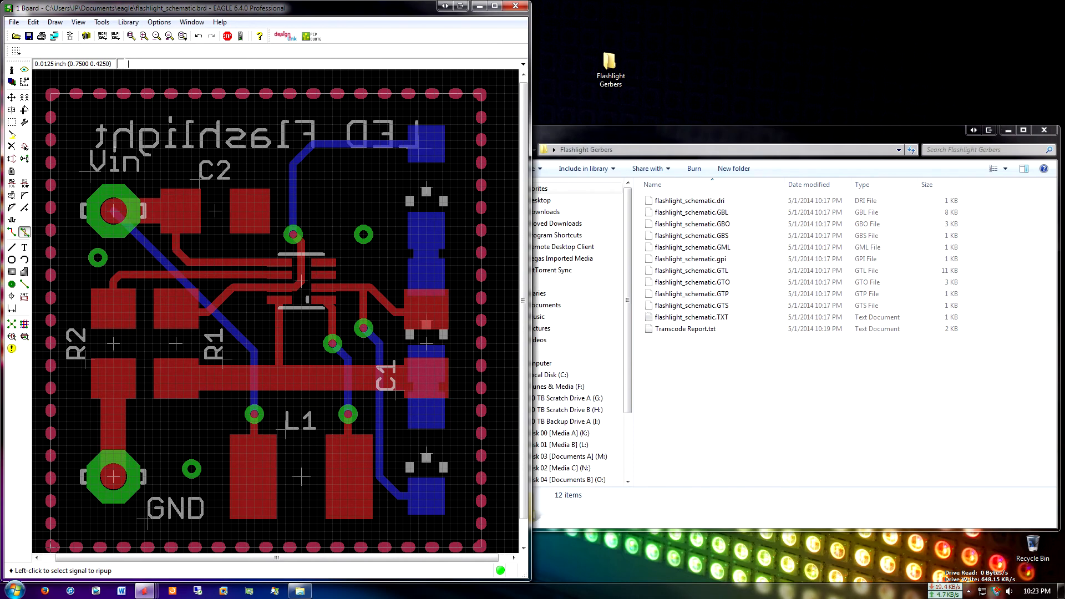
drag(893, 133, 860, 139)
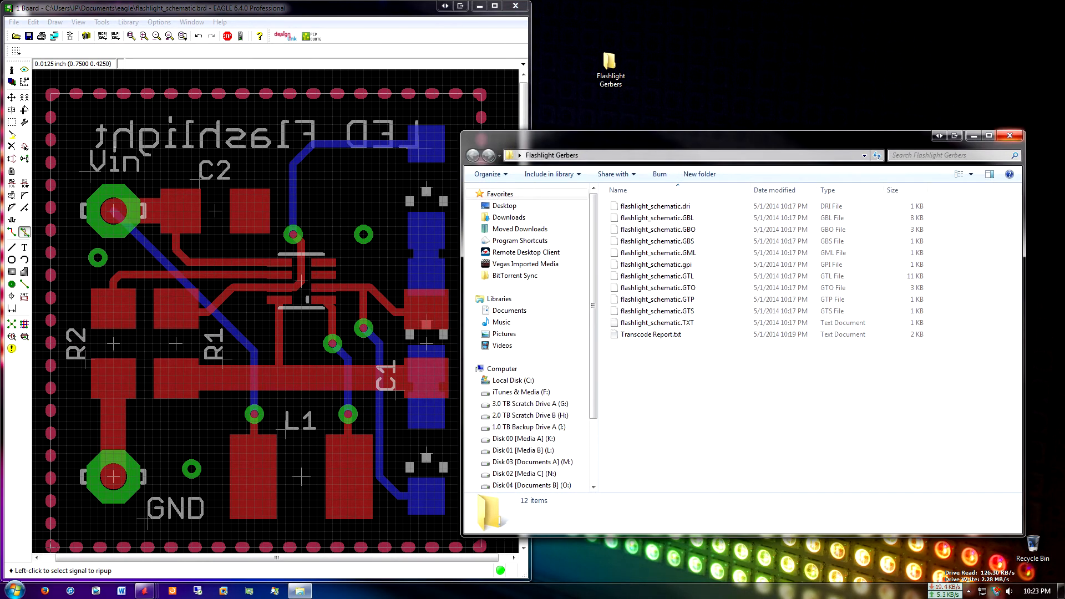
click(1010, 135)
Compress the Flashlight Gerbers desktop folder with WinRAR into Flashlight Gerbers.zip in ZIP format, deleting the files after archiving
click(610, 70)
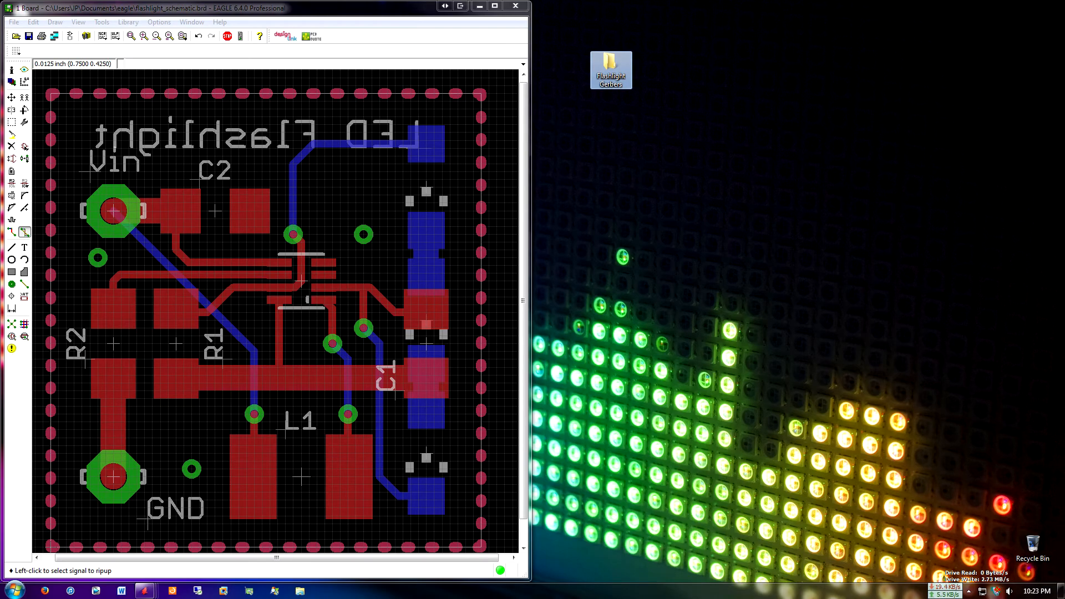
right_click(610, 62)
mouse_move(643, 106)
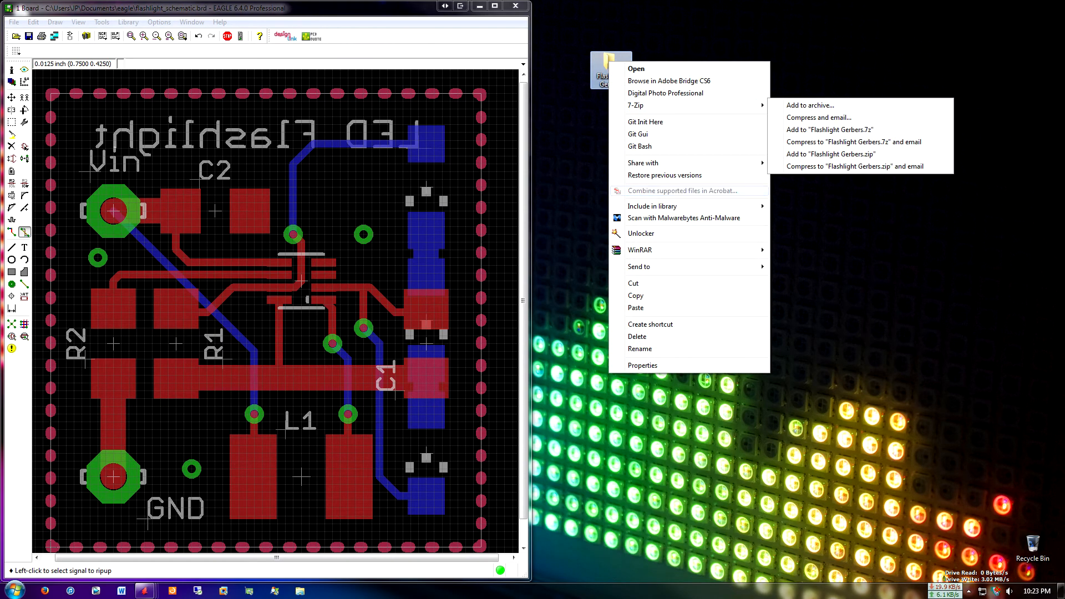
mouse_move(644, 250)
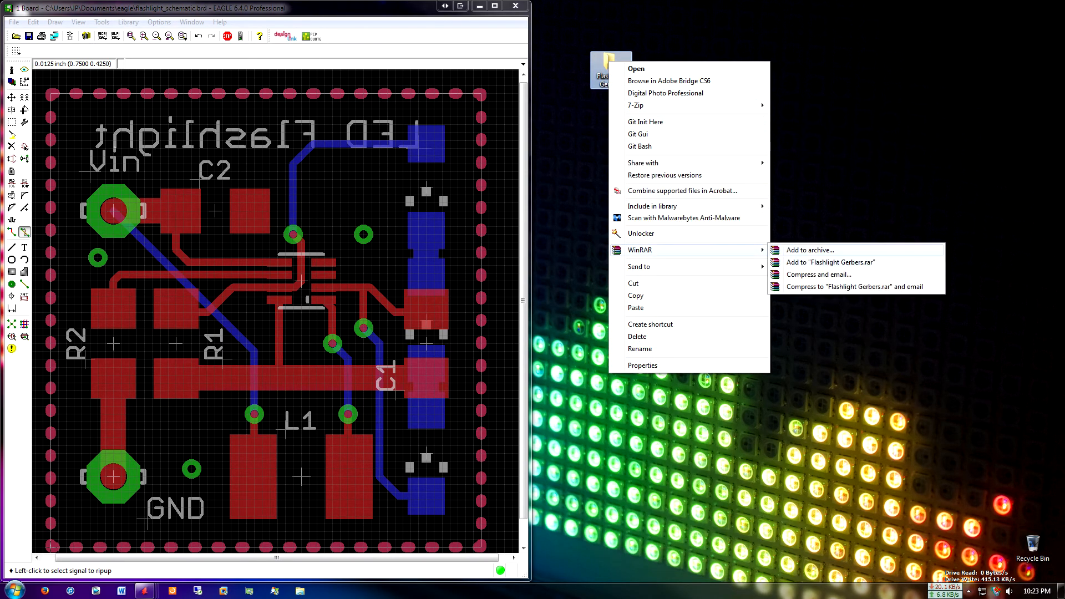
click(810, 250)
click(533, 291)
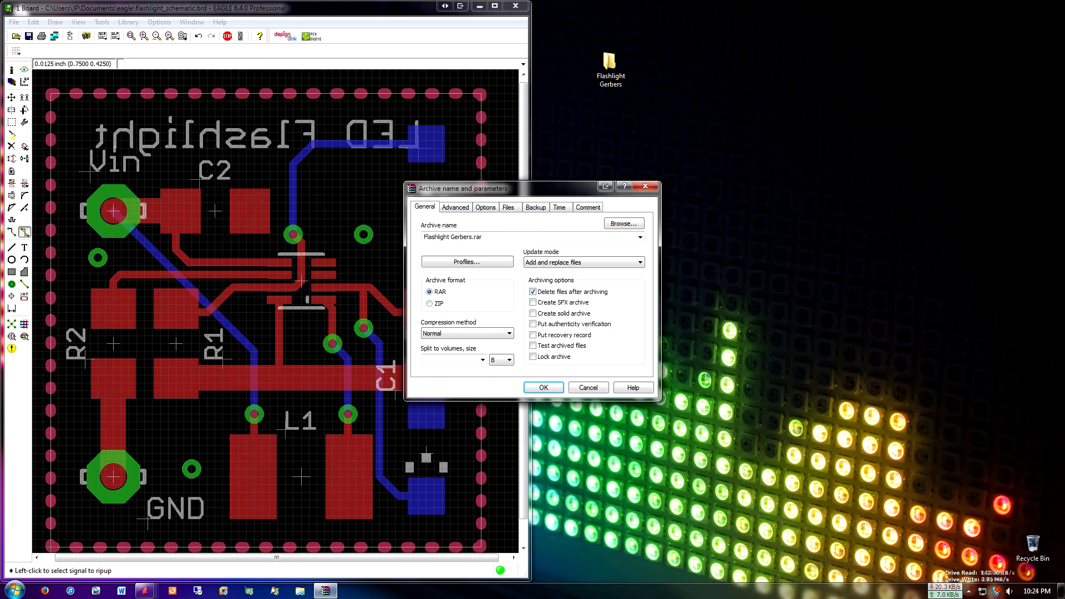
drag(487, 189, 629, 157)
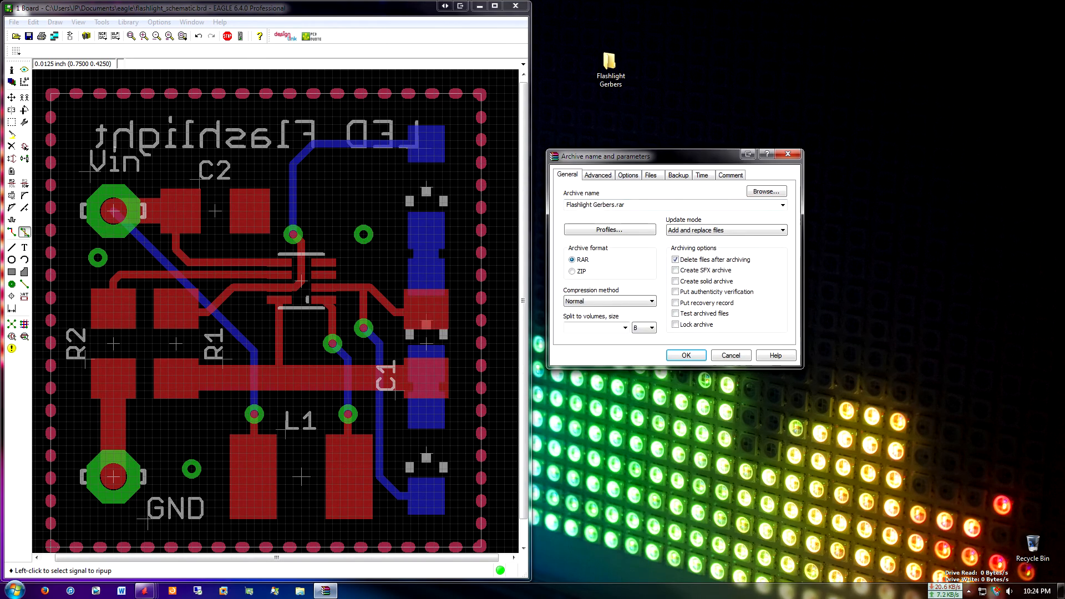
click(572, 272)
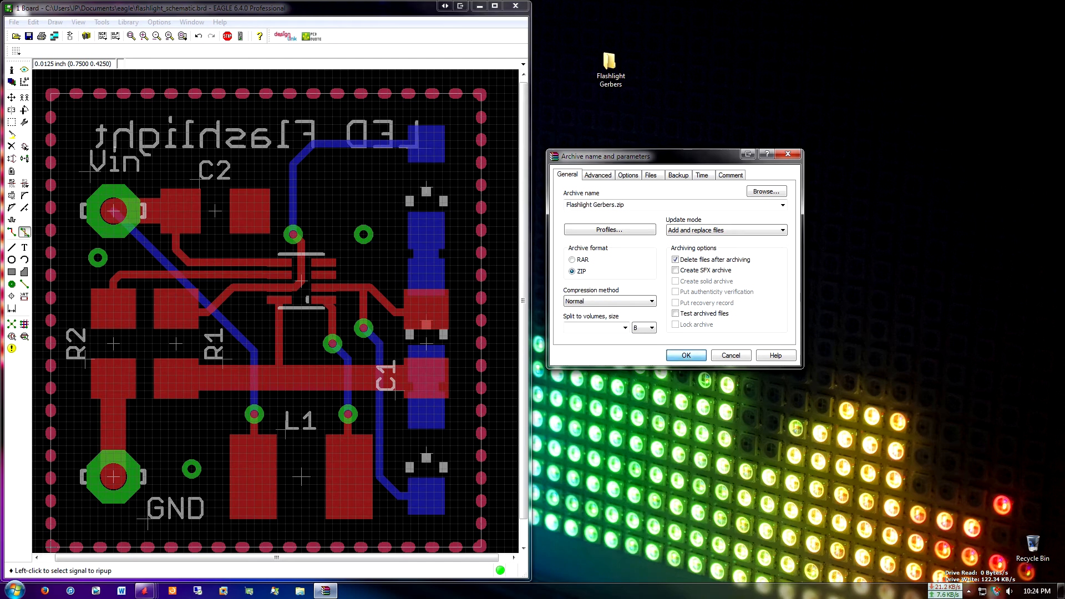
key(Return)
Move the EAGLE window aside, place Flashlight Gerbers.zip in the open desktop area, and maximize the EAGLE board window
drag(344, 8, 807, 73)
drag(21, 120, 274, 167)
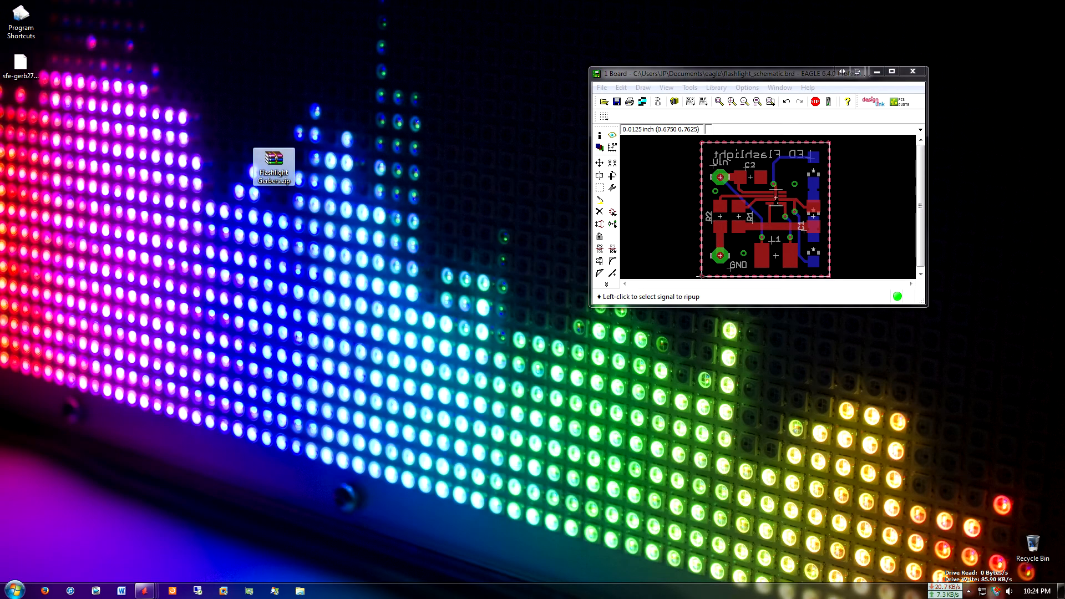
drag(761, 74, 587, 106)
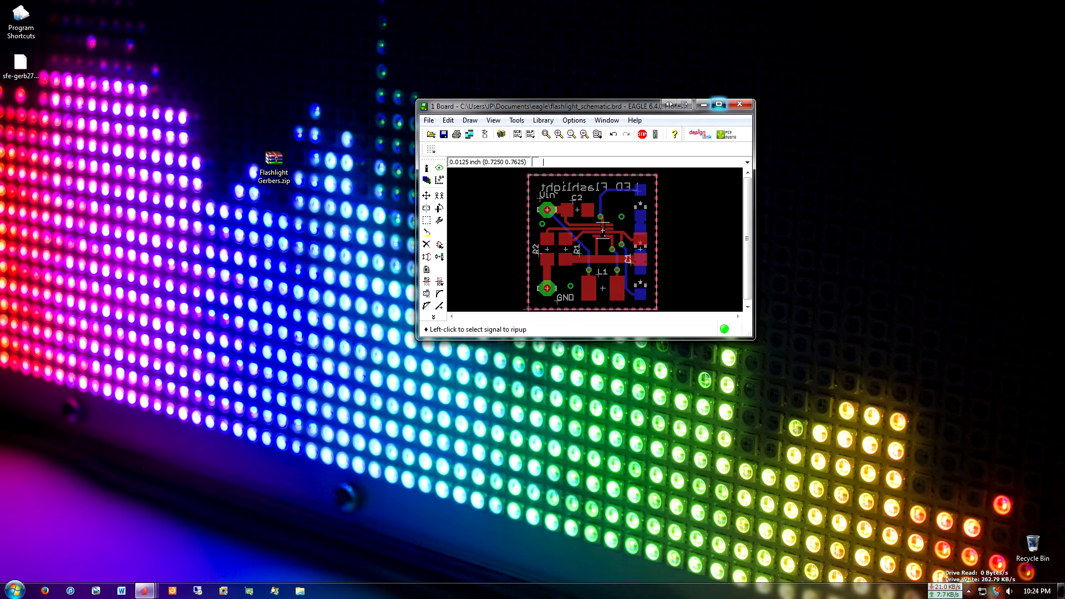
click(718, 104)
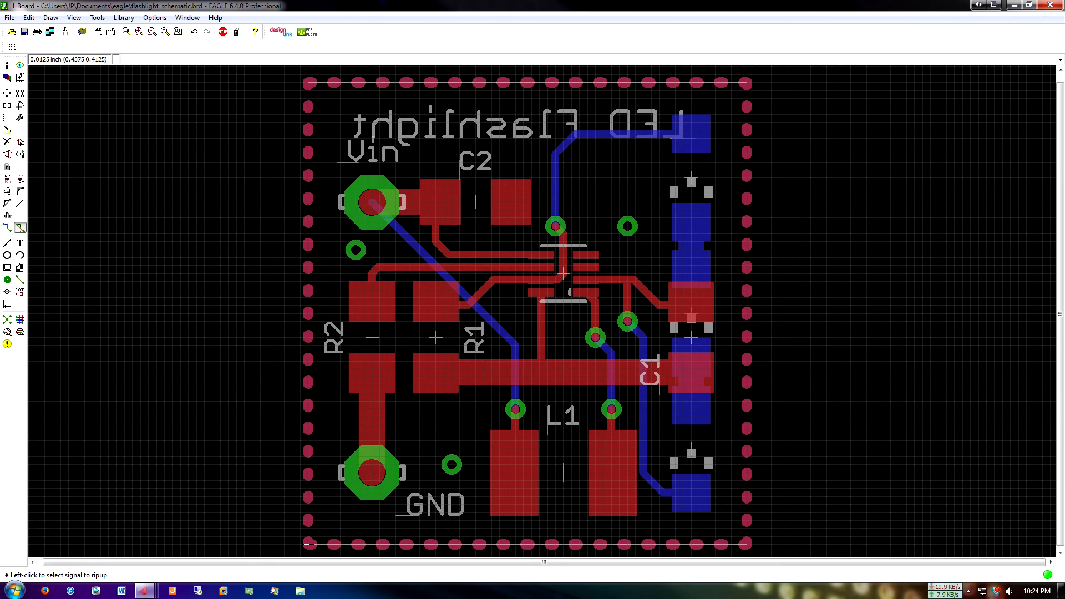
Rip up the vertical top-layer trace between the chip and the wide horizontal trace above L1, and undo the rip-up
click(541, 333)
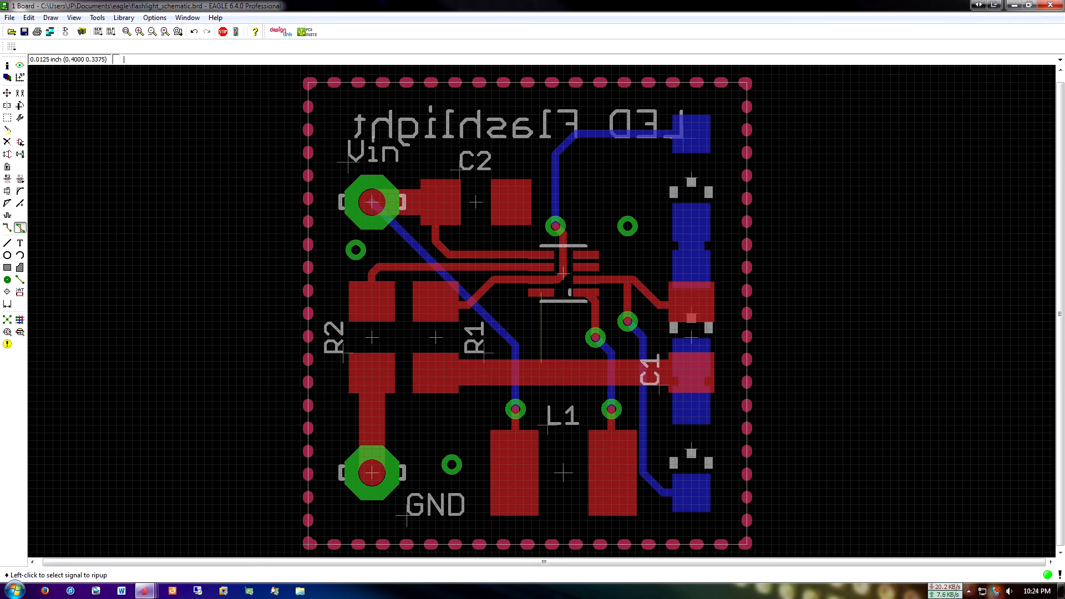
middle_drag(563, 321, 545, 329)
key(ctrl+z)
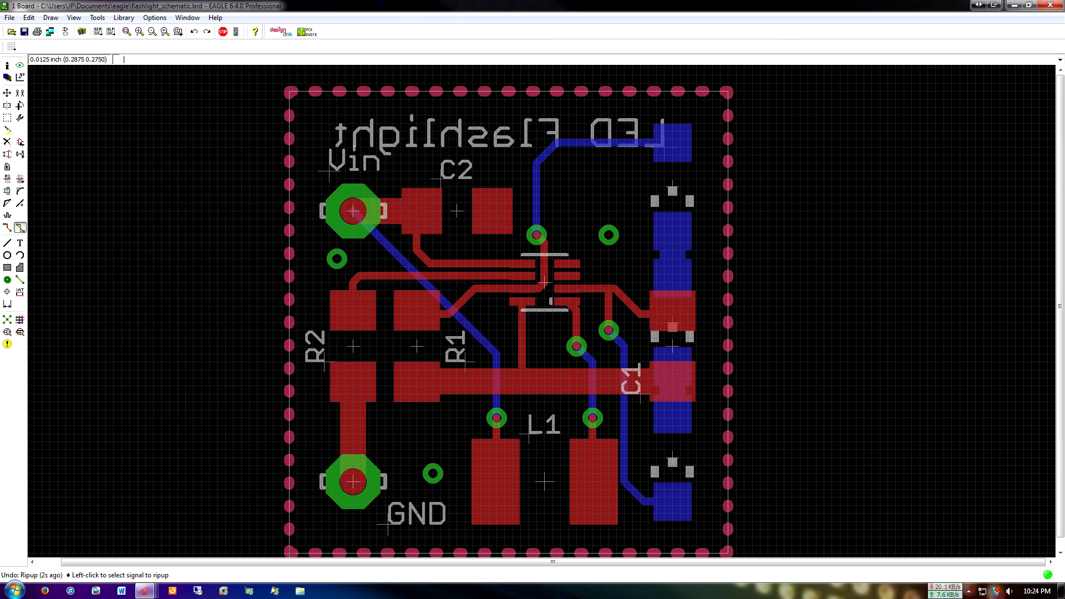
middle_drag(214, 370, 224, 363)
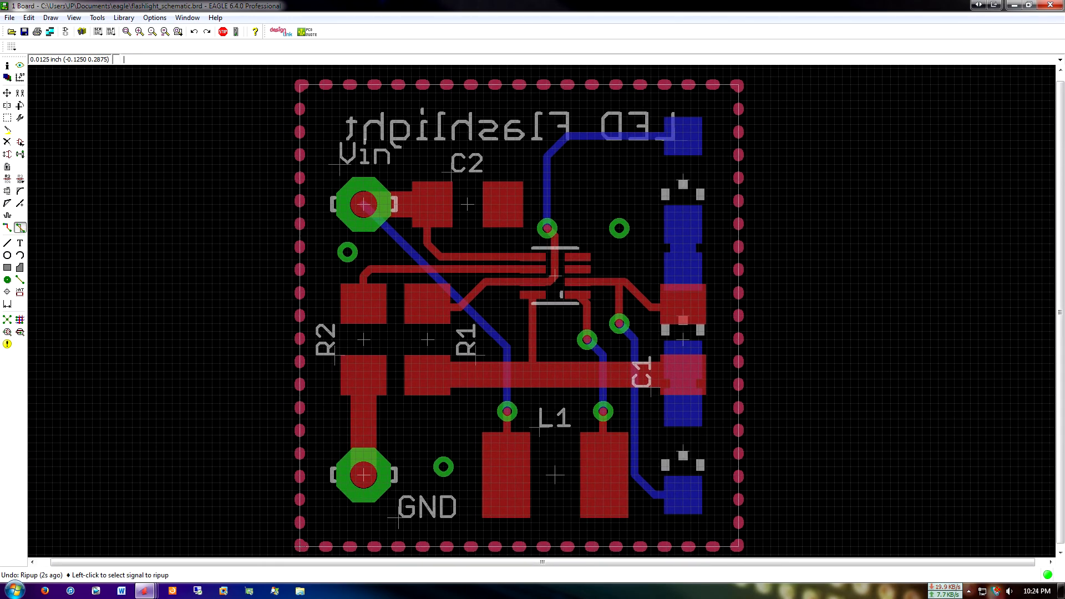